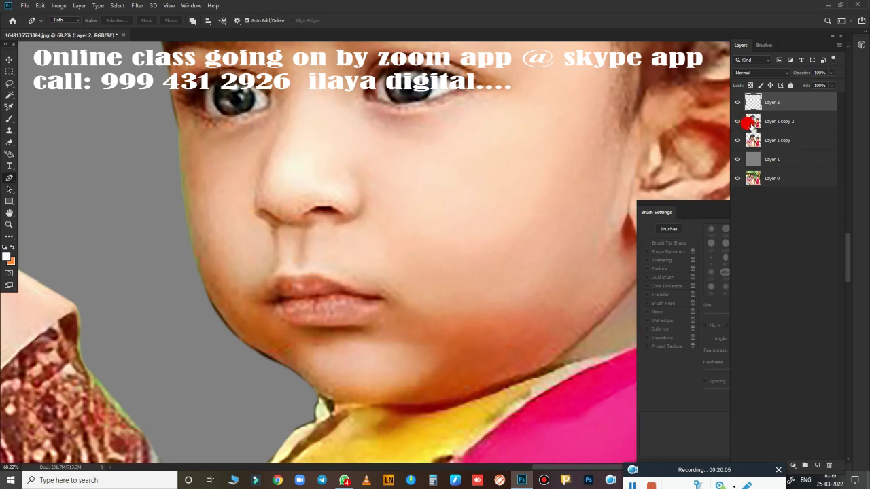
# Step: Zoom and pan the view around the child's nose and face to frame the nose outline
pyautogui.scroll(3, 480, 220)
pyautogui.scroll(-5, 516, 313)
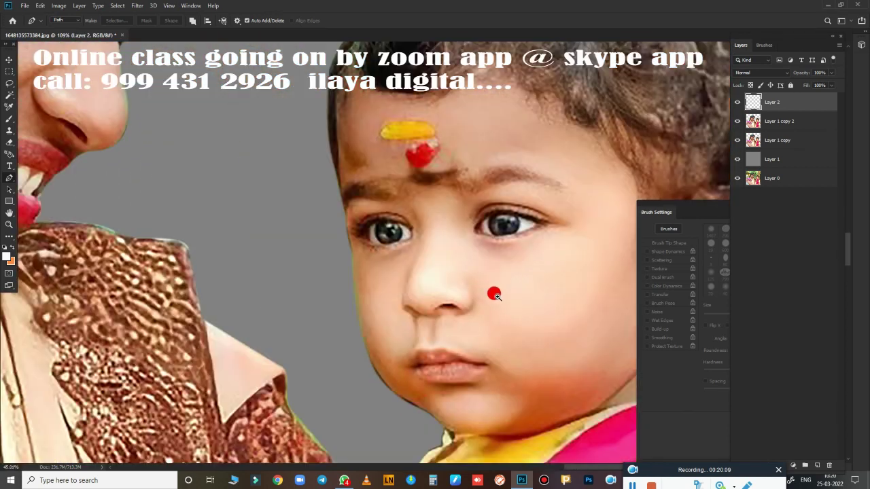
pyautogui.scroll(3, 494, 295)
pyautogui.scroll(2, 516, 305)
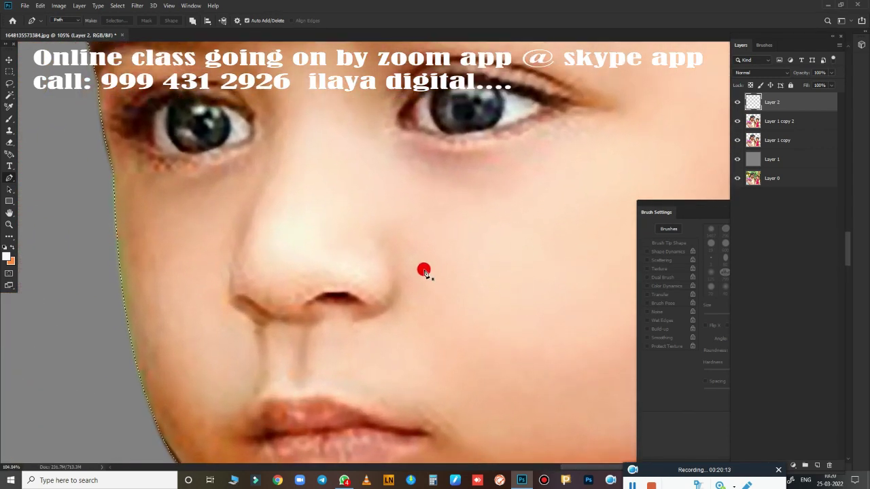
pyautogui.scroll(-3, 427, 292)
pyautogui.scroll(-3, 415, 299)
pyautogui.scroll(3, 404, 315)
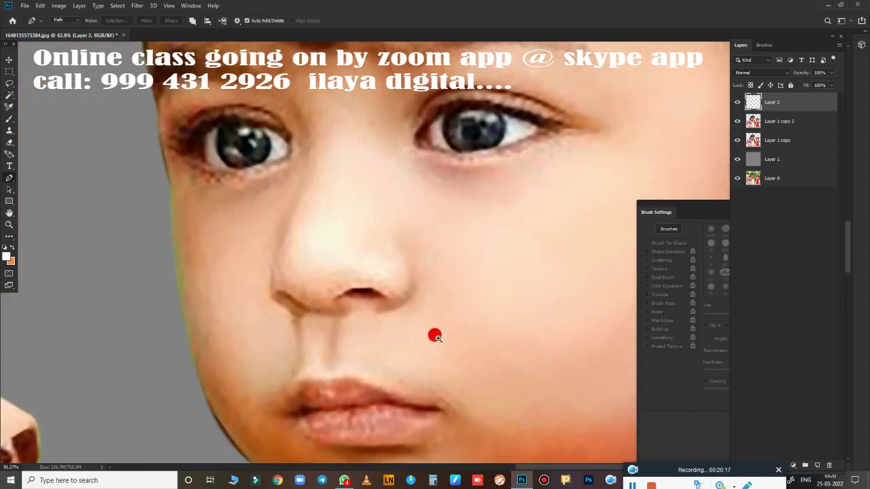
pyautogui.scroll(-5, 412, 301)
pyautogui.scroll(3, 421, 298)
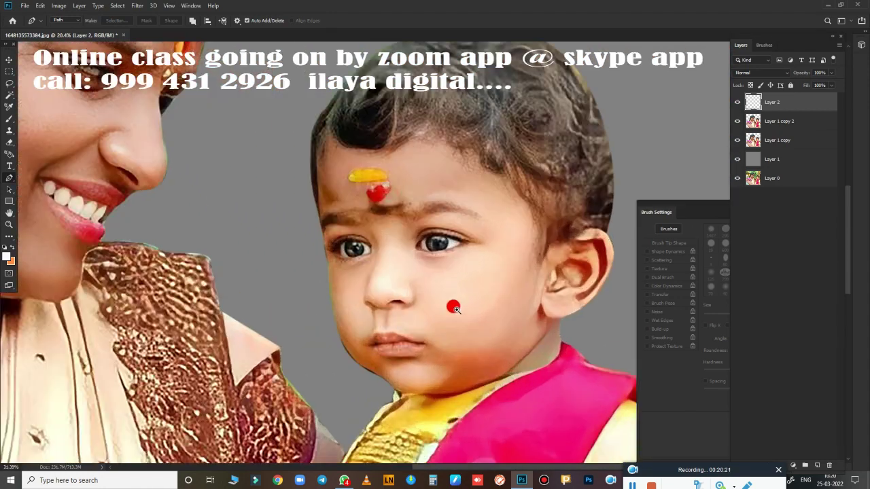
pyautogui.scroll(-3, 417, 307)
pyautogui.scroll(4, 435, 326)
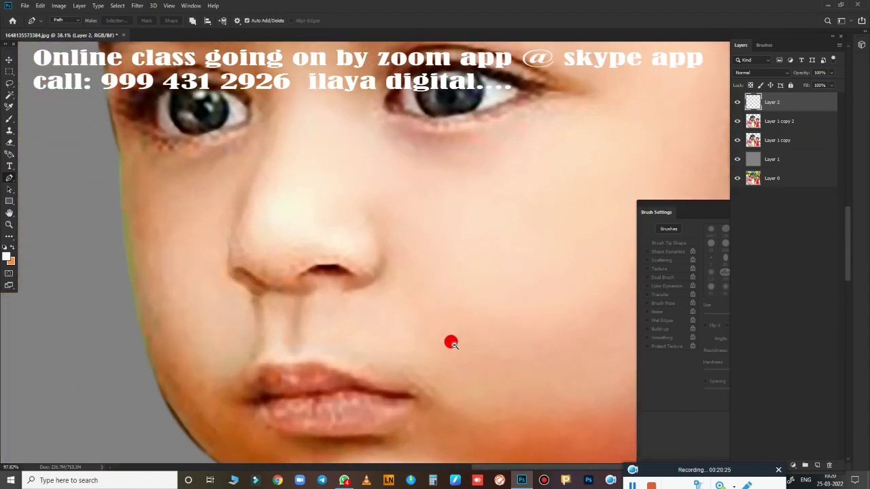
pyautogui.scroll(-4, 428, 312)
pyautogui.scroll(4, 417, 297)
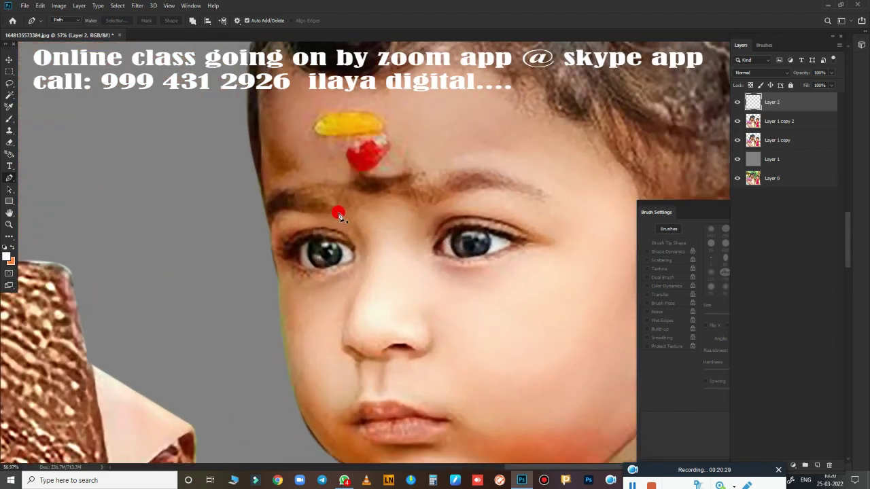
pyautogui.scroll(-2, 354, 235)
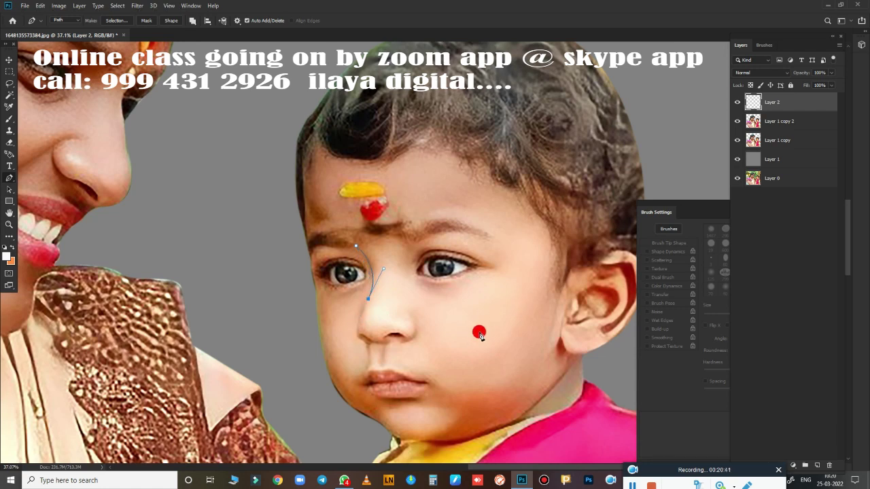
pyautogui.scroll(-2, 442, 311)
pyautogui.scroll(5, 496, 331)
pyautogui.scroll(-1, 568, 217)
pyautogui.scroll(-1, 359, 277)
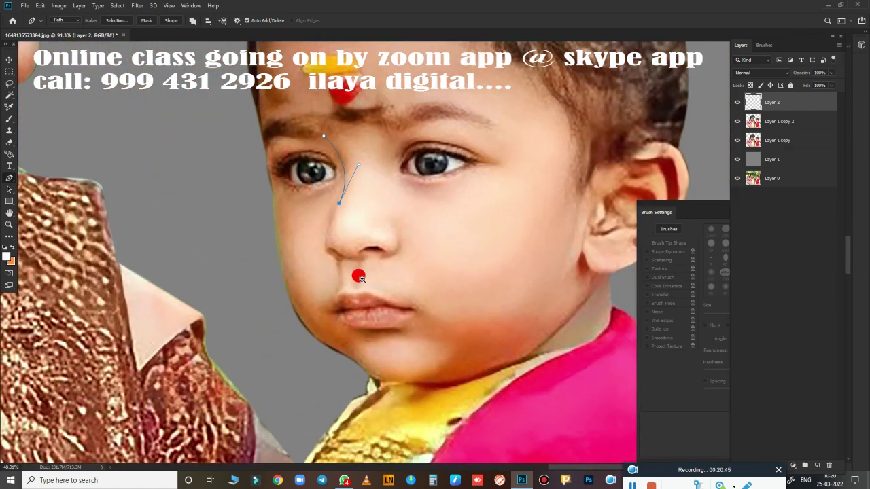
pyautogui.scroll(-3, 358, 277)
pyautogui.scroll(3, 342, 315)
pyautogui.scroll(2, 406, 299)
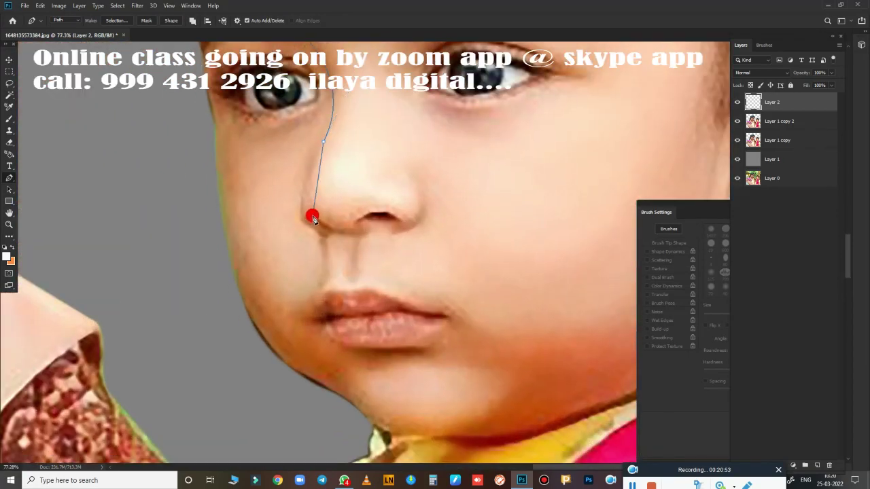
pyautogui.scroll(-2, 331, 238)
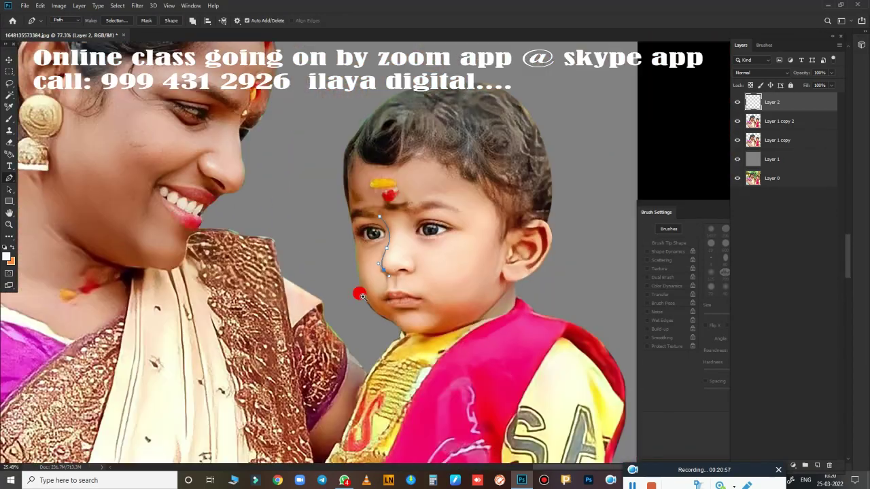
pyautogui.scroll(-1, 355, 291)
pyautogui.scroll(4, 423, 282)
pyautogui.scroll(-1, 448, 360)
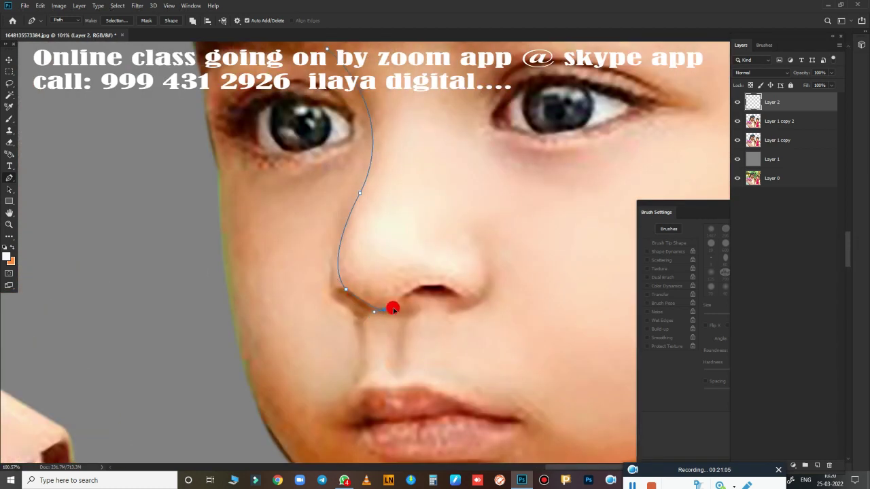
pyautogui.moveTo(486, 299); pyautogui.dragTo(388, 314)
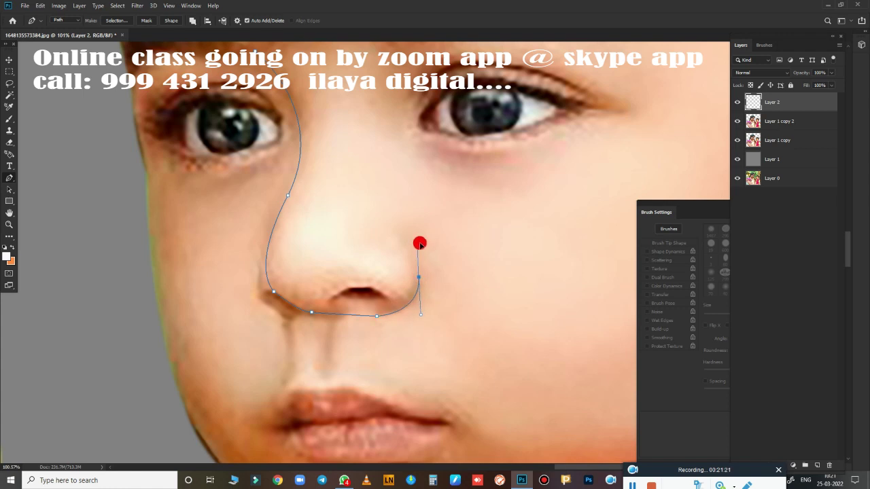
pyautogui.scroll(-5, 420, 244)
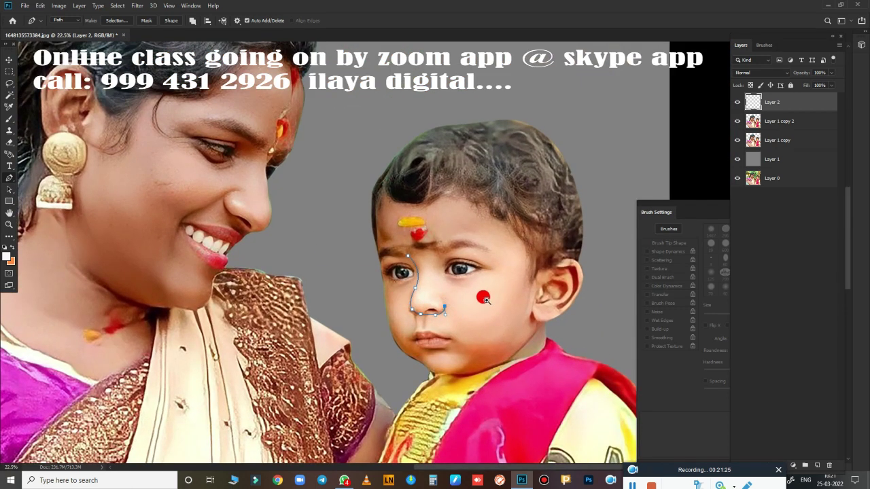
pyautogui.scroll(-4, 484, 299)
pyautogui.scroll(5, 372, 254)
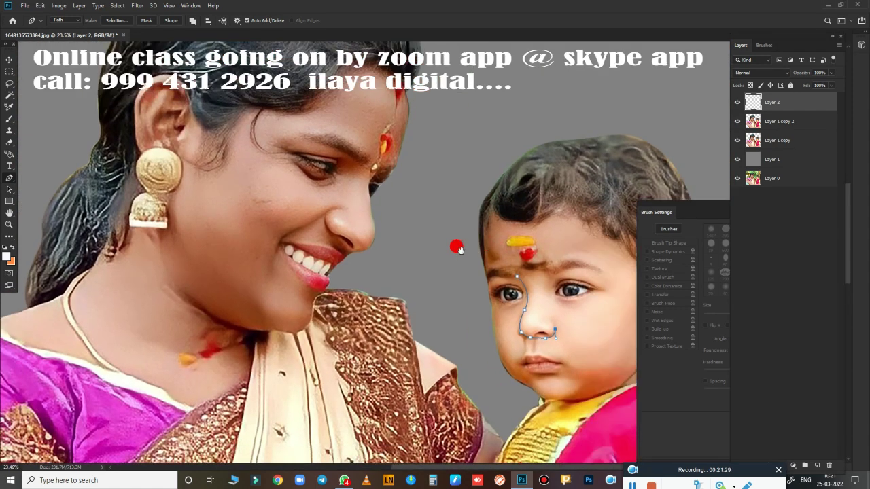
pyautogui.scroll(-2, 396, 303)
pyautogui.scroll(3, 429, 292)
pyautogui.scroll(-1, 430, 292)
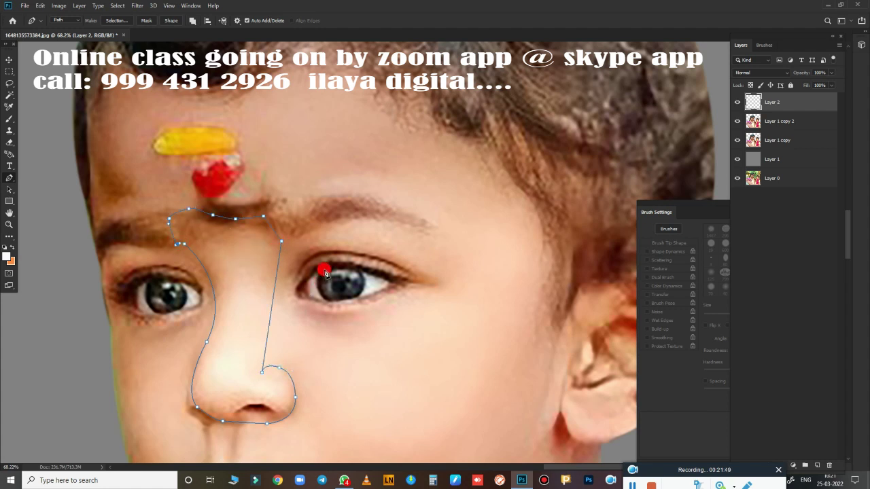
pyautogui.moveTo(423, 287); pyautogui.dragTo(524, 239)
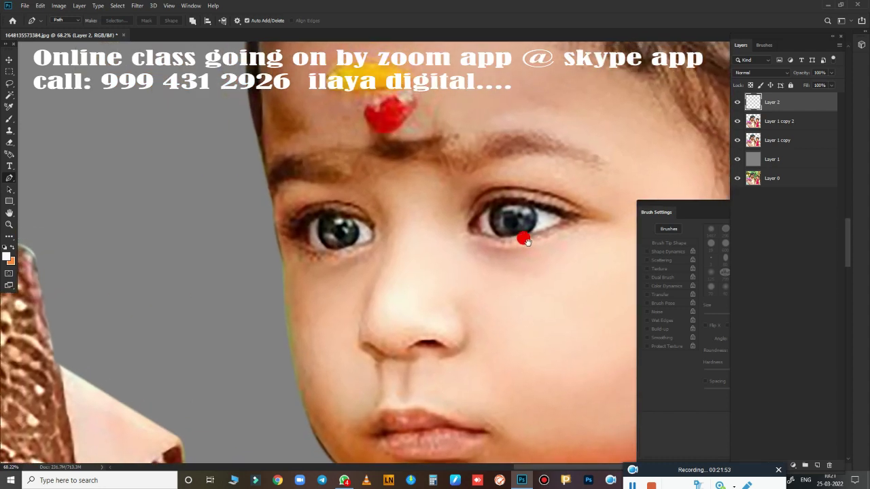
pyautogui.scroll(4, 525, 239)
# Step: Load the nose path as a selection and target the Layer 1 copy 2 layer
pyautogui.hotkey('ctrl', 'Return')
pyautogui.press('r')
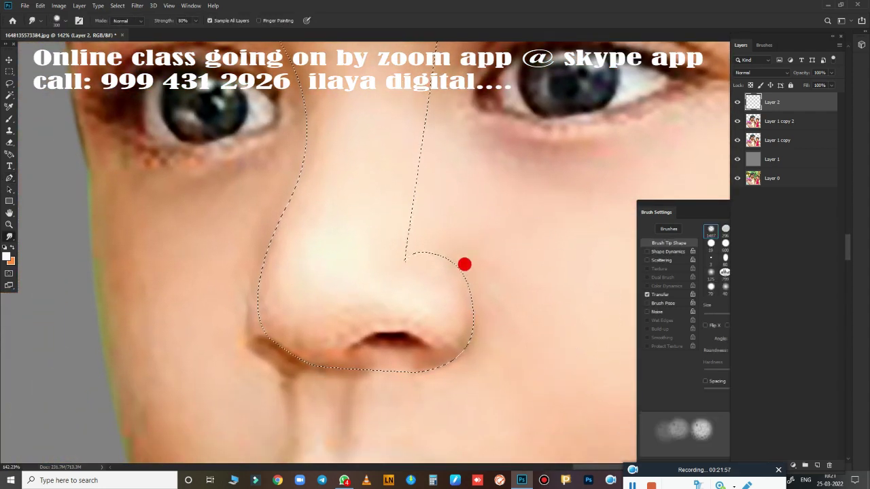
pyautogui.press('[')
pyautogui.press('[')
pyautogui.press('[')
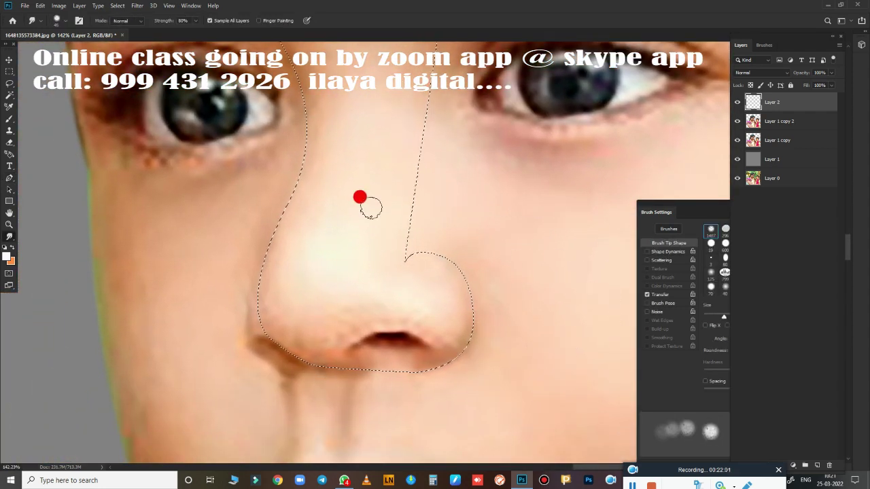
pyautogui.scroll(-1, 364, 207)
pyautogui.scroll(-1, 367, 214)
pyautogui.scroll(-1, 369, 214)
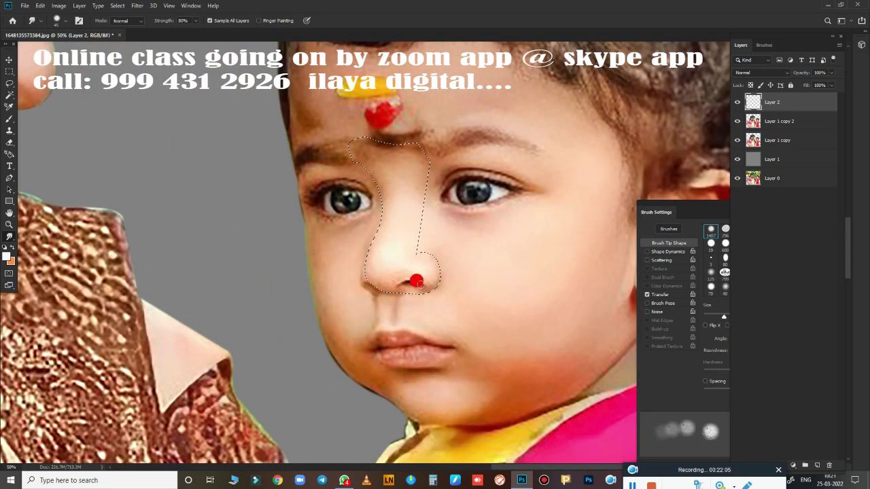
pyautogui.click(772, 119)
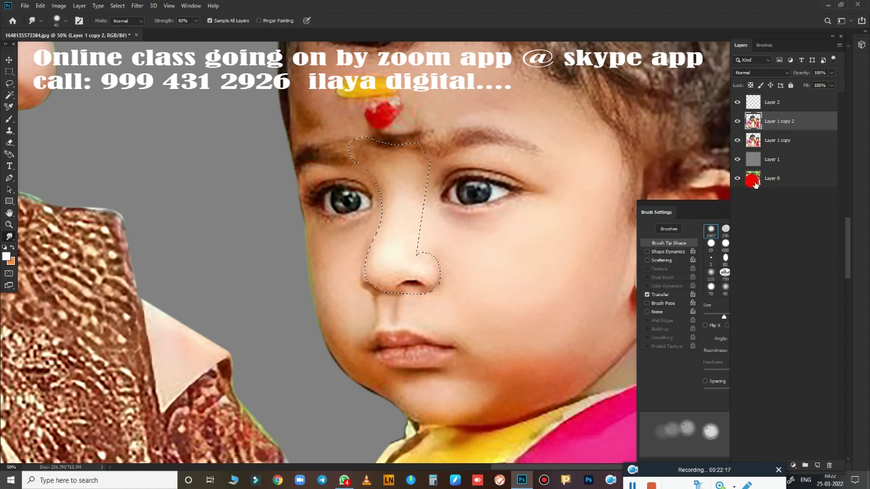
# Step: Feather the nose selection by 2 pixels, copy it to a new layer, and reselect Layer 1 copy 2
pyautogui.hotkey('shift', 'F6')
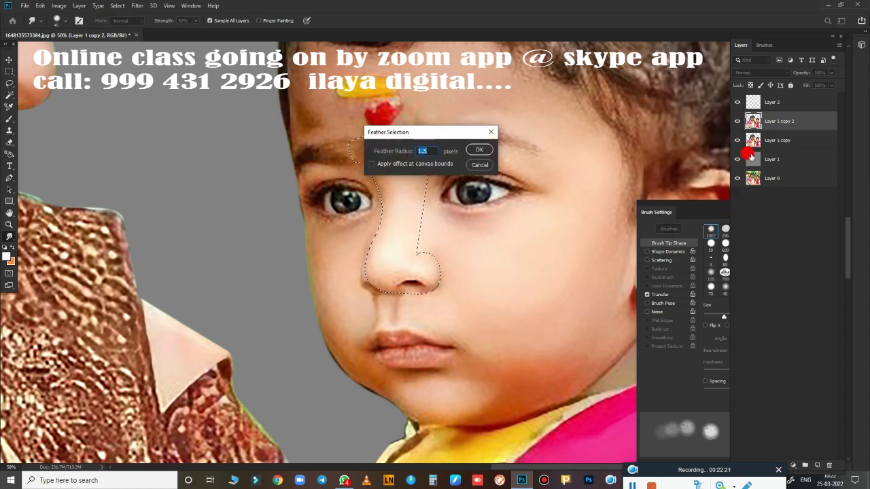
pyautogui.press('Return')
pyautogui.hotkey('ctrl', 'j')
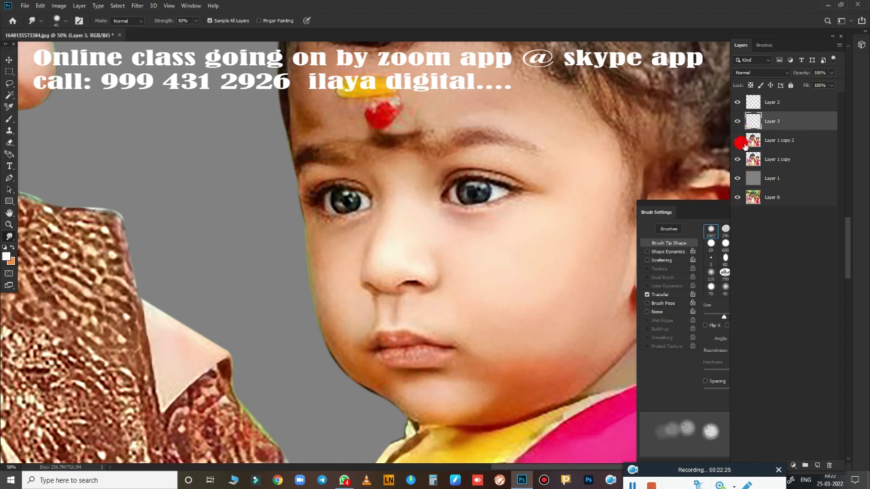
pyautogui.hotkey('ctrl', 'z')
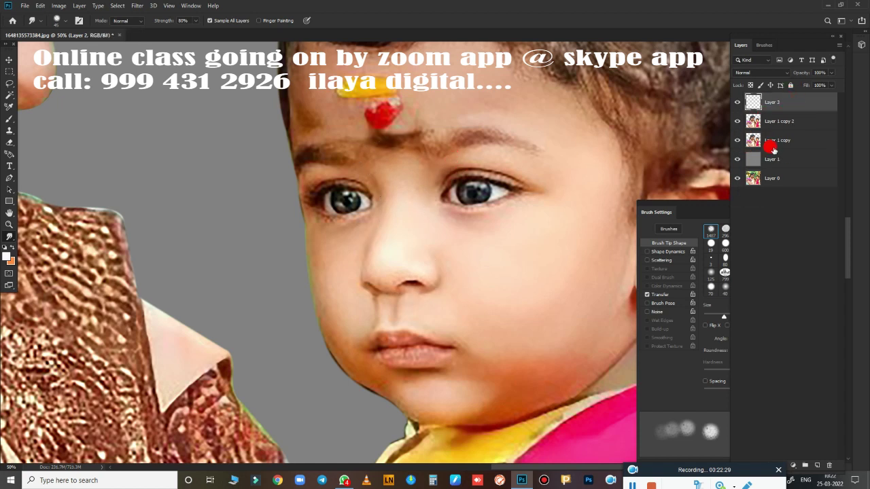
pyautogui.keyDown('alt'); pyautogui.click(737, 121); pyautogui.keyUp('alt')
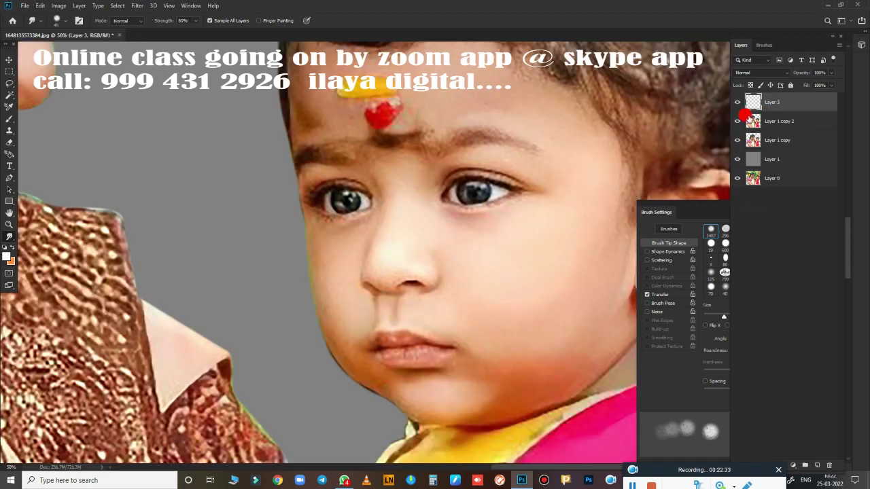
pyautogui.click(754, 125)
# Step: Bring up the Brightness/Contrast adjustment for Layer 1 copy 2
pyautogui.scroll(-3, 609, 254)
pyautogui.scroll(-2, 584, 261)
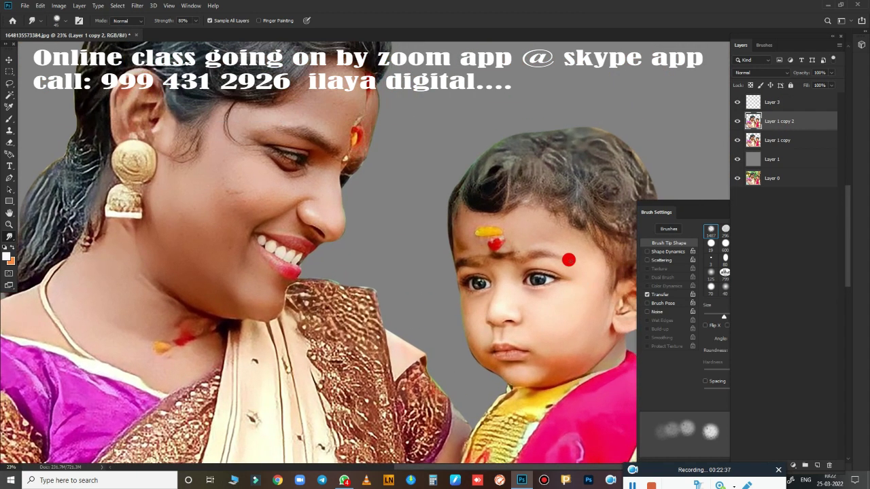
pyautogui.hotkey('alt', 'i')
pyautogui.press('j')
pyautogui.press('Return')
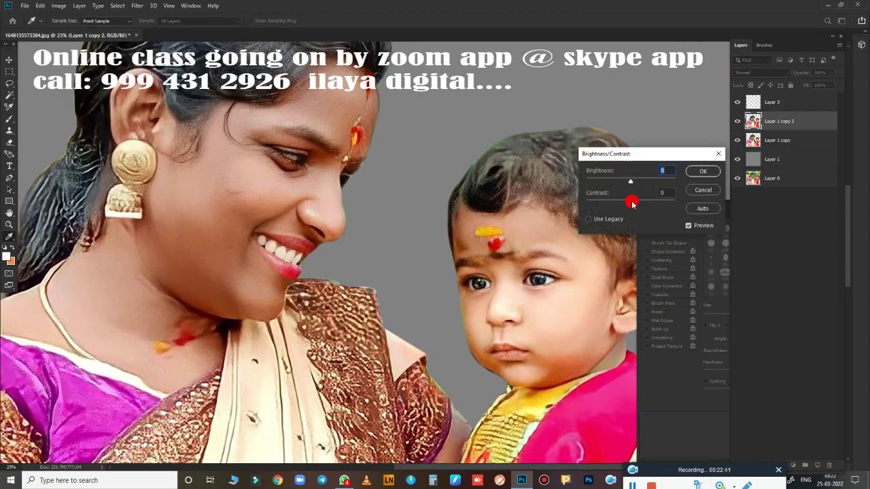
# Step: Set Brightness to -23 and Contrast to 60 and apply the adjustment
pyautogui.moveTo(651, 201)
pyautogui.mouseDown()
pyautogui.moveTo(625, 199)
pyautogui.moveTo(660, 194)
pyautogui.moveTo(635, 208)
pyautogui.moveTo(658, 208)
pyautogui.mouseUp()
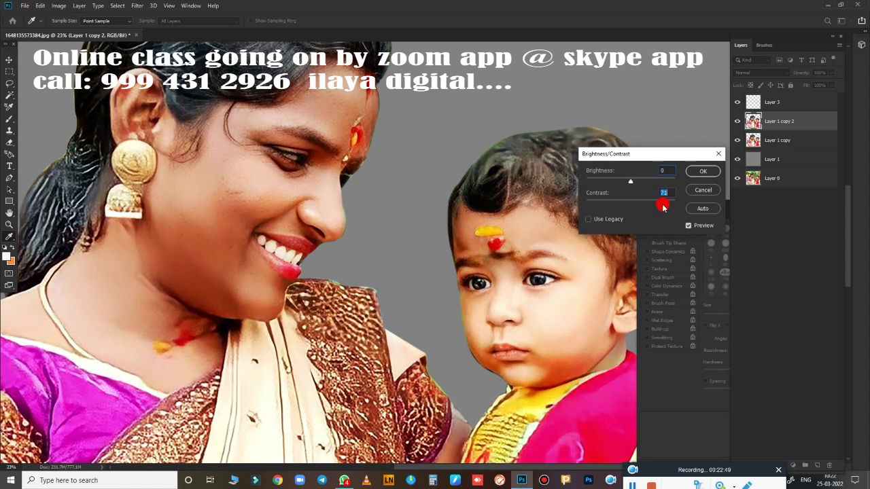
pyautogui.moveTo(631, 182); pyautogui.dragTo(624, 182)
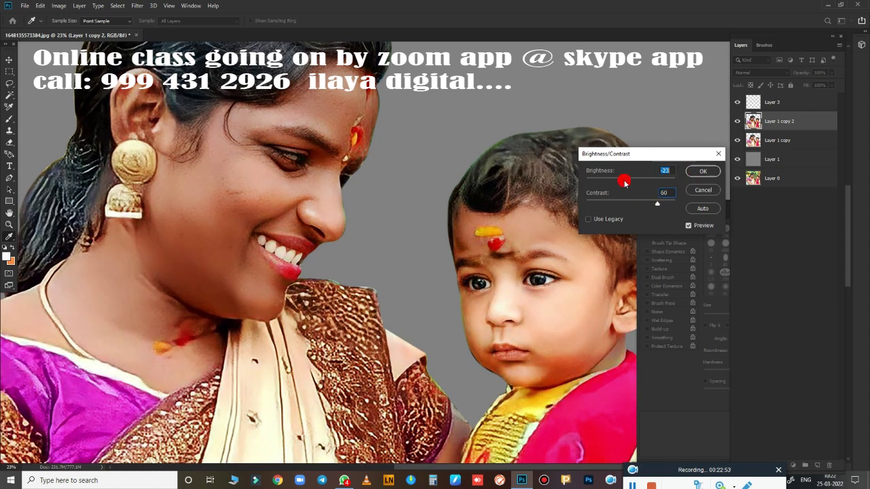
pyautogui.click(695, 172)
# Step: Raise the Vibrance of Layer 1 copy 2 to enrich the portrait's colours
pyautogui.hotkey('alt', 'i')
pyautogui.press('j')
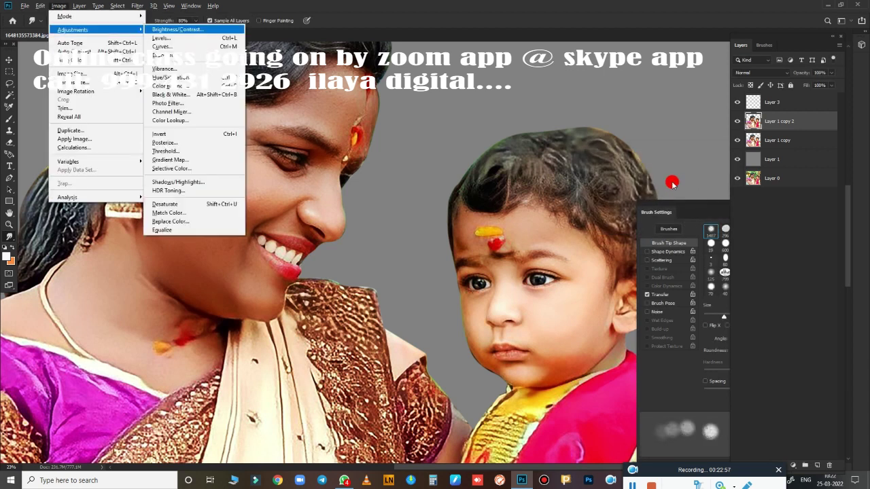
pyautogui.press('v')
pyautogui.moveTo(585, 225)
pyautogui.mouseDown()
pyautogui.moveTo(700, 96)
pyautogui.moveTo(688, 95)
pyautogui.mouseUp()
pyautogui.moveTo(654, 128); pyautogui.dragTo(711, 118)
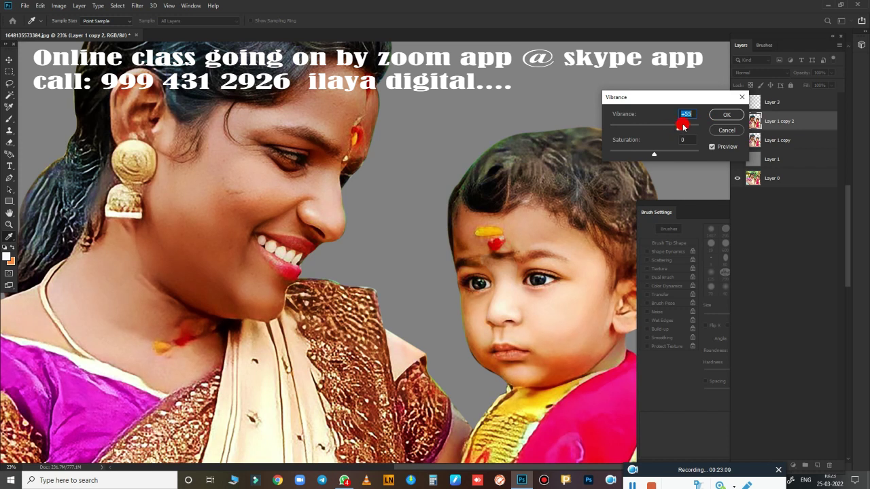
pyautogui.click(720, 115)
# Step: Compare before and after, then duplicate Layer 1 copy 2 into a new top layer
pyautogui.click(738, 121)
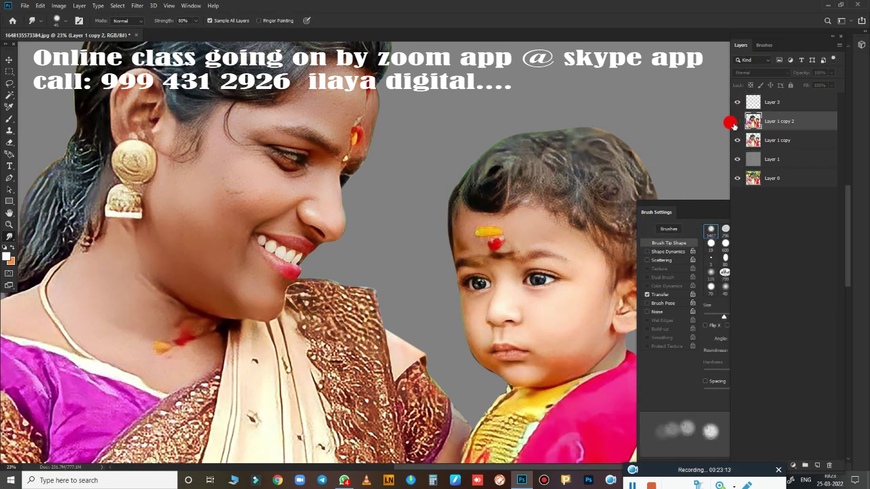
pyautogui.click(774, 109)
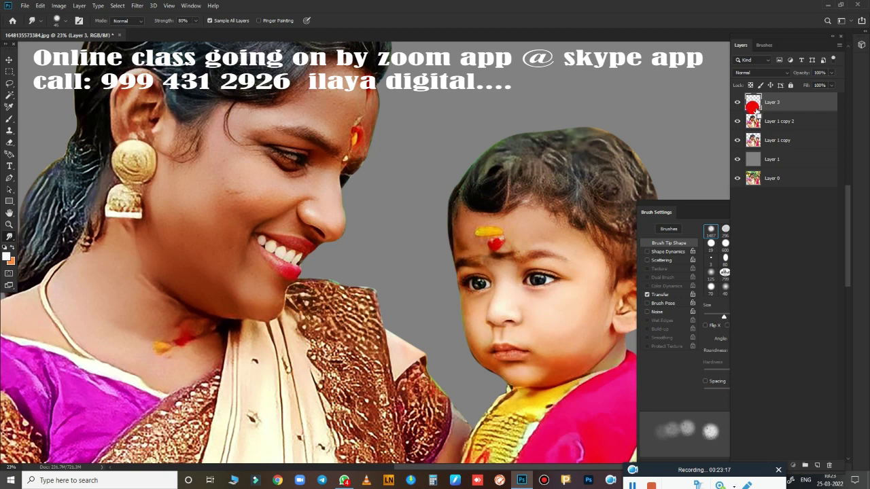
pyautogui.click(779, 125)
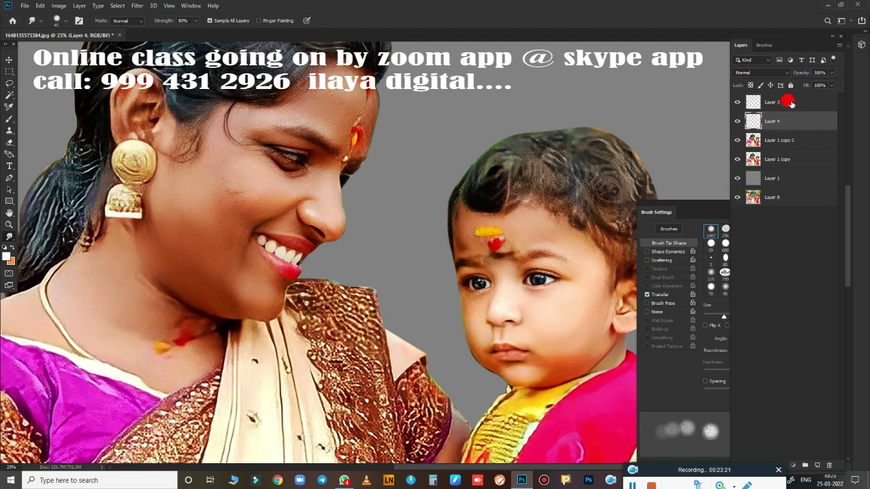
pyautogui.hotkey('ctrl', 'j')
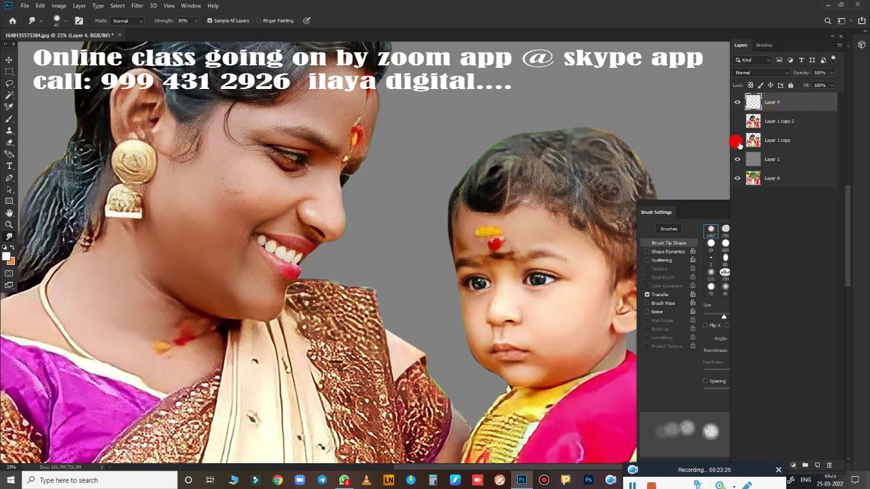
pyautogui.click(737, 121)
# Step: Zoom onto the nose and smudge its left edge and the skin up toward the brow
pyautogui.scroll(3, 601, 243)
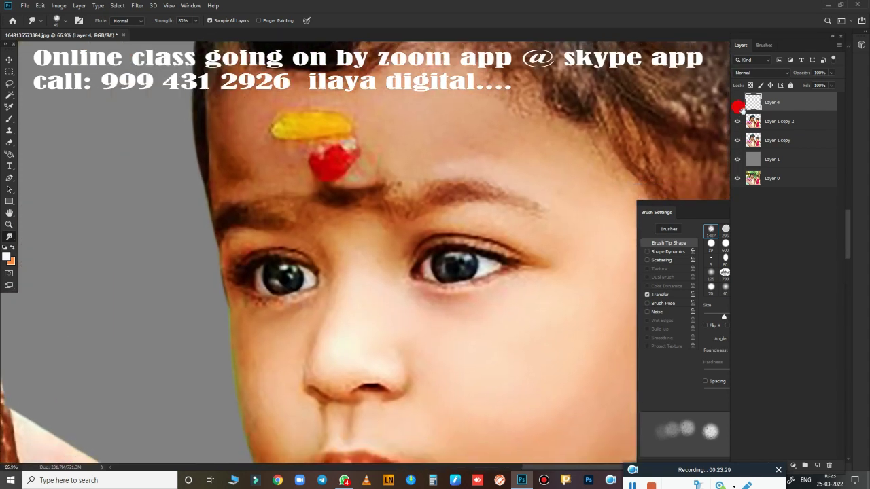
pyautogui.scroll(3, 530, 279)
pyautogui.scroll(-5, 569, 243)
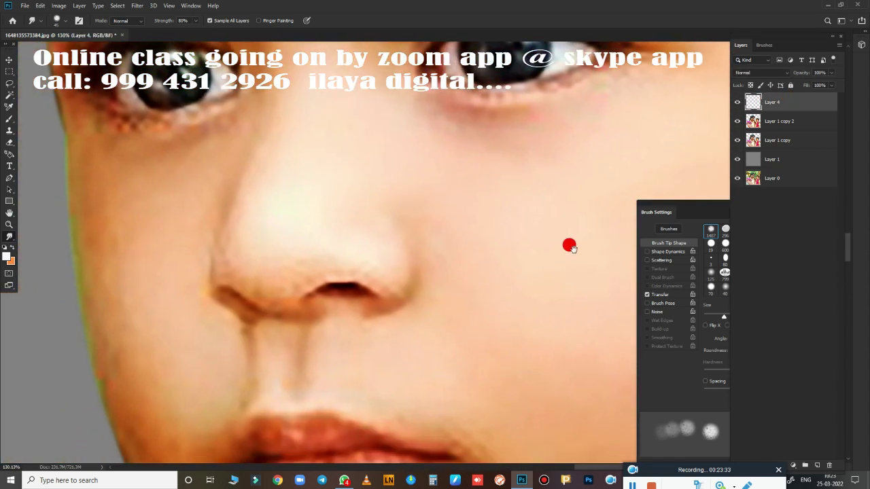
pyautogui.hotkey('ctrl', 'shift', 'd')
pyautogui.scroll(1, 587, 252)
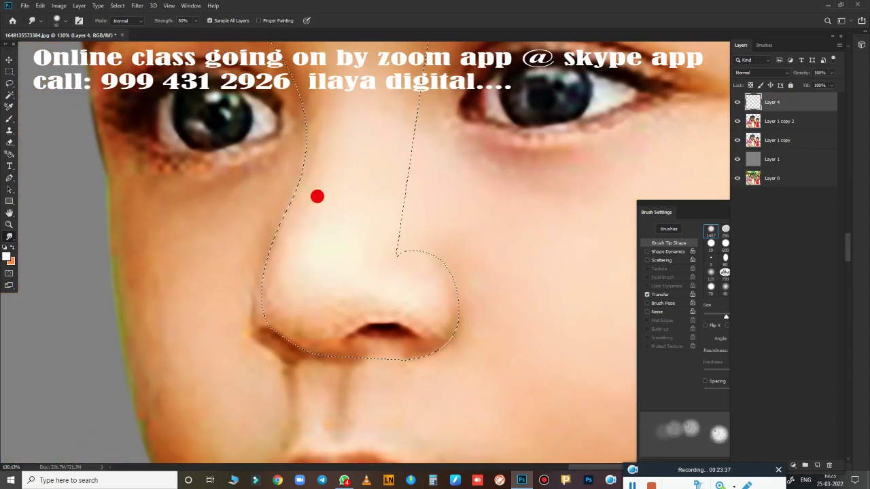
pyautogui.moveTo(326, 142); pyautogui.dragTo(346, 213)
pyautogui.moveTo(335, 160)
pyautogui.mouseDown()
pyautogui.moveTo(301, 128)
pyautogui.moveTo(289, 130)
pyautogui.mouseUp()
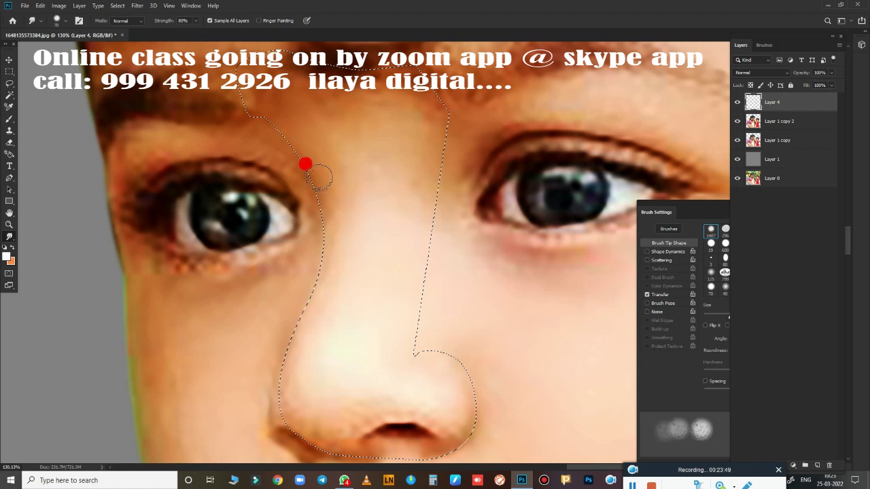
pyautogui.moveTo(309, 211)
pyautogui.mouseDown()
pyautogui.moveTo(330, 142)
pyautogui.moveTo(309, 110)
pyautogui.moveTo(333, 128)
pyautogui.moveTo(252, 87)
pyautogui.moveTo(307, 156)
pyautogui.mouseUp()
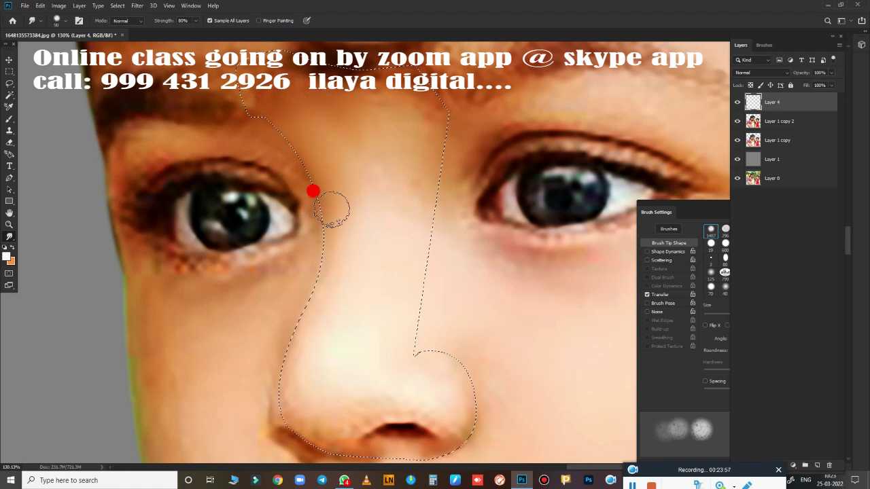
pyautogui.moveTo(359, 247); pyautogui.dragTo(363, 131)
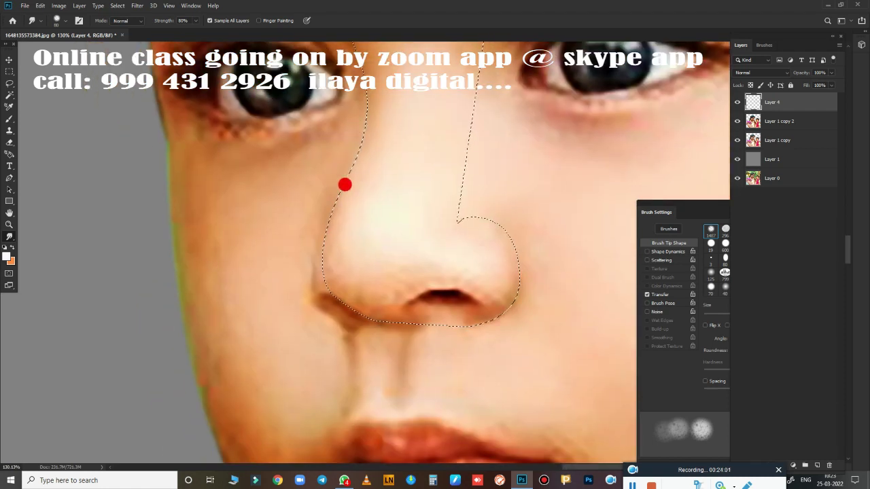
pyautogui.moveTo(359, 196)
pyautogui.mouseDown()
pyautogui.moveTo(369, 135)
pyautogui.moveTo(382, 121)
pyautogui.moveTo(334, 224)
pyautogui.moveTo(354, 290)
pyautogui.moveTo(338, 286)
pyautogui.moveTo(336, 255)
pyautogui.mouseUp()
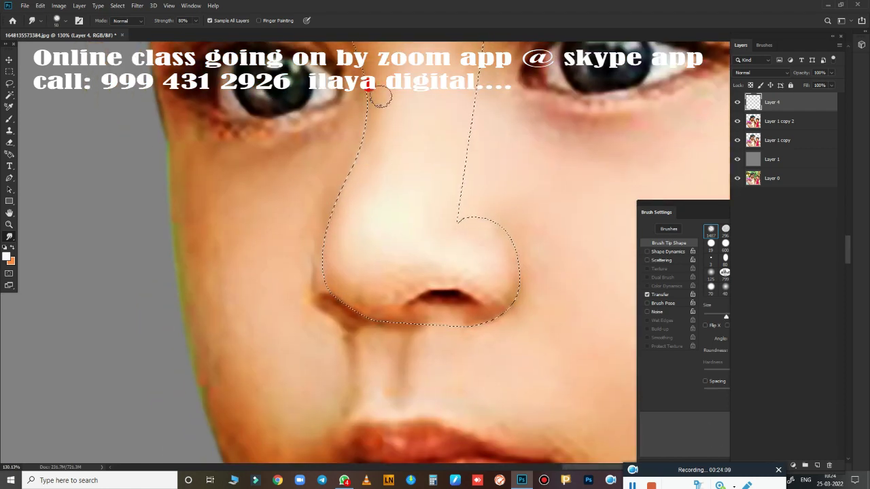
pyautogui.moveTo(383, 97)
pyautogui.mouseDown()
pyautogui.moveTo(335, 261)
pyautogui.moveTo(387, 313)
pyautogui.mouseUp()
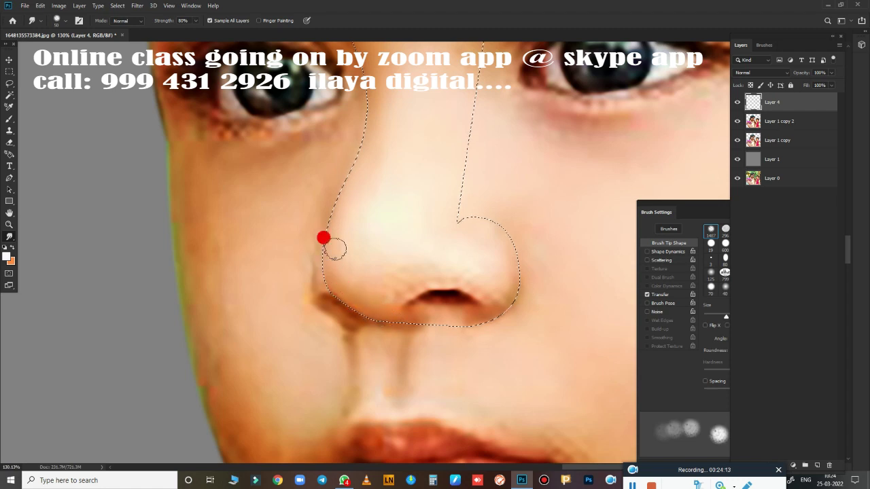
pyautogui.moveTo(323, 238)
pyautogui.mouseDown()
pyautogui.moveTo(387, 113)
pyautogui.moveTo(367, 281)
pyautogui.moveTo(361, 262)
pyautogui.moveTo(363, 274)
pyautogui.moveTo(388, 272)
pyautogui.moveTo(337, 261)
pyautogui.moveTo(369, 131)
pyautogui.moveTo(506, 292)
pyautogui.moveTo(445, 282)
pyautogui.moveTo(487, 324)
pyautogui.mouseUp()
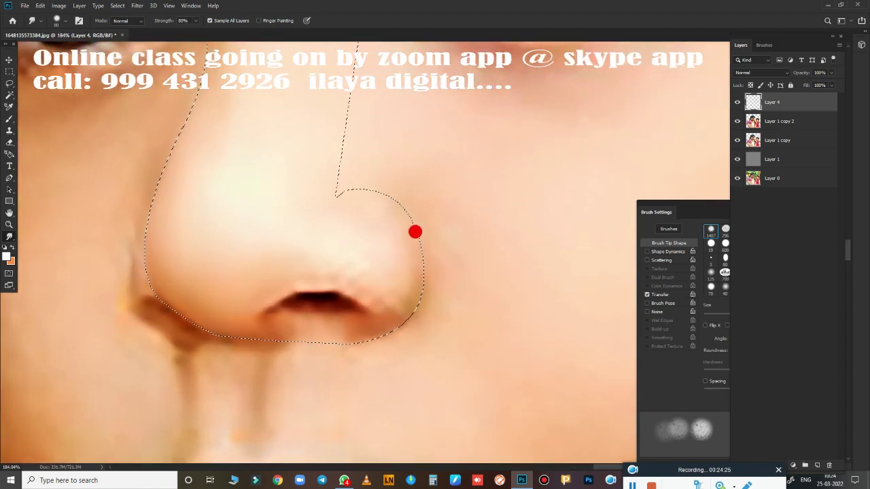
# Step: Smudge the nose's lower edge, nostril top, tip and the skin beside the eye
pyautogui.moveTo(415, 232)
pyautogui.mouseDown()
pyautogui.moveTo(387, 295)
pyautogui.moveTo(349, 333)
pyautogui.moveTo(240, 326)
pyautogui.moveTo(354, 325)
pyautogui.moveTo(394, 297)
pyautogui.moveTo(404, 250)
pyautogui.moveTo(355, 190)
pyautogui.moveTo(381, 235)
pyautogui.moveTo(396, 240)
pyautogui.moveTo(349, 169)
pyautogui.mouseUp()
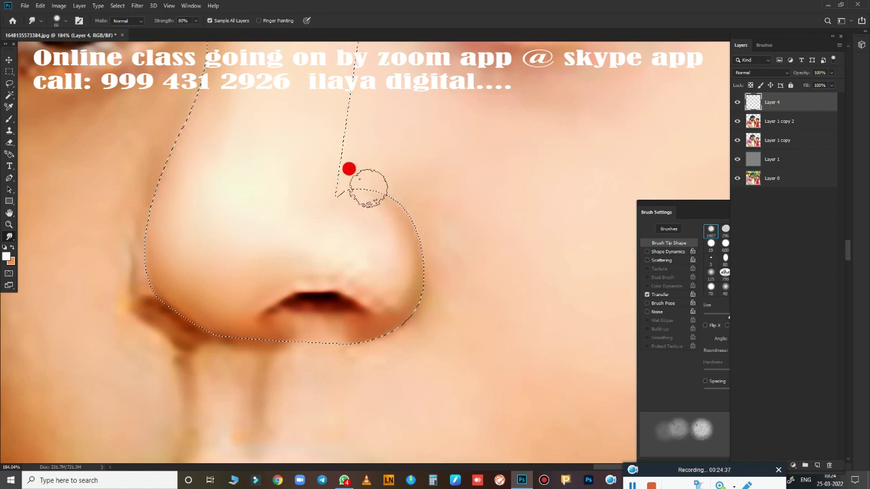
pyautogui.moveTo(388, 257)
pyautogui.mouseDown()
pyautogui.moveTo(394, 281)
pyautogui.moveTo(333, 185)
pyautogui.mouseUp()
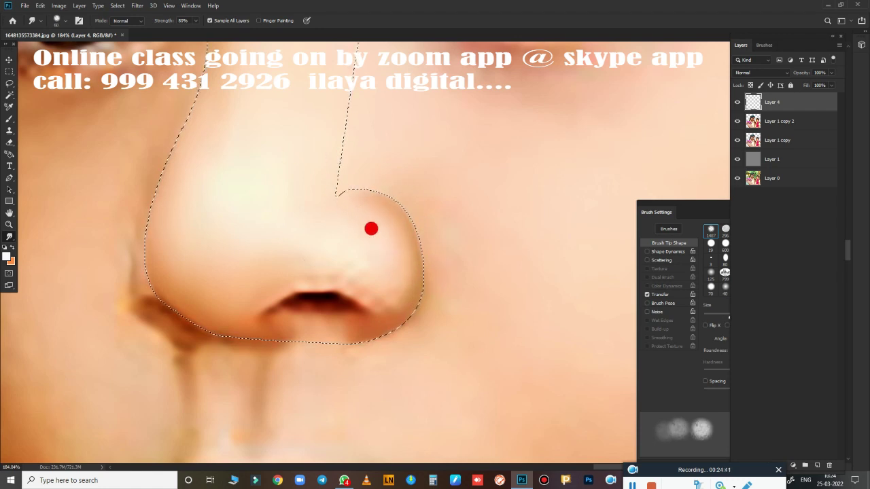
pyautogui.moveTo(370, 228); pyautogui.dragTo(361, 278)
pyautogui.moveTo(368, 237); pyautogui.dragTo(374, 225)
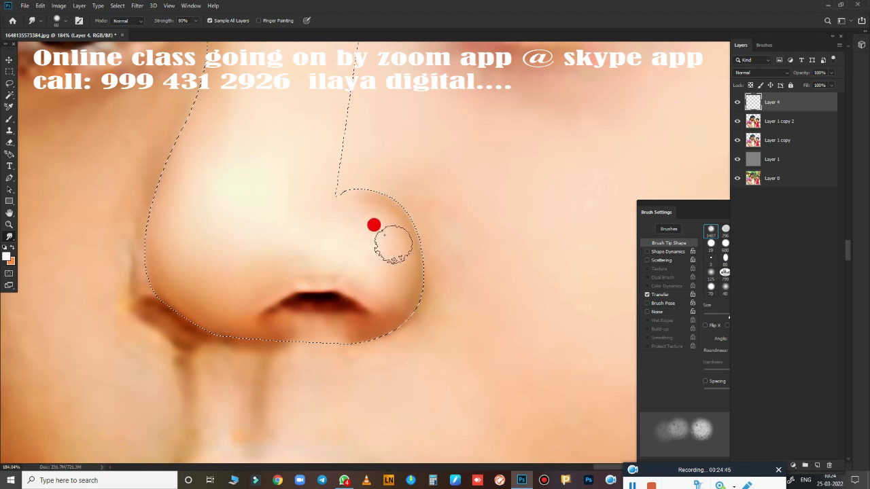
pyautogui.moveTo(375, 274); pyautogui.dragTo(312, 265)
pyautogui.moveTo(396, 234)
pyautogui.mouseDown()
pyautogui.moveTo(435, 312)
pyautogui.moveTo(430, 233)
pyautogui.moveTo(400, 297)
pyautogui.moveTo(507, 242)
pyautogui.moveTo(527, 333)
pyautogui.mouseUp()
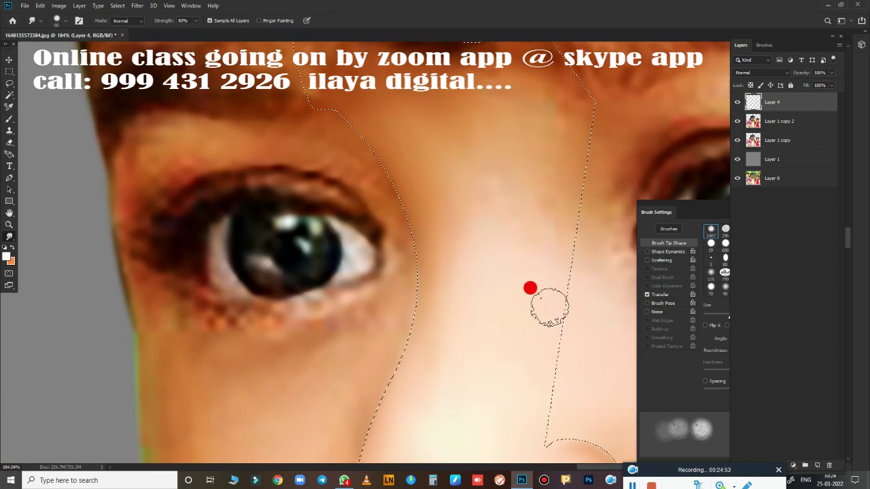
pyautogui.moveTo(314, 124); pyautogui.dragTo(373, 169)
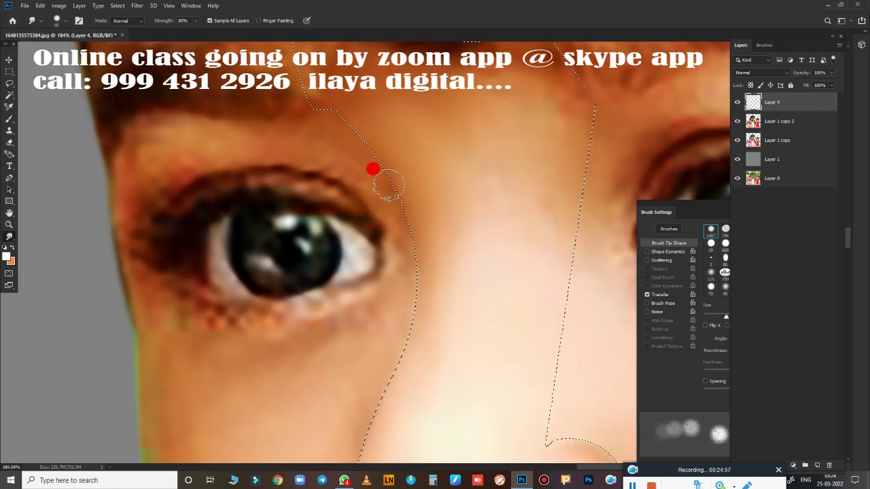
pyautogui.moveTo(439, 326); pyautogui.dragTo(445, 186)
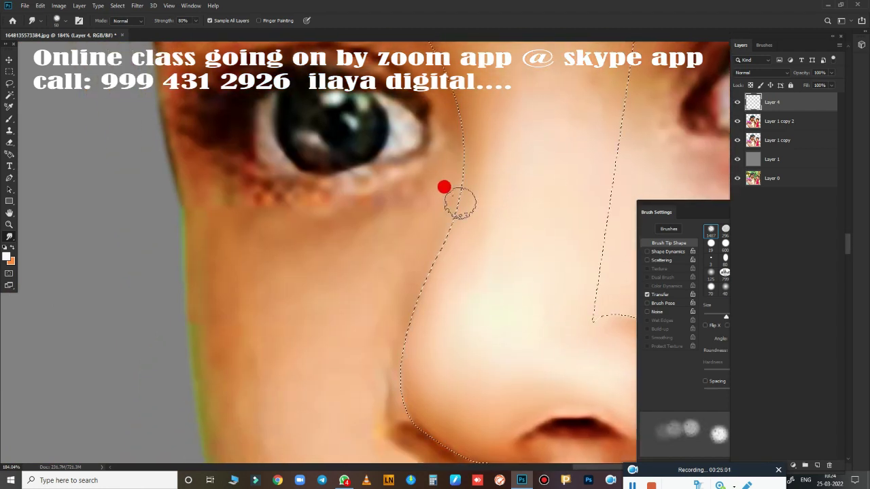
# Step: Recentre the view on the nose and resize the smudge brush
pyautogui.hotkey('ctrl', 'd')
pyautogui.moveTo(442, 124)
pyautogui.mouseDown()
pyautogui.moveTo(443, 244)
pyautogui.moveTo(425, 176)
pyautogui.mouseUp()
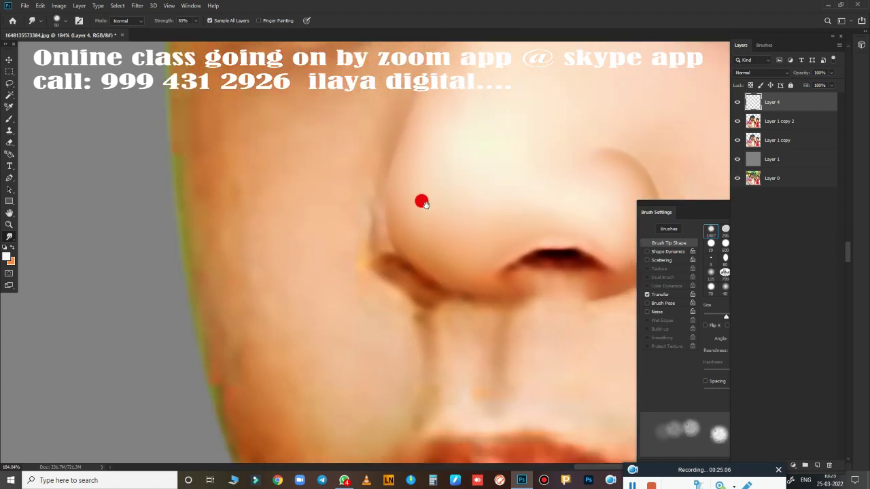
pyautogui.moveTo(446, 229); pyautogui.dragTo(408, 180)
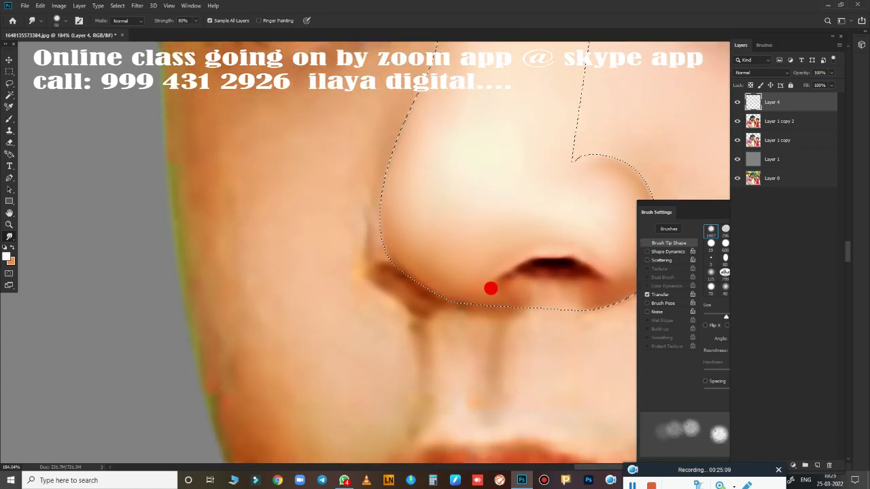
pyautogui.moveTo(489, 288); pyautogui.dragTo(394, 227)
pyautogui.press('[')
pyautogui.press('[')
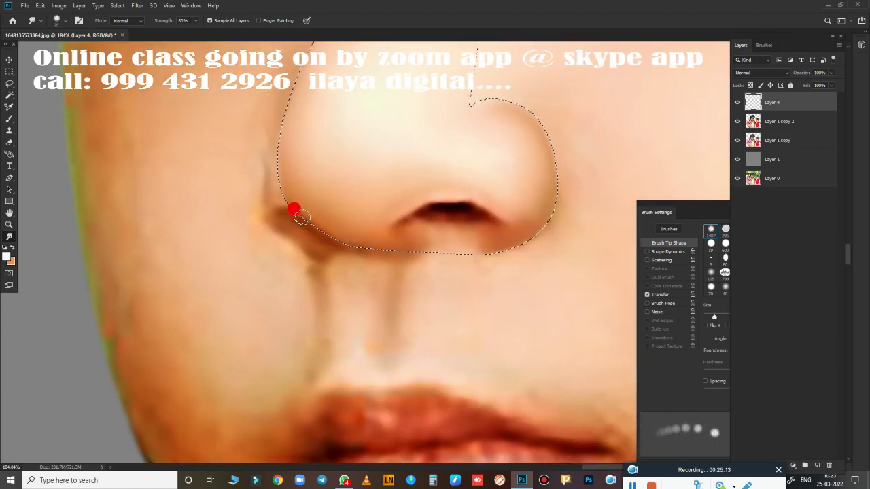
pyautogui.press(']')
pyautogui.press(']')
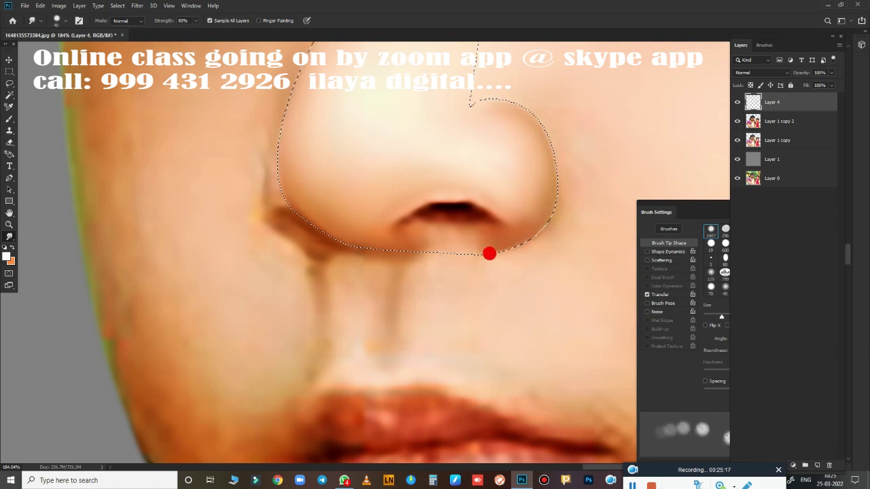
pyautogui.moveTo(490, 252); pyautogui.dragTo(424, 305)
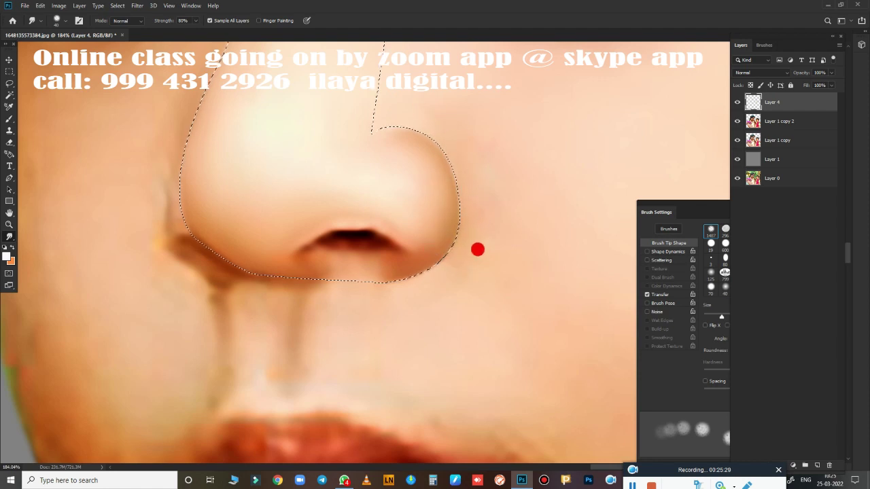
# Step: Zoom the view in and out until the child's nose fills the canvas
pyautogui.scroll(-3, 477, 249)
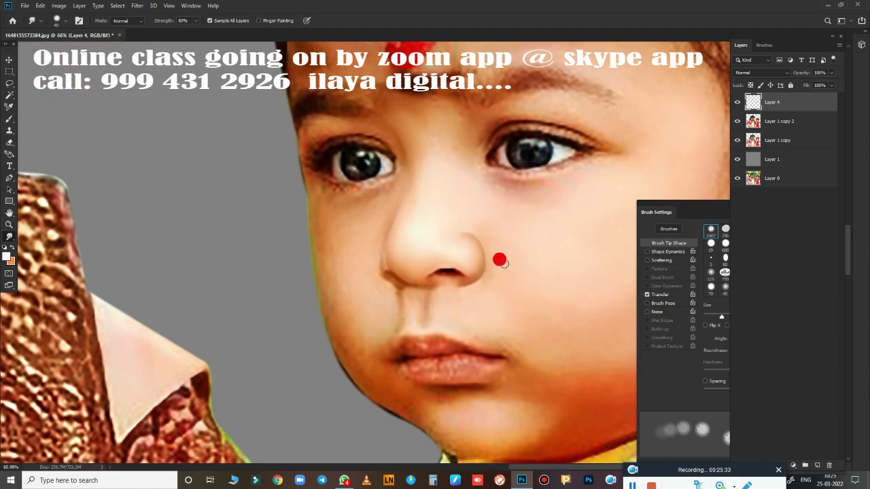
pyautogui.scroll(-3, 529, 292)
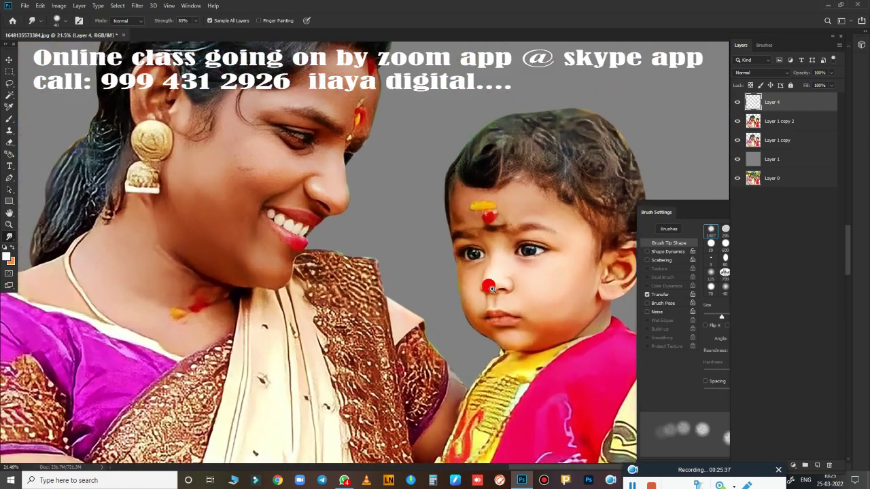
pyautogui.scroll(3, 483, 254)
pyautogui.scroll(3, 507, 276)
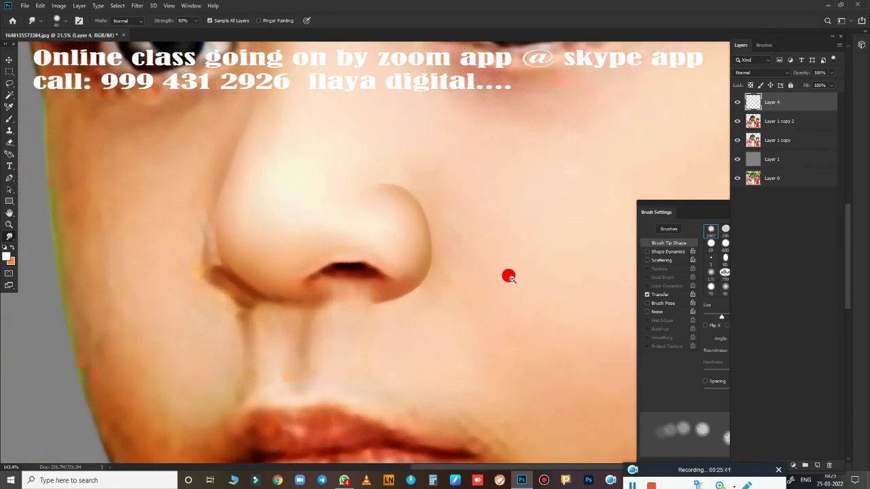
pyautogui.scroll(-6, 452, 269)
pyautogui.scroll(6, 452, 268)
pyautogui.scroll(-2, 400, 359)
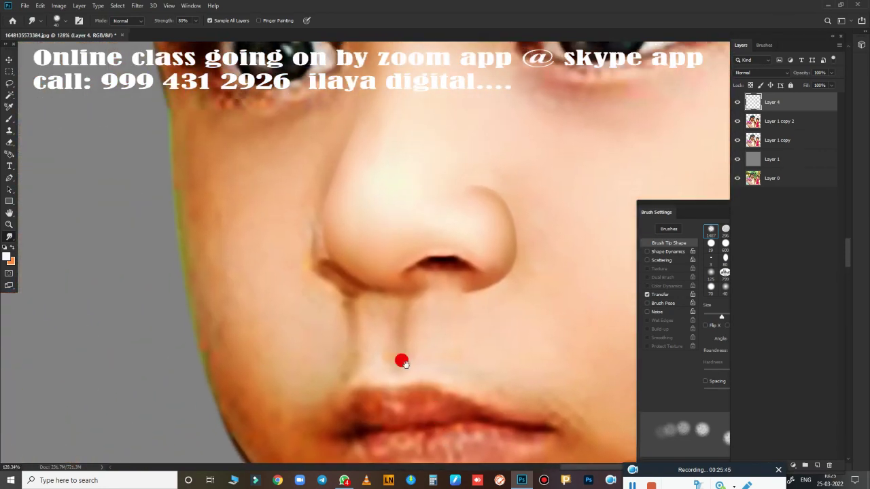
pyautogui.scroll(2, 383, 317)
pyautogui.scroll(-3, 335, 330)
pyautogui.scroll(2, 396, 316)
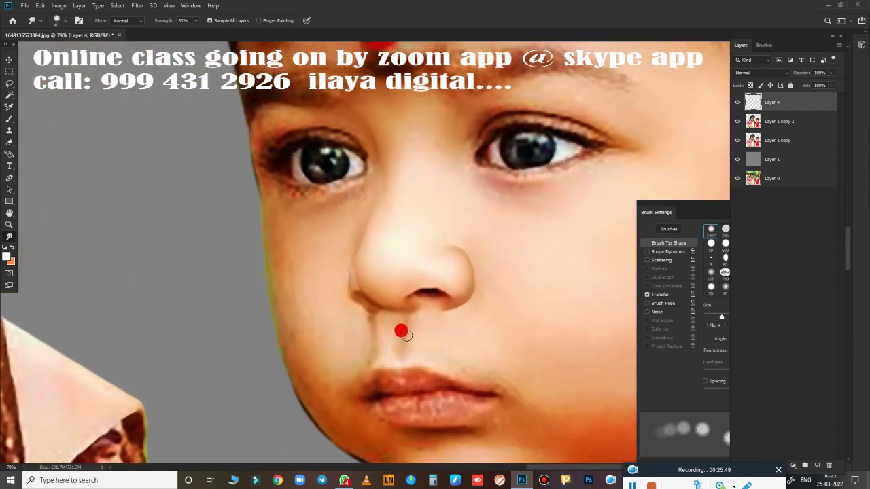
# Step: Start a pen path beside the nose, curving it along the nostril crease
pyautogui.press('p')
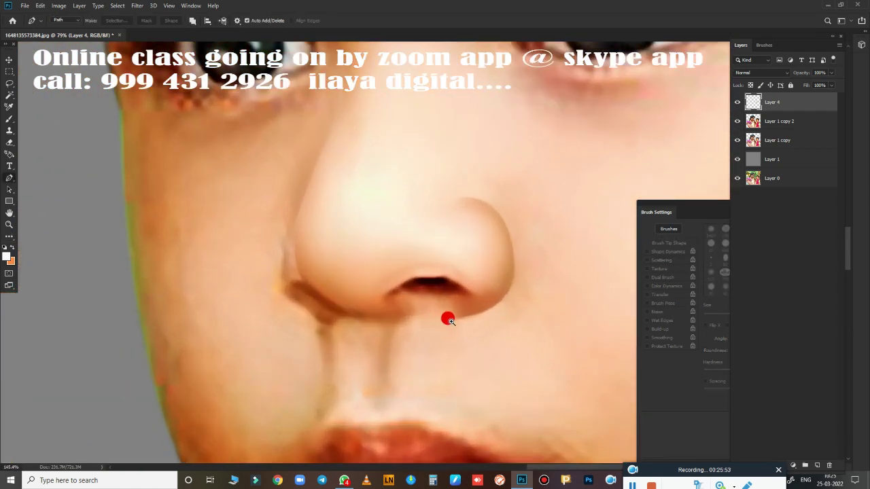
pyautogui.scroll(2, 428, 303)
pyautogui.click(283, 226)
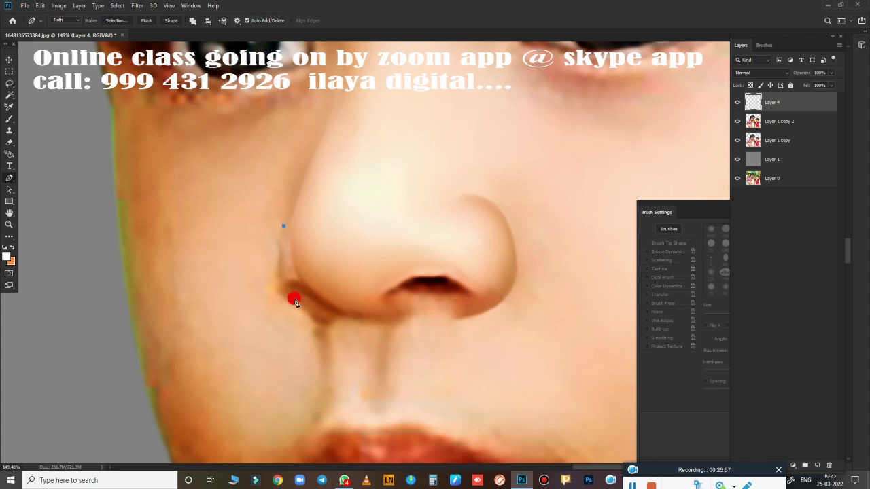
pyautogui.moveTo(284, 301); pyautogui.dragTo(301, 314)
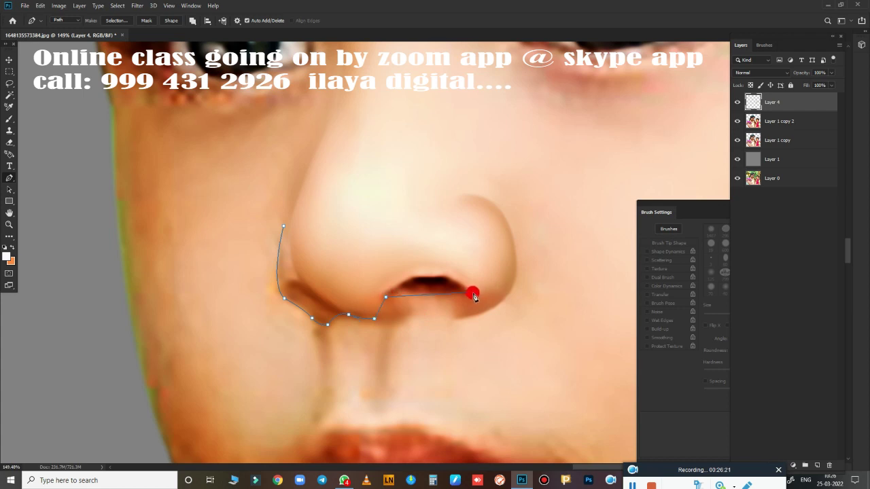
pyautogui.moveTo(473, 294); pyautogui.dragTo(525, 332)
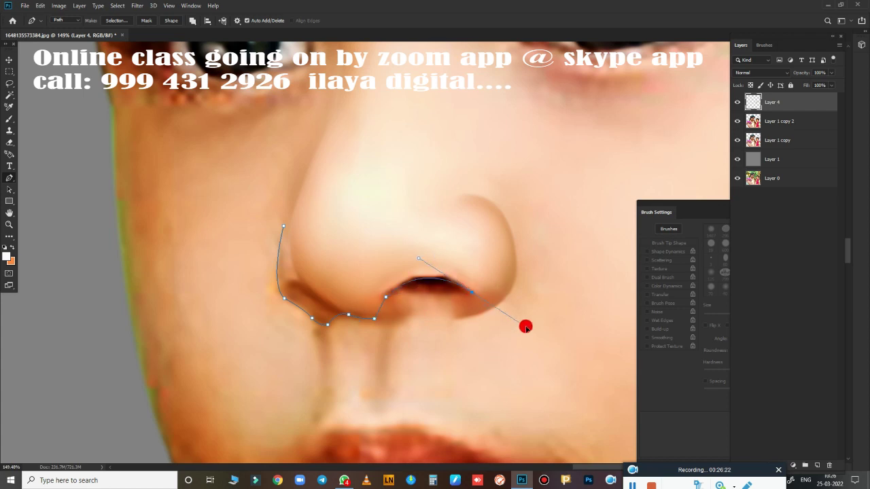
# Step: Close the outline around the left cheek below the nose and convert it to a selection
pyautogui.click(464, 318)
pyautogui.click(283, 444)
pyautogui.click(188, 384)
pyautogui.click(147, 266)
pyautogui.click(159, 218)
pyautogui.moveTo(184, 203); pyautogui.dragTo(225, 194)
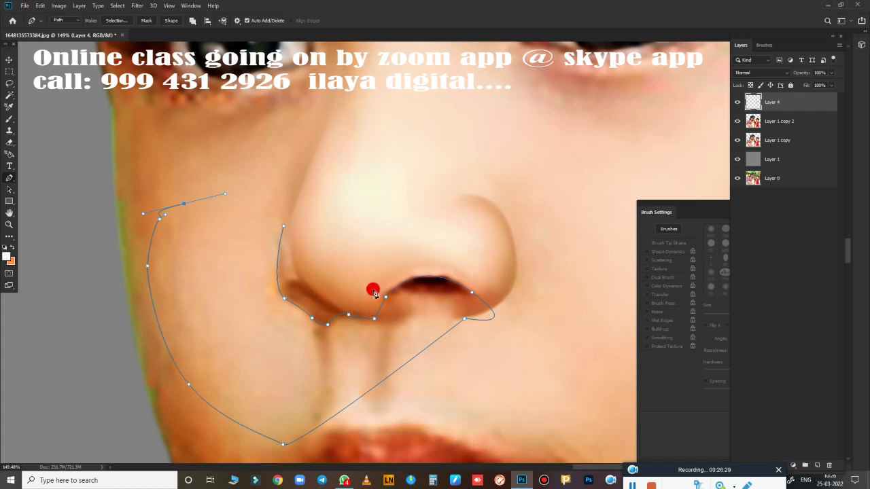
pyautogui.hotkey('ctrl', 'Return')
pyautogui.scroll(-5, 370, 314)
pyautogui.scroll(2, 353, 326)
pyautogui.scroll(5, 387, 335)
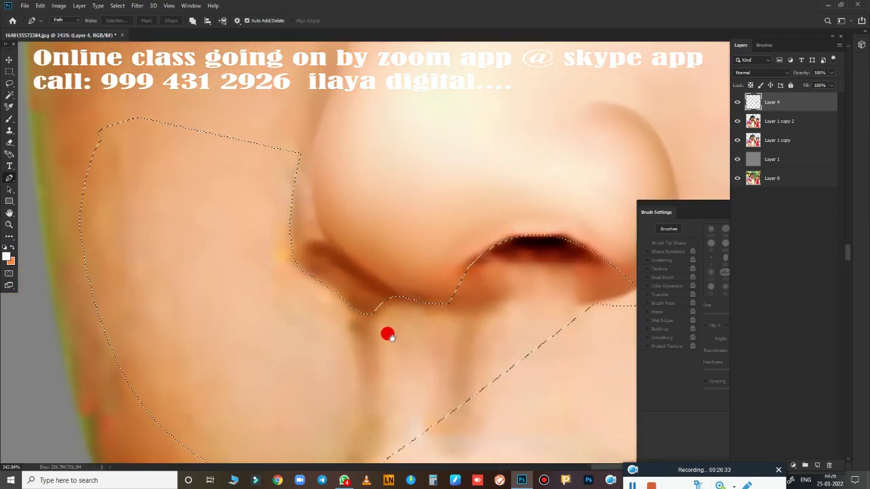
# Step: Smudge the dark nostril shading along its edges and the skin just below it
pyautogui.press('r')
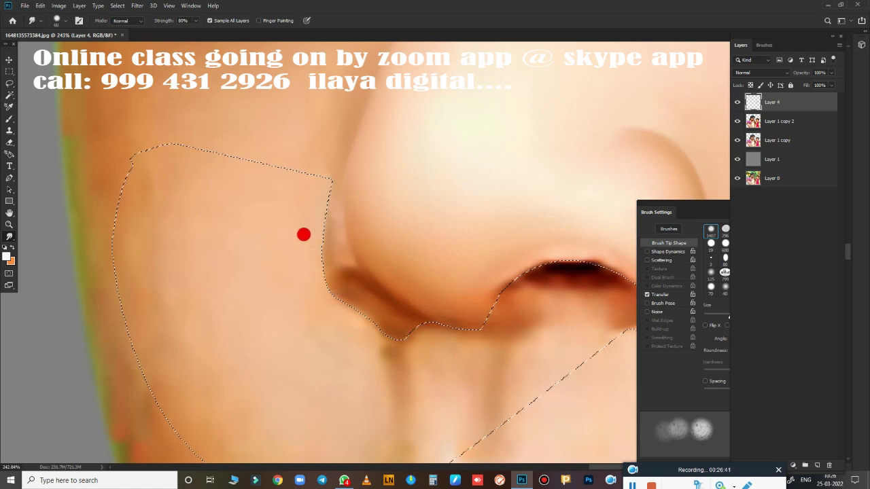
pyautogui.press('[')
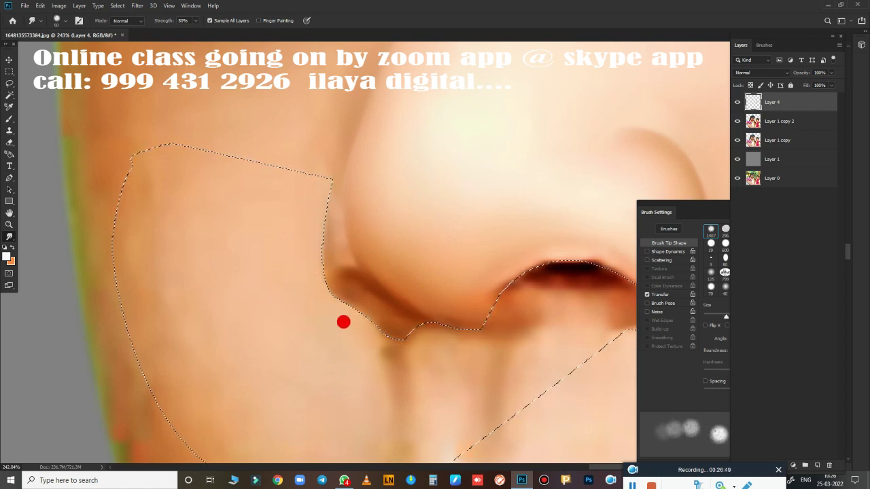
pyautogui.moveTo(343, 322); pyautogui.dragTo(194, 295)
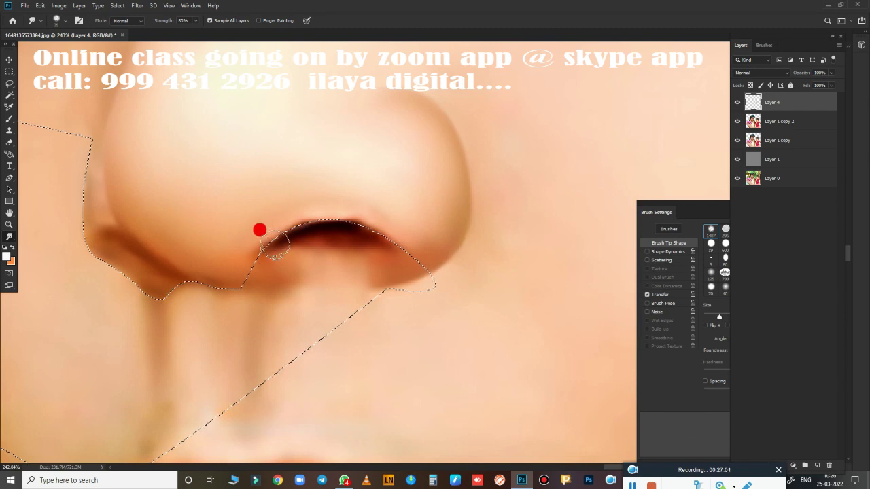
pyautogui.press('[')
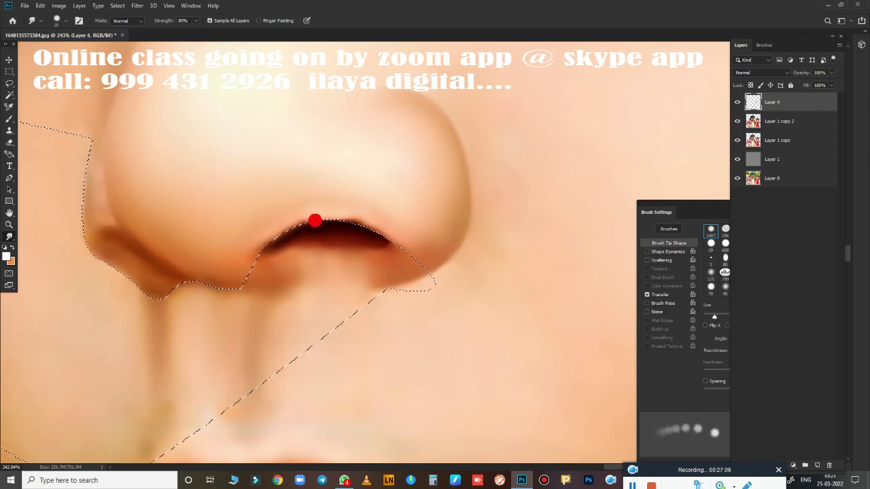
pyautogui.moveTo(338, 231); pyautogui.dragTo(287, 253)
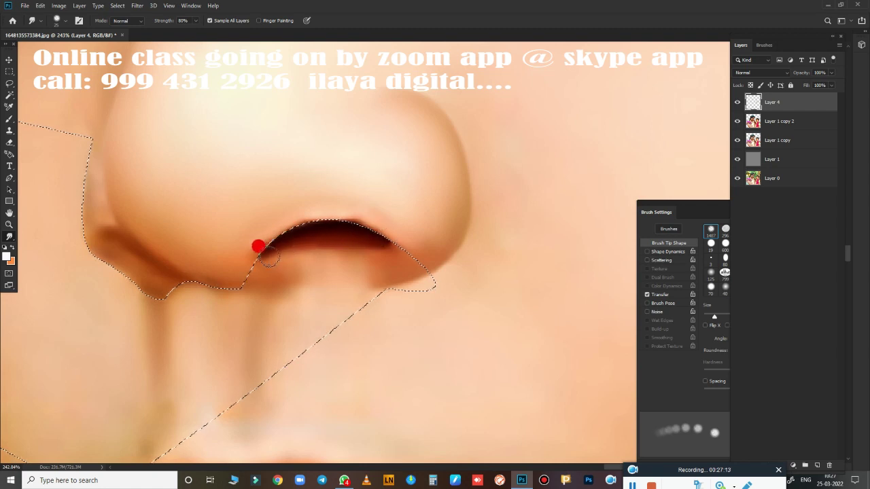
pyautogui.press(']')
pyautogui.press(']')
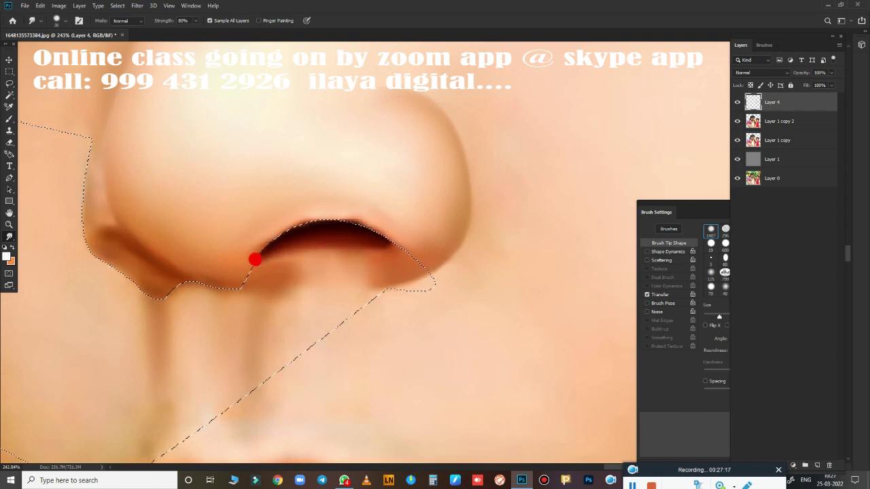
pyautogui.press(']')
pyautogui.moveTo(300, 254); pyautogui.dragTo(367, 249)
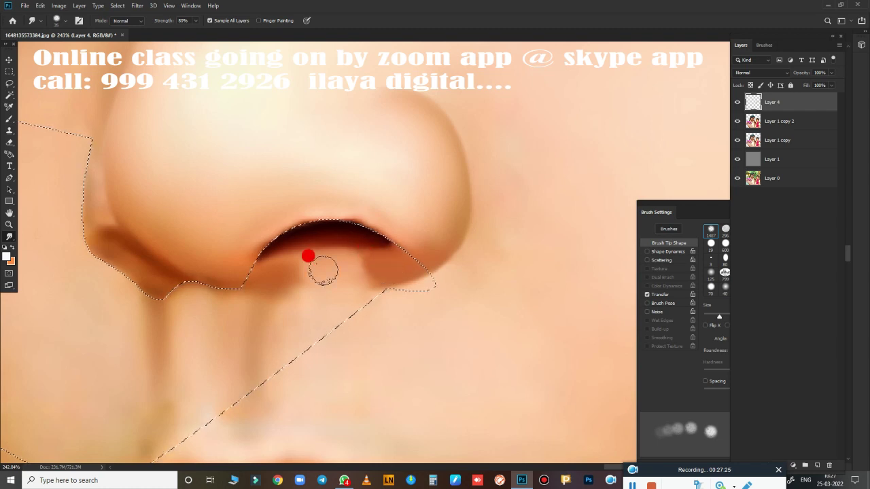
pyautogui.moveTo(380, 265); pyautogui.dragTo(230, 324)
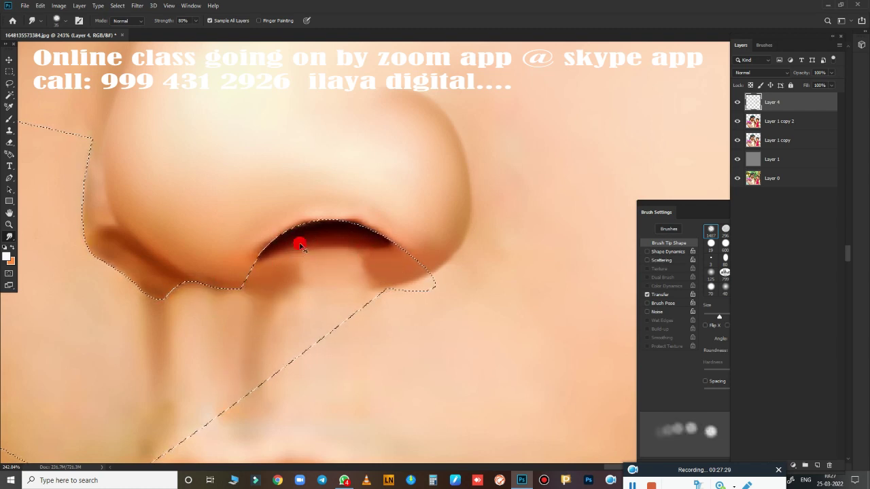
# Step: Smooth the skin above the nostril, up the nose's left side, and toward the upper lip
pyautogui.press(']')
pyautogui.press(']')
pyautogui.press(']')
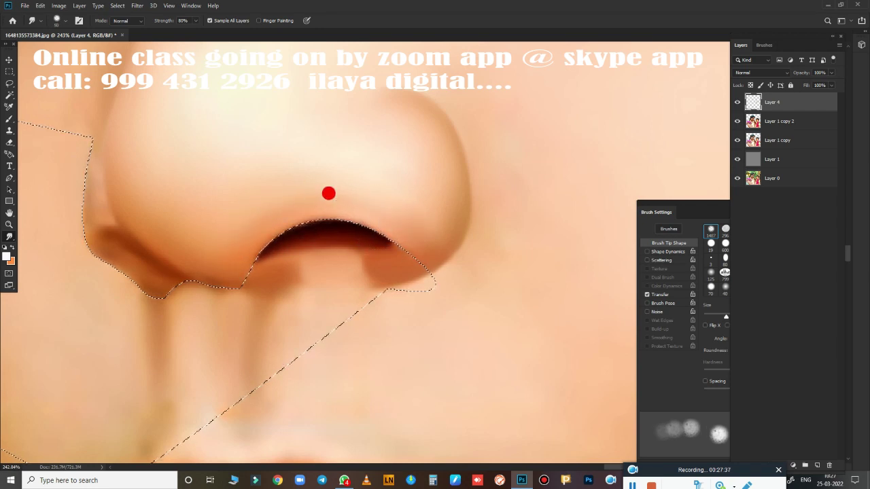
pyautogui.moveTo(260, 199)
pyautogui.mouseDown()
pyautogui.moveTo(271, 208)
pyautogui.moveTo(159, 224)
pyautogui.moveTo(116, 188)
pyautogui.moveTo(169, 238)
pyautogui.moveTo(238, 254)
pyautogui.moveTo(307, 183)
pyautogui.moveTo(332, 254)
pyautogui.moveTo(73, 211)
pyautogui.mouseUp()
pyautogui.press('[')
pyautogui.press('[')
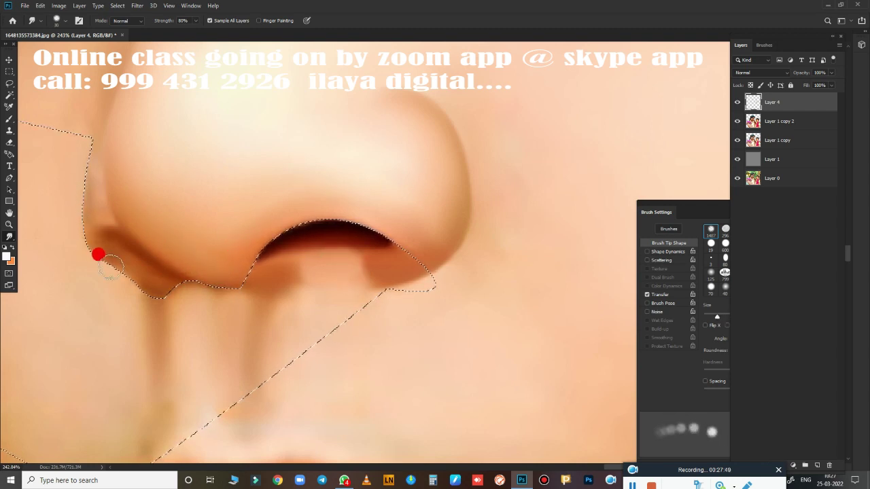
pyautogui.moveTo(115, 232); pyautogui.dragTo(142, 252)
pyautogui.press('[')
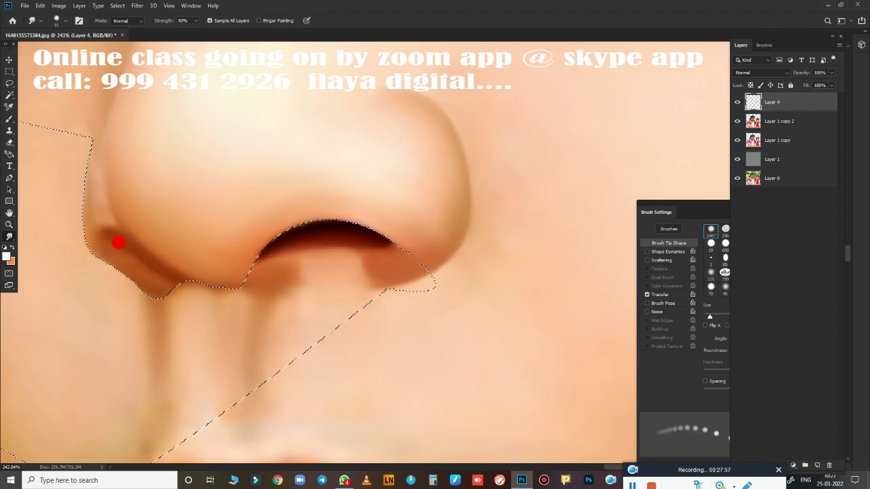
pyautogui.moveTo(106, 237); pyautogui.dragTo(93, 191)
pyautogui.press(']')
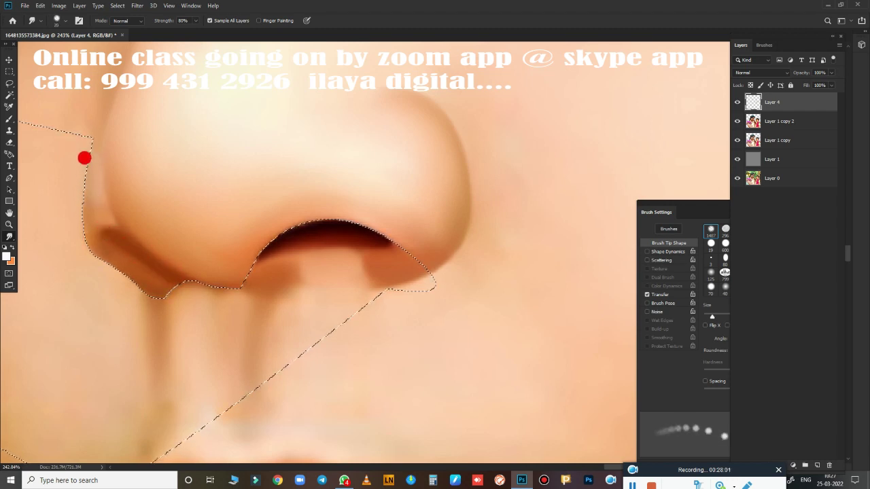
pyautogui.moveTo(92, 244); pyautogui.dragTo(302, 334)
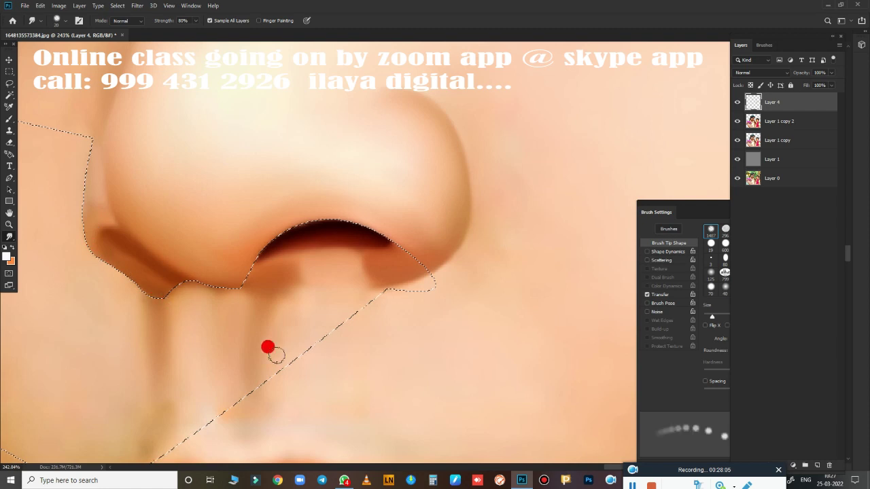
# Step: Save the retouched portrait as a Photoshop PSD on Local Disk (F:)
pyautogui.scroll(-5, 338, 346)
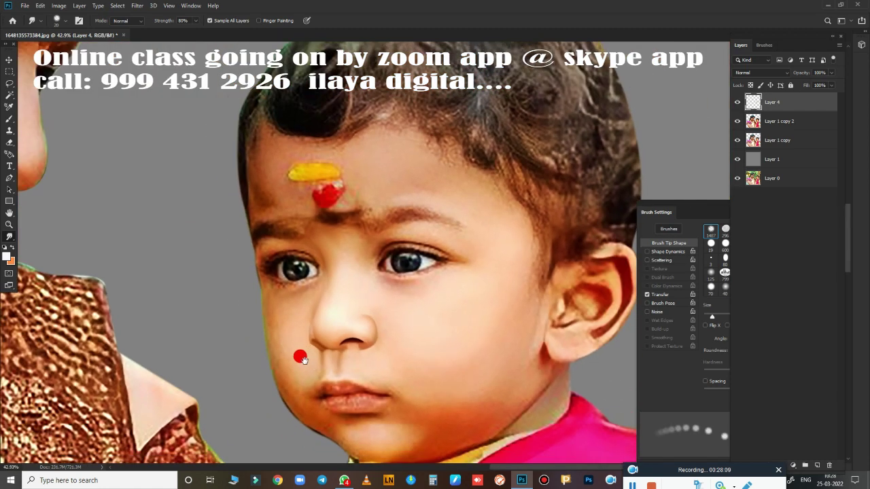
pyautogui.scroll(-3, 345, 339)
pyautogui.scroll(-3, 327, 299)
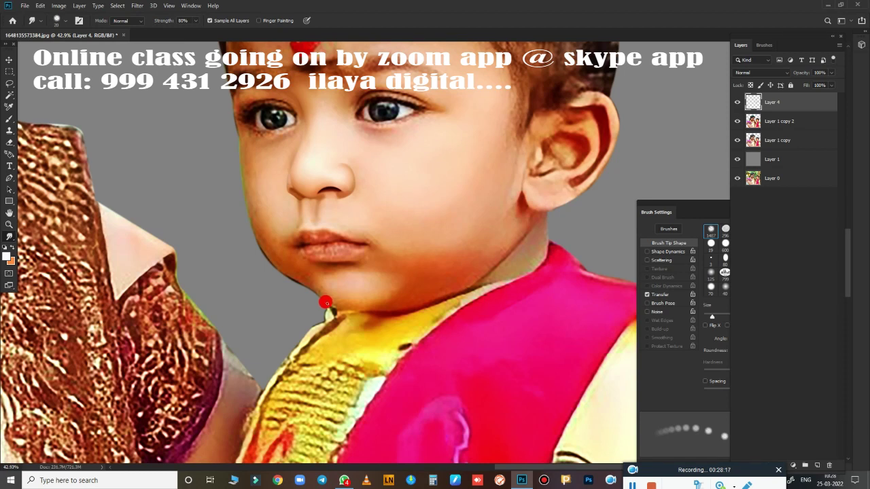
pyautogui.hotkey('ctrl', 'shift', 's')
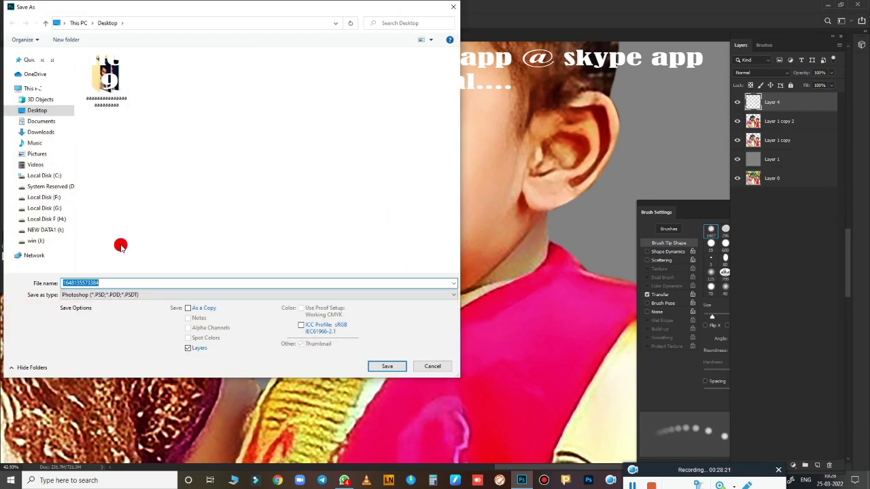
pyautogui.click(54, 197)
pyautogui.click(385, 366)
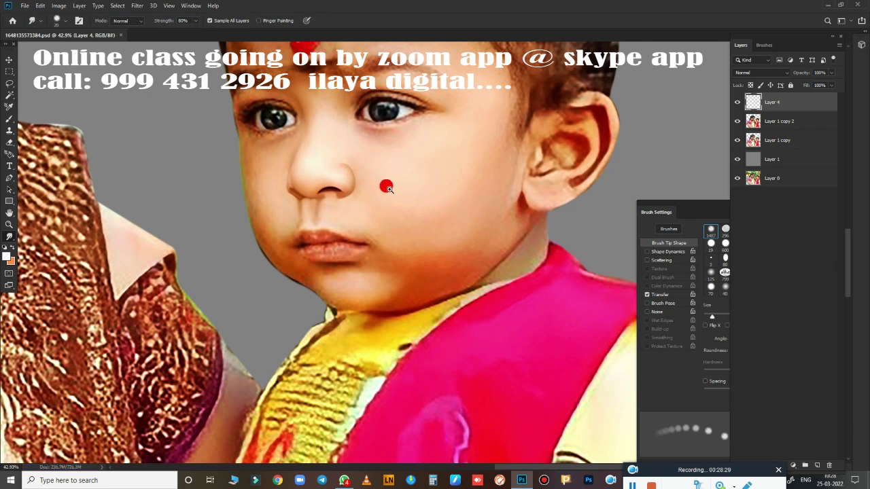
# Step: Apply the 30 × 30 inch, 300 pixels/inch image size
pyautogui.scroll(3, 387, 184)
pyautogui.scroll(2, 427, 270)
pyautogui.scroll(2, 425, 290)
pyautogui.scroll(-4, 499, 284)
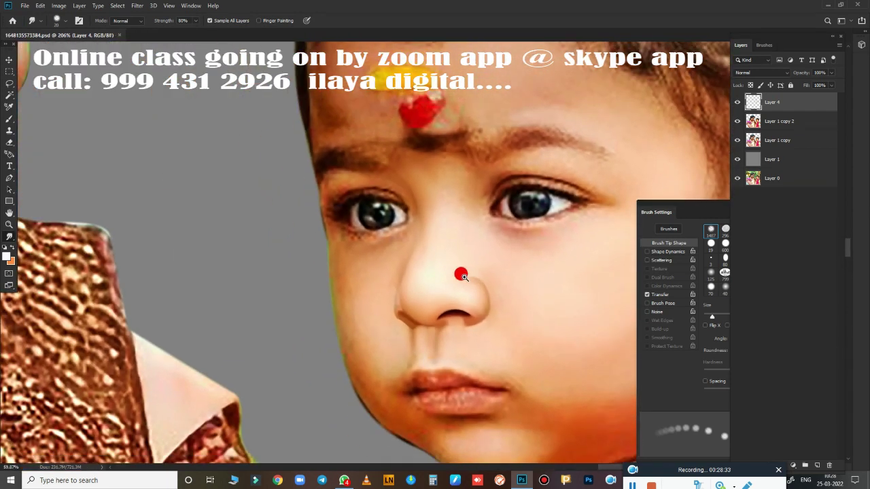
pyautogui.scroll(1, 474, 280)
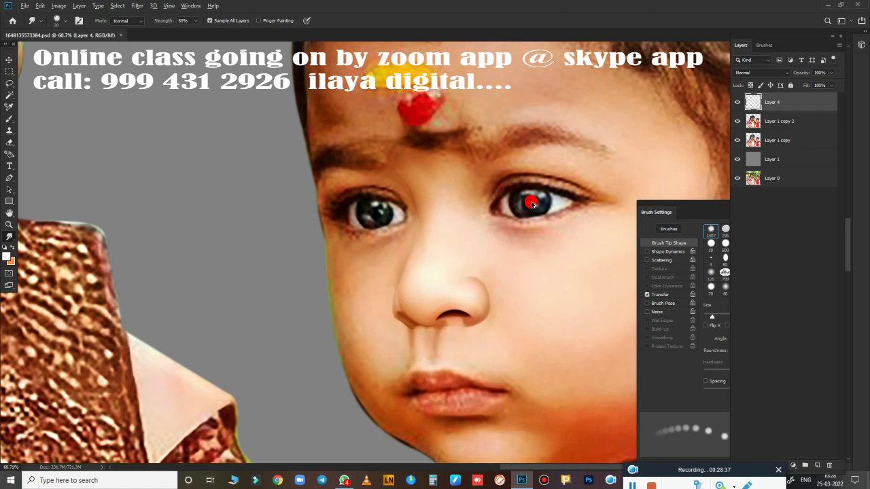
pyautogui.hotkey('ctrl', 'alt', 'i')
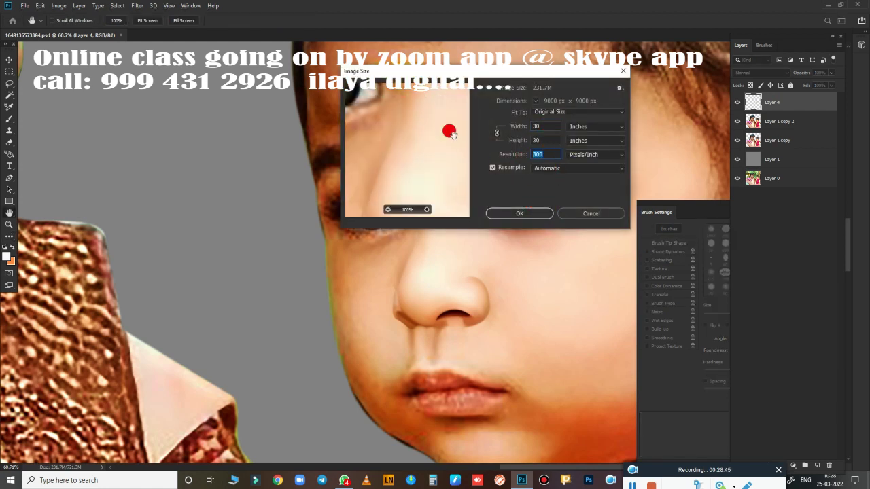
pyautogui.click(542, 214)
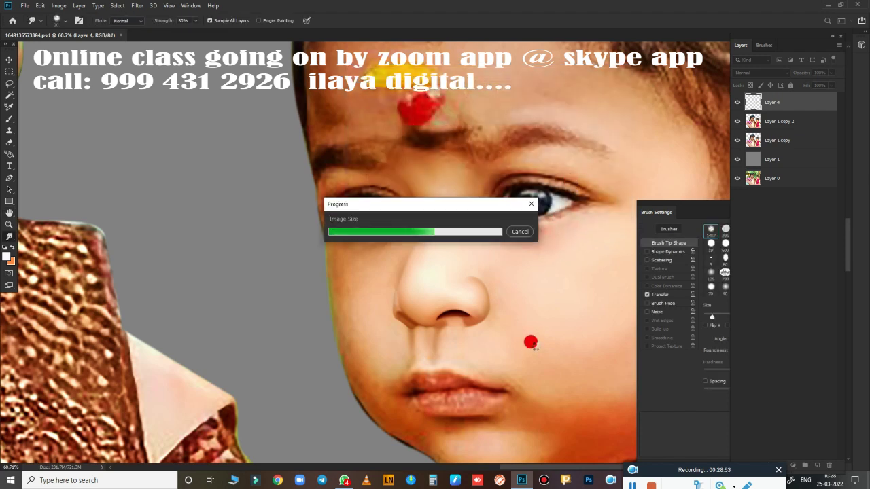
# Step: Smudge the nostril crease down toward the lip and blend the left nose edge upward
pyautogui.scroll(-3, 558, 248)
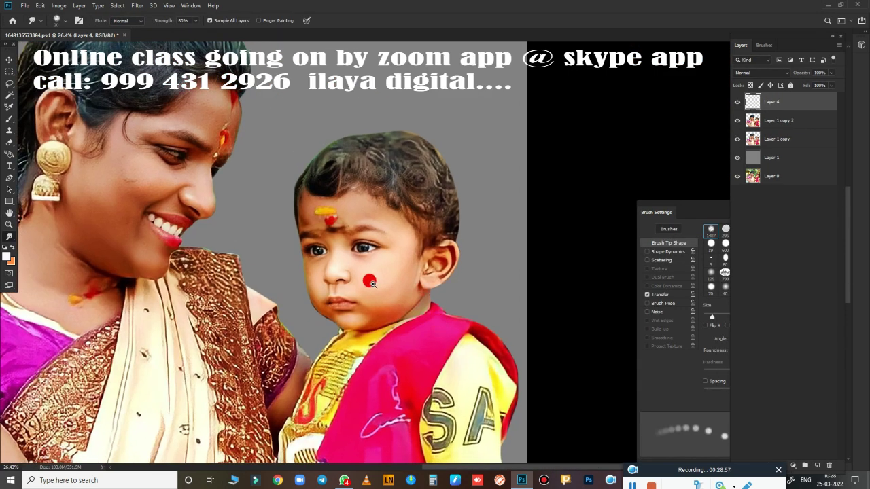
pyautogui.scroll(5, 342, 244)
pyautogui.scroll(2, 451, 306)
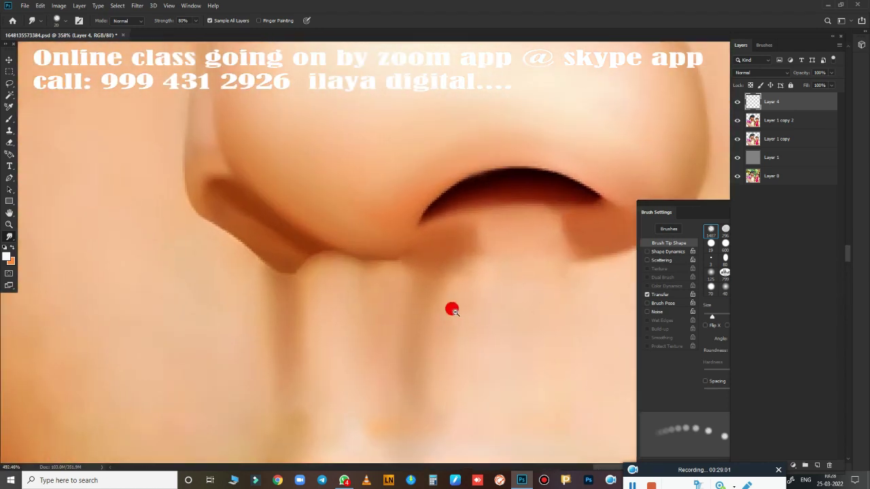
pyautogui.press('[')
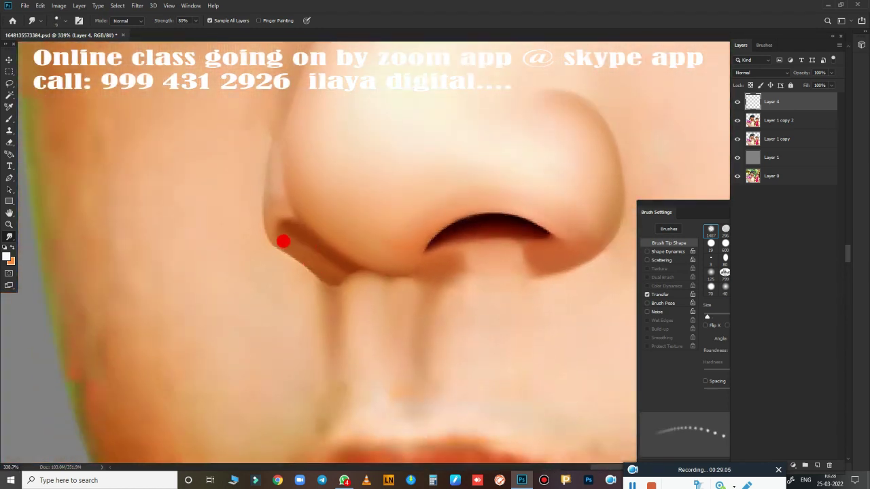
pyautogui.moveTo(286, 244)
pyautogui.mouseDown()
pyautogui.moveTo(312, 268)
pyautogui.moveTo(365, 273)
pyautogui.moveTo(359, 259)
pyautogui.moveTo(308, 272)
pyautogui.mouseUp()
pyautogui.press(']')
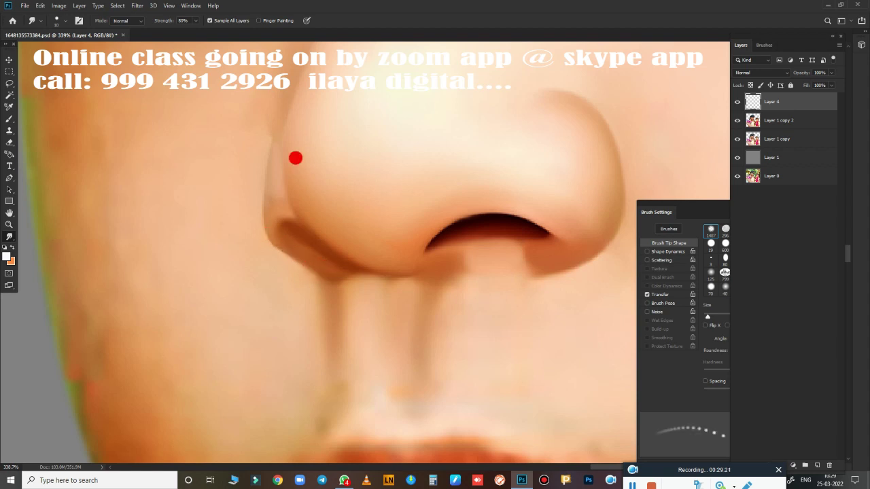
pyautogui.moveTo(299, 162); pyautogui.dragTo(281, 117)
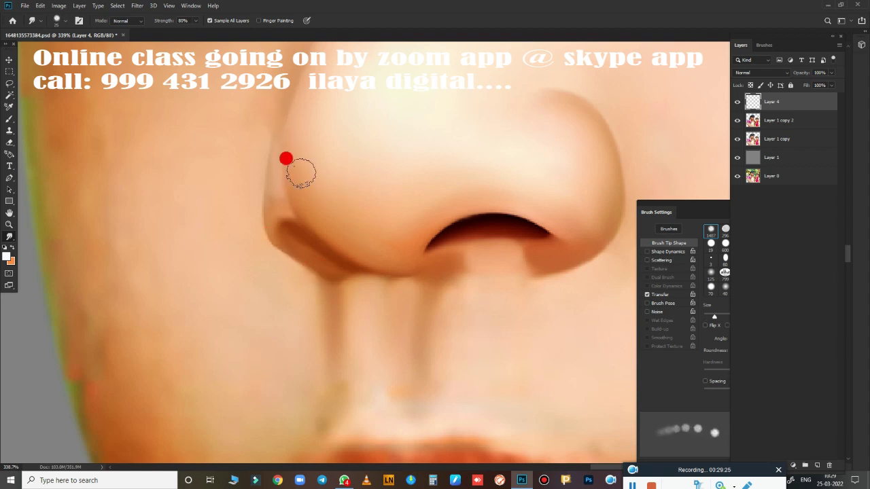
pyautogui.moveTo(290, 169); pyautogui.dragTo(292, 91)
# Step: Soften the nostril's dark shading and its upper edge, then view the whole face
pyautogui.press(']')
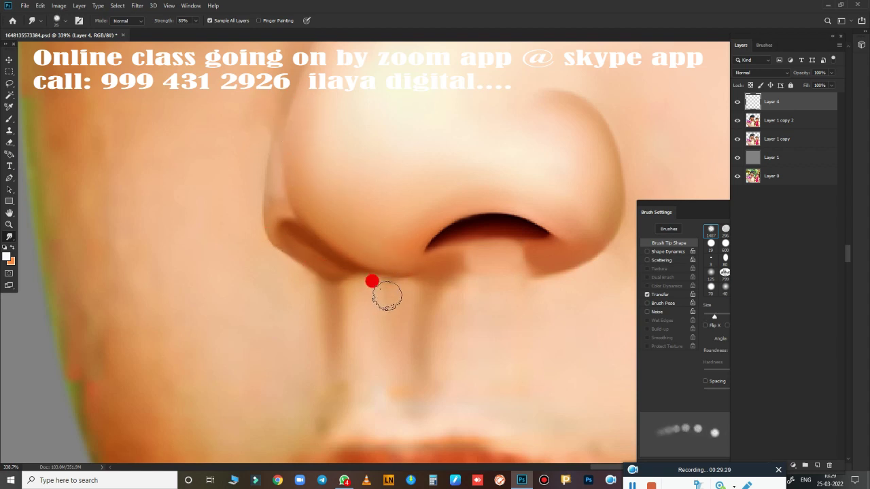
pyautogui.hscroll(5, 295, 329)
pyautogui.moveTo(276, 288); pyautogui.dragTo(373, 252)
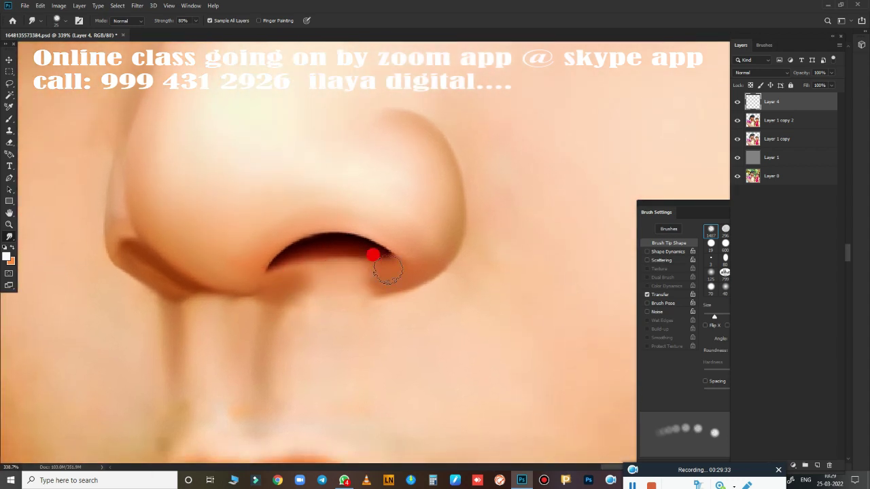
pyautogui.press('[')
pyautogui.moveTo(293, 217); pyautogui.dragTo(273, 263)
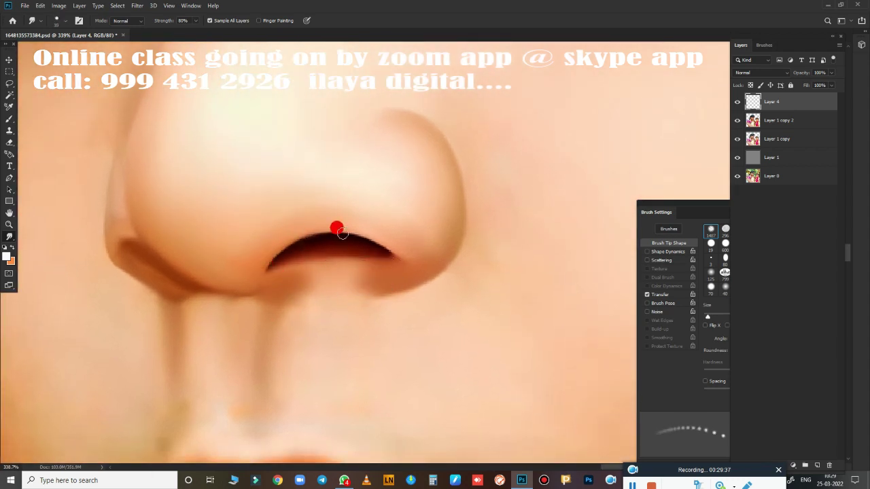
pyautogui.moveTo(342, 233)
pyautogui.mouseDown()
pyautogui.moveTo(370, 246)
pyautogui.moveTo(285, 247)
pyautogui.moveTo(268, 269)
pyautogui.mouseUp()
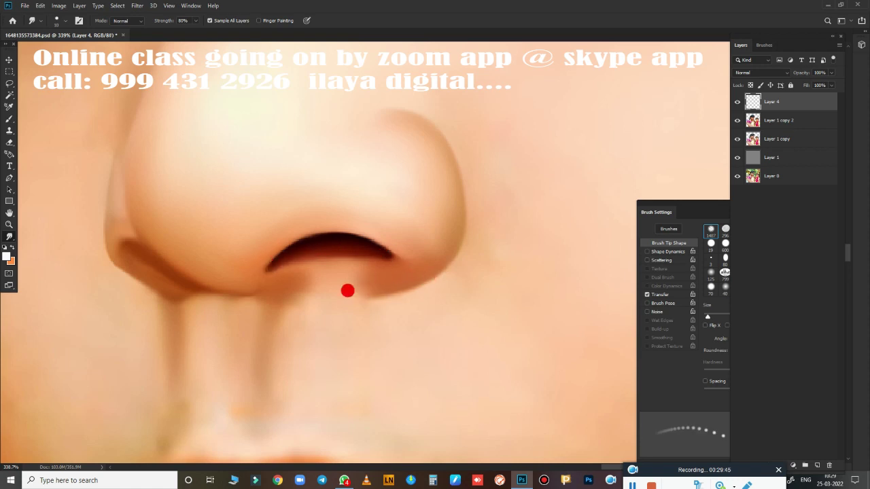
pyautogui.hotkey('ctrl', '0')
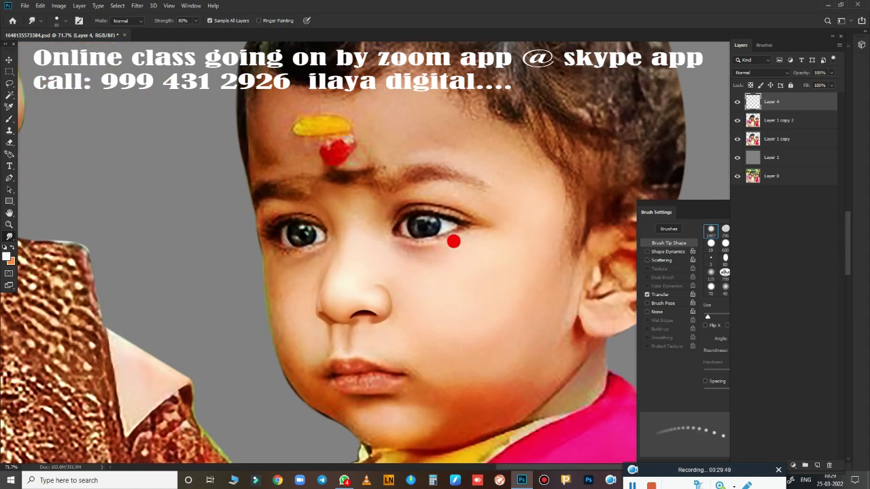
# Step: Smudge the upper eyelid line, blending it toward the outer corner
pyautogui.scroll(2, 453, 241)
pyautogui.scroll(2, 444, 250)
pyautogui.scroll(1, 473, 268)
pyautogui.scroll(1, 396, 316)
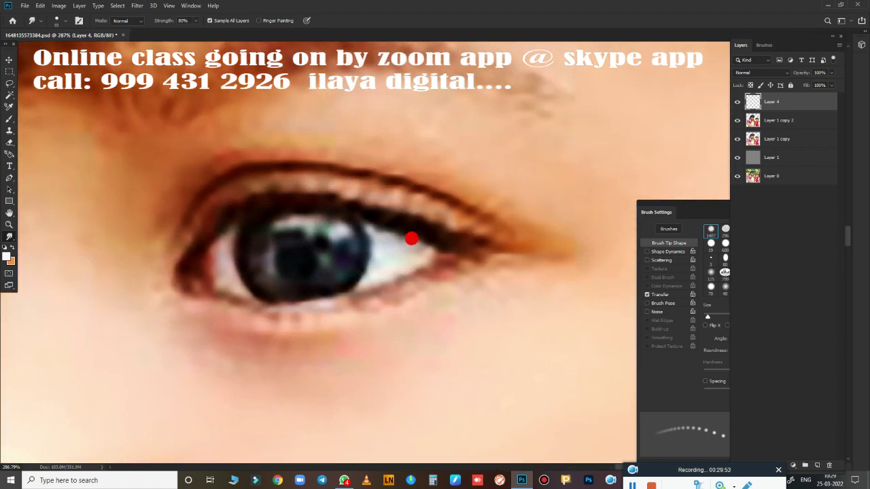
pyautogui.moveTo(358, 183); pyautogui.dragTo(335, 177)
pyautogui.press(']')
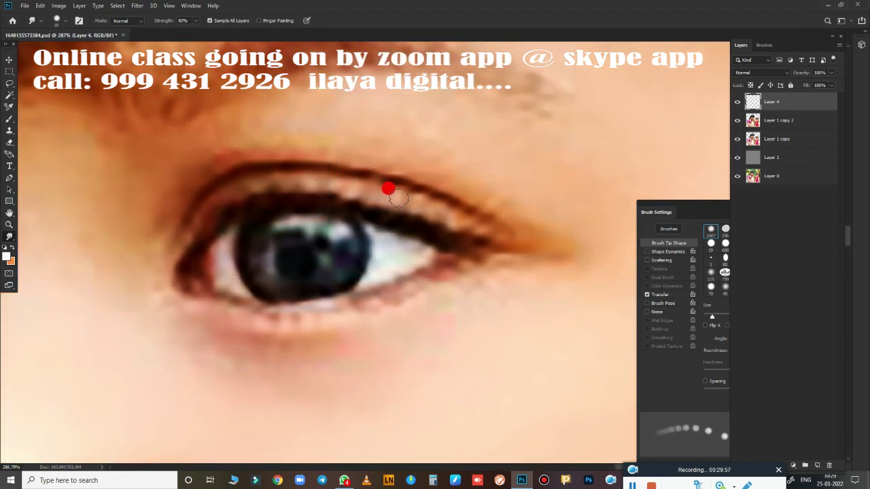
pyautogui.moveTo(398, 198)
pyautogui.mouseDown()
pyautogui.moveTo(508, 240)
pyautogui.moveTo(384, 181)
pyautogui.moveTo(330, 170)
pyautogui.moveTo(375, 176)
pyautogui.moveTo(297, 170)
pyautogui.moveTo(196, 192)
pyautogui.moveTo(154, 252)
pyautogui.moveTo(178, 217)
pyautogui.moveTo(267, 169)
pyautogui.moveTo(306, 179)
pyautogui.moveTo(253, 178)
pyautogui.mouseUp()
pyautogui.press(']')
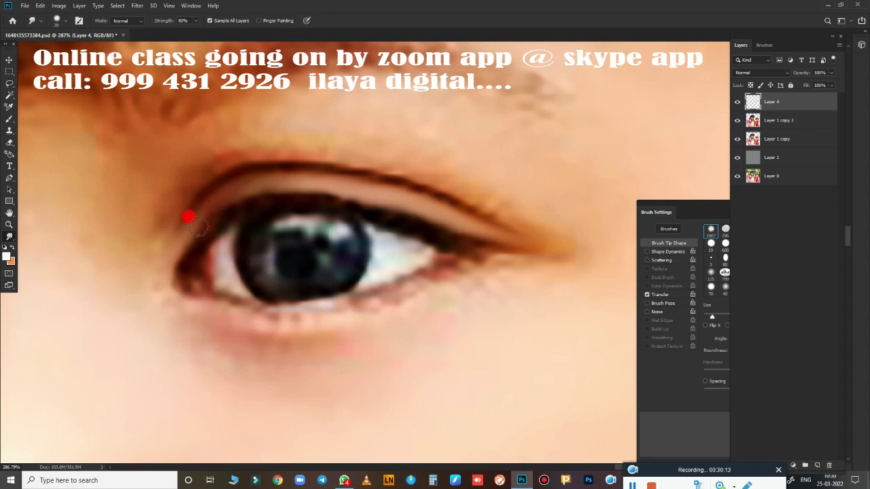
# Step: Blend the lid line back and forth between inner and outer corners to even it
pyautogui.moveTo(188, 217)
pyautogui.mouseDown()
pyautogui.moveTo(202, 195)
pyautogui.moveTo(155, 257)
pyautogui.moveTo(184, 208)
pyautogui.moveTo(248, 162)
pyautogui.mouseUp()
pyautogui.moveTo(343, 165)
pyautogui.mouseDown()
pyautogui.moveTo(410, 178)
pyautogui.moveTo(382, 174)
pyautogui.moveTo(402, 180)
pyautogui.mouseUp()
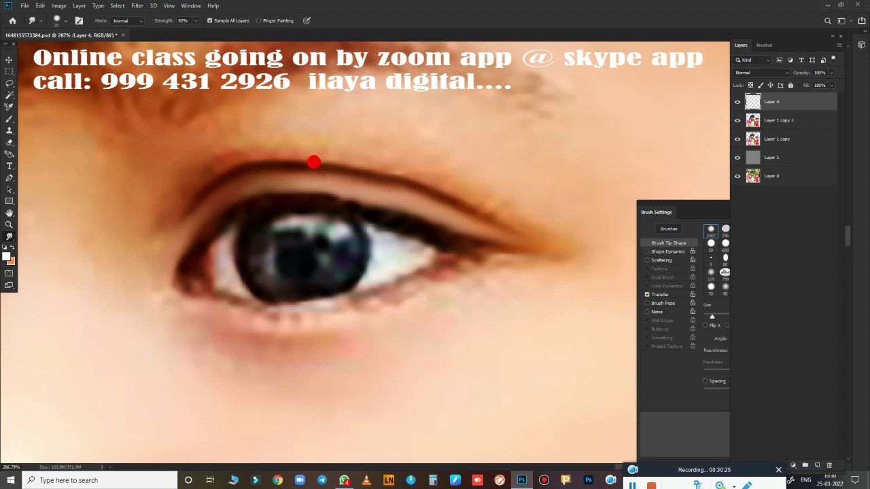
pyautogui.moveTo(313, 162)
pyautogui.mouseDown()
pyautogui.moveTo(214, 190)
pyautogui.moveTo(183, 250)
pyautogui.mouseUp()
pyautogui.moveTo(243, 184)
pyautogui.mouseDown()
pyautogui.moveTo(291, 170)
pyautogui.moveTo(189, 215)
pyautogui.mouseUp()
pyautogui.moveTo(337, 178)
pyautogui.mouseDown()
pyautogui.moveTo(249, 177)
pyautogui.moveTo(335, 183)
pyautogui.moveTo(485, 224)
pyautogui.moveTo(445, 254)
pyautogui.mouseUp()
pyautogui.scroll(-5, 444, 254)
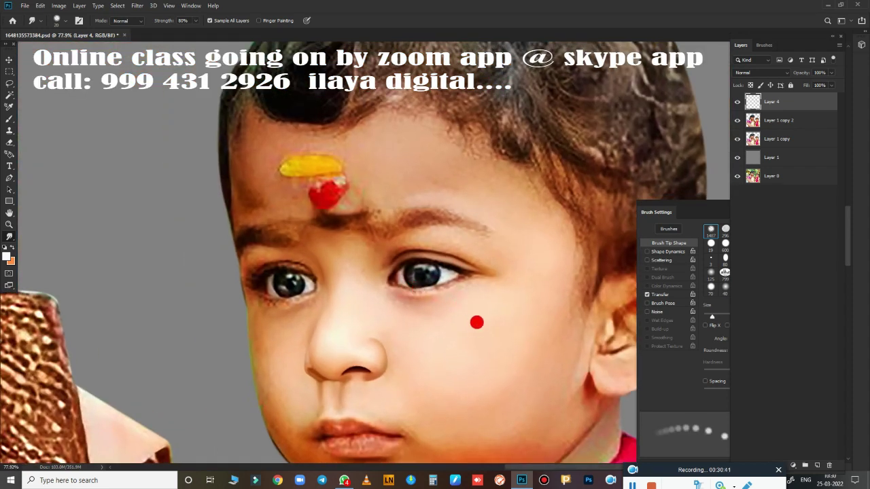
pyautogui.scroll(5, 476, 321)
pyautogui.scroll(-2, 507, 252)
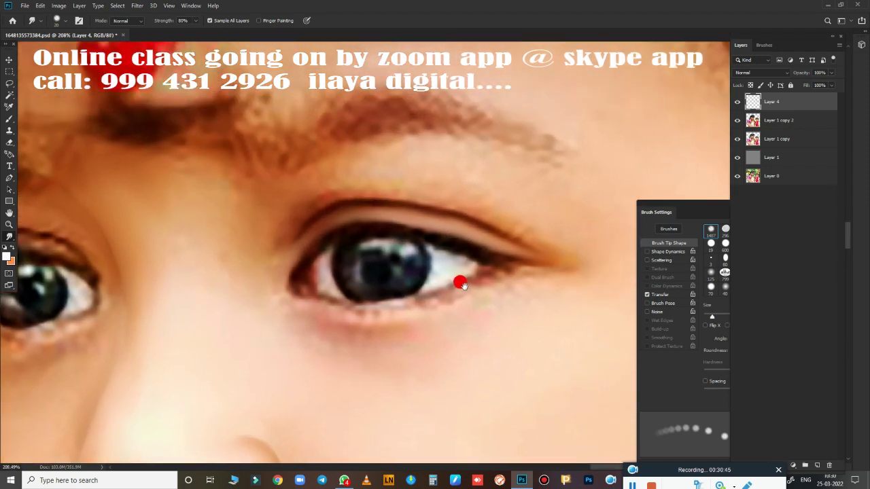
# Step: Trace a Pen path from the inner eye corner along the lash line and over the eyebrow
pyautogui.press('p')
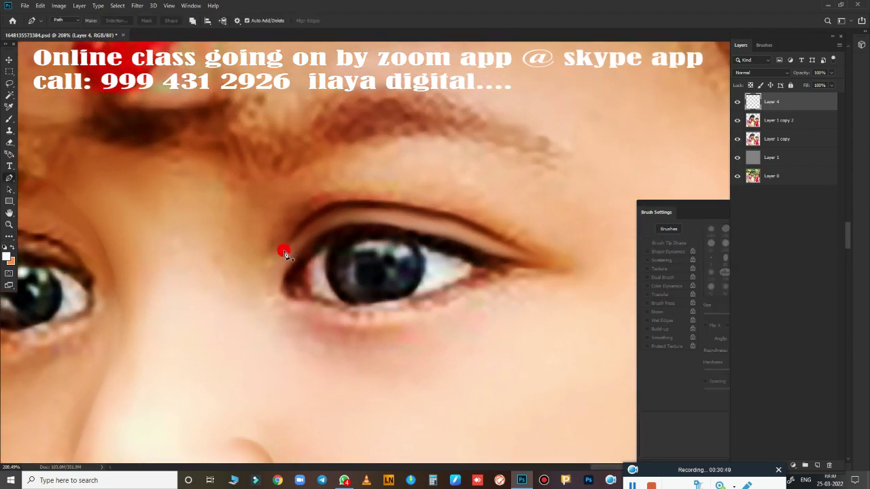
pyautogui.click(284, 252)
pyautogui.moveTo(420, 216); pyautogui.dragTo(522, 251)
pyautogui.hotkey('ctrl', 'z')
pyautogui.moveTo(461, 224)
pyautogui.mouseDown()
pyautogui.moveTo(615, 280)
pyautogui.moveTo(600, 252)
pyautogui.mouseUp()
pyautogui.keyDown('alt'); pyautogui.click(463, 224); pyautogui.keyUp('alt')
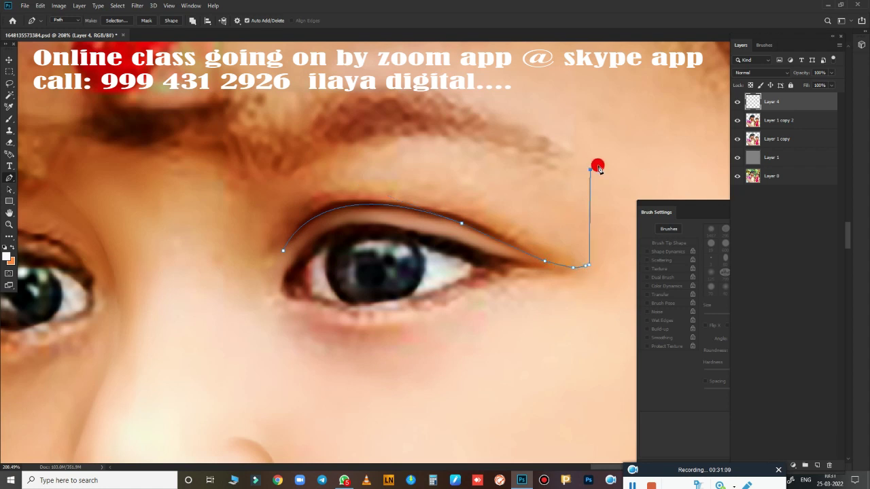
pyautogui.moveTo(627, 203); pyautogui.dragTo(599, 183)
pyautogui.click(565, 168)
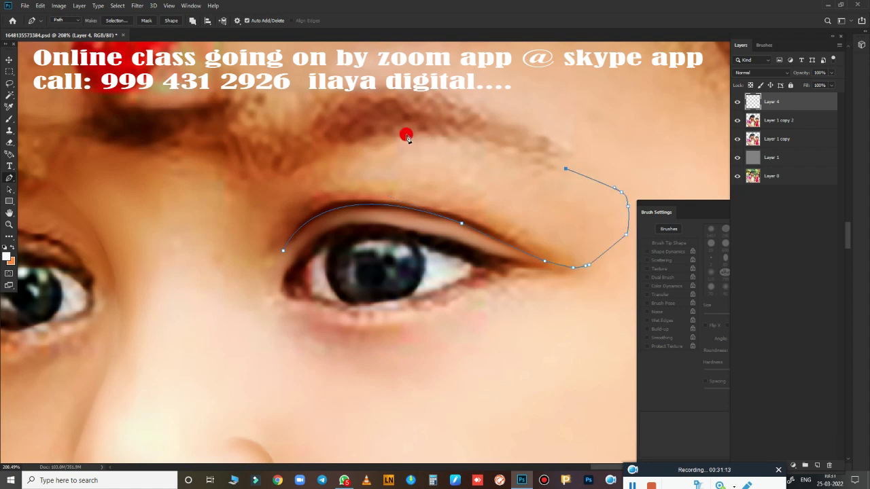
pyautogui.moveTo(350, 142); pyautogui.dragTo(257, 172)
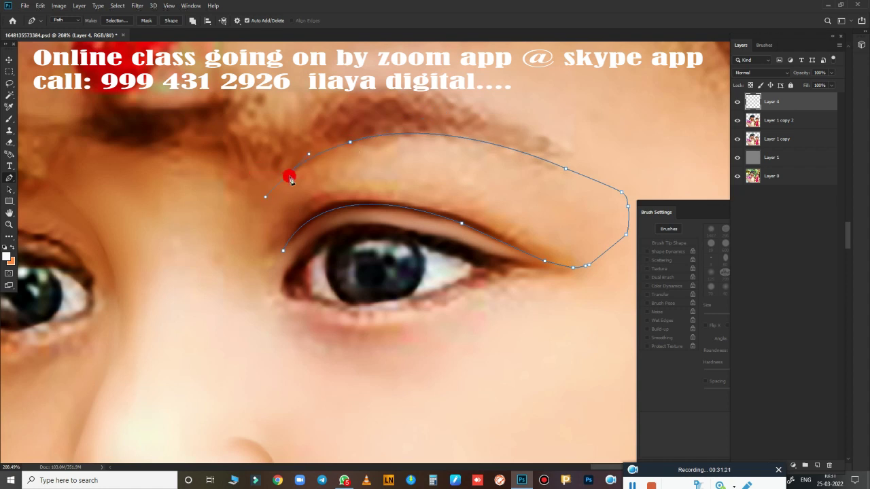
pyautogui.scroll(-3, 262, 284)
pyautogui.scroll(3, 238, 292)
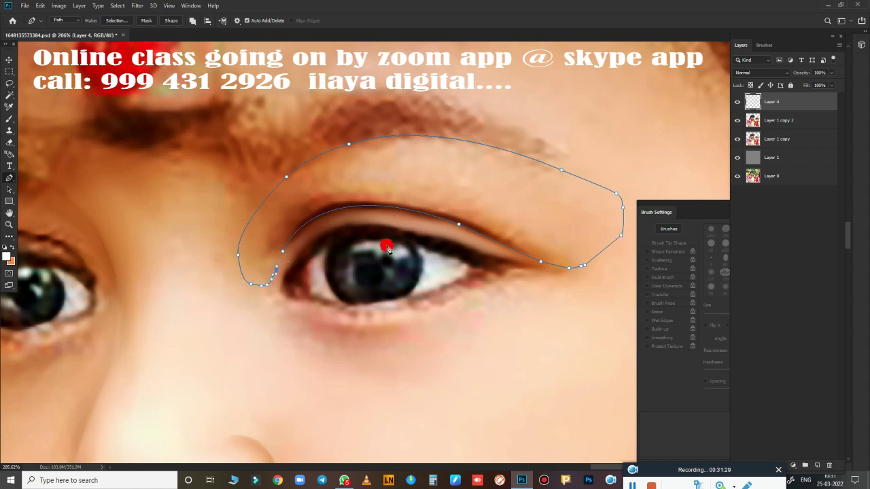
# Step: Load the brow path as a selection and feather it by 2 pixels
pyautogui.press('Escape')
pyautogui.hotkey('ctrl', 'Return')
pyautogui.hotkey('shift', 'F6')
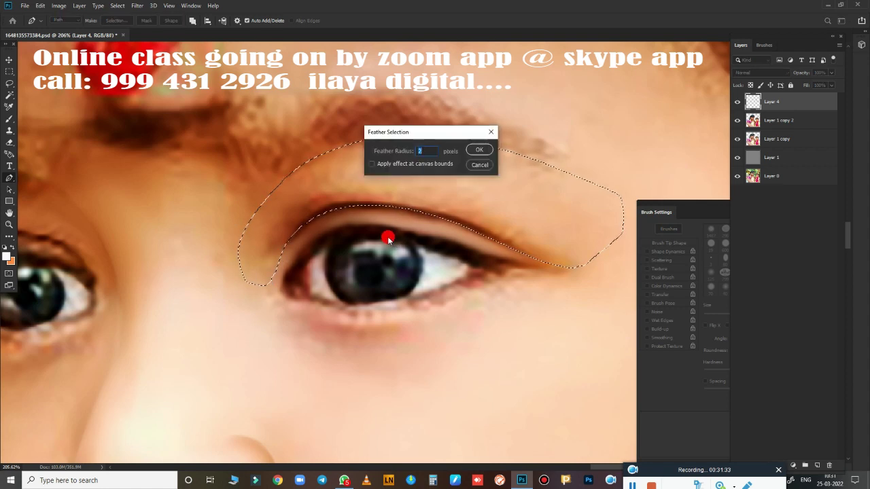
pyautogui.write('2')
pyautogui.press('Return')
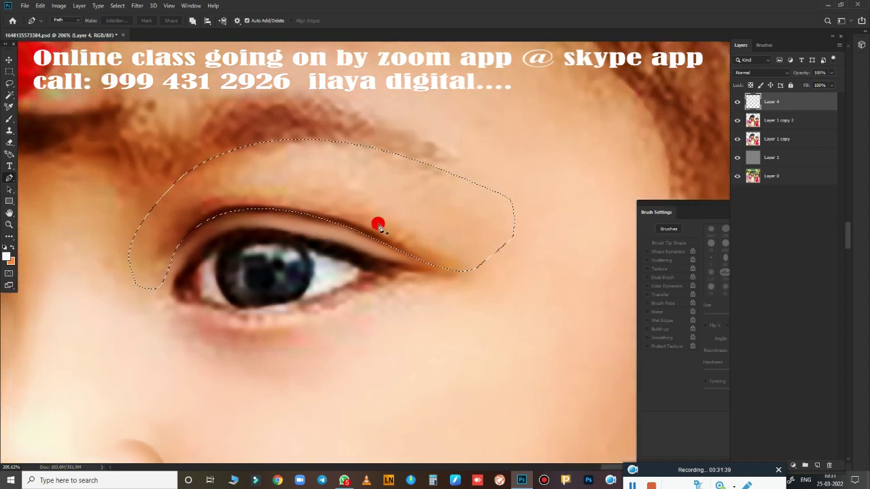
# Step: Smudge the skin and eyebrow inside the brow selection with an enlarged Smudge brush
pyautogui.press('r')
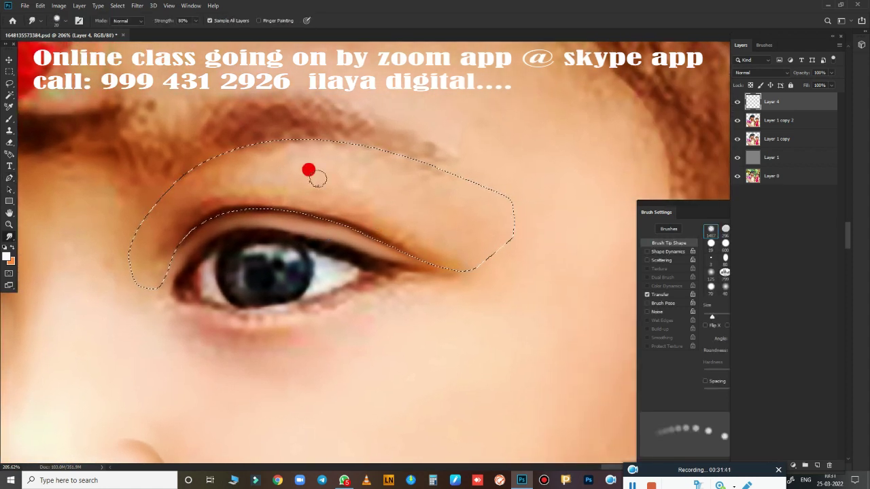
pyautogui.press(']')
pyautogui.press(']')
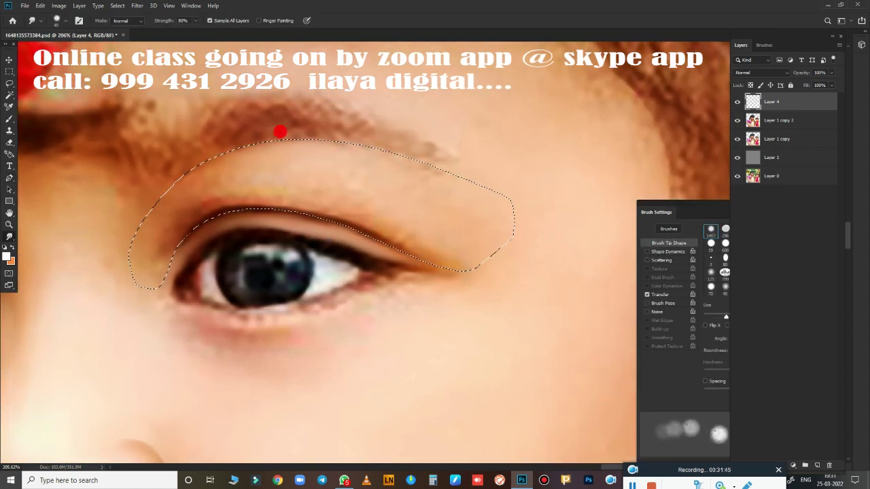
pyautogui.press(']')
pyautogui.moveTo(431, 209)
pyautogui.mouseDown()
pyautogui.moveTo(398, 208)
pyautogui.moveTo(485, 246)
pyautogui.moveTo(202, 167)
pyautogui.moveTo(146, 264)
pyautogui.mouseUp()
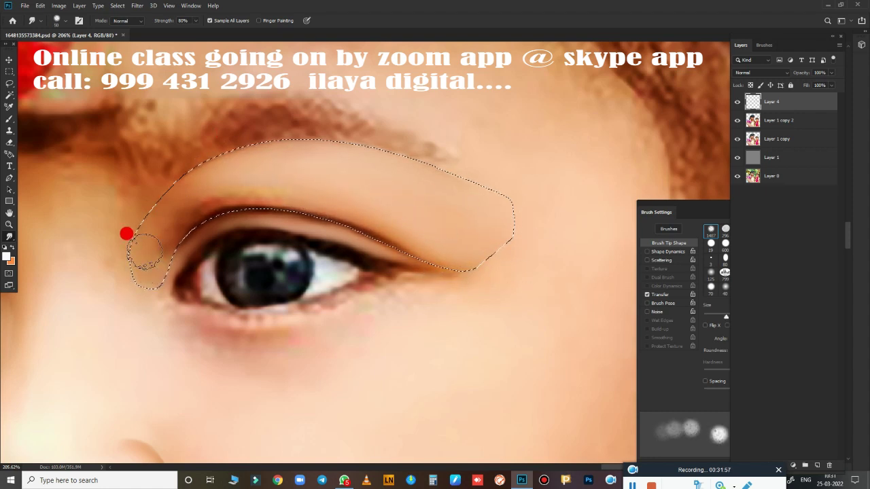
pyautogui.moveTo(189, 191)
pyautogui.mouseDown()
pyautogui.moveTo(134, 214)
pyautogui.moveTo(142, 208)
pyautogui.mouseUp()
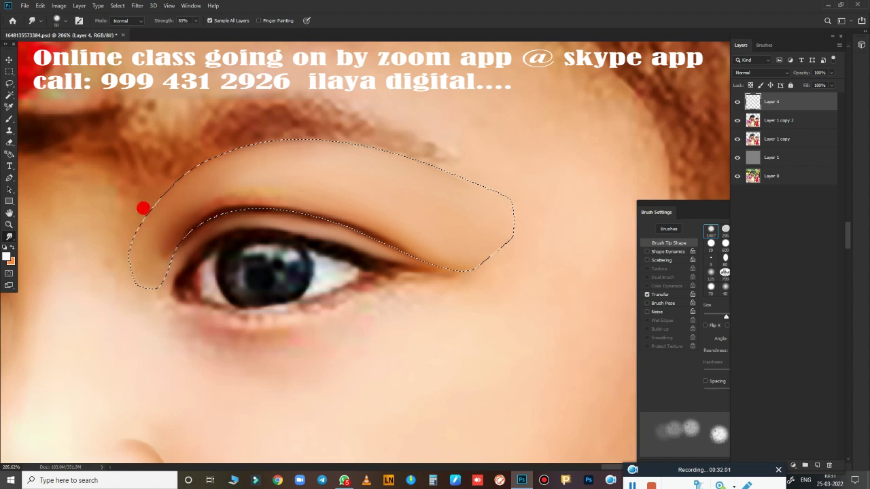
pyautogui.moveTo(130, 245); pyautogui.dragTo(161, 199)
pyautogui.moveTo(220, 182)
pyautogui.mouseDown()
pyautogui.moveTo(332, 190)
pyautogui.moveTo(408, 220)
pyautogui.moveTo(187, 192)
pyautogui.mouseUp()
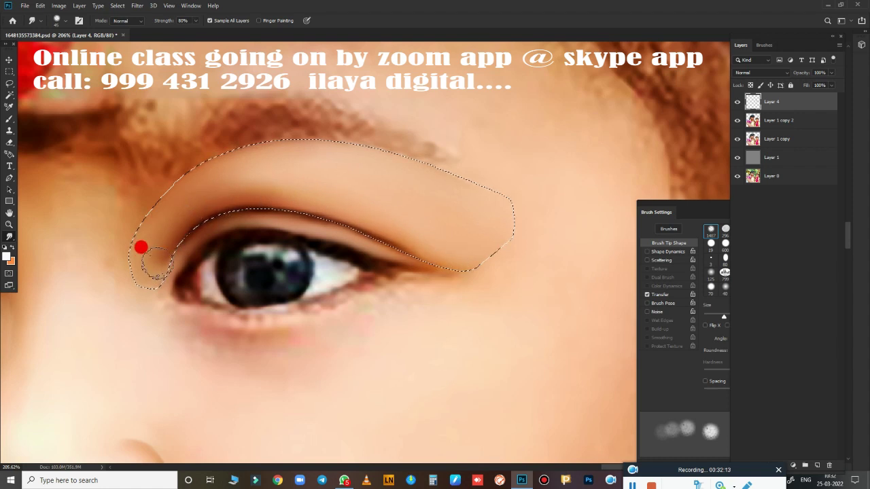
pyautogui.moveTo(141, 247)
pyautogui.mouseDown()
pyautogui.moveTo(167, 177)
pyautogui.moveTo(159, 188)
pyautogui.moveTo(297, 167)
pyautogui.moveTo(485, 190)
pyautogui.moveTo(365, 260)
pyautogui.moveTo(542, 193)
pyautogui.mouseUp()
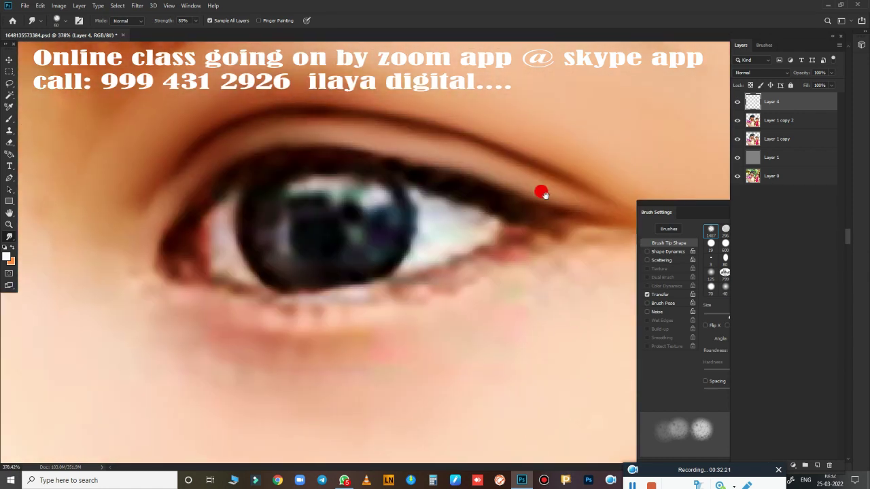
# Step: Switch to the Mixer Brush with a soft Very Wet, Light Mix blending preset
pyautogui.press('b')
pyautogui.rightClick(320, 197)
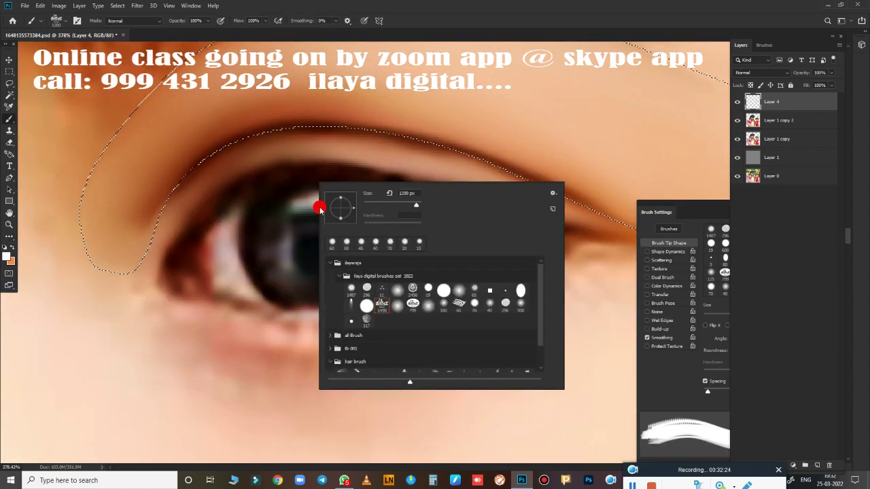
pyautogui.doubleClick(391, 304)
pyautogui.hotkey('shift', 'b')
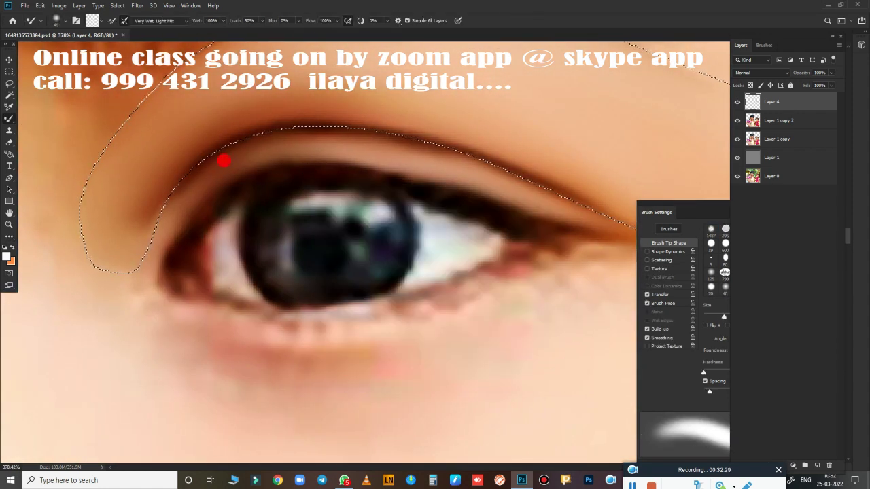
pyautogui.moveTo(224, 160); pyautogui.dragTo(220, 277)
pyautogui.rightClick(265, 144)
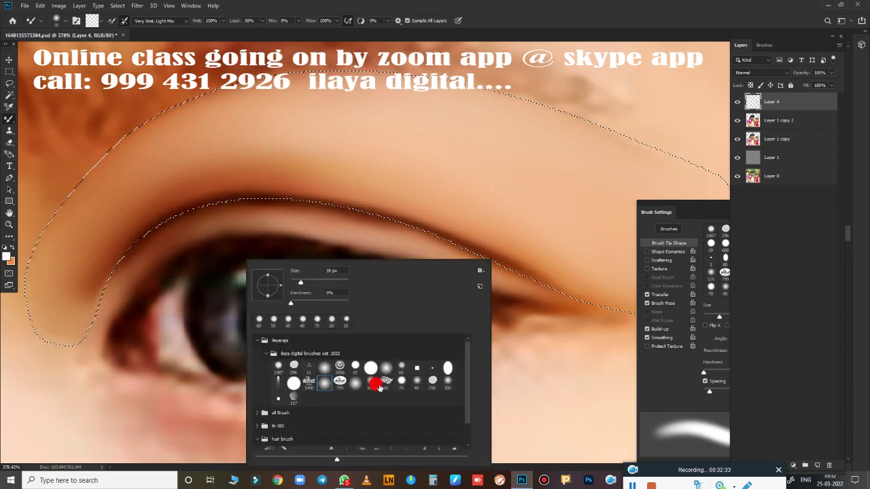
pyautogui.click(401, 365)
pyautogui.click(513, 150)
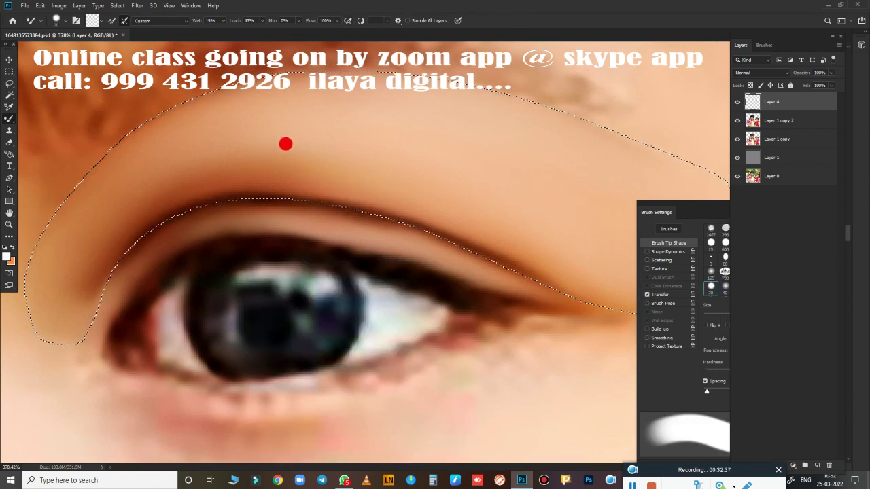
# Step: Blend along the brow's upper edge, then switch to the 125 brush preset, enlarged
pyautogui.press('[')
pyautogui.press('[')
pyautogui.press('[')
pyautogui.press('[')
pyautogui.press('[')
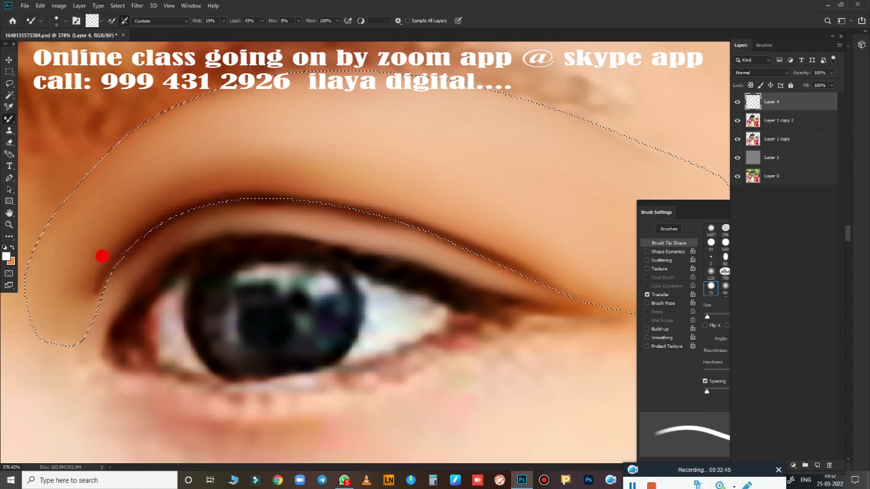
pyautogui.moveTo(222, 189); pyautogui.dragTo(324, 202)
pyautogui.press(']')
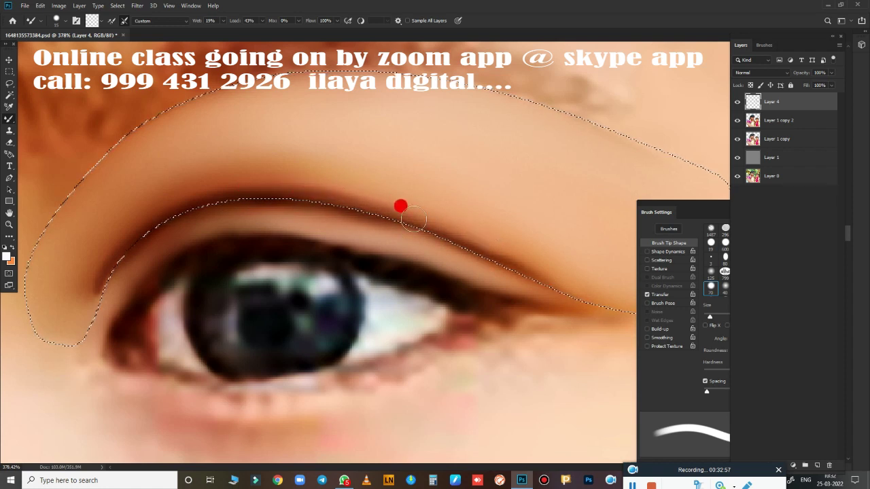
pyautogui.rightClick(506, 269)
pyautogui.click(591, 388)
pyautogui.press('Return')
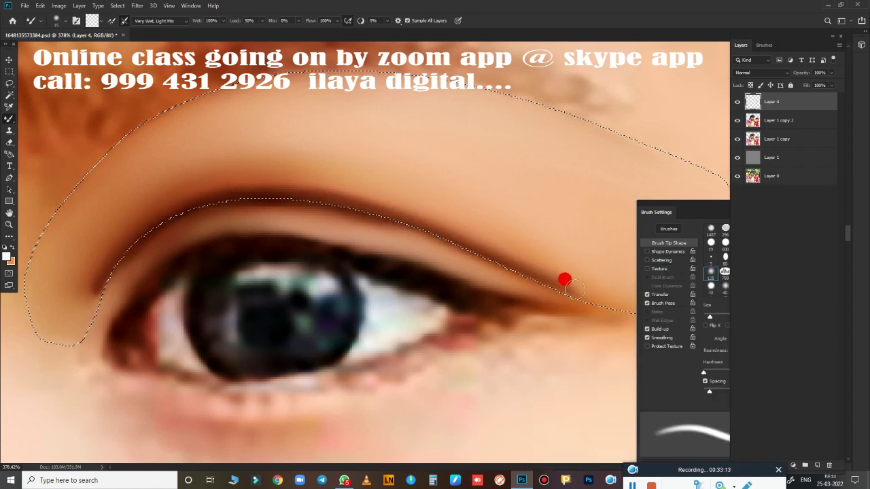
pyautogui.press(']')
pyautogui.press(']')
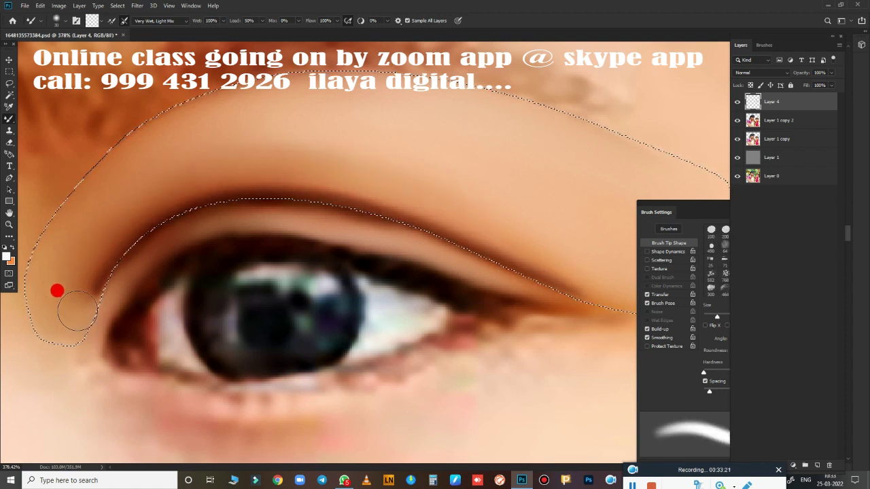
pyautogui.press(']')
# Step: Restore the brow selection and smudge along the eyebrow edge
pyautogui.scroll(-5, 450, 258)
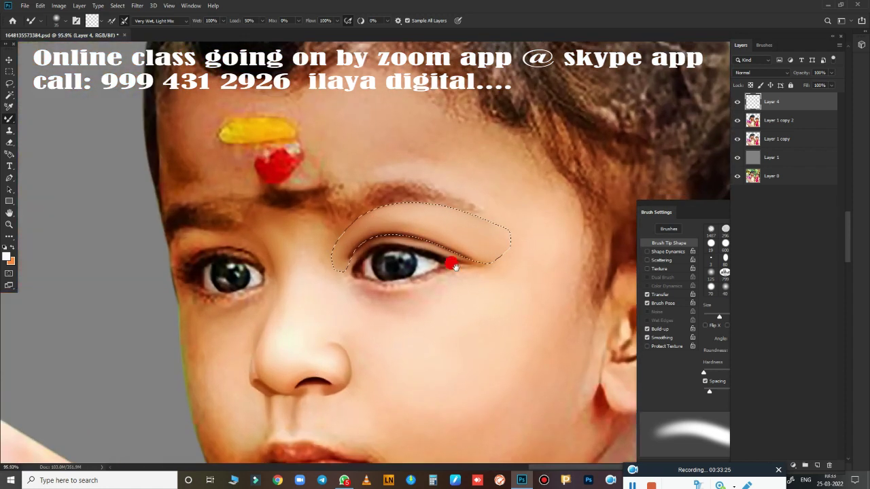
pyautogui.scroll(2, 400, 274)
pyautogui.scroll(1, 387, 262)
pyautogui.press('r')
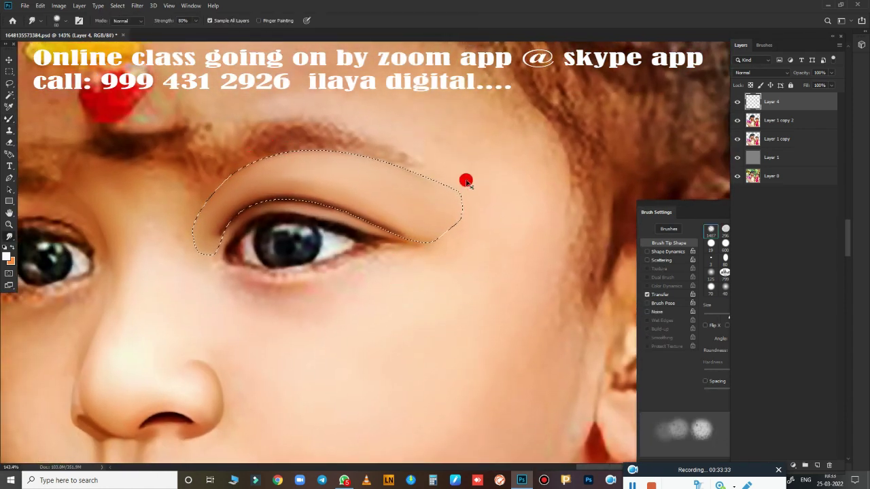
pyautogui.scroll(2, 408, 224)
pyautogui.hotkey('ctrl', 'shift', 'd')
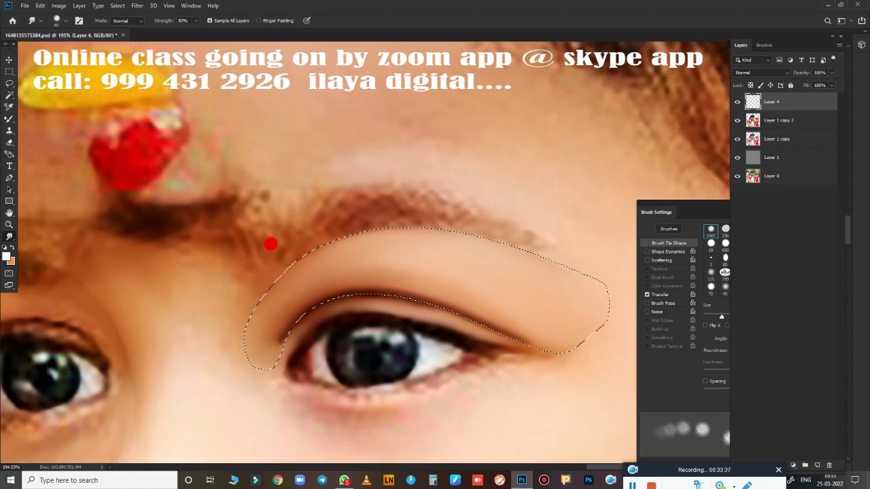
pyautogui.moveTo(346, 232)
pyautogui.mouseDown()
pyautogui.moveTo(533, 251)
pyautogui.moveTo(430, 316)
pyautogui.mouseUp()
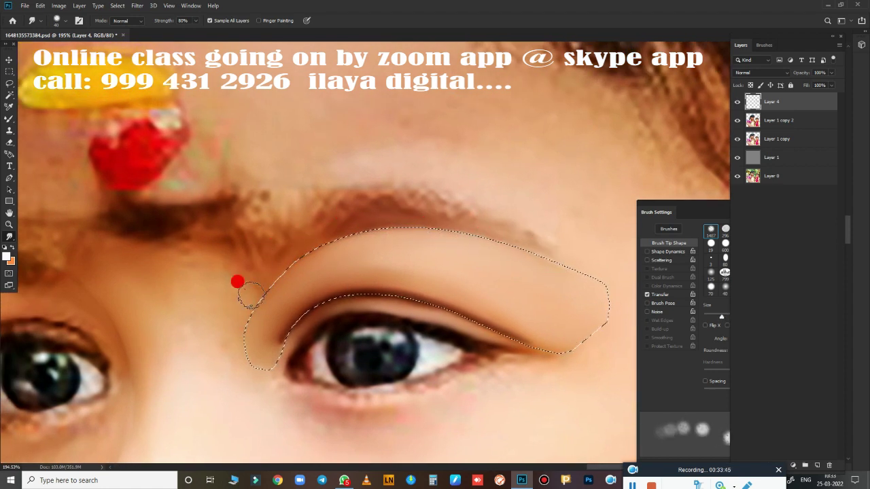
# Step: Soften the upper-eyelid crease from inner to outer corner with the Mixer Brush
pyautogui.press('b')
pyautogui.scroll(3, 458, 287)
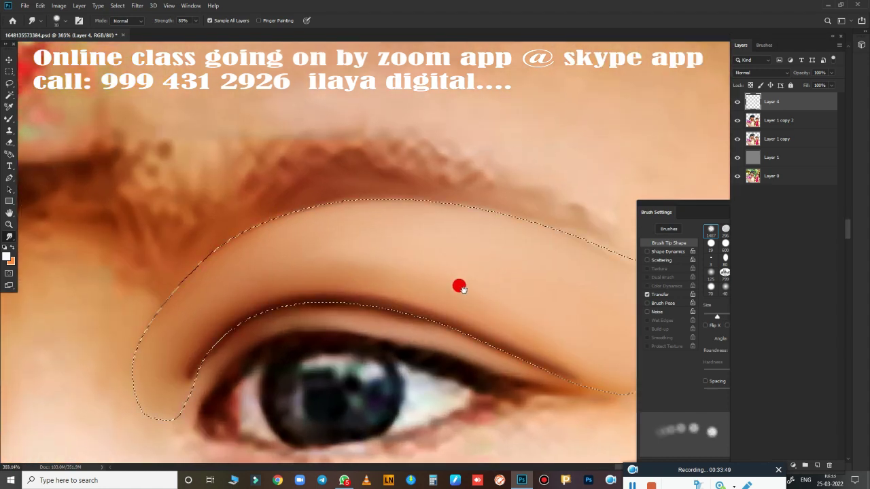
pyautogui.scroll(-5, 407, 258)
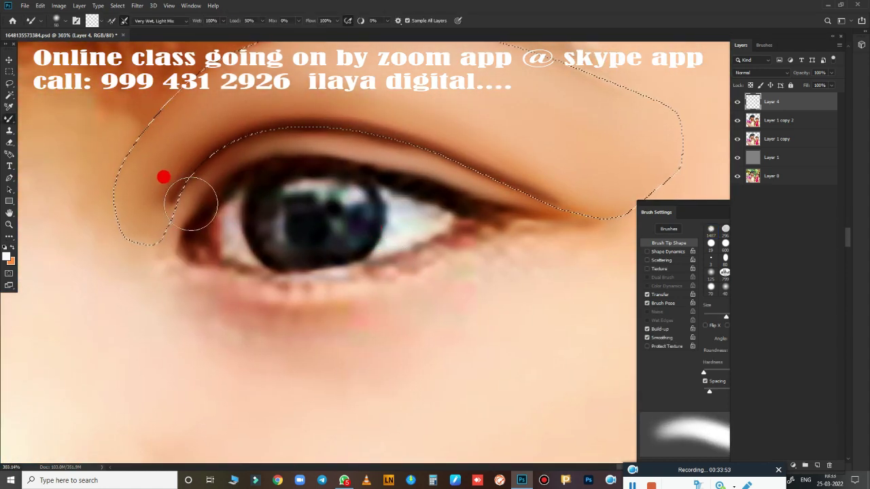
pyautogui.press('[')
pyautogui.press('[')
pyautogui.press('[')
pyautogui.press(']')
pyautogui.press(']')
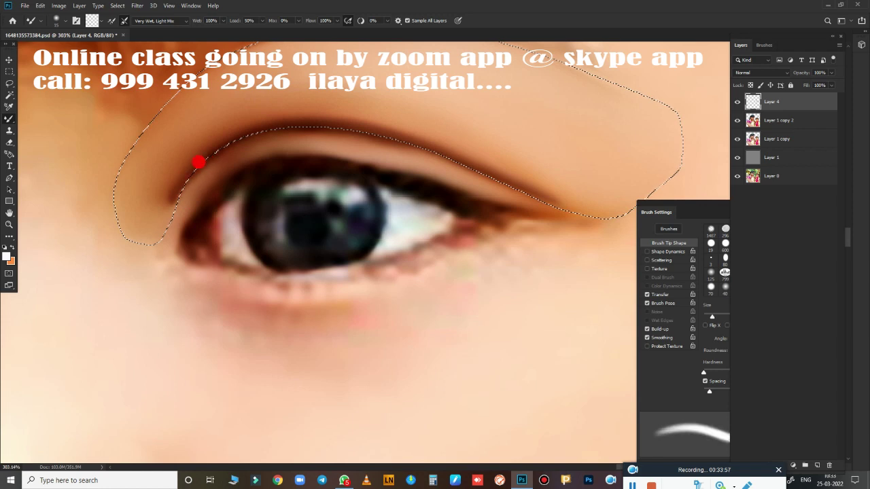
pyautogui.moveTo(187, 169)
pyautogui.mouseDown()
pyautogui.moveTo(275, 139)
pyautogui.moveTo(365, 127)
pyautogui.mouseUp()
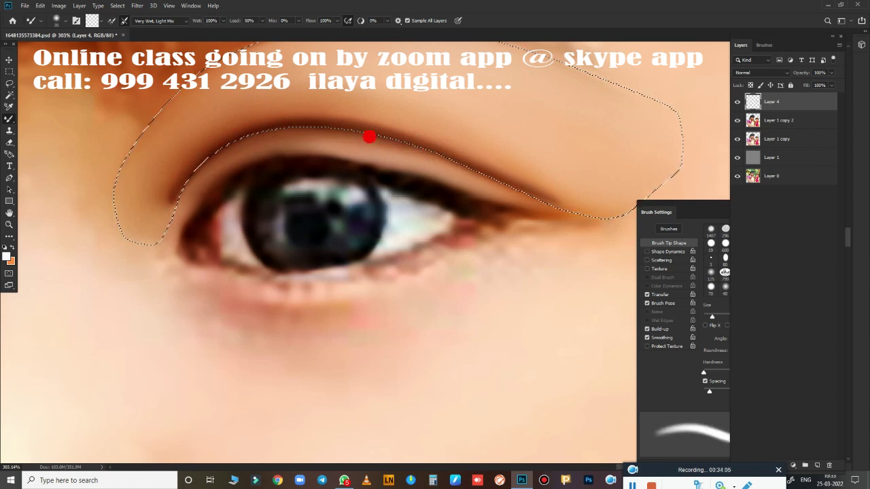
pyautogui.press(']')
pyautogui.moveTo(530, 191); pyautogui.dragTo(452, 168)
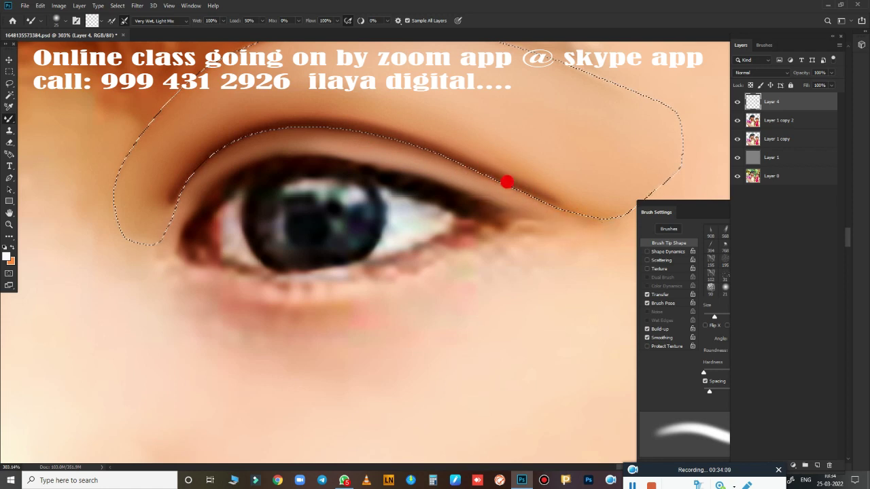
pyautogui.moveTo(327, 137); pyautogui.dragTo(272, 137)
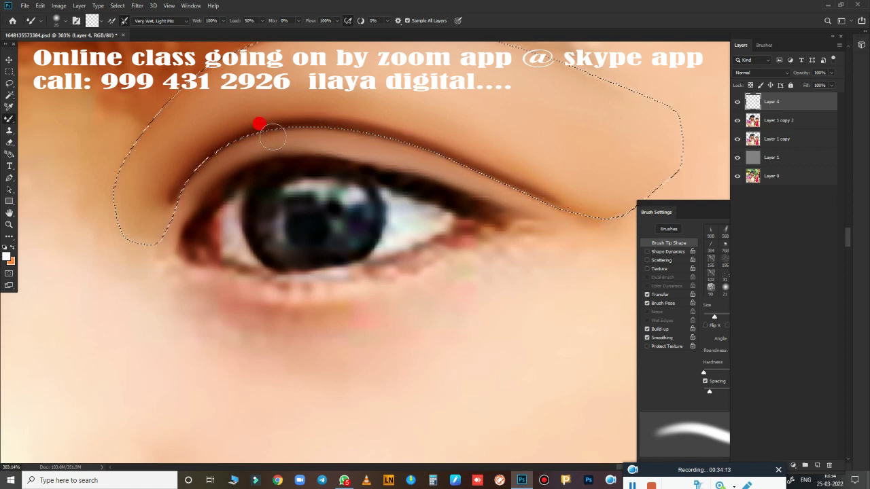
# Step: Clear the selection around the eye and return to a larger Smudge brush
pyautogui.hotkey('ctrl', 'd')
pyautogui.scroll(-3, 449, 330)
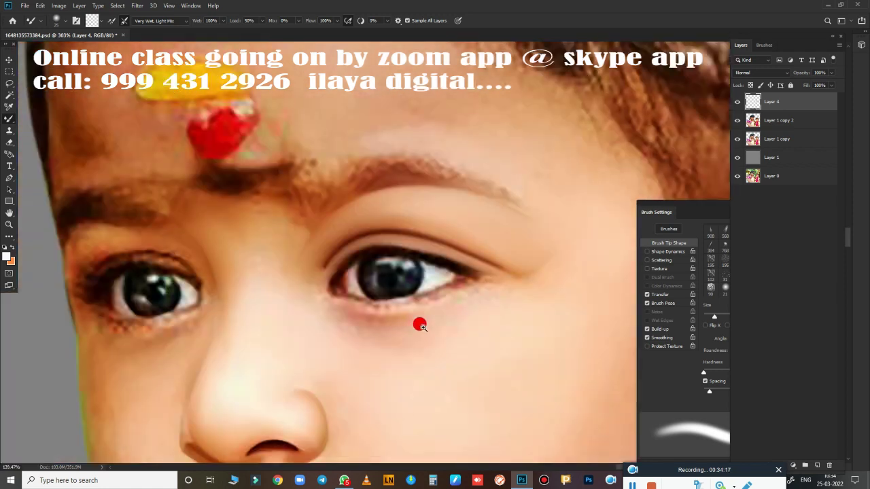
pyautogui.scroll(2, 417, 322)
pyautogui.press('r')
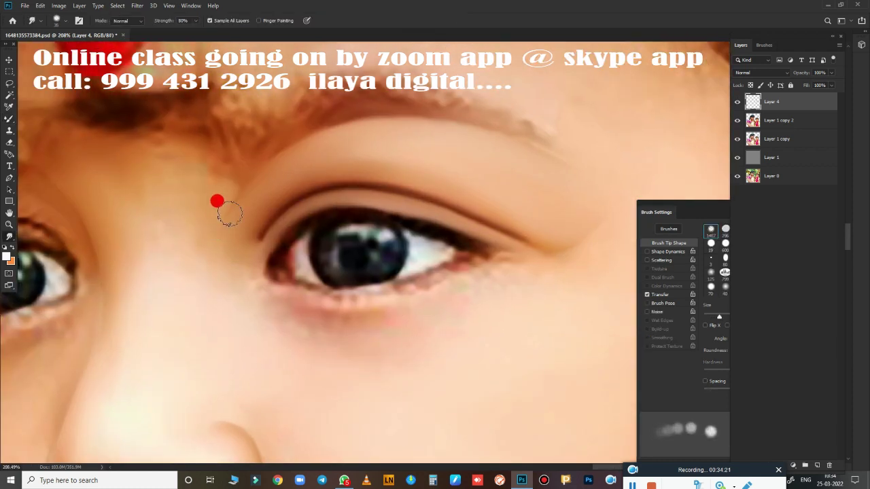
pyautogui.press(']')
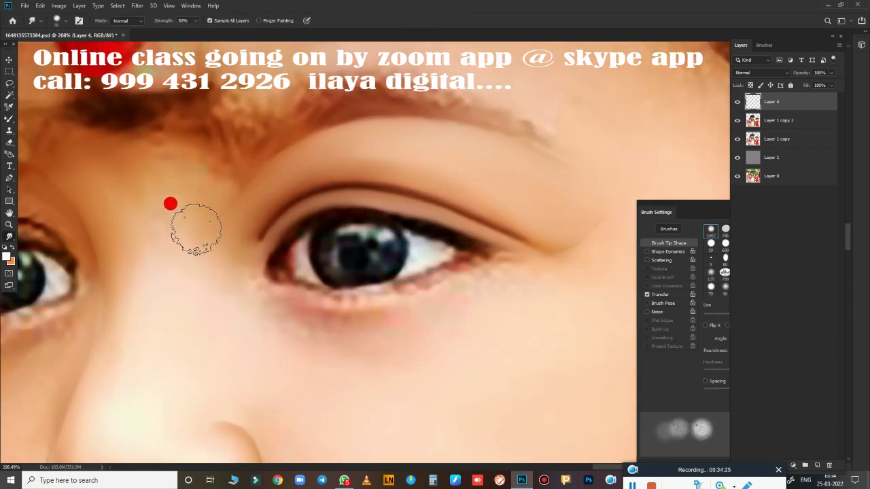
pyautogui.hscroll(3, 508, 194)
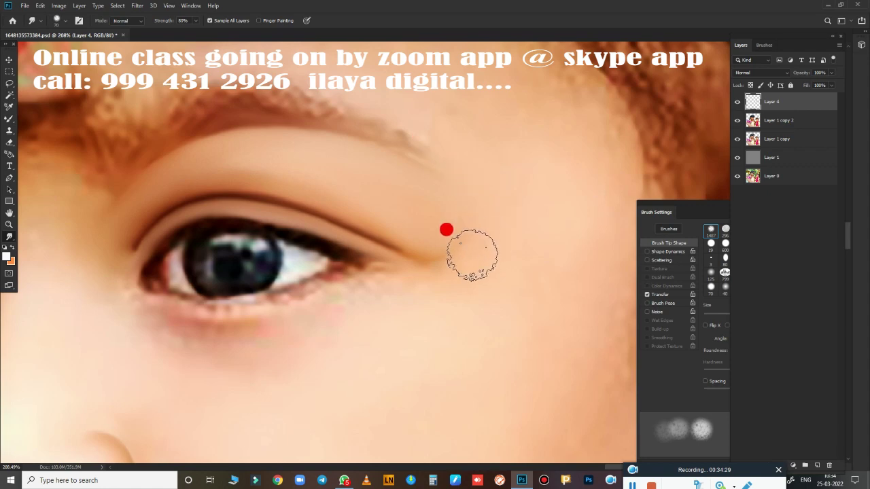
pyautogui.scroll(-2, 425, 333)
pyautogui.scroll(-3, 435, 266)
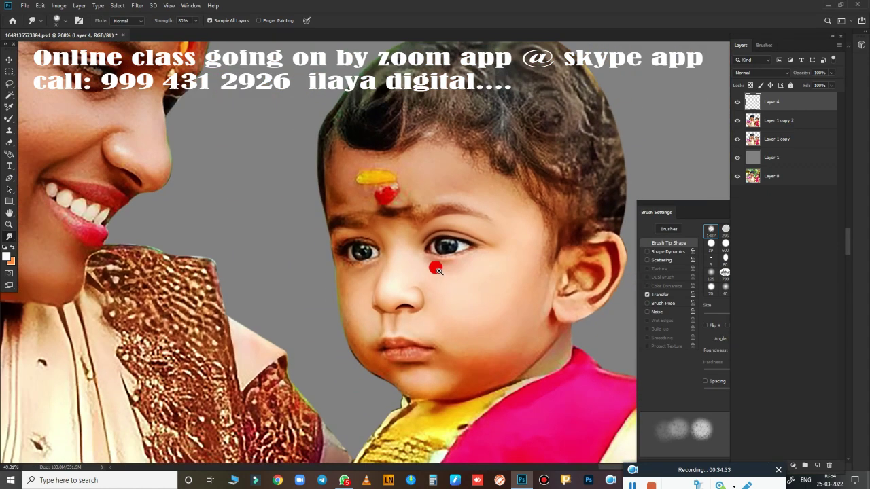
pyautogui.scroll(2, 461, 278)
pyautogui.scroll(2, 461, 278)
pyautogui.scroll(1, 495, 297)
pyautogui.scroll(-1, 520, 325)
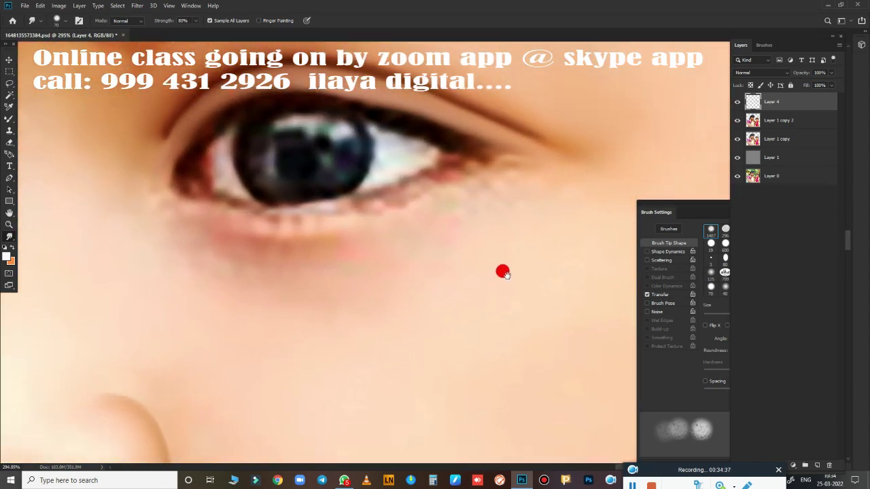
pyautogui.scroll(-4, 500, 272)
pyautogui.scroll(3, 445, 299)
# Step: Place Pen anchors curving under the eye and up toward its outer corner
pyautogui.press('p')
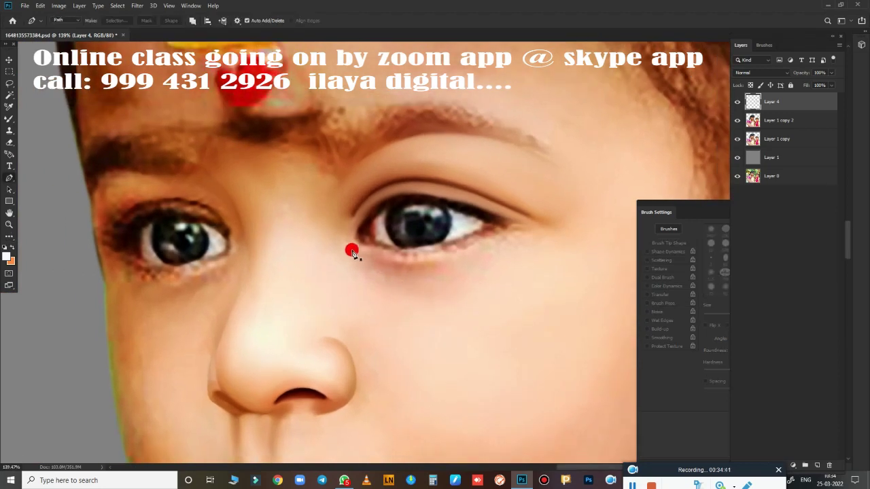
pyautogui.click(346, 246)
pyautogui.scroll(-1, 458, 299)
pyautogui.scroll(3, 495, 310)
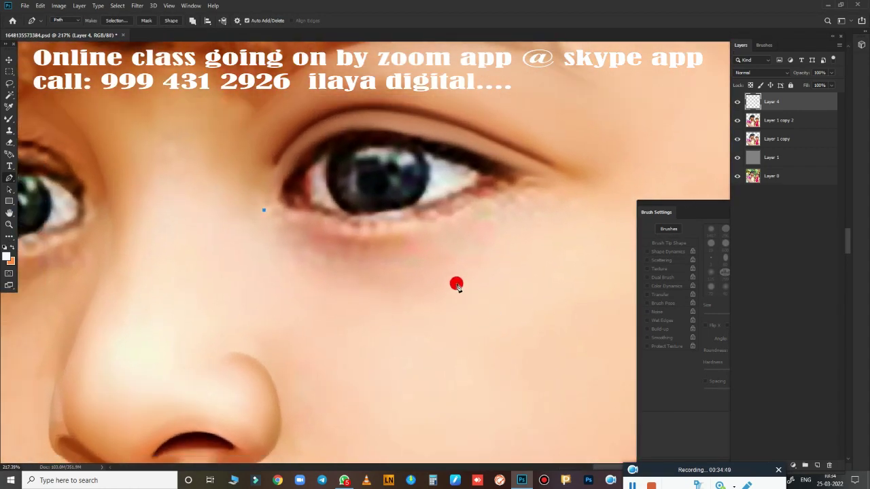
pyautogui.moveTo(472, 265); pyautogui.dragTo(610, 196)
pyautogui.hotkey('ctrl', 'z')
pyautogui.moveTo(453, 289); pyautogui.dragTo(603, 253)
pyautogui.click(574, 244)
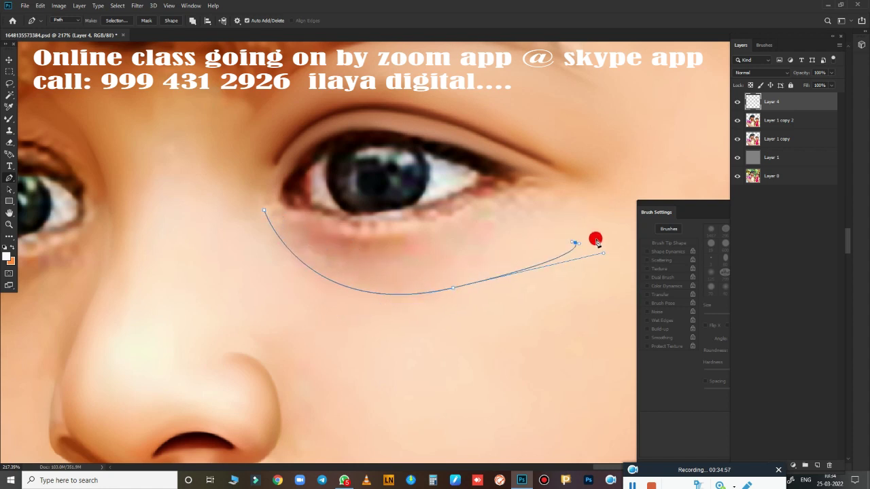
pyautogui.click(603, 182)
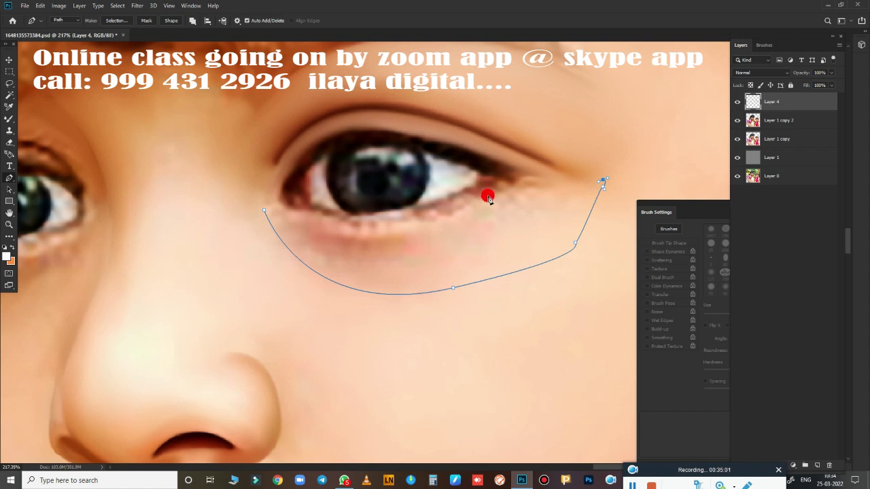
pyautogui.moveTo(503, 189); pyautogui.dragTo(511, 185)
pyautogui.scroll(4, 399, 183)
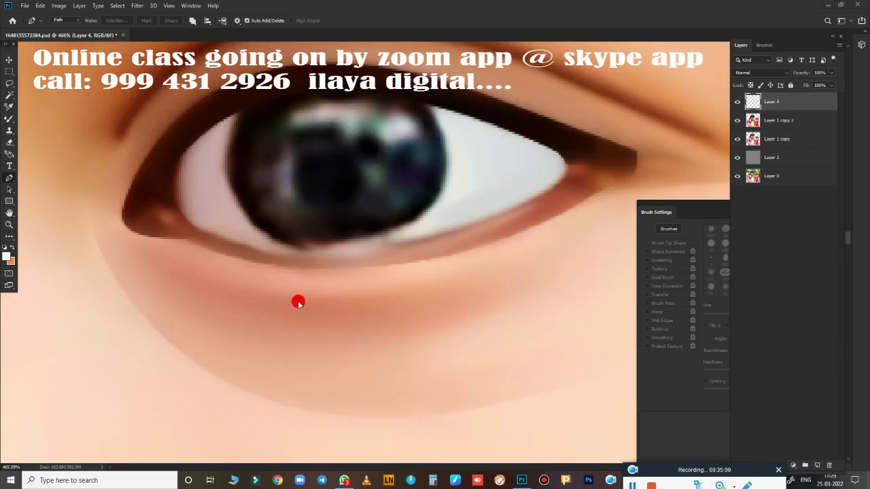
# Step: Outline the eye white from the inner corner along the lower lid and back across the top
pyautogui.click(193, 229)
pyautogui.hotkey('ctrl', 'z')
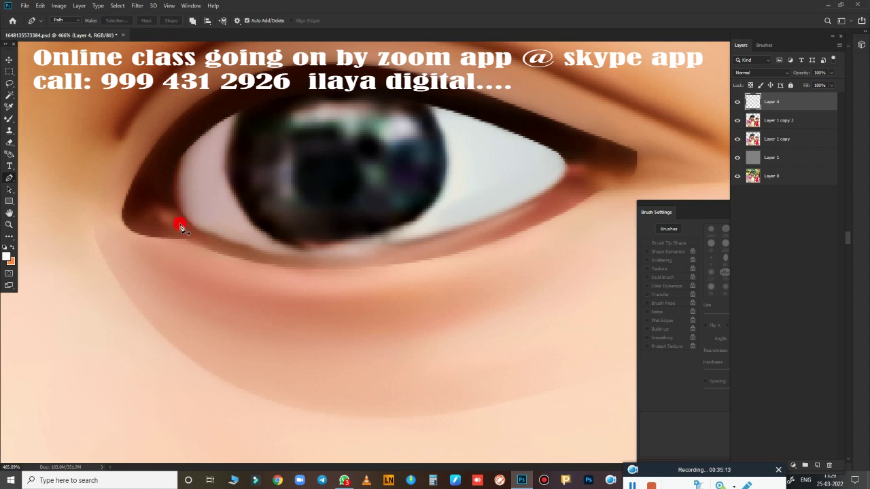
pyautogui.click(184, 217)
pyautogui.moveTo(565, 179)
pyautogui.mouseDown()
pyautogui.moveTo(763, 52)
pyautogui.moveTo(806, 48)
pyautogui.mouseUp()
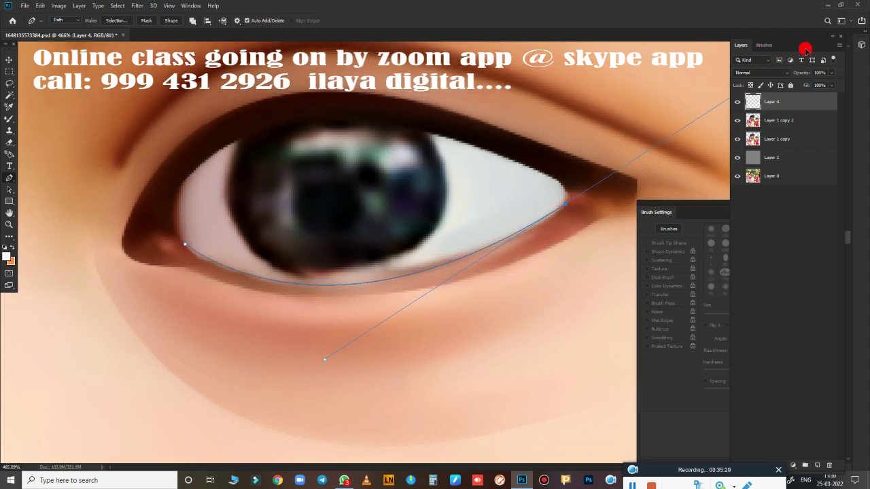
pyautogui.moveTo(568, 205); pyautogui.dragTo(549, 176)
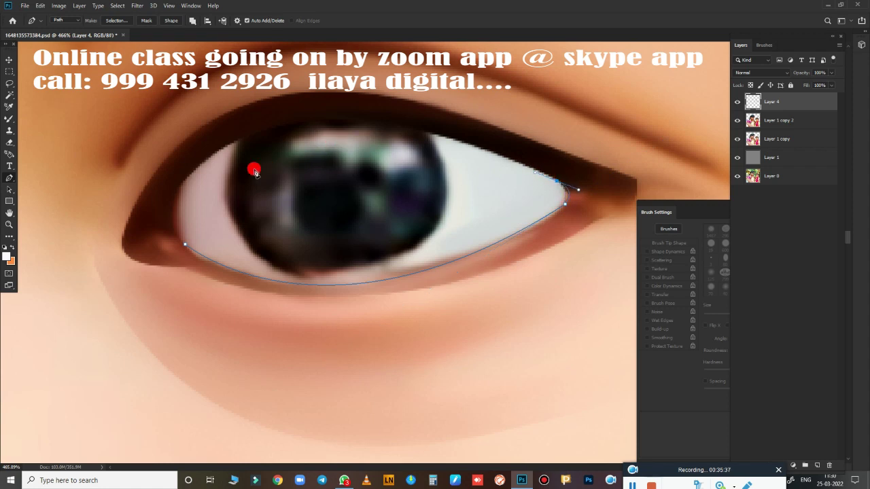
pyautogui.click(187, 176)
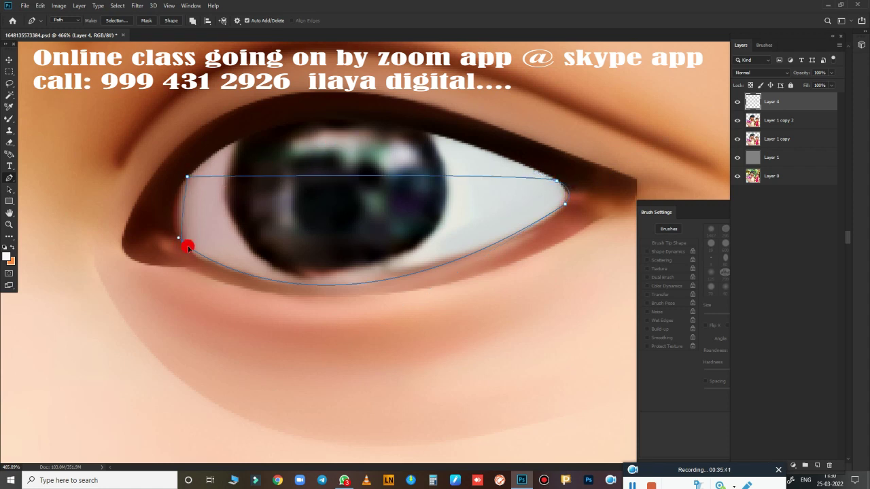
# Step: Convert the closed eye outline into a selection feathered by 2.5 pixels
pyautogui.hotkey('ctrl', 'Return')
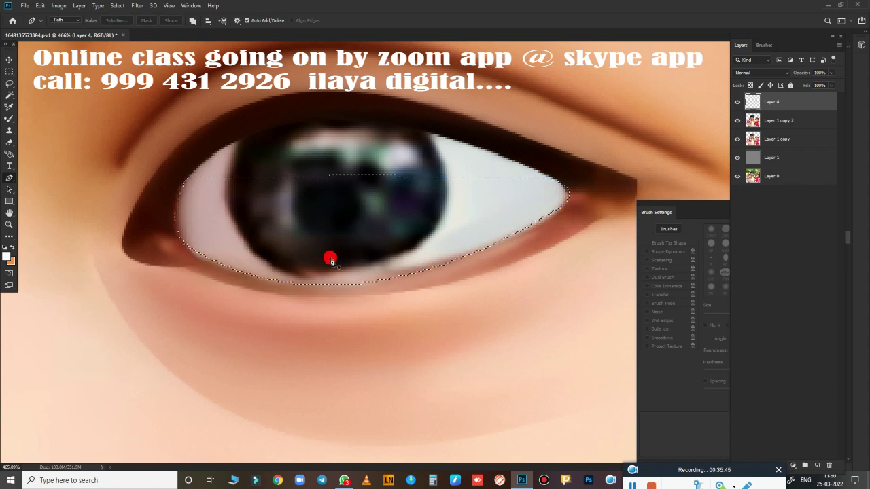
pyautogui.scroll(2, 252, 258)
pyautogui.scroll(-1, 247, 262)
pyautogui.scroll(-1, 248, 263)
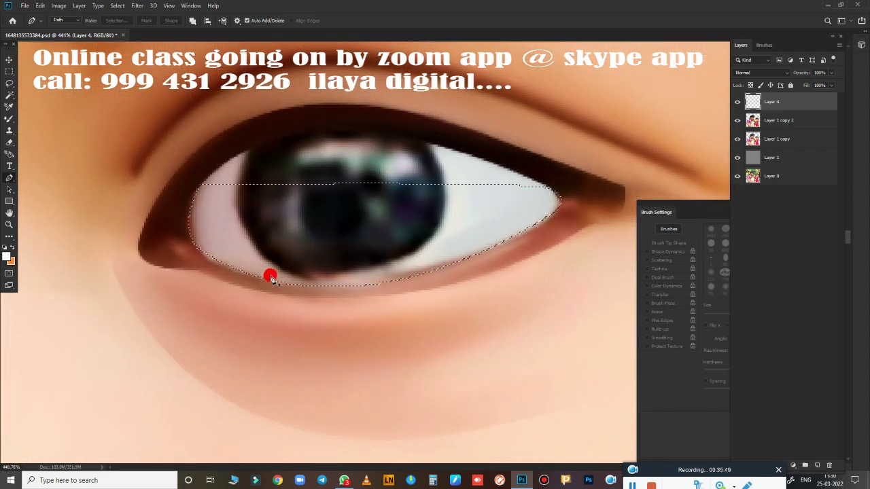
pyautogui.press('r')
pyautogui.hotkey('shift', 'F6')
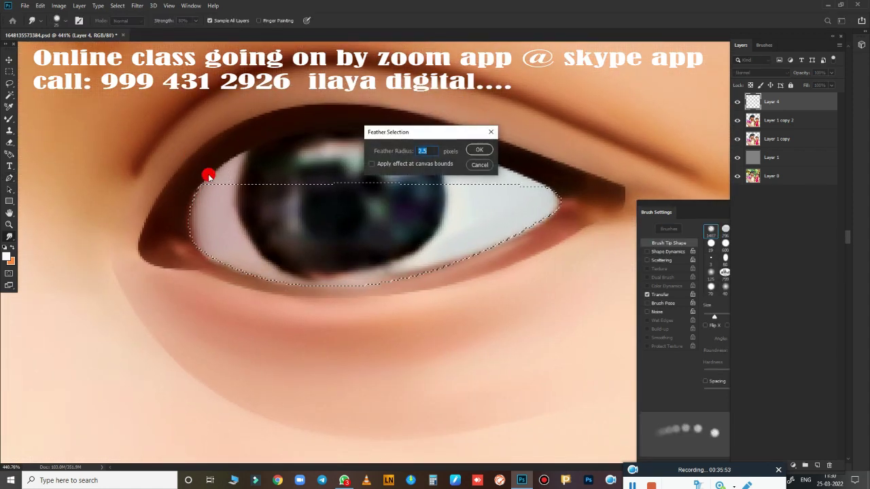
pyautogui.press('Return')
# Step: Smudge the eye white's left part and lower edge, then Mixer-Brush blend the lower lid
pyautogui.press('[')
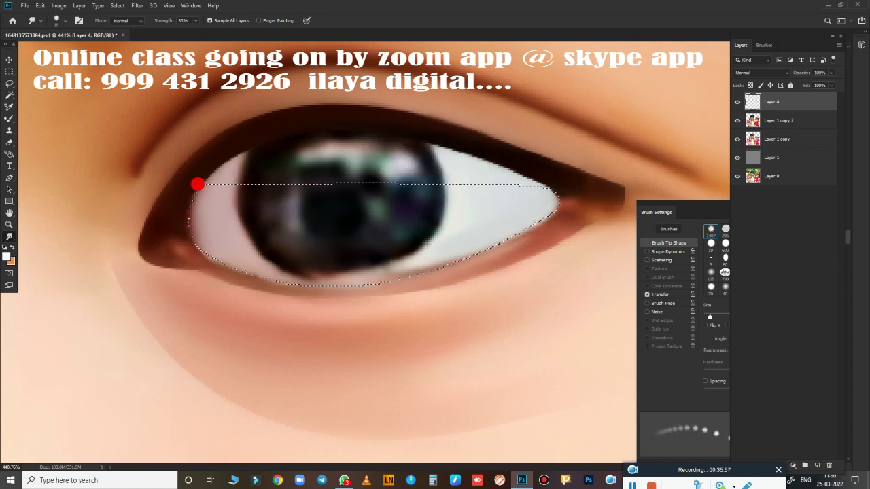
pyautogui.moveTo(226, 247)
pyautogui.mouseDown()
pyautogui.moveTo(318, 288)
pyautogui.moveTo(200, 177)
pyautogui.moveTo(513, 200)
pyautogui.moveTo(371, 264)
pyautogui.moveTo(222, 254)
pyautogui.moveTo(313, 266)
pyautogui.moveTo(286, 286)
pyautogui.mouseUp()
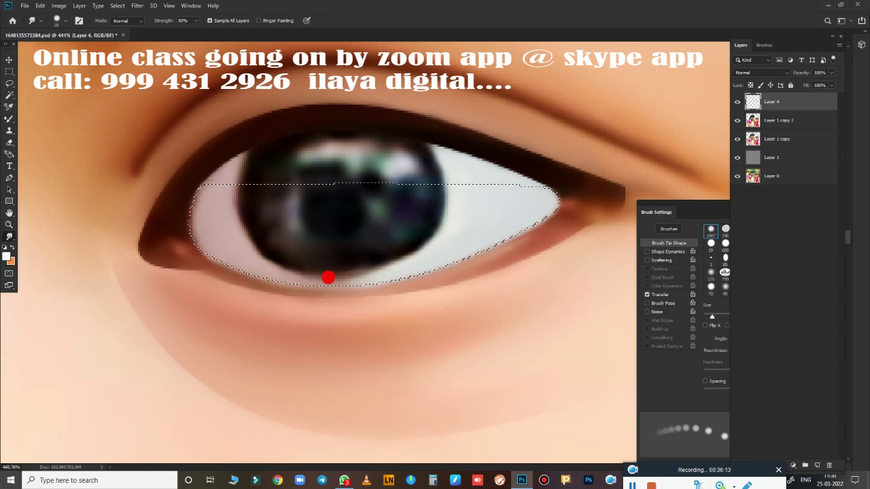
pyautogui.moveTo(331, 260); pyautogui.dragTo(177, 195)
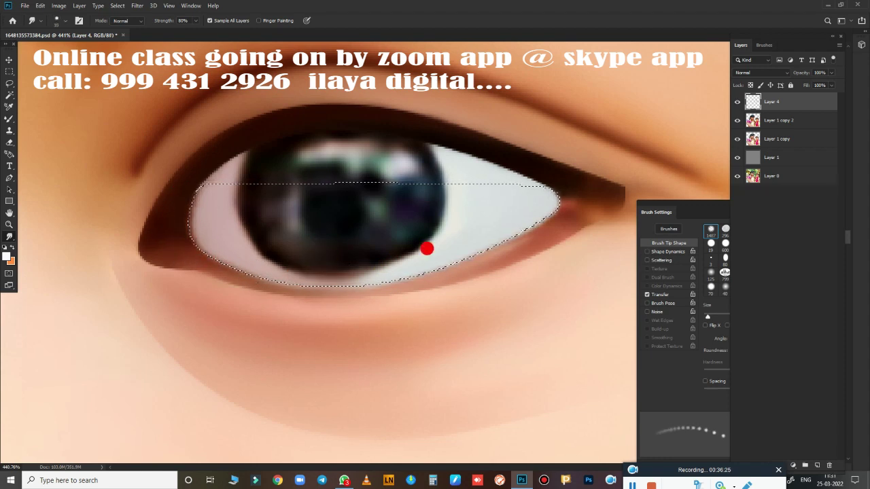
pyautogui.press('b')
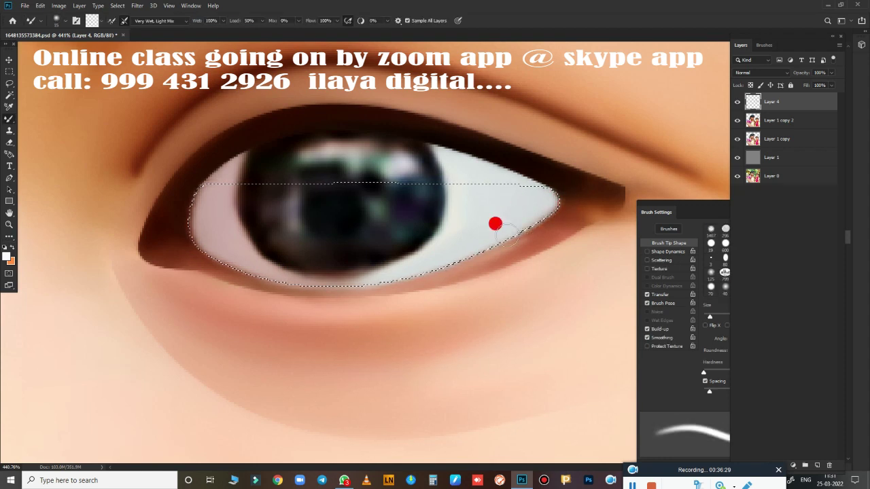
pyautogui.moveTo(518, 223)
pyautogui.mouseDown()
pyautogui.moveTo(534, 208)
pyautogui.moveTo(410, 268)
pyautogui.moveTo(339, 284)
pyautogui.moveTo(146, 247)
pyautogui.moveTo(189, 254)
pyautogui.mouseUp()
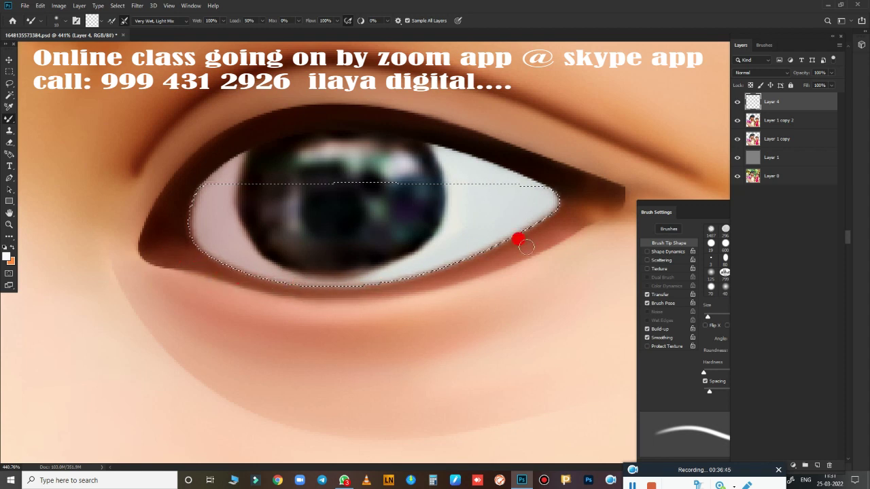
pyautogui.press(']')
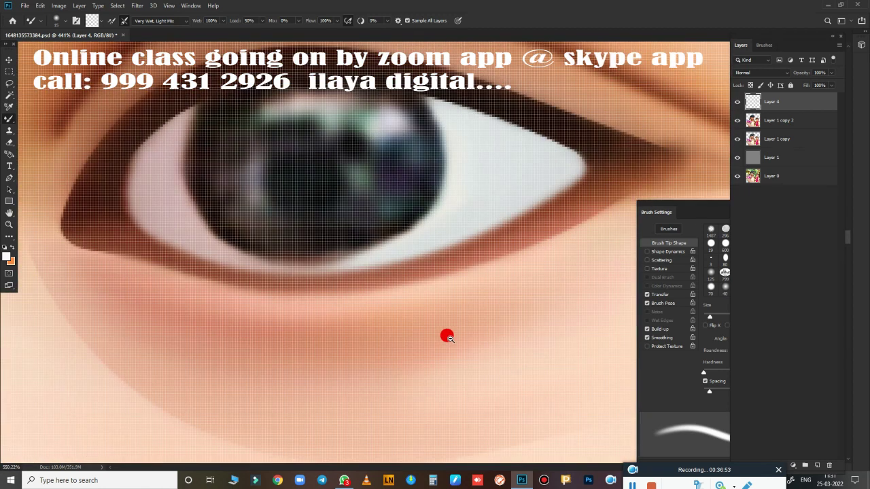
# Step: With a smaller smudge brush, smooth the eye's inner corner and upper inner eyelid edge
pyautogui.press('r')
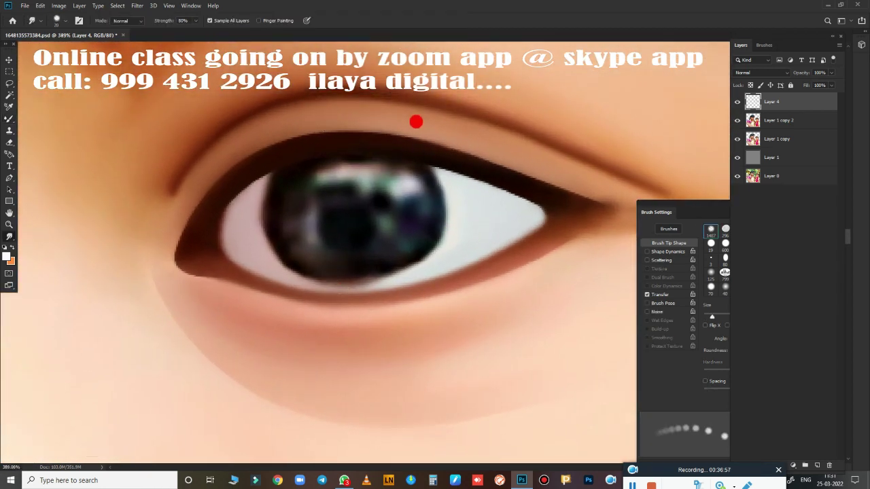
pyautogui.press('[')
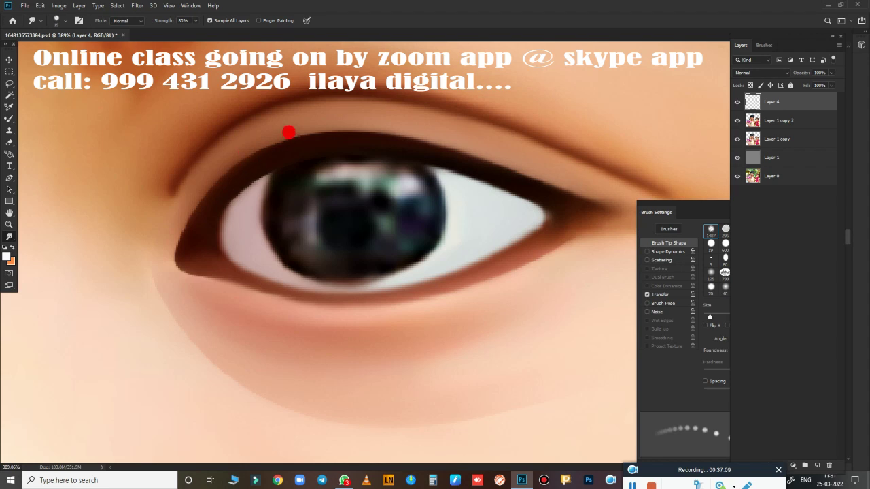
pyautogui.moveTo(174, 252); pyautogui.dragTo(187, 266)
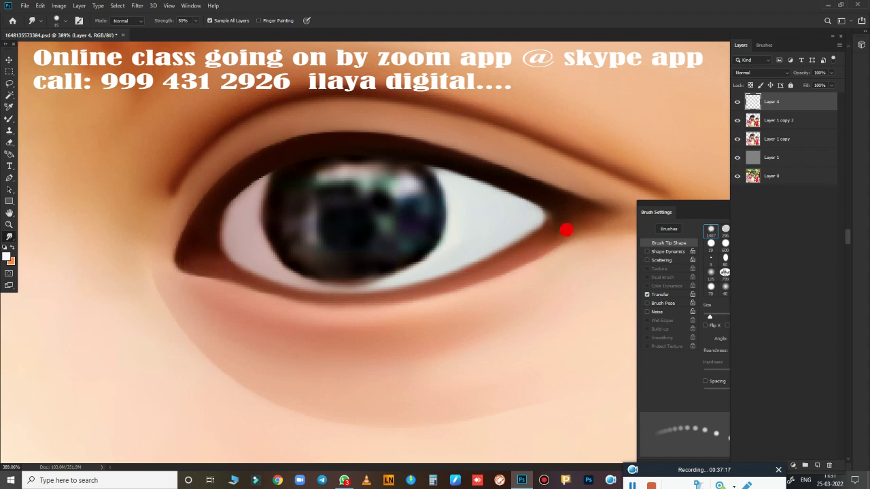
pyautogui.moveTo(229, 196); pyautogui.dragTo(216, 229)
pyautogui.press('m')
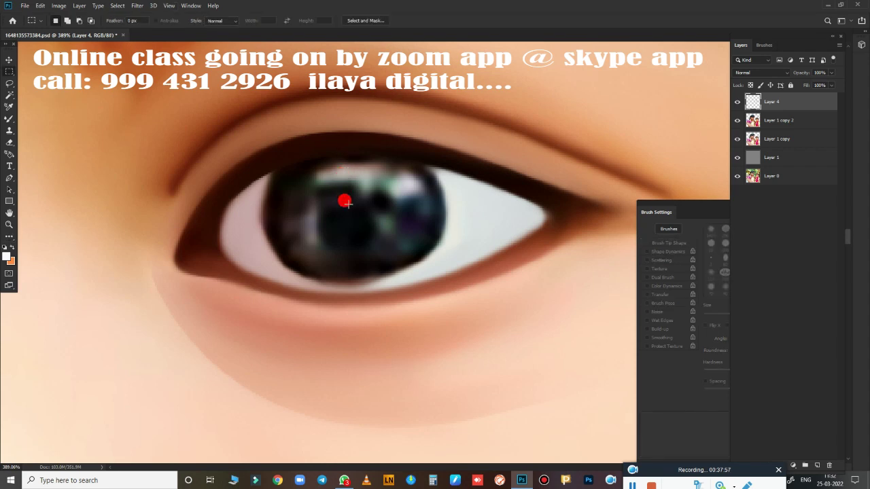
# Step: Toggle Layer 4's visibility to compare the retouched eye with the original
pyautogui.click(737, 102)
pyautogui.moveTo(345, 233); pyautogui.dragTo(389, 257)
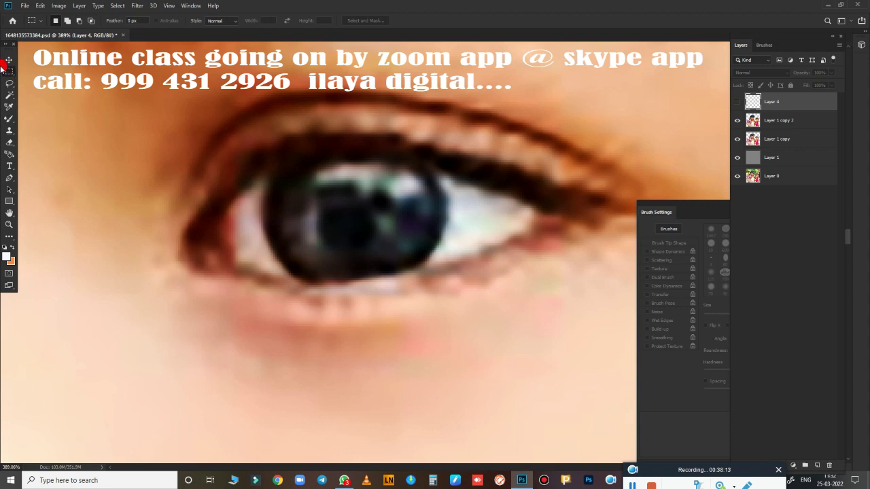
pyautogui.hotkey('shift', 'm')
pyautogui.click(738, 102)
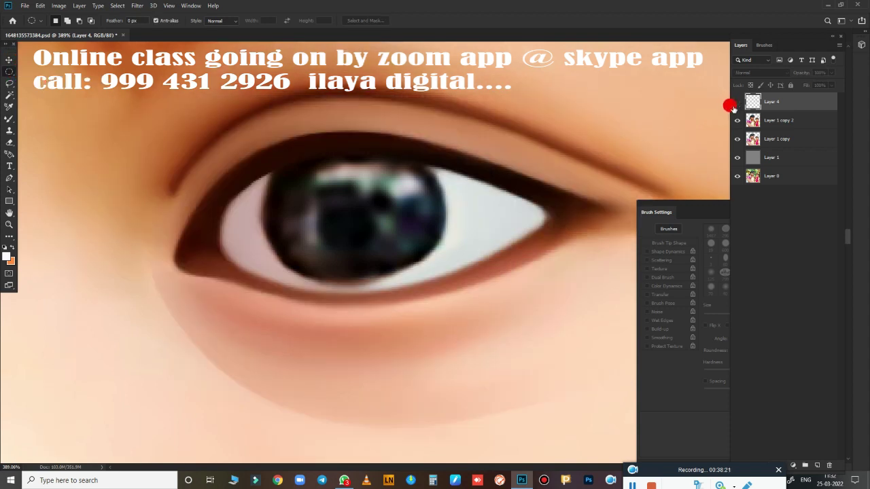
pyautogui.click(737, 102)
pyautogui.click(738, 102)
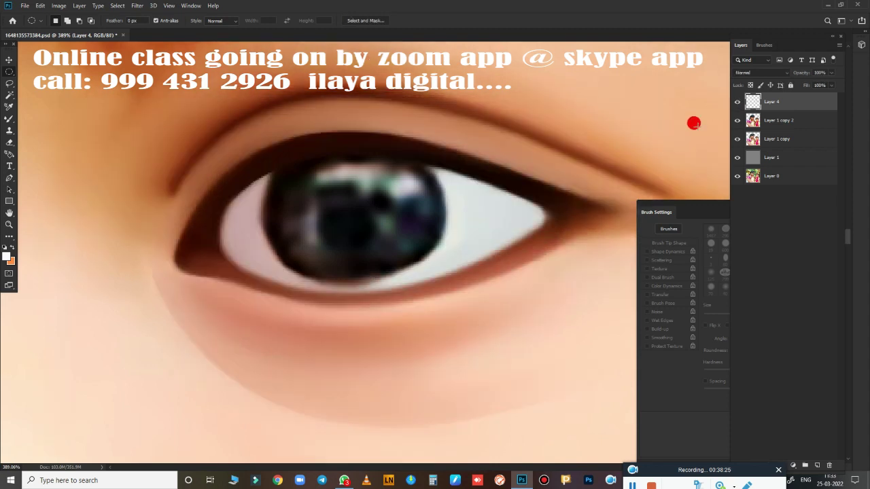
# Step: Zoom out over the whole photo, hide Layer 4, and zoom back in on the eye
pyautogui.scroll(-5, 520, 254)
pyautogui.scroll(-5, 442, 241)
pyautogui.moveTo(397, 217); pyautogui.dragTo(504, 287)
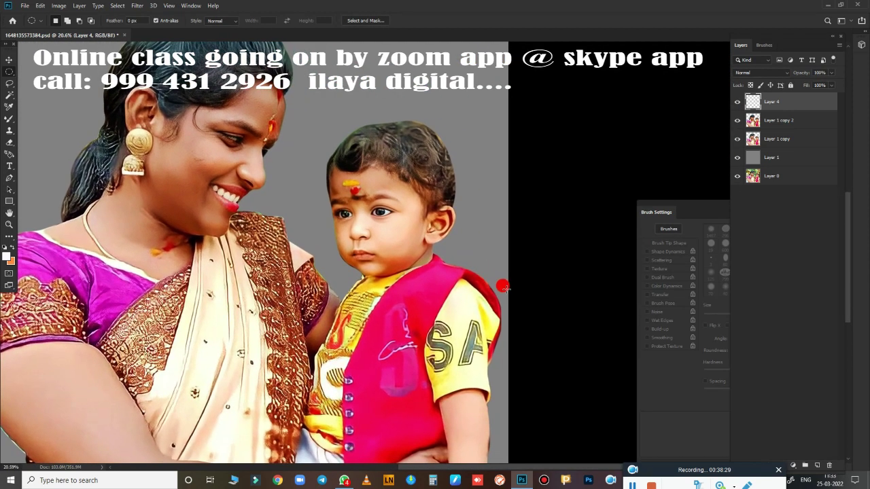
pyautogui.click(736, 102)
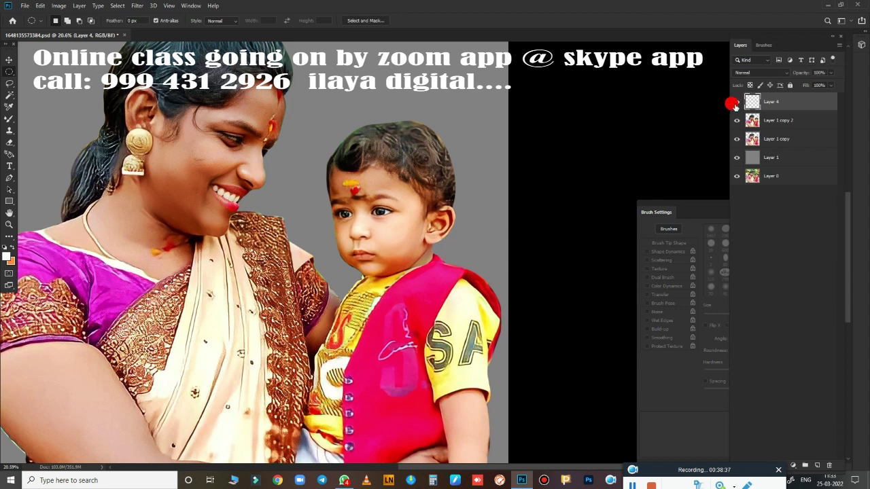
pyautogui.scroll(5, 479, 218)
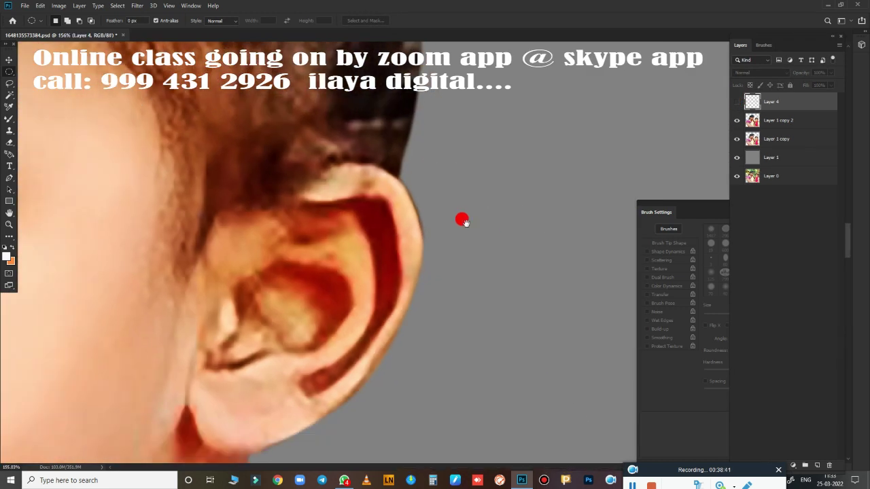
pyautogui.scroll(3, 460, 217)
pyautogui.scroll(3, 396, 208)
pyautogui.scroll(2, 502, 279)
pyautogui.scroll(3, 503, 279)
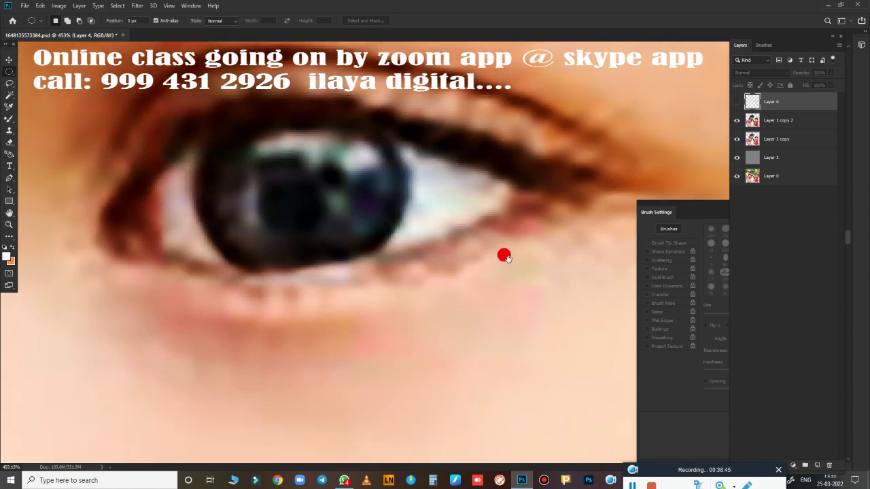
# Step: Add a new Layer 5 and draw a closed pen path along the other eye's lower lid
pyautogui.press('p')
pyautogui.click(818, 465)
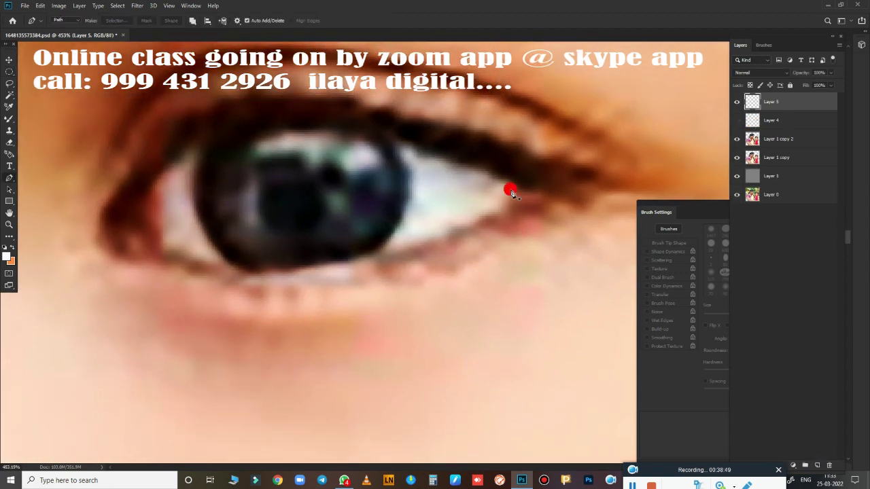
pyautogui.click(515, 200)
pyautogui.moveTo(163, 248); pyautogui.dragTo(17, 167)
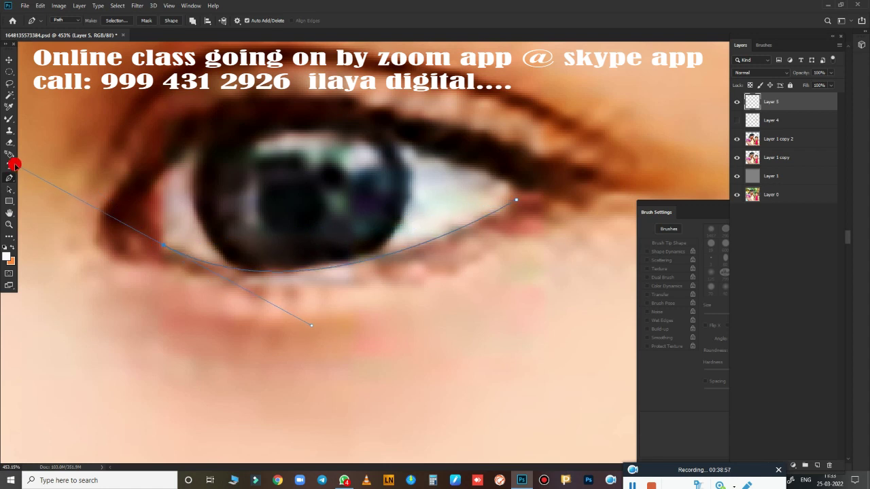
pyautogui.click(117, 249)
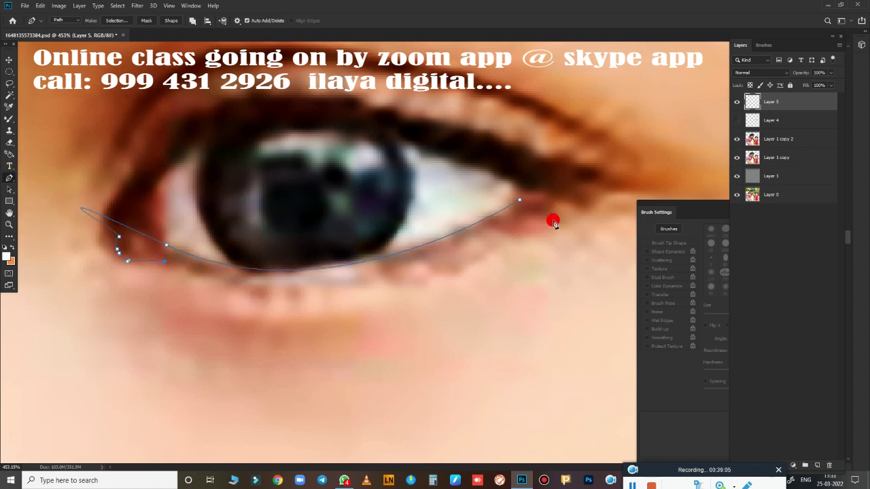
pyautogui.moveTo(552, 220); pyautogui.dragTo(804, 72)
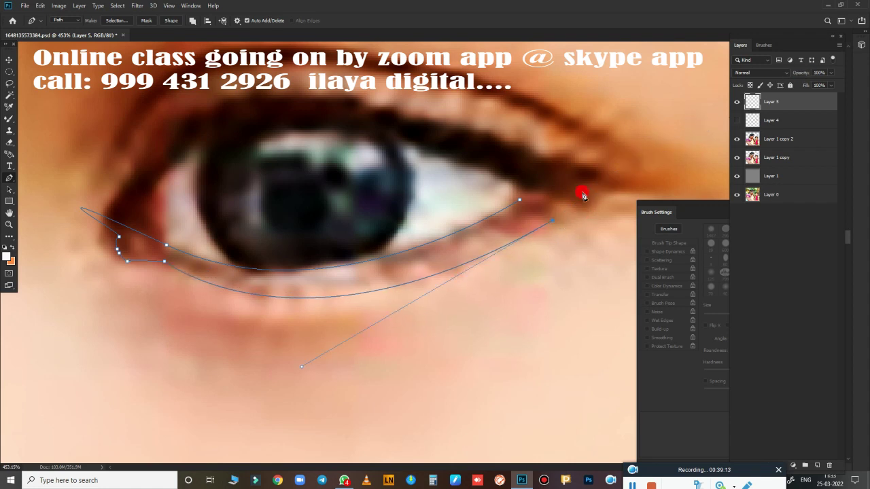
pyautogui.moveTo(582, 195); pyautogui.dragTo(524, 192)
# Step: Turn the lower-lid path into a selection and toggle Layer 4 to compare
pyautogui.hotkey('ctrl', 'Return')
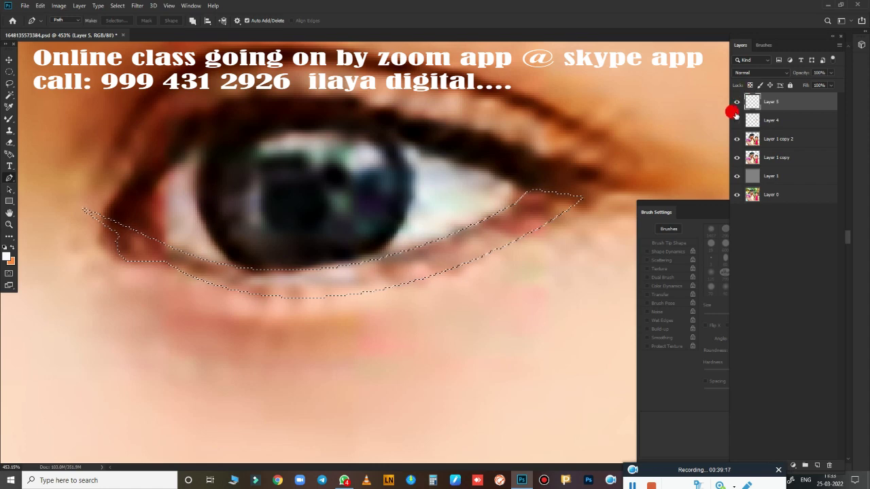
pyautogui.click(736, 121)
pyautogui.click(737, 120)
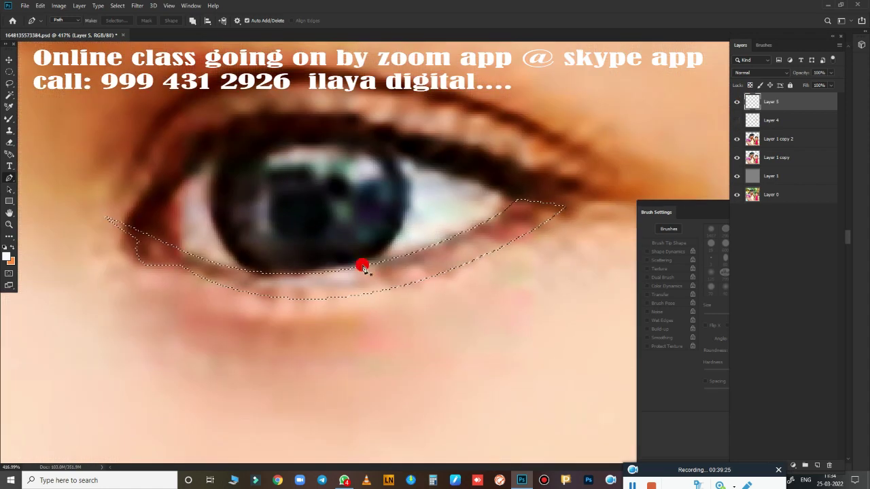
# Step: Smudge and wet-blend the lower eyelid into a soft band, merging the iris edge into it
pyautogui.press('r')
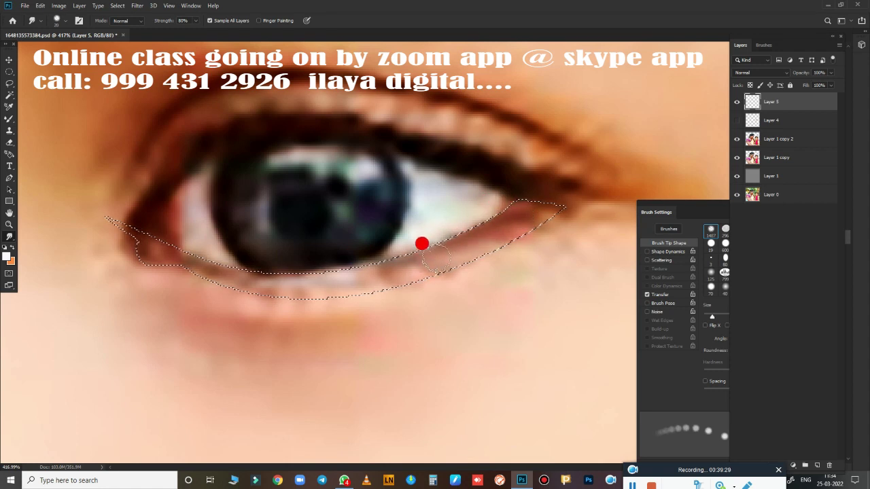
pyautogui.moveTo(515, 198); pyautogui.dragTo(422, 236)
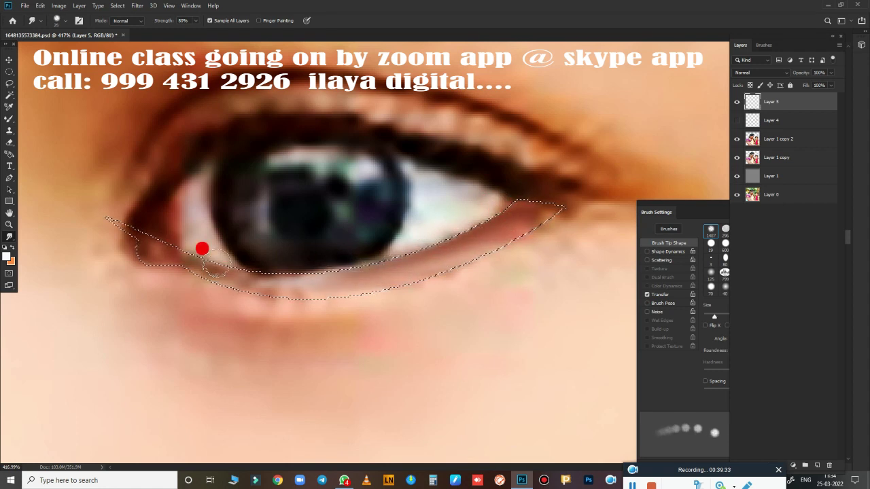
pyautogui.moveTo(202, 248); pyautogui.dragTo(173, 240)
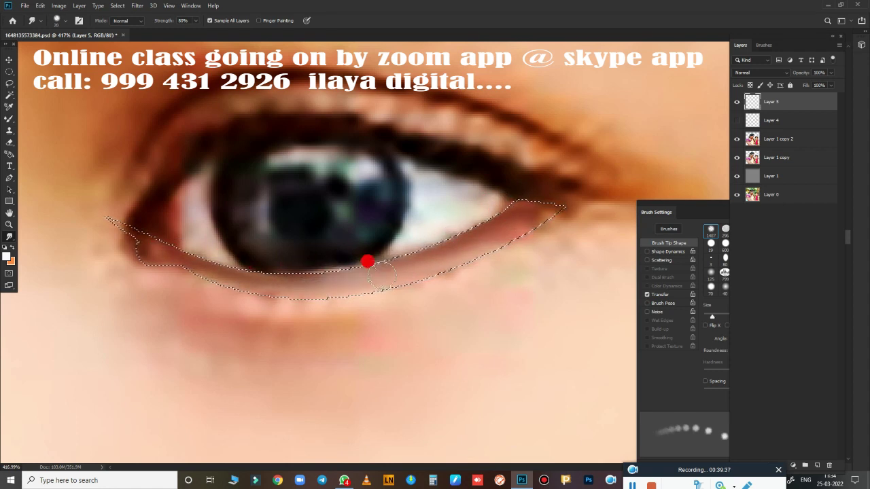
pyautogui.press('b')
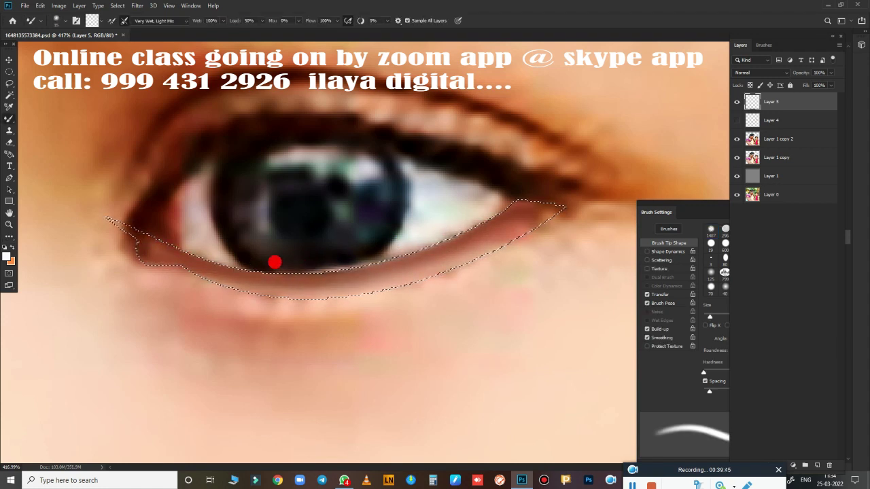
pyautogui.moveTo(495, 221); pyautogui.dragTo(530, 214)
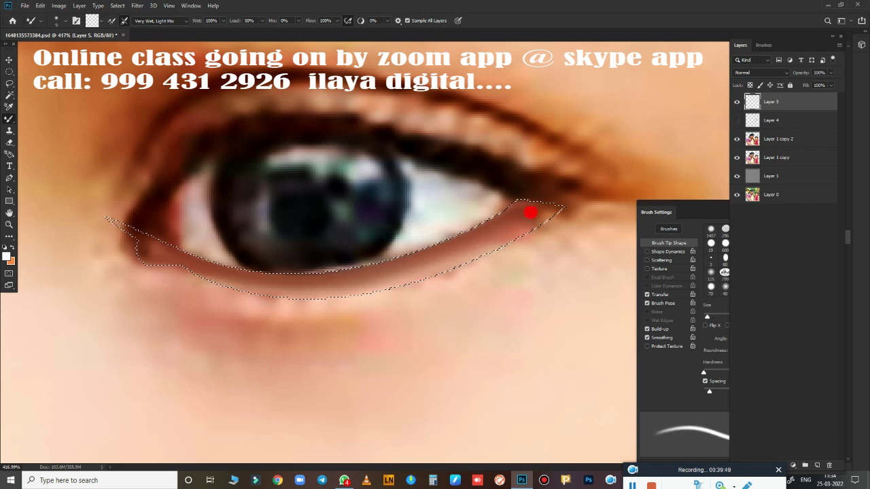
pyautogui.press('r')
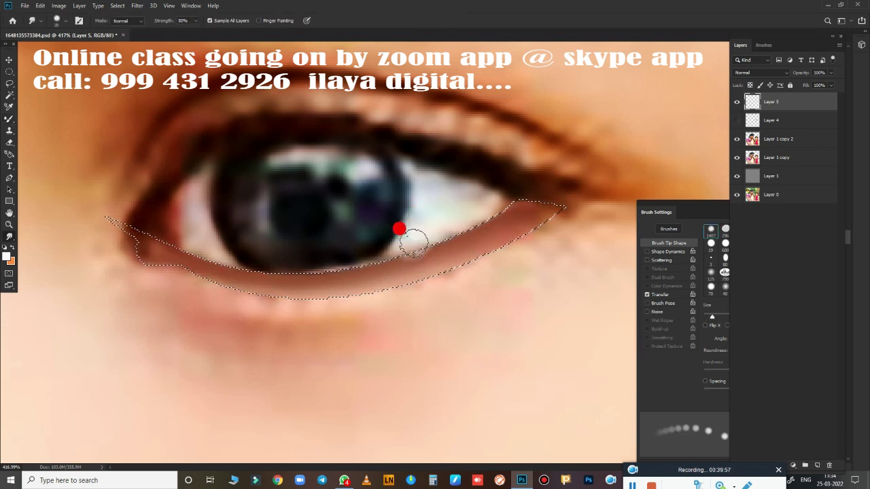
pyautogui.moveTo(414, 242)
pyautogui.mouseDown()
pyautogui.moveTo(434, 270)
pyautogui.moveTo(429, 225)
pyautogui.moveTo(420, 221)
pyautogui.moveTo(442, 202)
pyautogui.mouseUp()
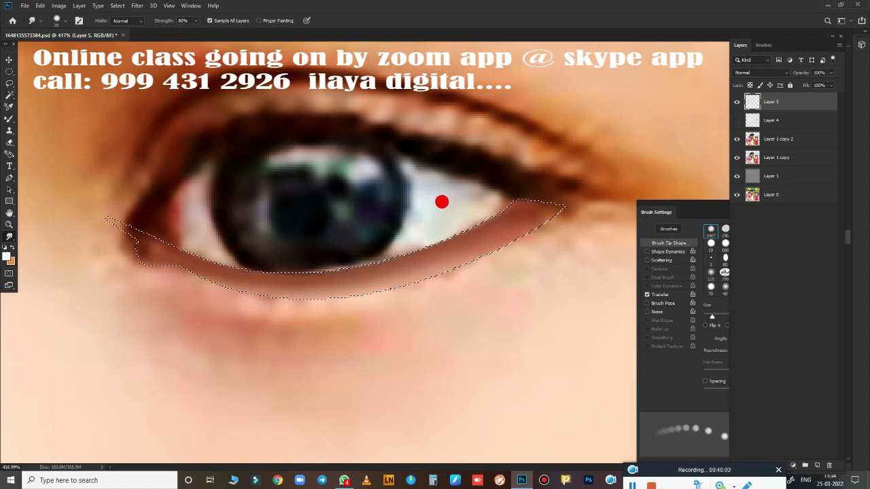
# Step: Toggle Layer 4 to compare the painted eye with the original, leaving it visible
pyautogui.click(737, 121)
pyautogui.hotkey('ctrl', 'z')
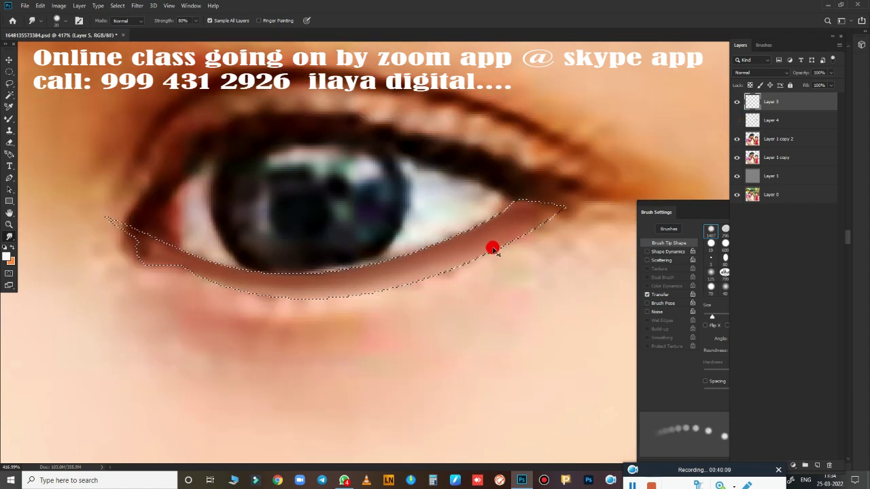
pyautogui.click(737, 121)
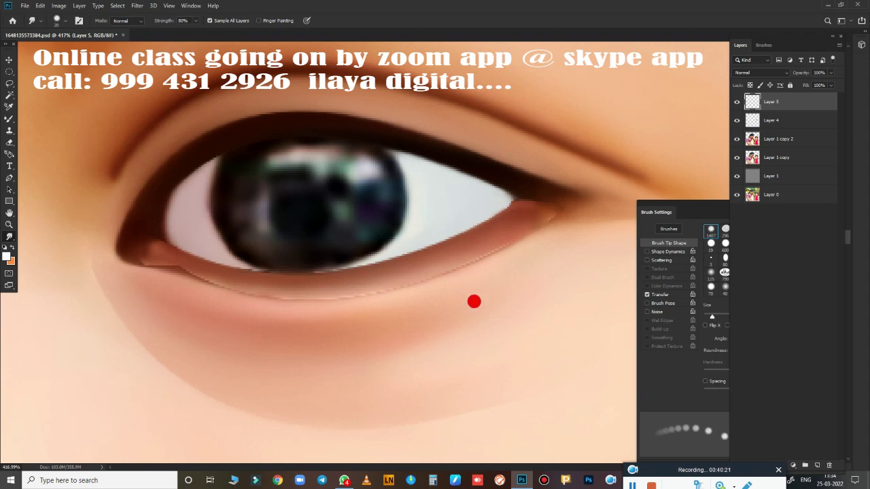
# Step: Smudge the dark inner eye corner and the outer corner's light streak smooth
pyautogui.scroll(-5, 474, 301)
pyautogui.scroll(5, 526, 327)
pyautogui.scroll(3, 508, 324)
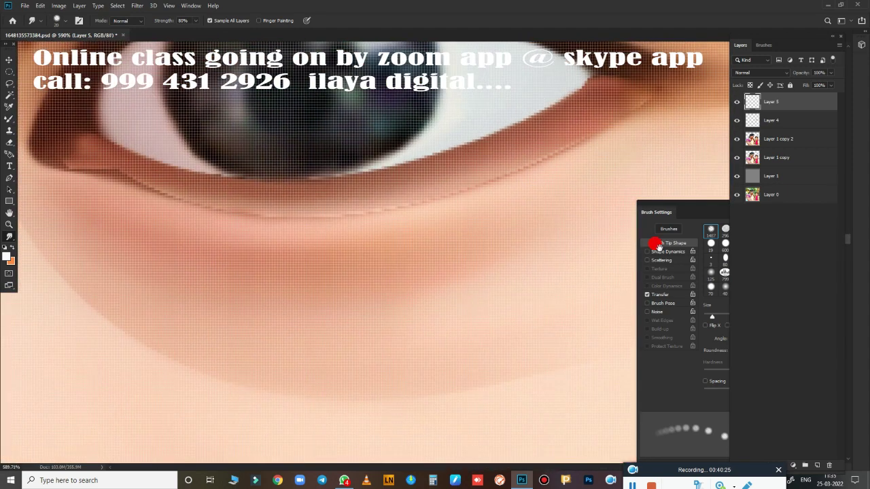
pyautogui.scroll(-3, 516, 278)
pyautogui.scroll(-1, 394, 265)
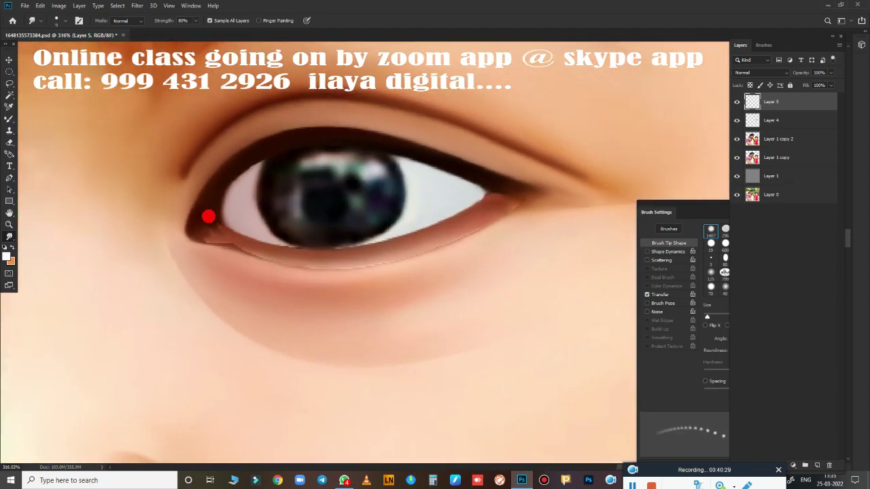
pyautogui.moveTo(212, 220)
pyautogui.mouseDown()
pyautogui.moveTo(219, 229)
pyautogui.moveTo(196, 229)
pyautogui.moveTo(214, 231)
pyautogui.moveTo(212, 212)
pyautogui.moveTo(239, 195)
pyautogui.moveTo(230, 212)
pyautogui.moveTo(307, 265)
pyautogui.mouseUp()
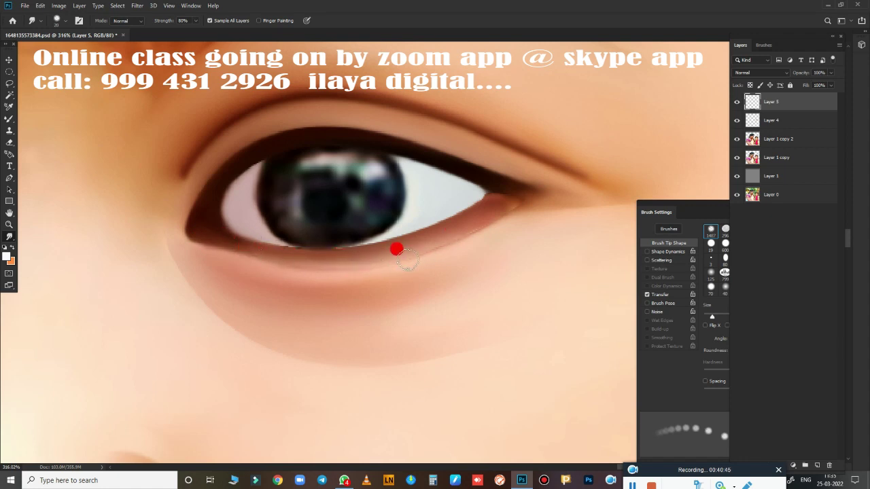
pyautogui.moveTo(509, 195)
pyautogui.mouseDown()
pyautogui.moveTo(485, 188)
pyautogui.moveTo(374, 239)
pyautogui.mouseUp()
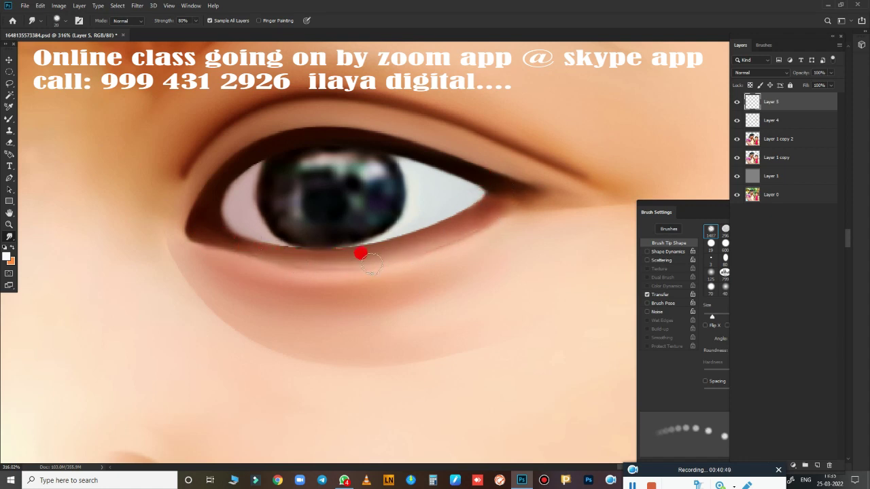
pyautogui.moveTo(561, 198)
pyautogui.mouseDown()
pyautogui.moveTo(580, 190)
pyautogui.moveTo(266, 267)
pyautogui.mouseUp()
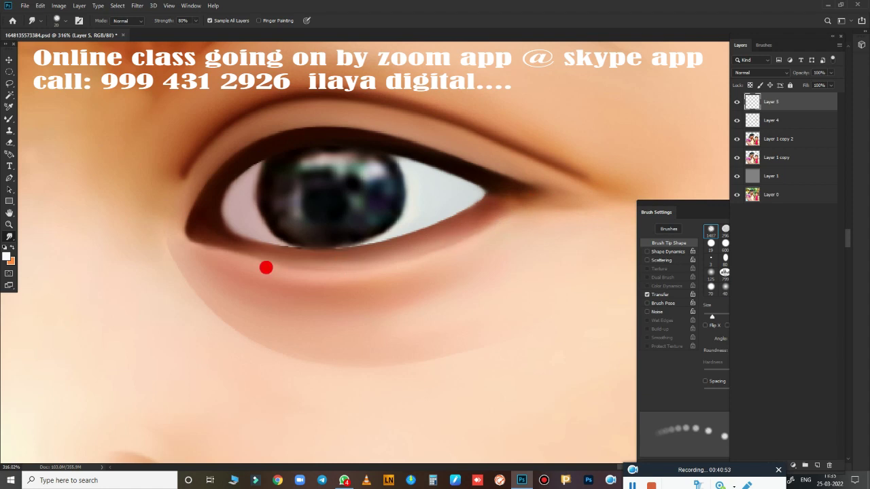
# Step: Delete Layer 4, hide Layer 5, and draw an elliptical selection around the iris
pyautogui.click(779, 119)
pyautogui.press('Delete')
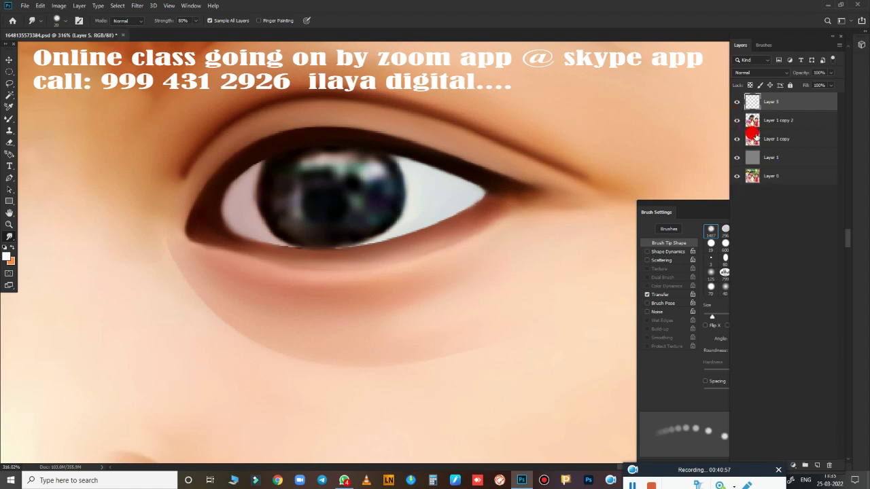
pyautogui.click(737, 101)
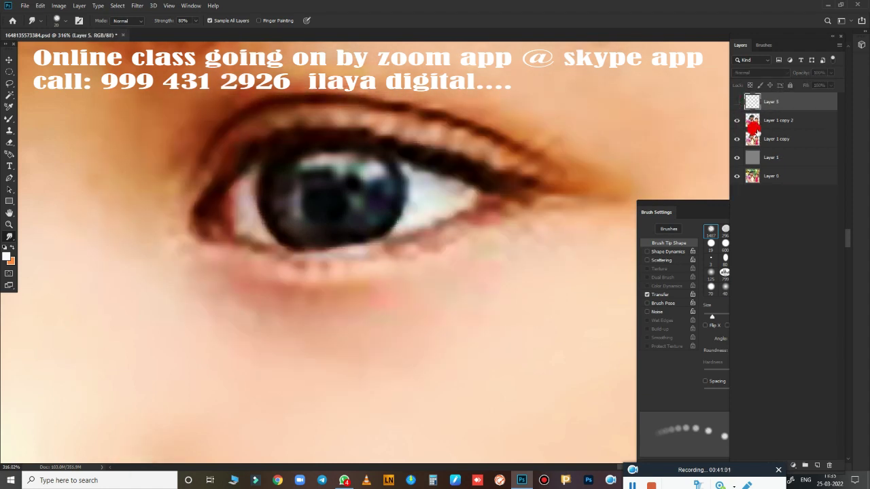
pyautogui.click(774, 120)
pyautogui.press('m')
pyautogui.moveTo(340, 214); pyautogui.dragTo(372, 229)
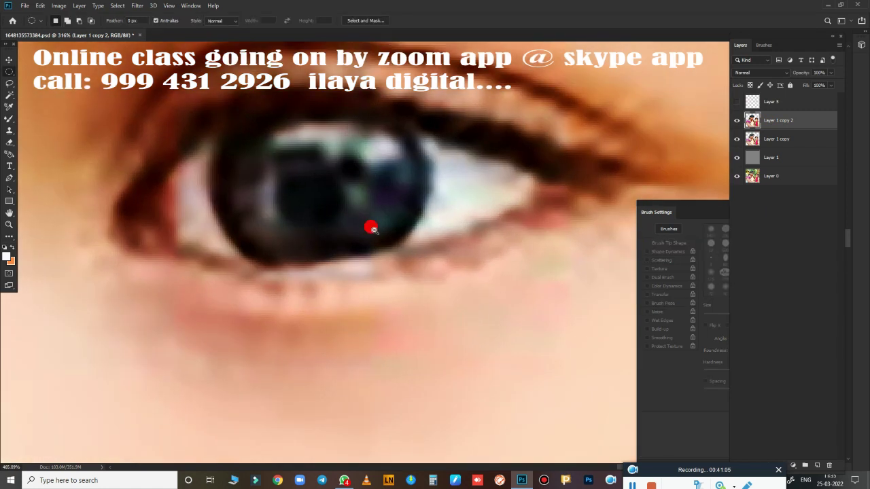
pyautogui.moveTo(303, 178); pyautogui.dragTo(425, 273)
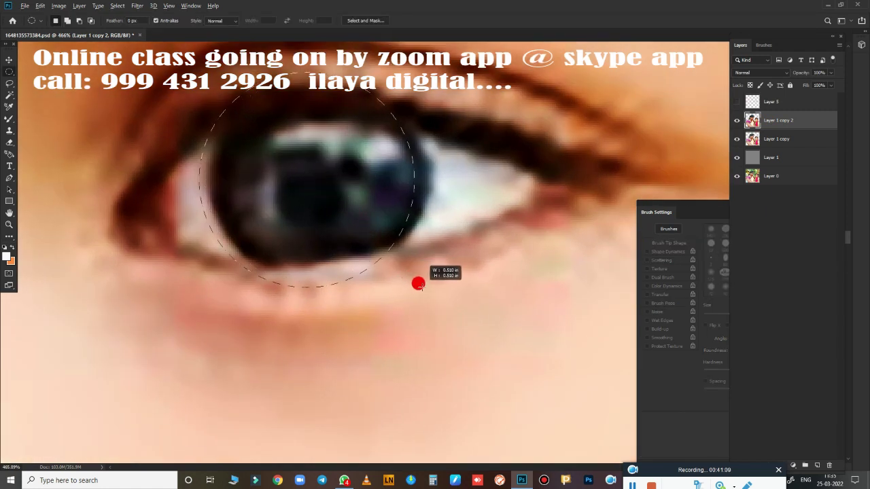
pyautogui.moveTo(346, 201); pyautogui.dragTo(357, 201)
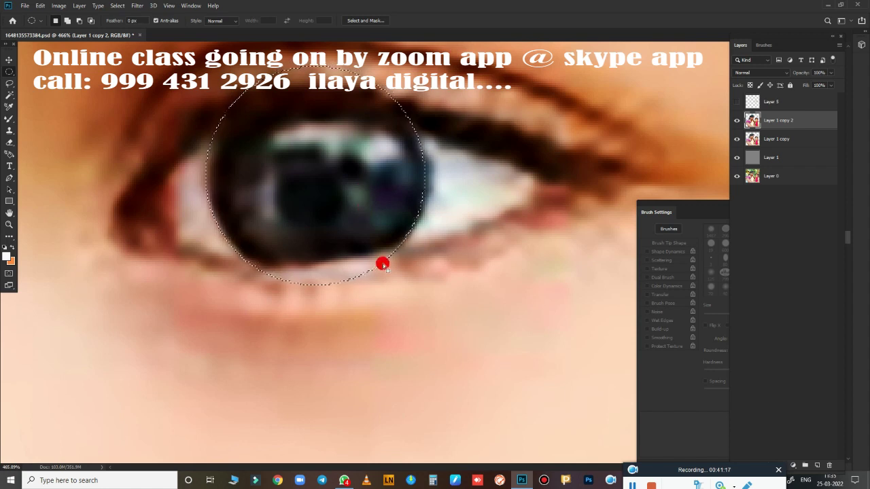
# Step: On Layer 5, smudge the iris's left side and upper-left edge into smooth dark tones
pyautogui.click(737, 102)
pyautogui.click(761, 104)
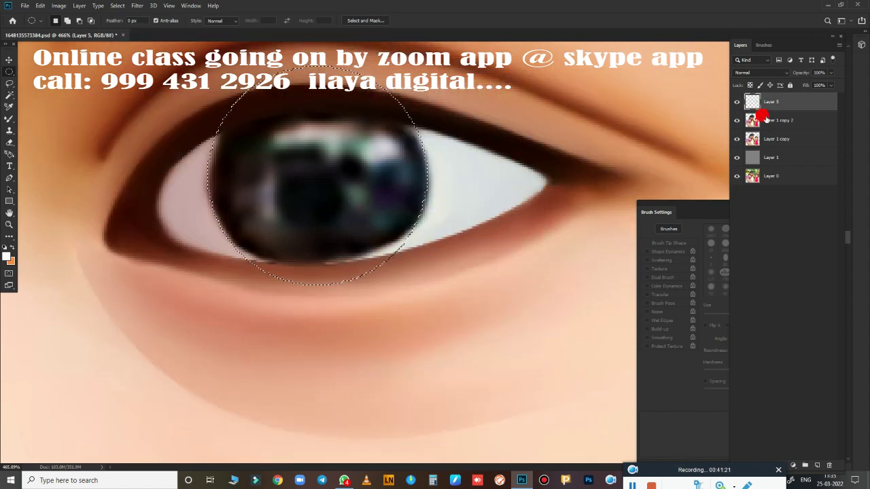
pyautogui.press('r')
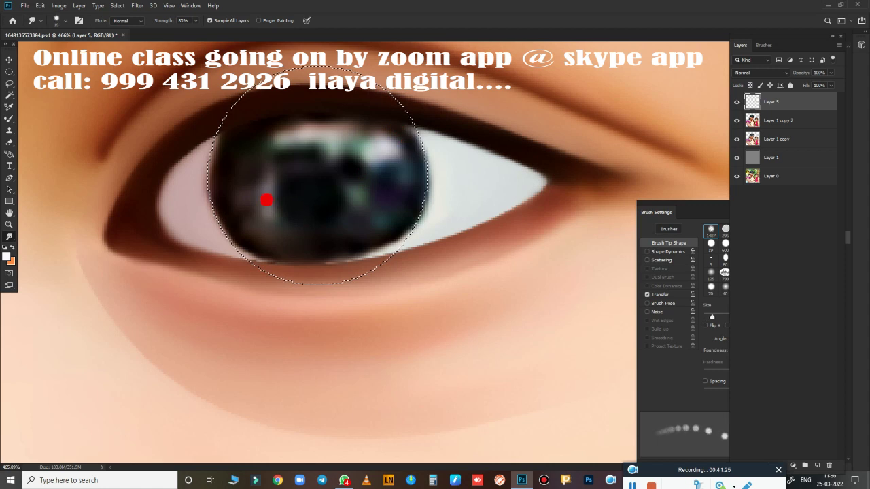
pyautogui.moveTo(260, 194)
pyautogui.mouseDown()
pyautogui.moveTo(252, 159)
pyautogui.moveTo(237, 161)
pyautogui.moveTo(239, 192)
pyautogui.moveTo(217, 189)
pyautogui.mouseUp()
pyautogui.moveTo(212, 156)
pyautogui.mouseDown()
pyautogui.moveTo(212, 130)
pyautogui.moveTo(220, 147)
pyautogui.moveTo(214, 135)
pyautogui.moveTo(243, 152)
pyautogui.moveTo(248, 227)
pyautogui.moveTo(348, 227)
pyautogui.moveTo(266, 225)
pyautogui.moveTo(300, 202)
pyautogui.moveTo(214, 202)
pyautogui.moveTo(361, 183)
pyautogui.moveTo(322, 193)
pyautogui.moveTo(339, 210)
pyautogui.moveTo(378, 206)
pyautogui.moveTo(243, 174)
pyautogui.moveTo(346, 159)
pyautogui.moveTo(306, 146)
pyautogui.moveTo(272, 163)
pyautogui.moveTo(240, 159)
pyautogui.moveTo(394, 172)
pyautogui.moveTo(406, 163)
pyautogui.mouseUp()
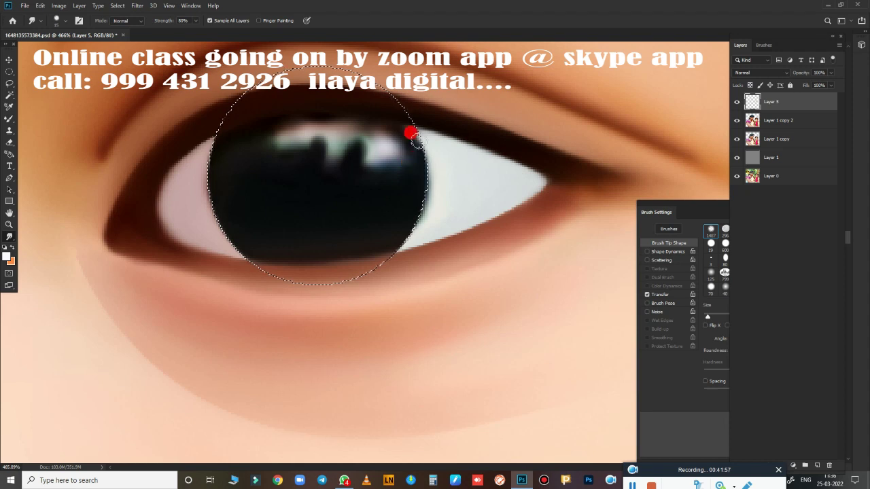
# Step: Smooth the iris top and enlarge the upper-right catchlight, ending with brush size 10
pyautogui.moveTo(407, 128)
pyautogui.mouseDown()
pyautogui.moveTo(253, 134)
pyautogui.moveTo(356, 125)
pyautogui.moveTo(345, 124)
pyautogui.mouseUp()
pyautogui.press('b')
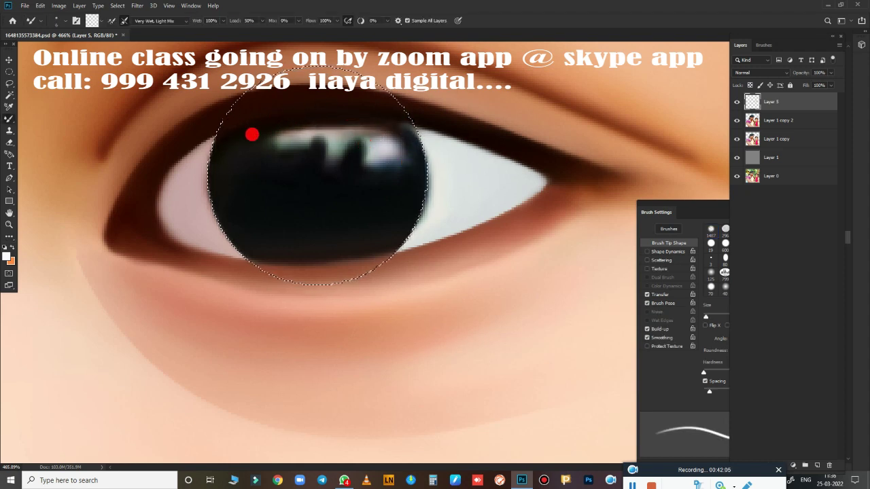
pyautogui.moveTo(270, 131)
pyautogui.mouseDown()
pyautogui.moveTo(365, 119)
pyautogui.moveTo(396, 127)
pyautogui.moveTo(349, 130)
pyautogui.moveTo(350, 163)
pyautogui.moveTo(371, 132)
pyautogui.moveTo(318, 129)
pyautogui.moveTo(305, 147)
pyautogui.moveTo(278, 156)
pyautogui.moveTo(348, 193)
pyautogui.moveTo(235, 147)
pyautogui.moveTo(309, 206)
pyautogui.moveTo(341, 196)
pyautogui.moveTo(398, 158)
pyautogui.mouseUp()
pyautogui.press(']')
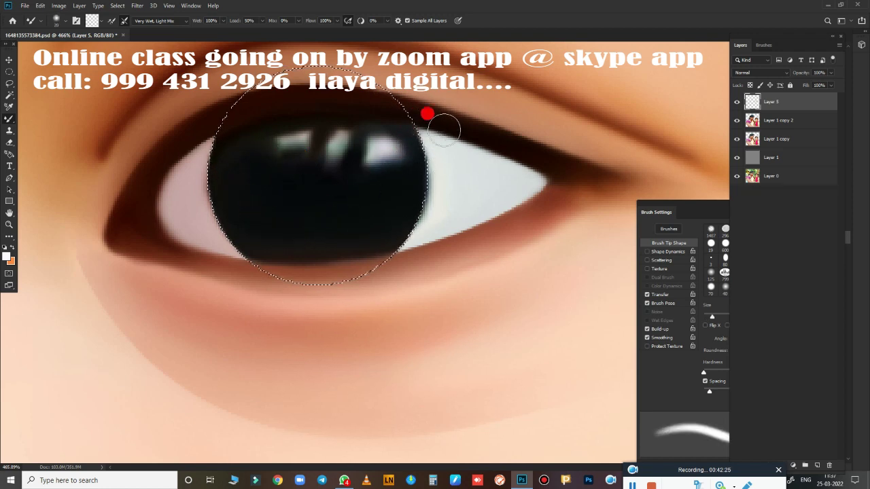
pyautogui.press('r')
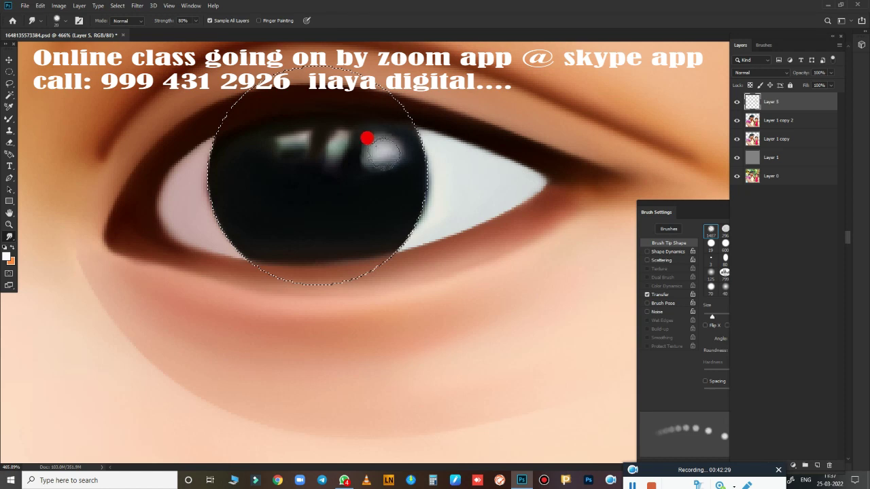
pyautogui.moveTo(366, 139)
pyautogui.mouseDown()
pyautogui.moveTo(381, 147)
pyautogui.moveTo(365, 149)
pyautogui.moveTo(360, 132)
pyautogui.moveTo(308, 165)
pyautogui.moveTo(279, 149)
pyautogui.moveTo(302, 142)
pyautogui.moveTo(287, 145)
pyautogui.moveTo(292, 153)
pyautogui.moveTo(284, 144)
pyautogui.mouseUp()
pyautogui.press('[')
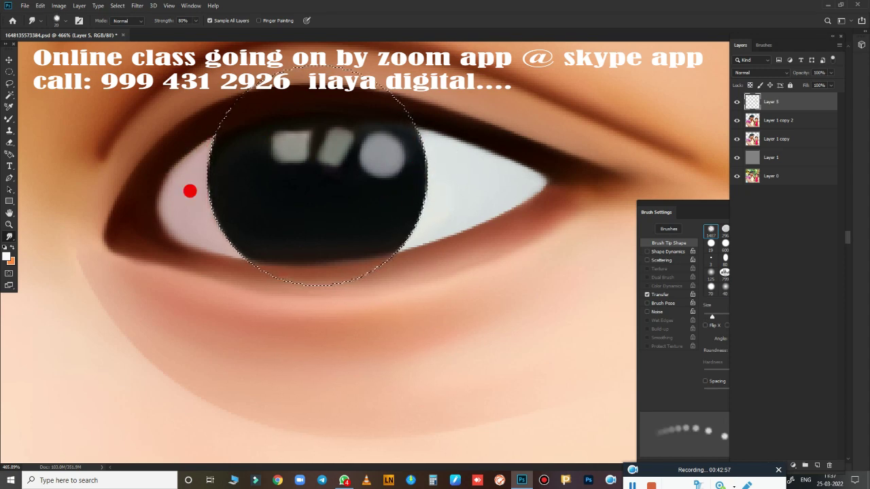
# Step: With an enlarged smudge brush, smooth the right edge and upper contour of the child's nose
pyautogui.scroll(-10, 387, 307)
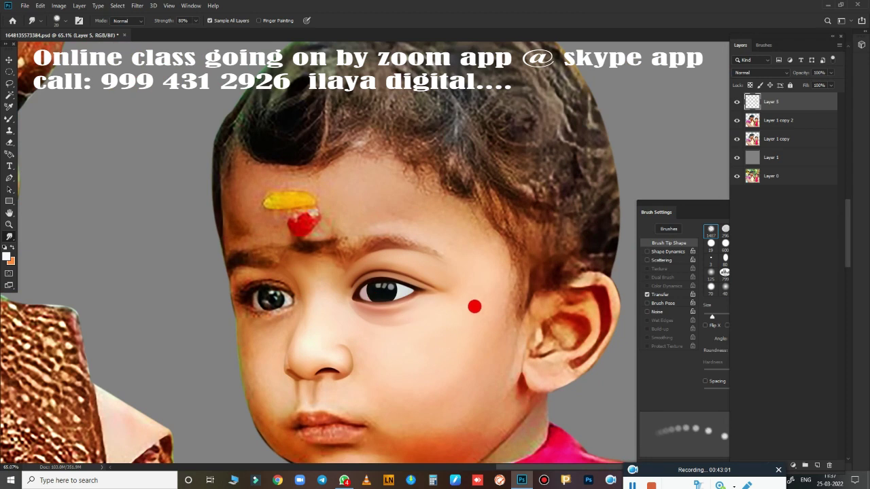
pyautogui.moveTo(433, 322); pyautogui.dragTo(443, 192)
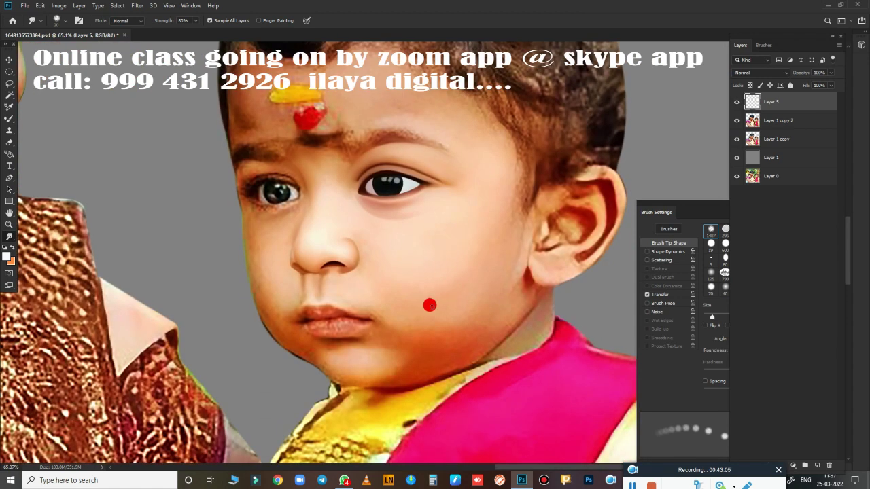
pyautogui.scroll(5, 429, 305)
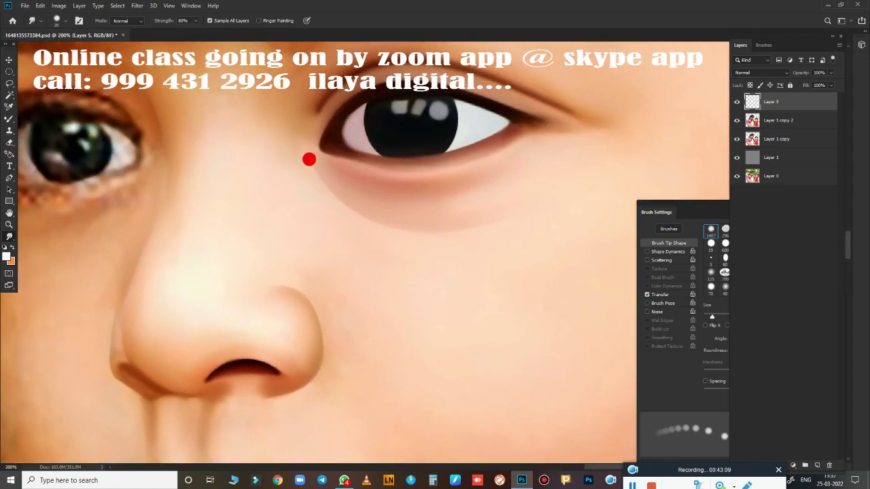
pyautogui.press(']')
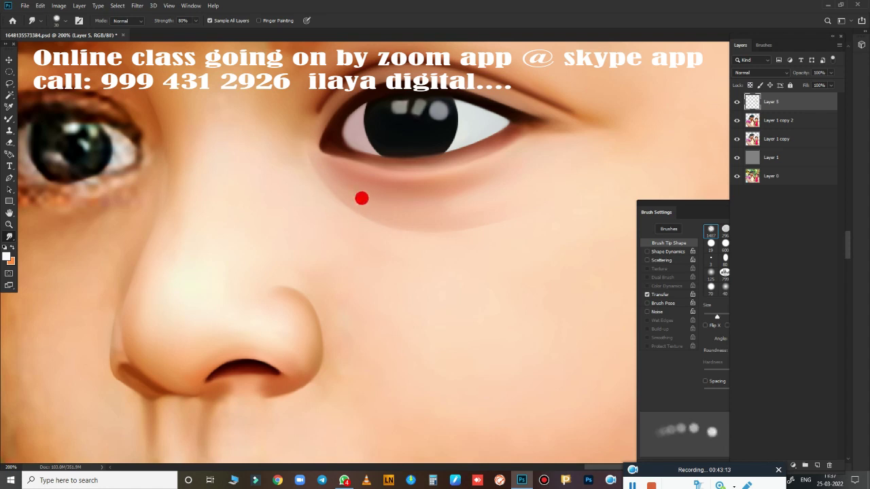
pyautogui.scroll(-3, 514, 210)
pyautogui.scroll(-3, 491, 290)
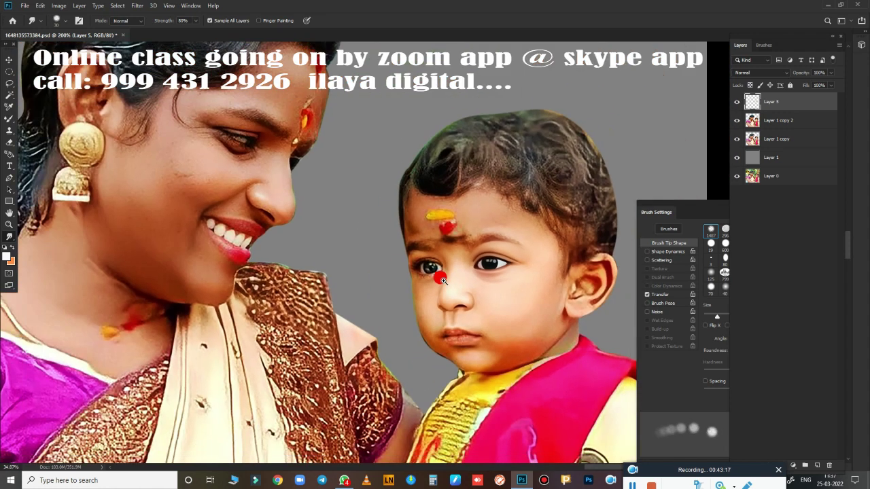
pyautogui.scroll(5, 474, 297)
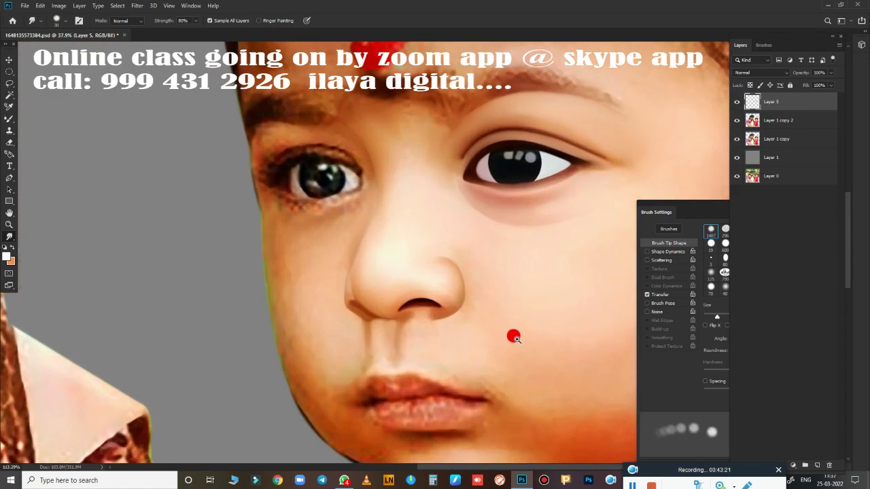
pyautogui.scroll(-2, 512, 336)
pyautogui.scroll(-4, 483, 283)
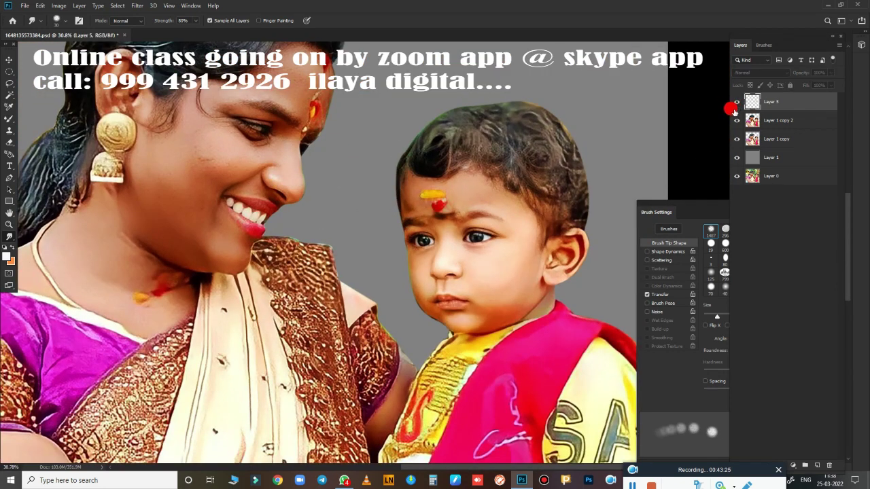
pyautogui.scroll(4, 550, 272)
pyautogui.scroll(3, 709, 127)
pyautogui.scroll(1, 702, 108)
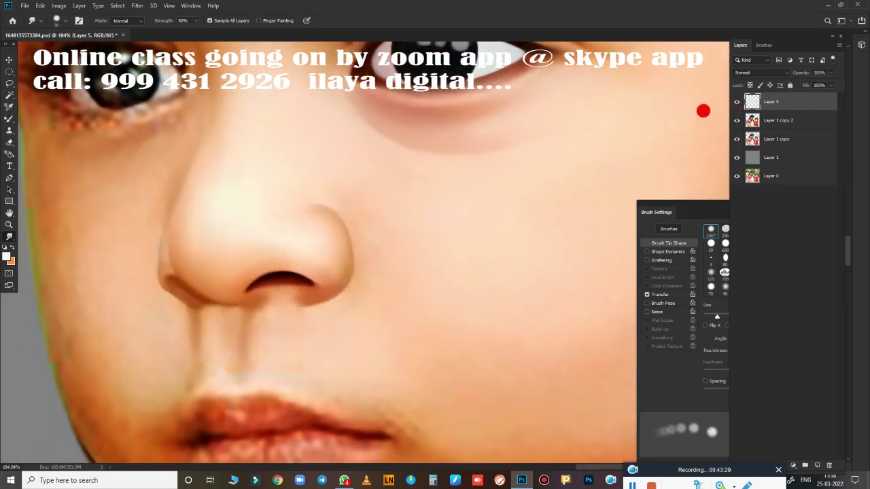
pyautogui.scroll(2, 423, 263)
pyautogui.moveTo(262, 189)
pyautogui.mouseDown()
pyautogui.moveTo(317, 254)
pyautogui.moveTo(335, 246)
pyautogui.mouseUp()
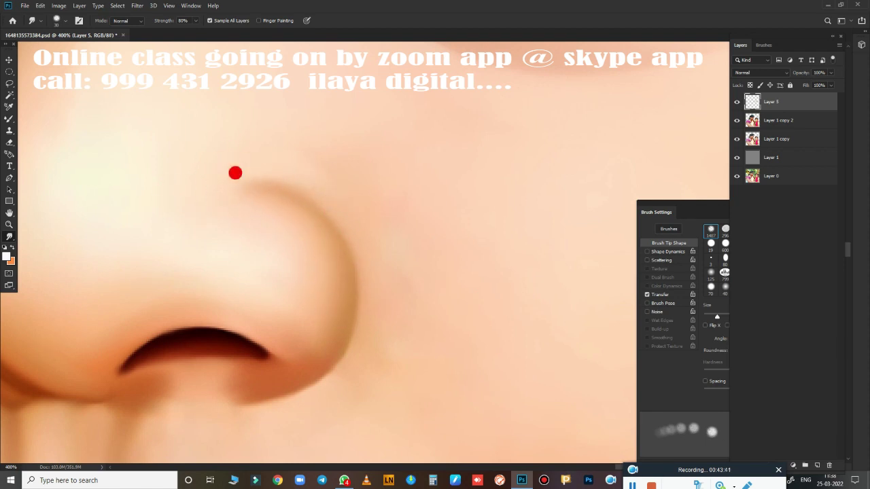
pyautogui.moveTo(233, 173); pyautogui.dragTo(316, 229)
pyautogui.moveTo(247, 183); pyautogui.dragTo(302, 279)
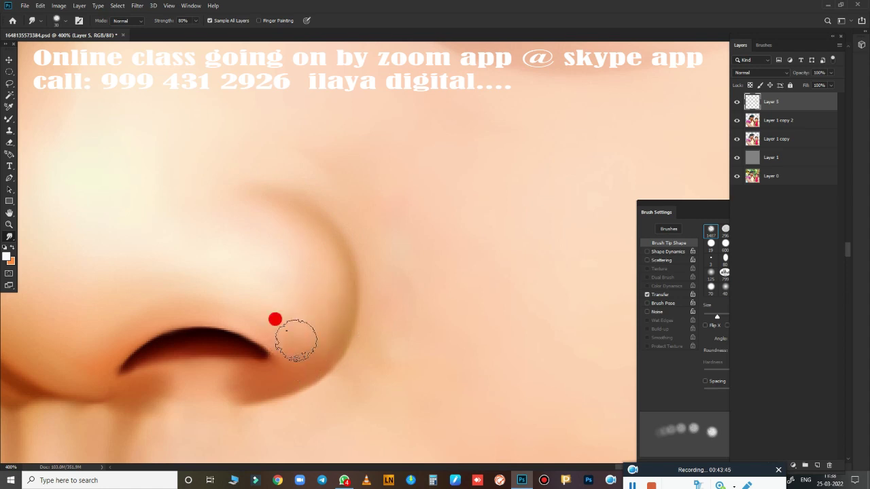
# Step: Fit the whole face in view and resize the smudge brush for wider blending
pyautogui.hotkey('ctrl', '0')
pyautogui.hscroll(3, 421, 258)
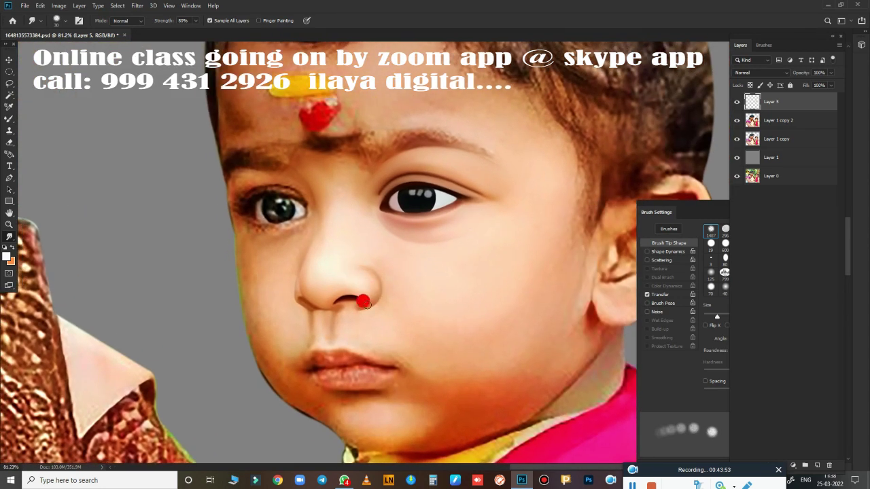
pyautogui.scroll(3, 381, 285)
pyautogui.scroll(2, 478, 229)
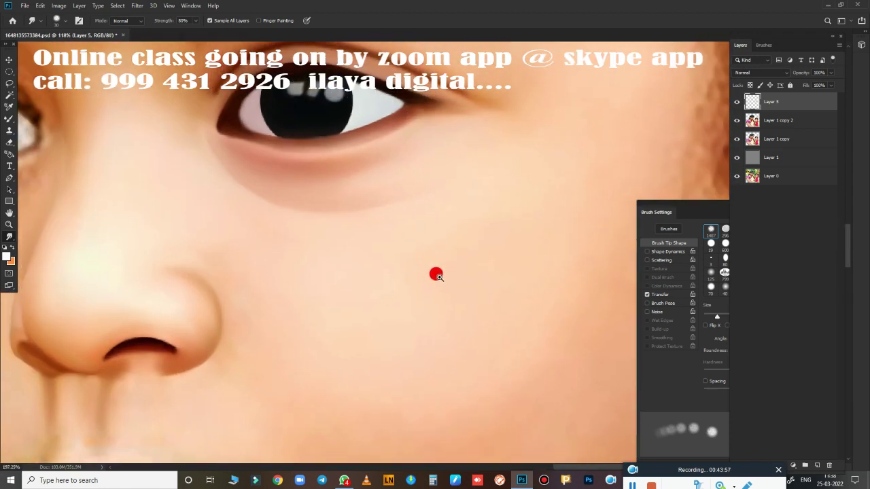
pyautogui.scroll(2, 434, 272)
pyautogui.scroll(-3, 347, 259)
pyautogui.scroll(2, 363, 291)
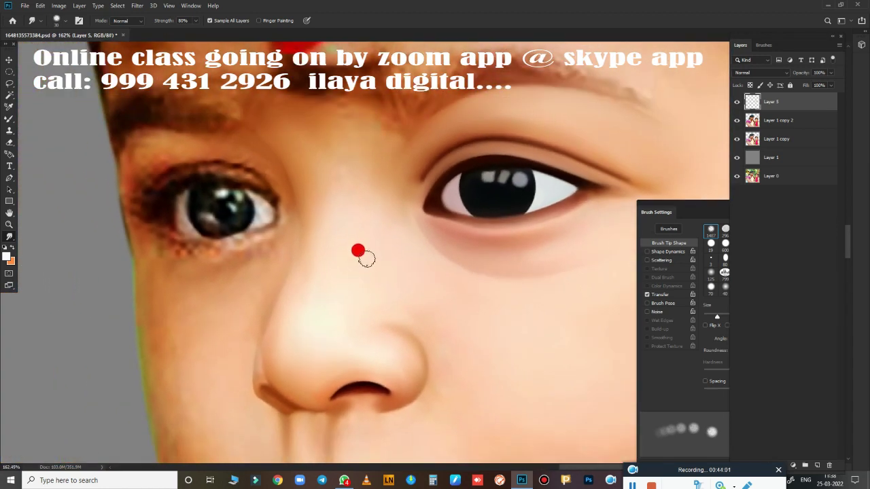
pyautogui.press(']')
pyautogui.press(']')
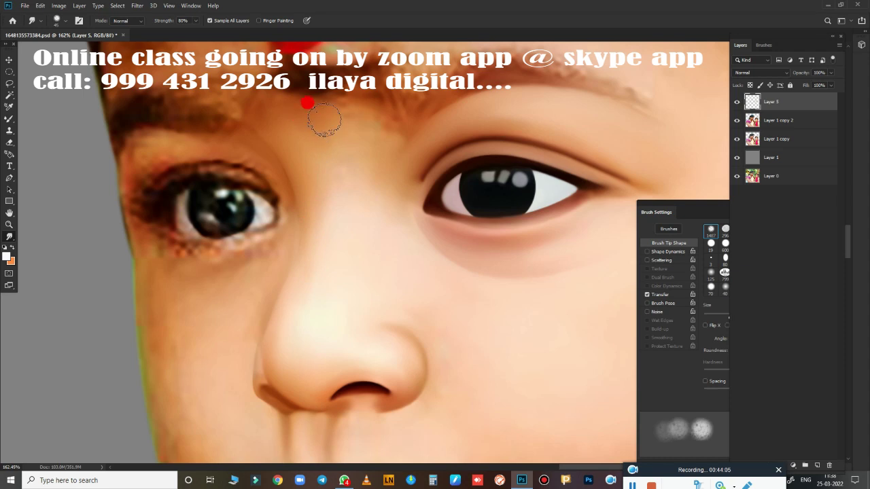
pyautogui.press(']')
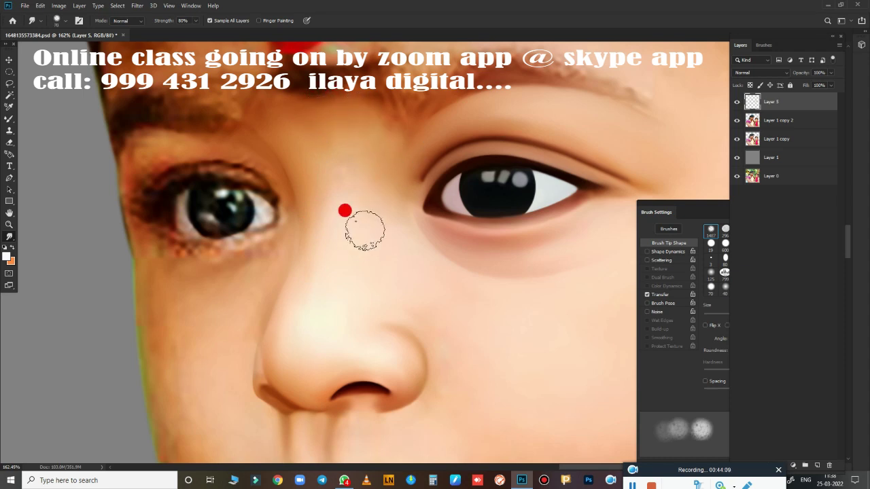
pyautogui.press('[')
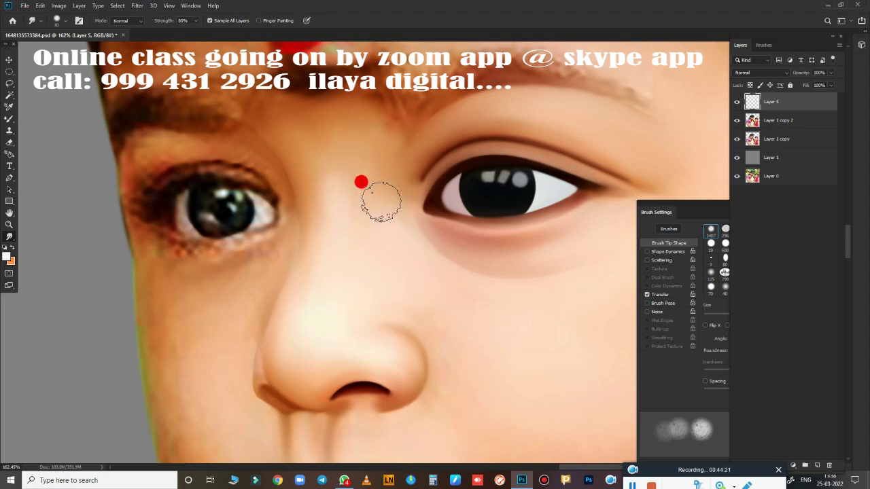
pyautogui.scroll(-3, 416, 421)
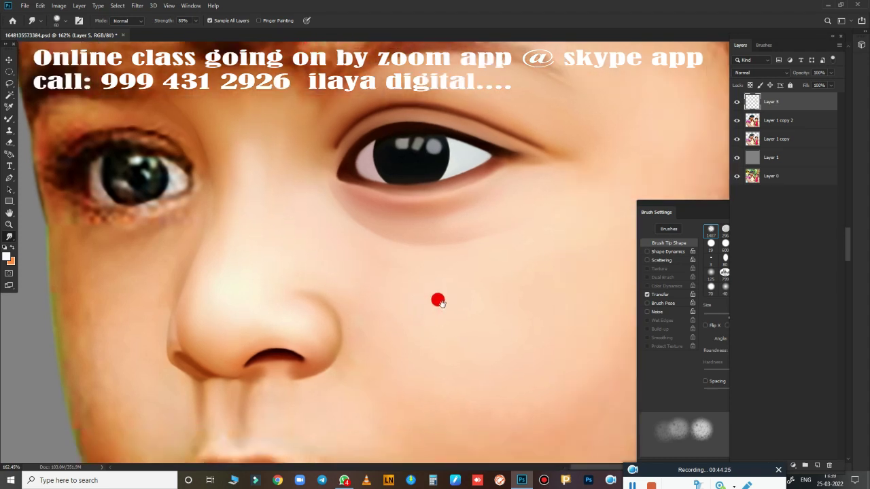
pyautogui.scroll(5, 349, 440)
pyautogui.scroll(2, 452, 254)
pyautogui.press('l')
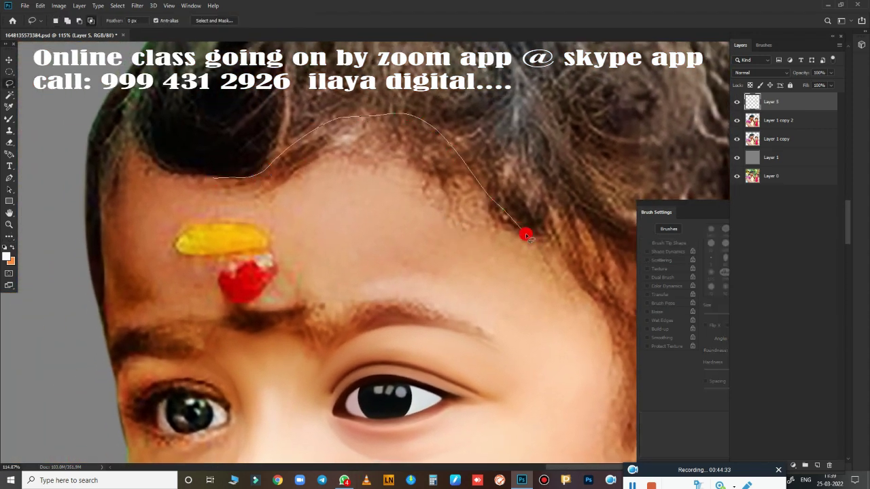
# Step: Lasso the child's forehead between the hairline and the eyebrow
pyautogui.moveTo(628, 367)
pyautogui.mouseDown()
pyautogui.moveTo(530, 361)
pyautogui.moveTo(469, 325)
pyautogui.mouseUp()
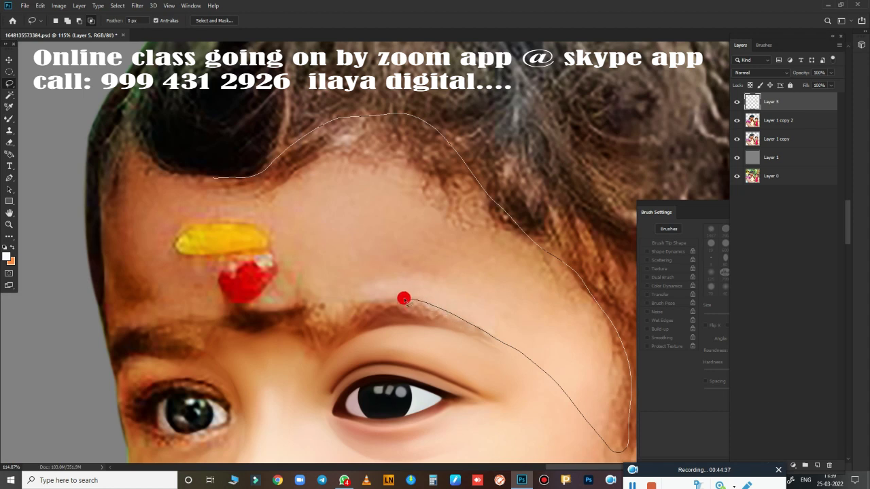
pyautogui.moveTo(405, 300); pyautogui.dragTo(341, 316)
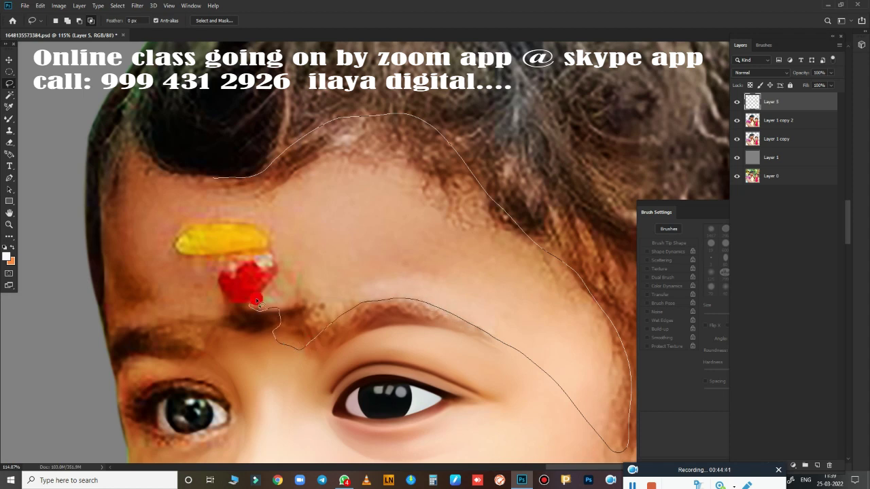
pyautogui.moveTo(197, 220); pyautogui.dragTo(199, 222)
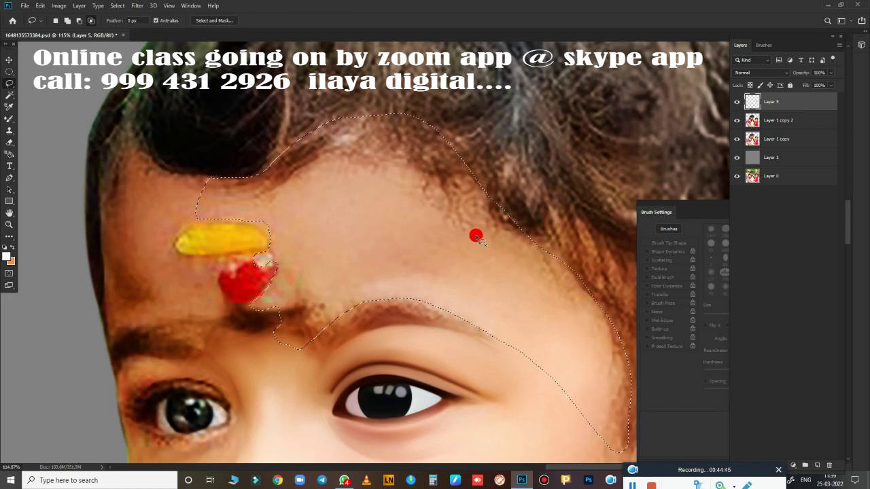
pyautogui.scroll(-3, 476, 235)
pyautogui.scroll(2, 496, 233)
pyautogui.scroll(3, 460, 231)
pyautogui.moveTo(503, 258); pyautogui.dragTo(468, 289)
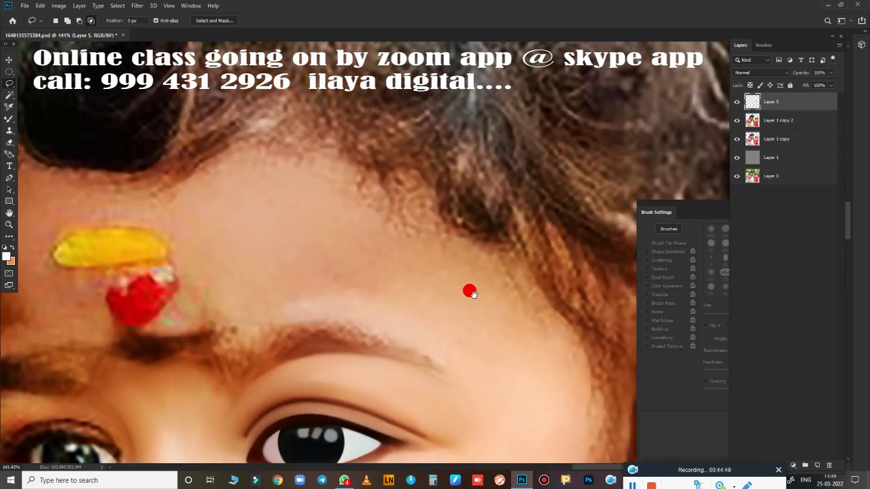
# Step: Smudge the hairline into smooth, even forehead skin inside the selection, then view the whole image
pyautogui.press('r')
pyautogui.moveTo(177, 174)
pyautogui.mouseDown()
pyautogui.moveTo(165, 214)
pyautogui.moveTo(184, 292)
pyautogui.moveTo(239, 276)
pyautogui.moveTo(190, 308)
pyautogui.moveTo(221, 301)
pyautogui.moveTo(181, 331)
pyautogui.moveTo(147, 334)
pyautogui.mouseUp()
pyautogui.moveTo(270, 181)
pyautogui.mouseDown()
pyautogui.moveTo(330, 62)
pyautogui.moveTo(396, 184)
pyautogui.moveTo(247, 42)
pyautogui.mouseUp()
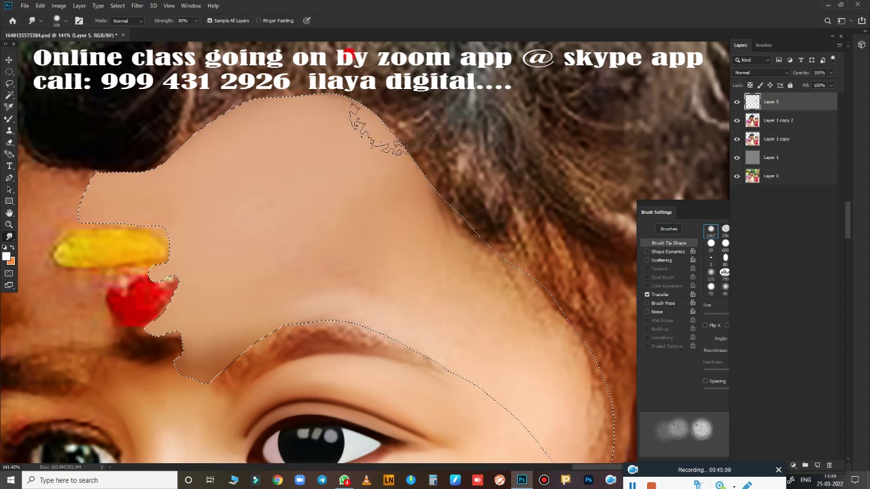
pyautogui.moveTo(437, 301); pyautogui.dragTo(455, 188)
pyautogui.scroll(-3, 455, 191)
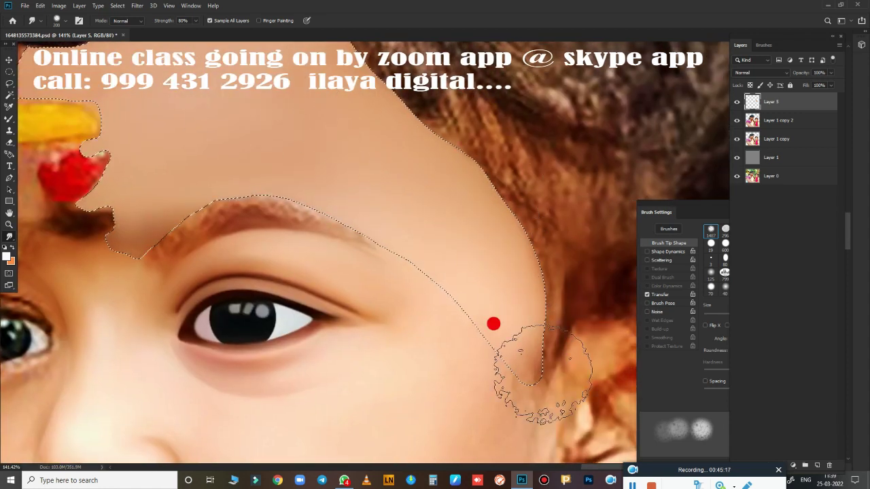
pyautogui.hotkey('ctrl', '0')
pyautogui.scroll(1, 514, 278)
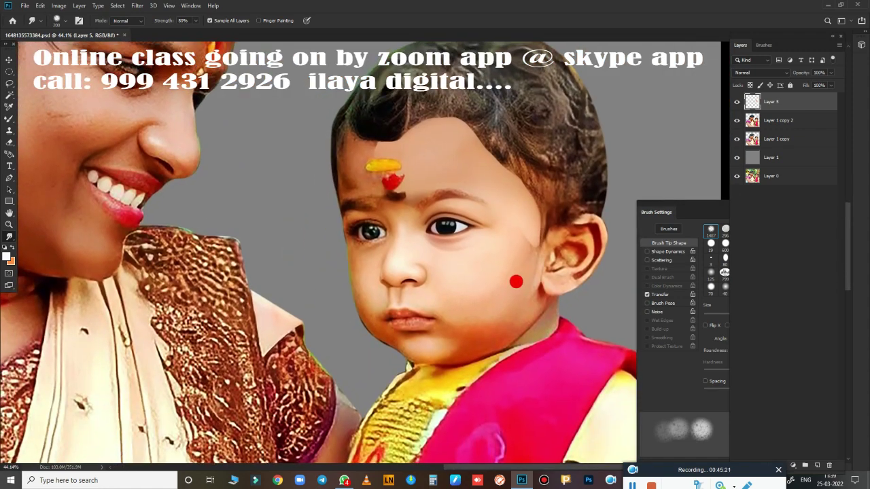
pyautogui.scroll(1, 528, 306)
pyautogui.scroll(1, 524, 278)
pyautogui.scroll(1, 509, 284)
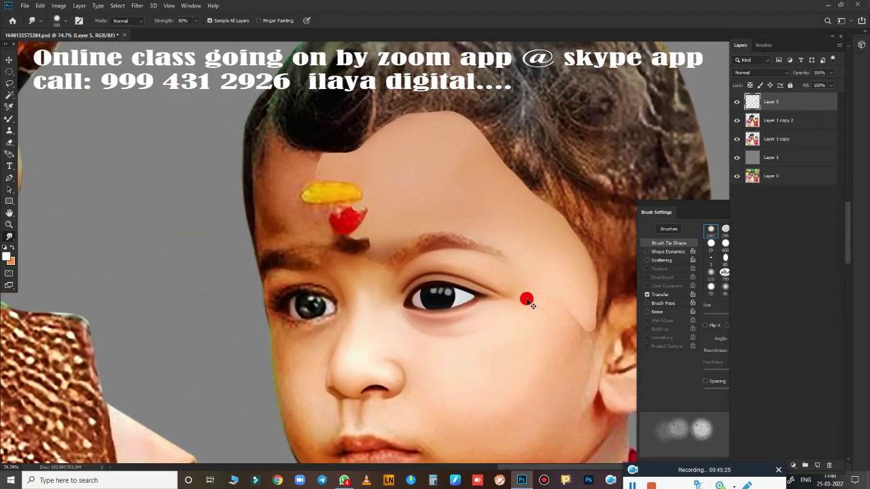
pyautogui.scroll(-5, 500, 299)
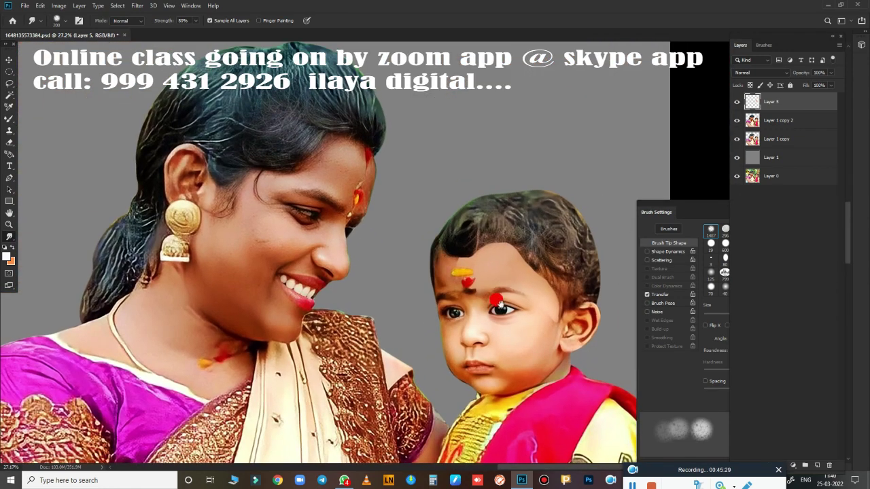
pyautogui.scroll(5, 500, 299)
pyautogui.scroll(1, 575, 288)
# Step: Set the Eraser to a soft round tip at about 96% opacity
pyautogui.press('e')
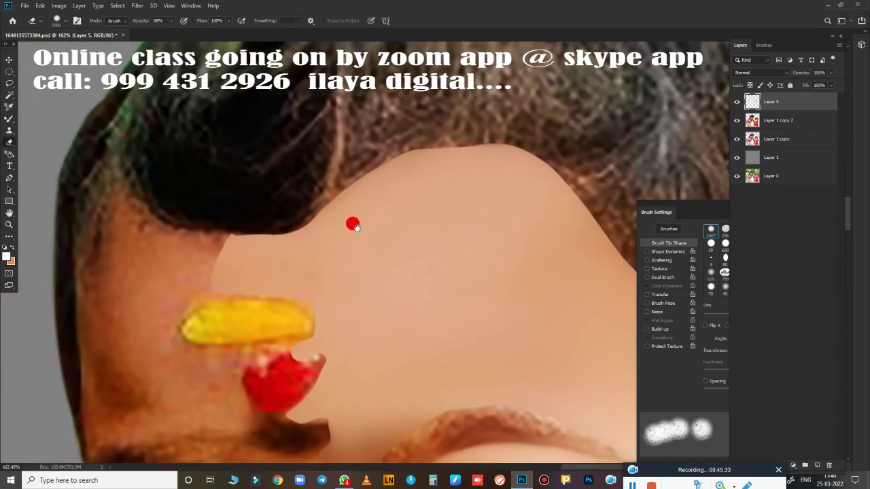
pyautogui.moveTo(353, 225); pyautogui.dragTo(356, 229)
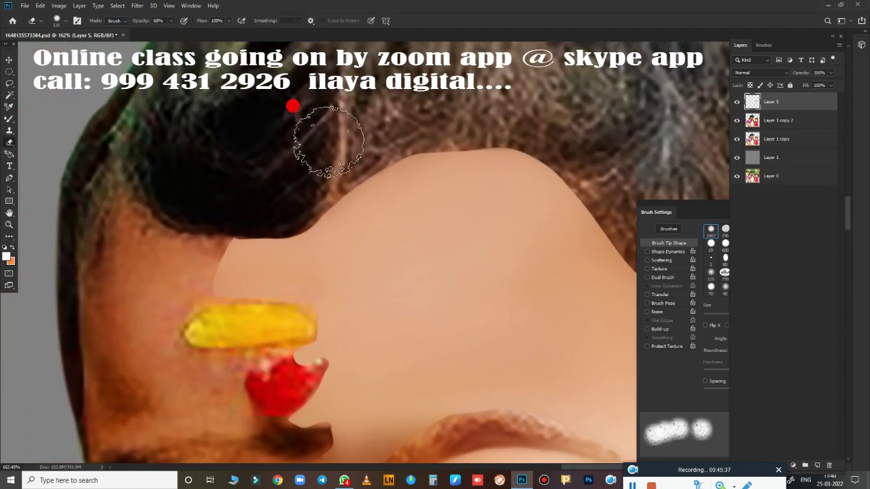
pyautogui.rightClick(330, 141)
pyautogui.click(469, 248)
pyautogui.press('Return')
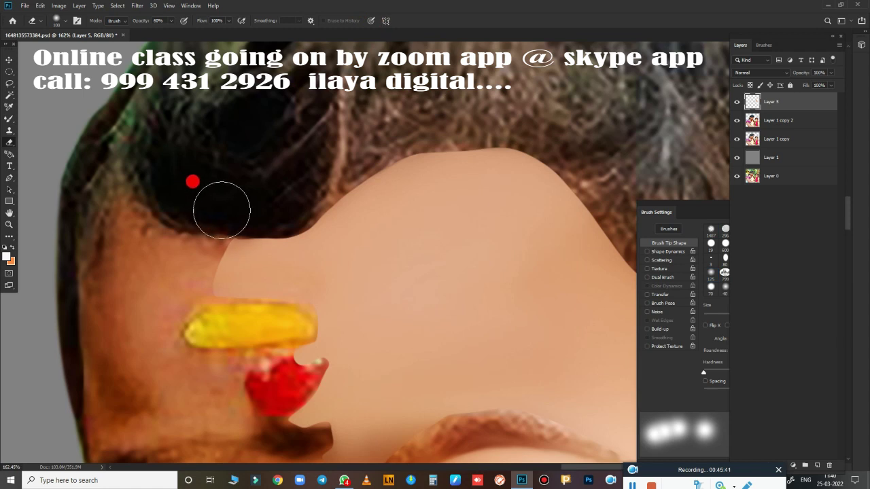
pyautogui.click(168, 21)
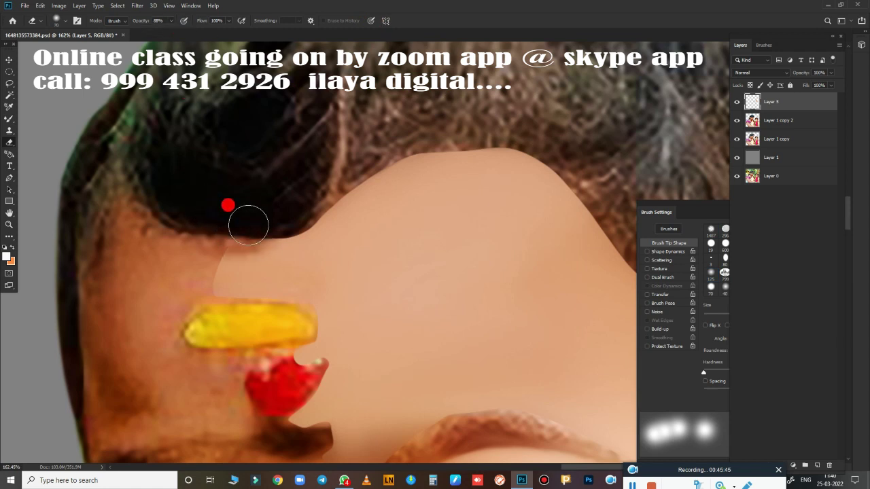
# Step: Erase the skin spilling over the child's hairline on Layer 5 to reveal the hair
pyautogui.moveTo(313, 142); pyautogui.dragTo(484, 184)
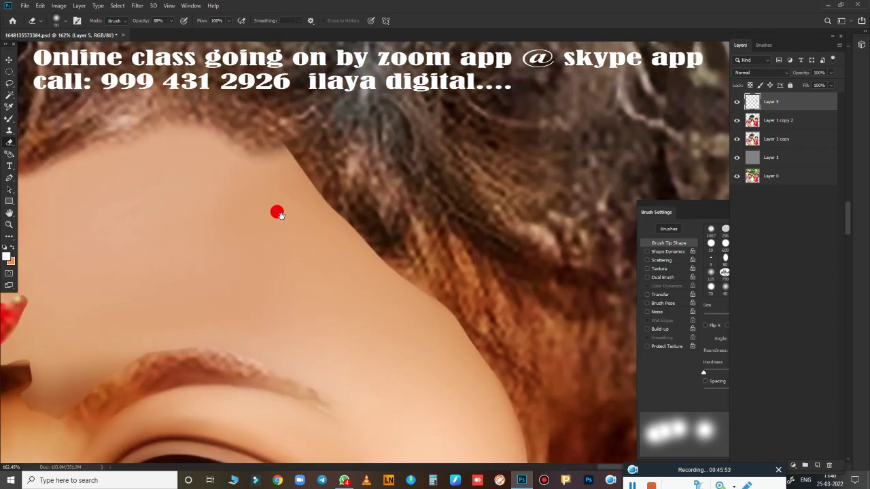
pyautogui.moveTo(390, 211); pyautogui.dragTo(278, 170)
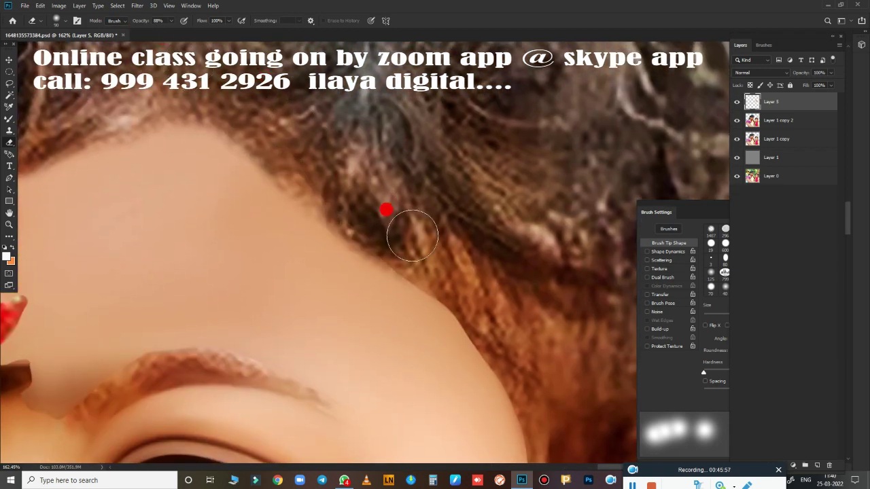
pyautogui.moveTo(167, 21); pyautogui.dragTo(175, 35)
pyautogui.moveTo(331, 163); pyautogui.dragTo(454, 277)
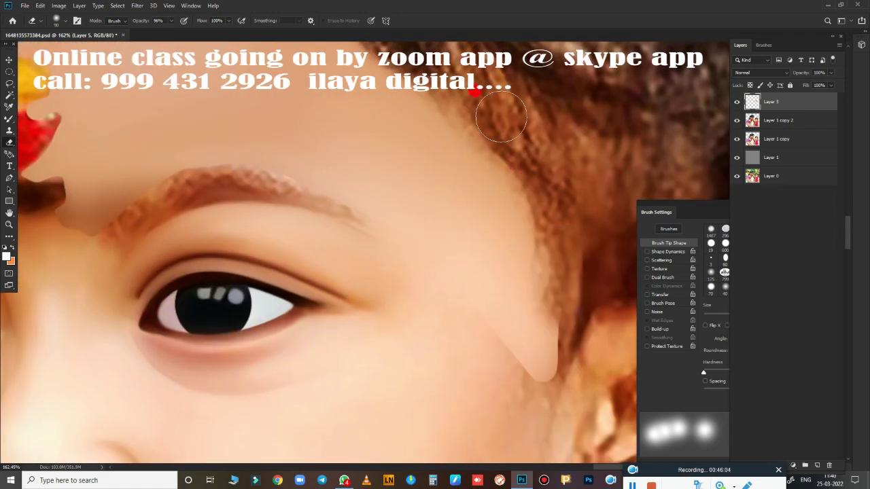
pyautogui.moveTo(501, 117); pyautogui.dragTo(551, 428)
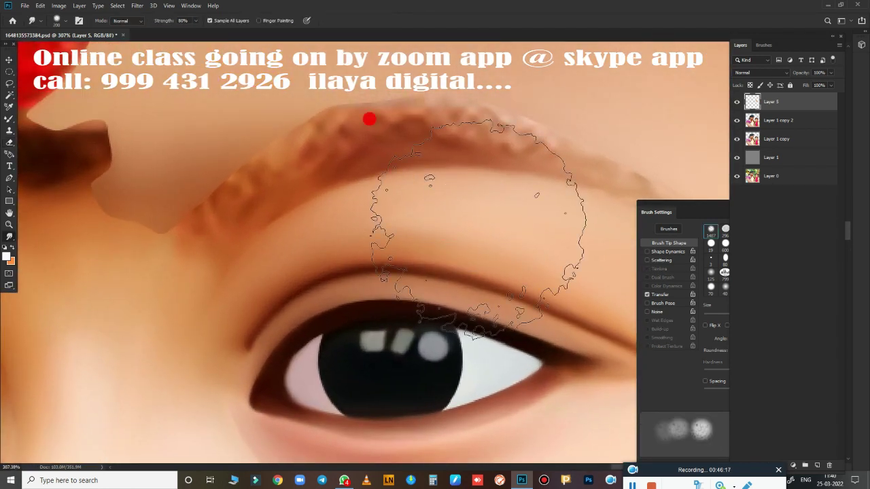
# Step: Give the Smudge tool a soft brush preset, slightly enlarged
pyautogui.rightClick(377, 225)
pyautogui.click(432, 327)
pyautogui.press('Return')
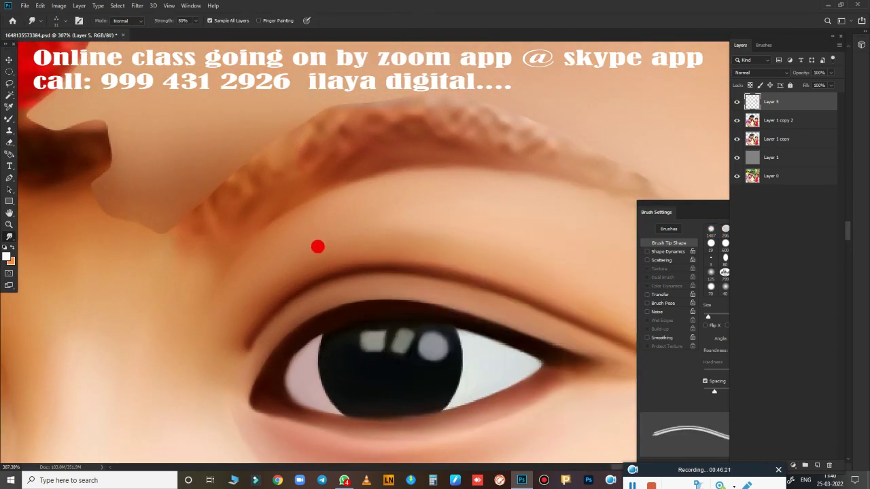
pyautogui.press(']')
# Step: Smudge the eyebrow and upper brow hair texture into smooth painted strokes
pyautogui.moveTo(208, 201)
pyautogui.mouseDown()
pyautogui.moveTo(254, 181)
pyautogui.moveTo(298, 118)
pyautogui.moveTo(413, 142)
pyautogui.moveTo(509, 144)
pyautogui.moveTo(554, 167)
pyautogui.moveTo(435, 113)
pyautogui.moveTo(284, 126)
pyautogui.moveTo(239, 165)
pyautogui.mouseUp()
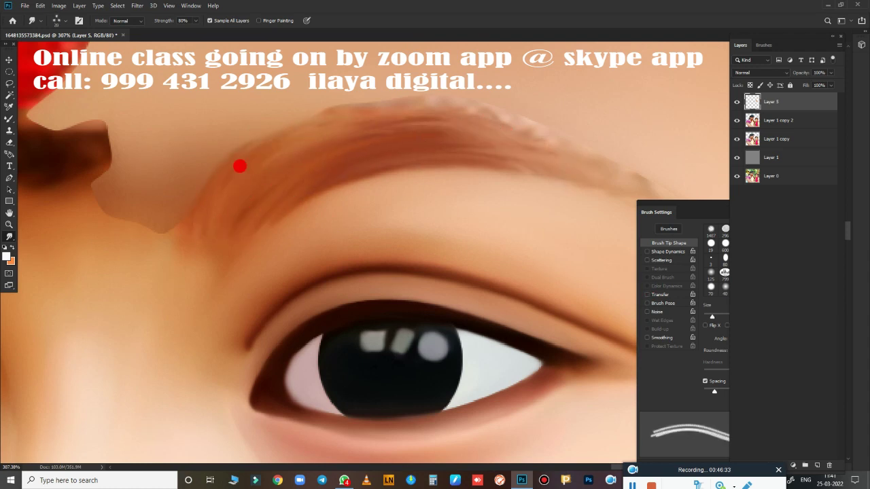
pyautogui.moveTo(517, 123)
pyautogui.mouseDown()
pyautogui.moveTo(520, 102)
pyautogui.moveTo(464, 127)
pyautogui.moveTo(458, 142)
pyautogui.moveTo(238, 138)
pyautogui.moveTo(184, 189)
pyautogui.moveTo(252, 109)
pyautogui.moveTo(445, 154)
pyautogui.mouseUp()
pyautogui.scroll(-5, 459, 216)
pyautogui.scroll(2, 494, 242)
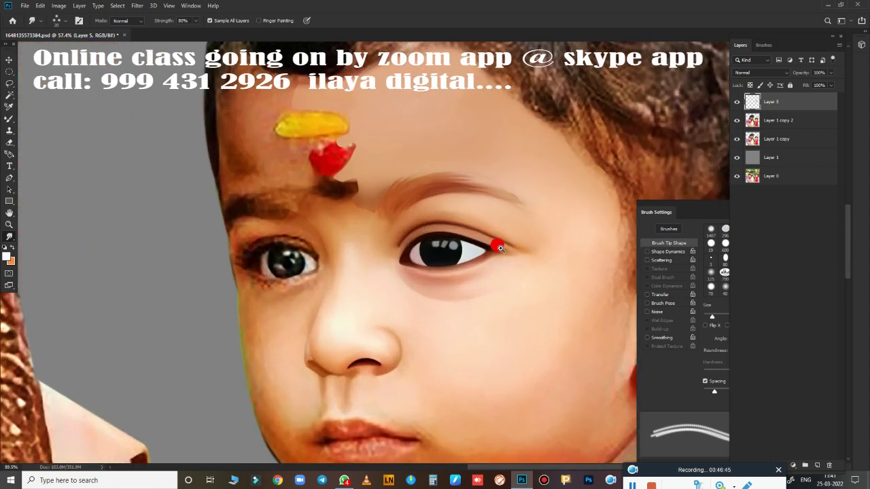
pyautogui.scroll(1, 495, 250)
# Step: Switch the smudge brush to a spatter preset with Transfer (pen pressure) enabled
pyautogui.rightClick(394, 152)
pyautogui.click(450, 278)
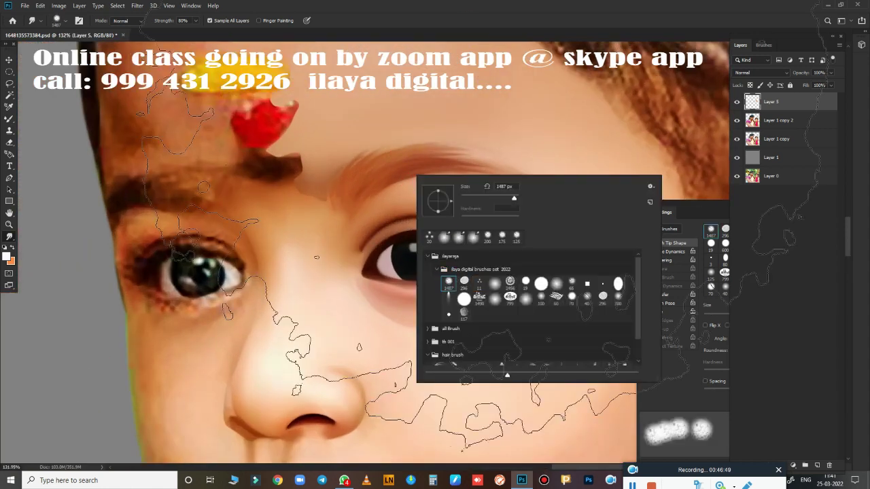
pyautogui.press('Return')
pyautogui.click(657, 295)
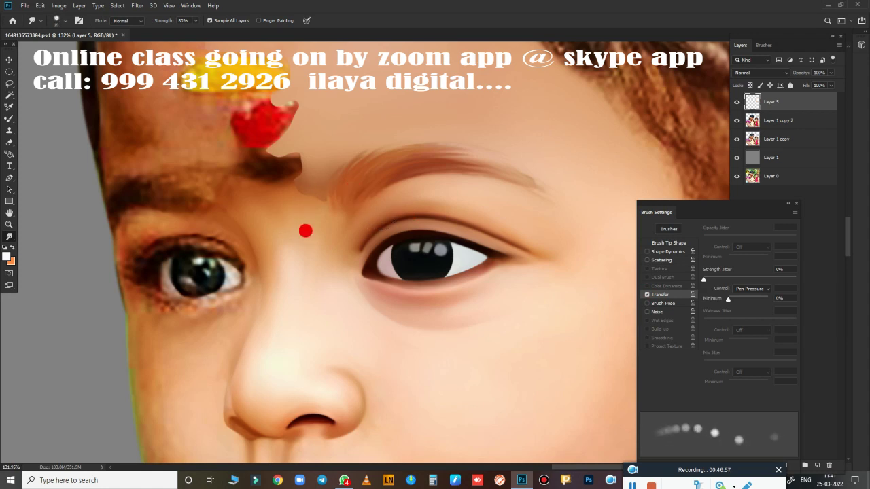
# Step: Zoom in on the eye and blend darker tone along the eyebrow's lower edge
pyautogui.scroll(2, 312, 254)
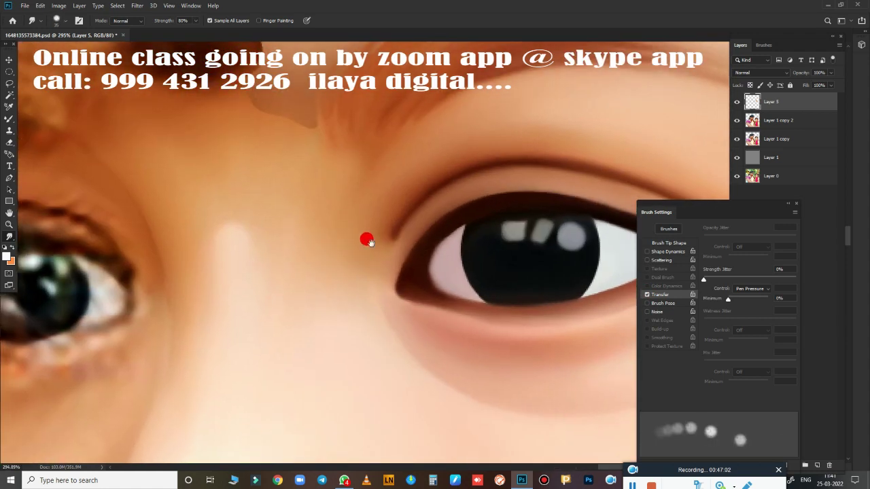
pyautogui.moveTo(367, 240); pyautogui.dragTo(184, 324)
pyautogui.scroll(-1, 309, 268)
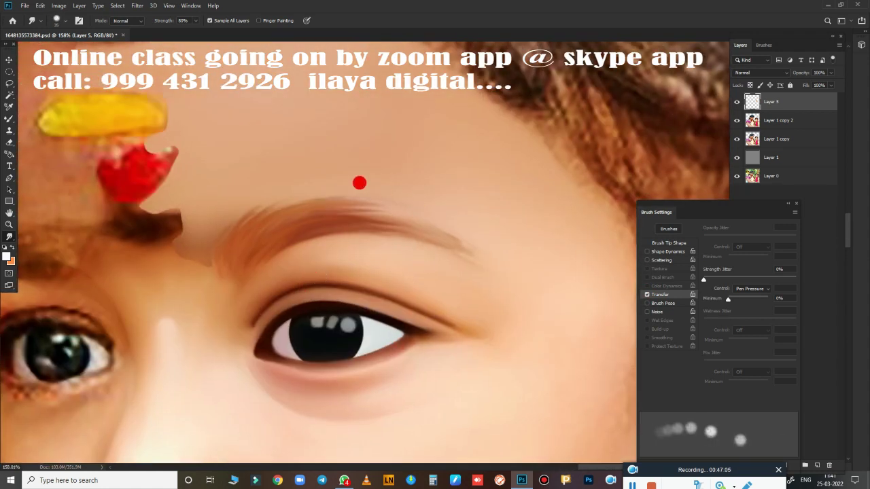
pyautogui.moveTo(157, 252); pyautogui.dragTo(175, 251)
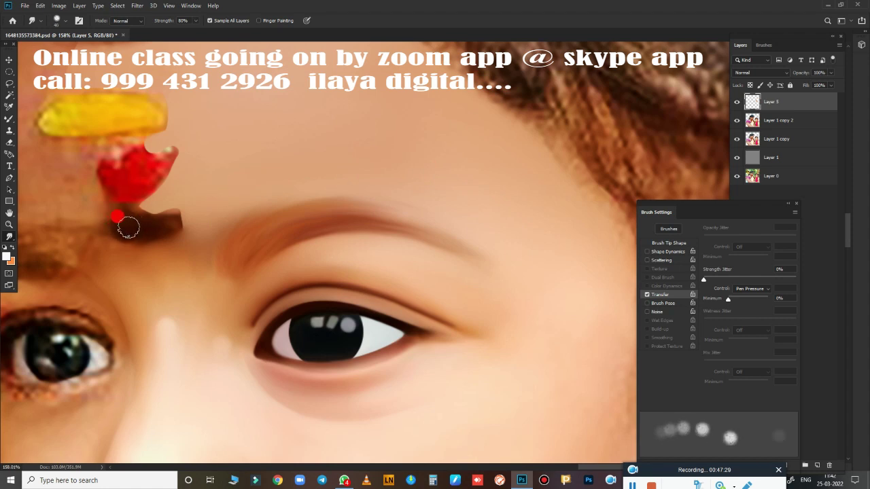
# Step: Smudge the red bindi's edges and the brown mark below it into clean painted shapes
pyautogui.moveTo(159, 227)
pyautogui.mouseDown()
pyautogui.moveTo(129, 233)
pyautogui.moveTo(163, 225)
pyautogui.moveTo(168, 212)
pyautogui.moveTo(111, 213)
pyautogui.moveTo(164, 202)
pyautogui.moveTo(121, 210)
pyautogui.mouseUp()
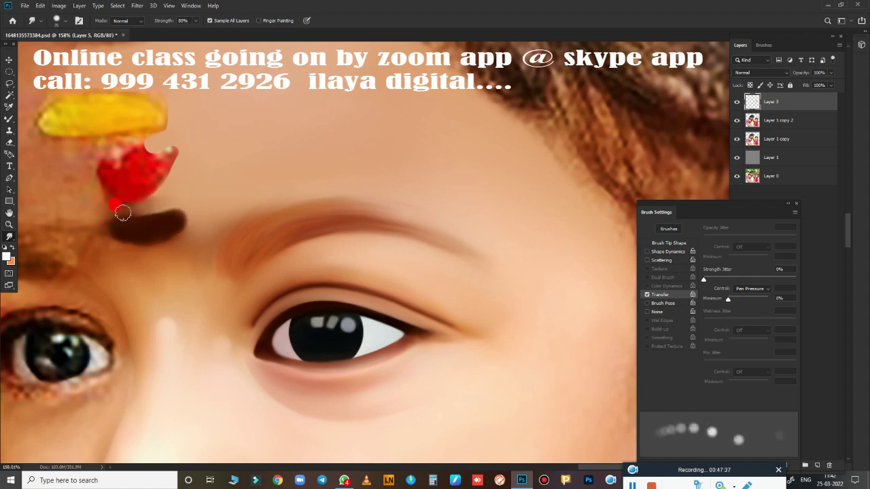
pyautogui.moveTo(129, 178)
pyautogui.mouseDown()
pyautogui.moveTo(112, 170)
pyautogui.moveTo(120, 187)
pyautogui.moveTo(181, 156)
pyautogui.mouseUp()
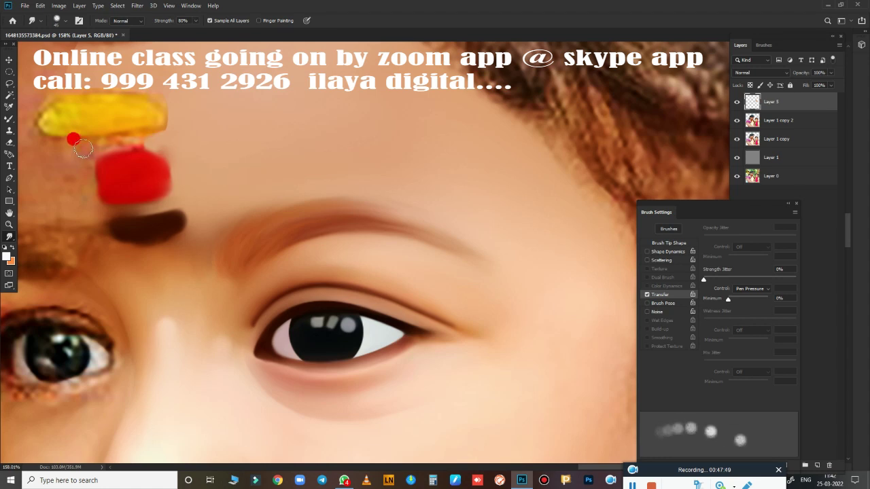
pyautogui.moveTo(72, 136); pyautogui.dragTo(181, 130)
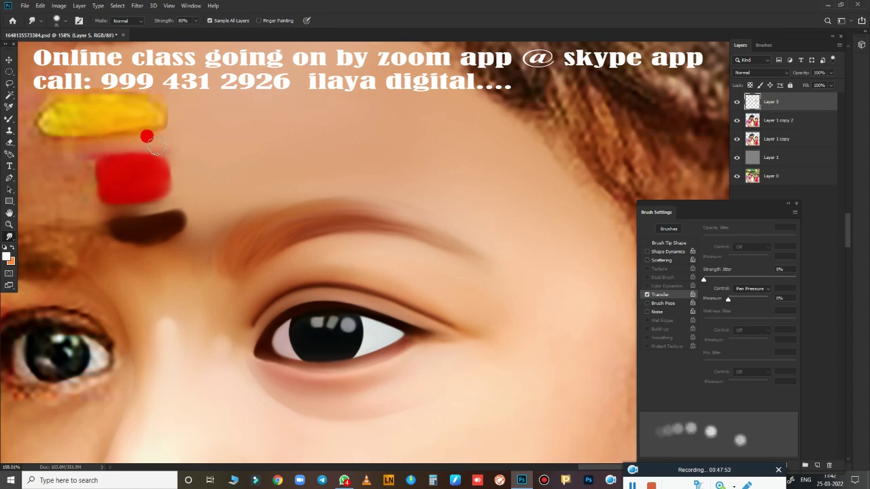
pyautogui.moveTo(170, 163); pyautogui.dragTo(117, 175)
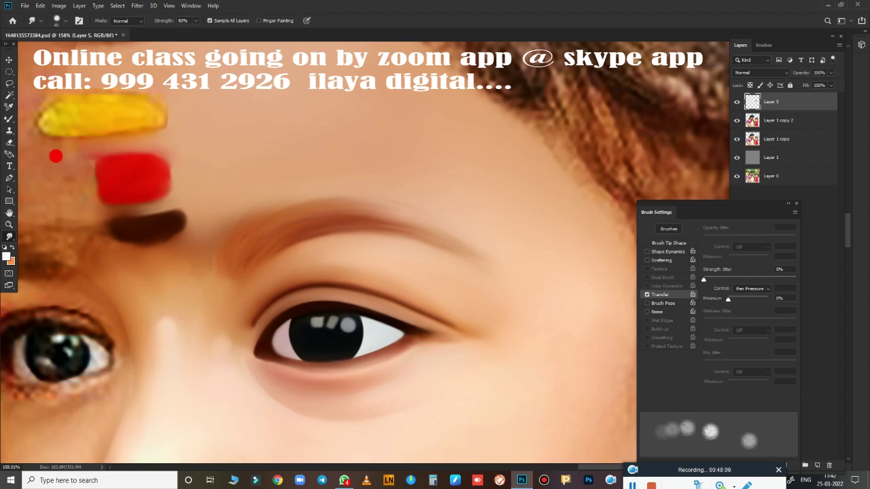
pyautogui.moveTo(79, 136); pyautogui.dragTo(180, 162)
pyautogui.moveTo(138, 194)
pyautogui.mouseDown()
pyautogui.moveTo(124, 208)
pyautogui.moveTo(182, 196)
pyautogui.mouseUp()
pyautogui.moveTo(160, 234); pyautogui.dragTo(124, 229)
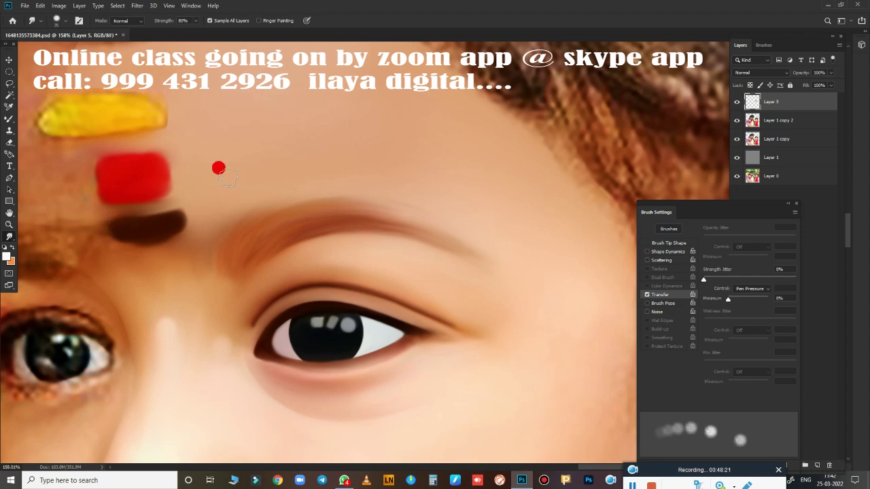
pyautogui.moveTo(228, 177)
pyautogui.mouseDown()
pyautogui.moveTo(196, 240)
pyautogui.moveTo(197, 272)
pyautogui.moveTo(141, 267)
pyautogui.moveTo(97, 249)
pyautogui.moveTo(181, 249)
pyautogui.moveTo(193, 261)
pyautogui.moveTo(172, 283)
pyautogui.mouseUp()
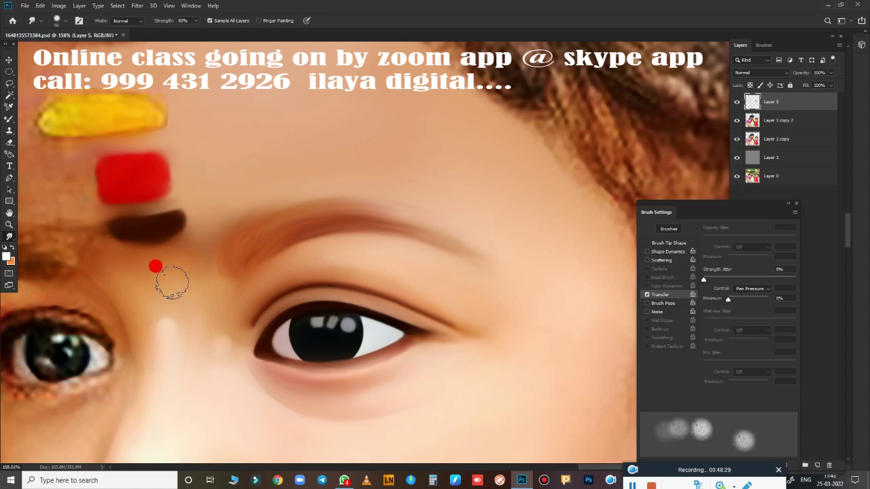
# Step: Blend the forehead skin into the hairline as feathered painted strands
pyautogui.moveTo(373, 213)
pyautogui.mouseDown()
pyautogui.moveTo(476, 256)
pyautogui.moveTo(462, 231)
pyautogui.moveTo(456, 281)
pyautogui.moveTo(291, 388)
pyautogui.mouseUp()
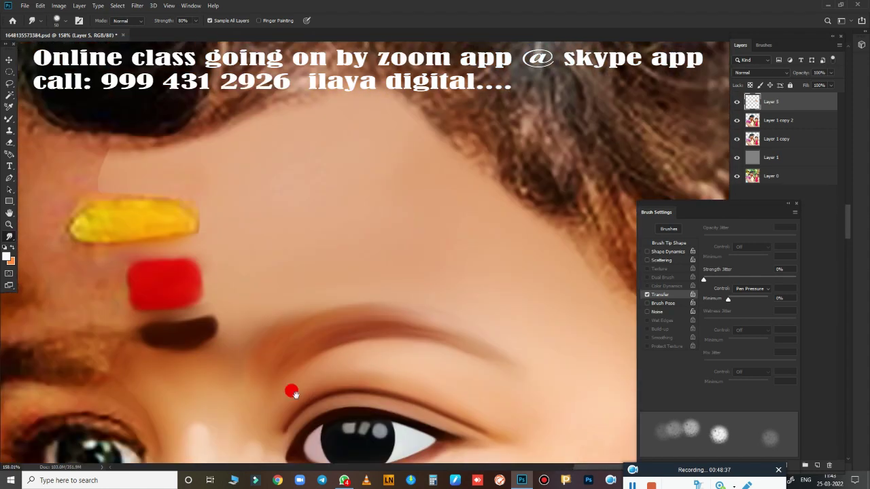
pyautogui.moveTo(433, 216); pyautogui.dragTo(442, 284)
pyautogui.moveTo(385, 166)
pyautogui.mouseDown()
pyautogui.moveTo(322, 143)
pyautogui.moveTo(344, 130)
pyautogui.moveTo(214, 196)
pyautogui.moveTo(148, 191)
pyautogui.moveTo(153, 179)
pyautogui.moveTo(122, 190)
pyautogui.moveTo(149, 205)
pyautogui.moveTo(170, 202)
pyautogui.moveTo(270, 156)
pyautogui.moveTo(257, 179)
pyautogui.moveTo(377, 137)
pyautogui.moveTo(346, 138)
pyautogui.moveTo(145, 196)
pyautogui.moveTo(399, 175)
pyautogui.moveTo(404, 134)
pyautogui.moveTo(359, 152)
pyautogui.moveTo(314, 138)
pyautogui.moveTo(182, 222)
pyautogui.moveTo(221, 192)
pyautogui.moveTo(371, 301)
pyautogui.moveTo(386, 340)
pyautogui.mouseUp()
# Step: Zoom from the whole face onto the lips and choose the Mixer Brush (Very Wet, Light Mix)
pyautogui.scroll(-3, 386, 340)
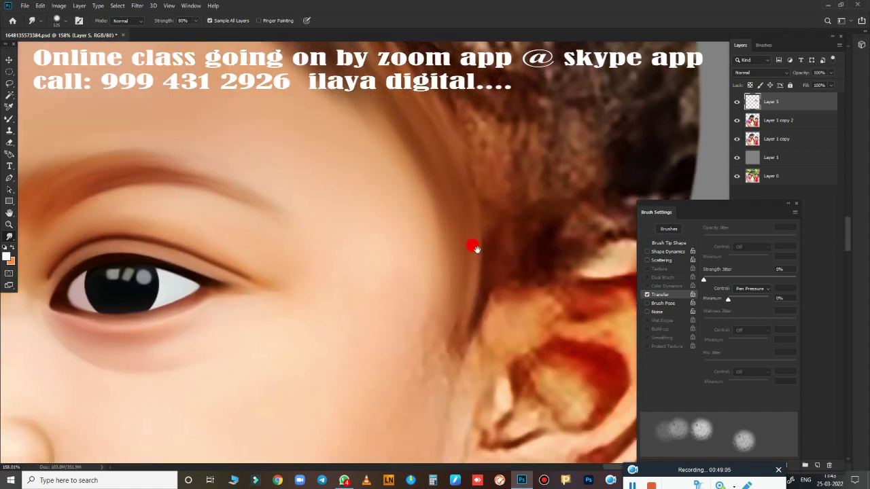
pyautogui.scroll(-2, 472, 247)
pyautogui.scroll(-5, 398, 281)
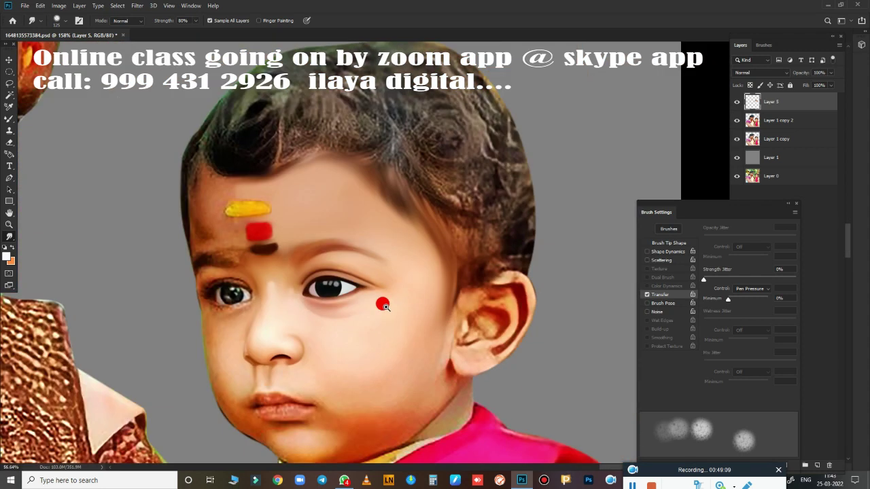
pyautogui.moveTo(383, 301); pyautogui.dragTo(594, 221)
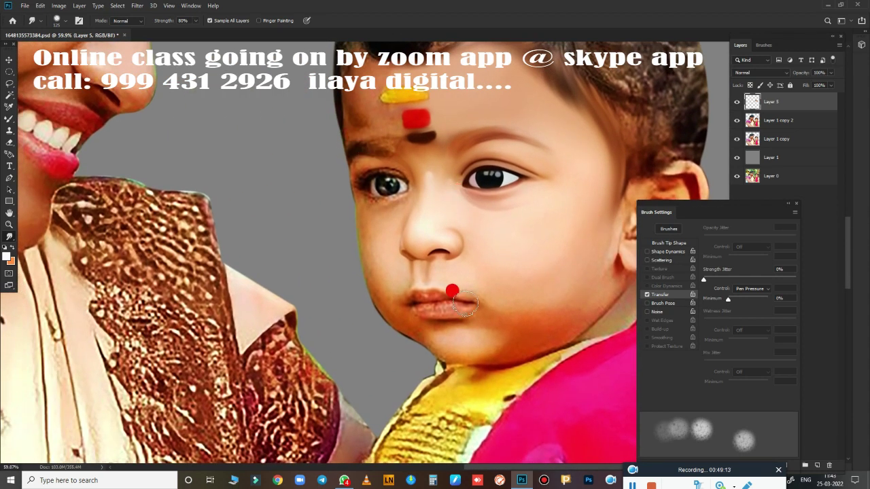
pyautogui.scroll(2, 482, 275)
pyautogui.scroll(2, 507, 217)
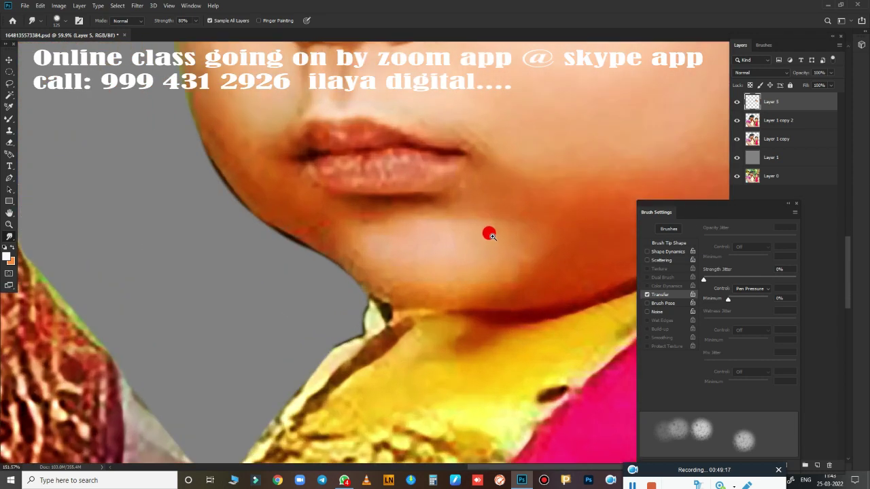
pyautogui.scroll(2, 489, 233)
pyautogui.scroll(2, 435, 214)
pyautogui.scroll(-1, 374, 208)
pyautogui.scroll(-1, 408, 277)
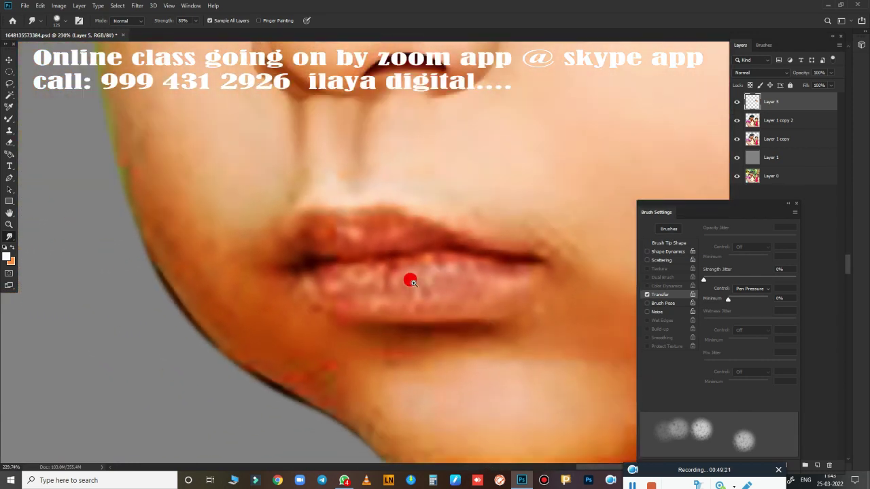
pyautogui.scroll(-3, 407, 278)
pyautogui.scroll(3, 437, 290)
pyautogui.press('b')
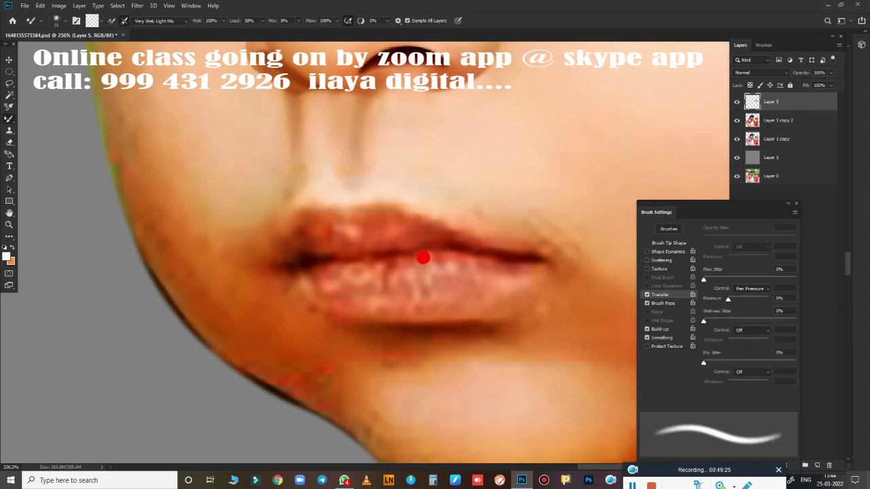
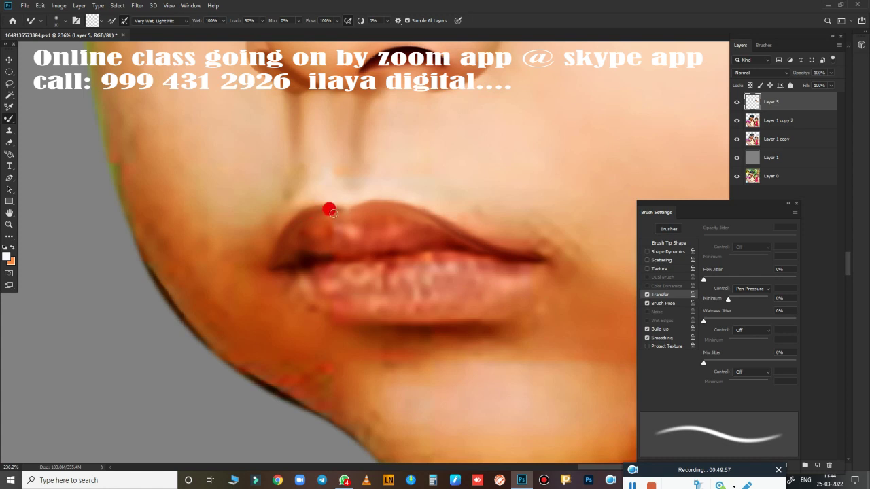
# Step: Darken and blend the crease between the child's lips with the Mixer Brush
pyautogui.moveTo(278, 262); pyautogui.dragTo(480, 256)
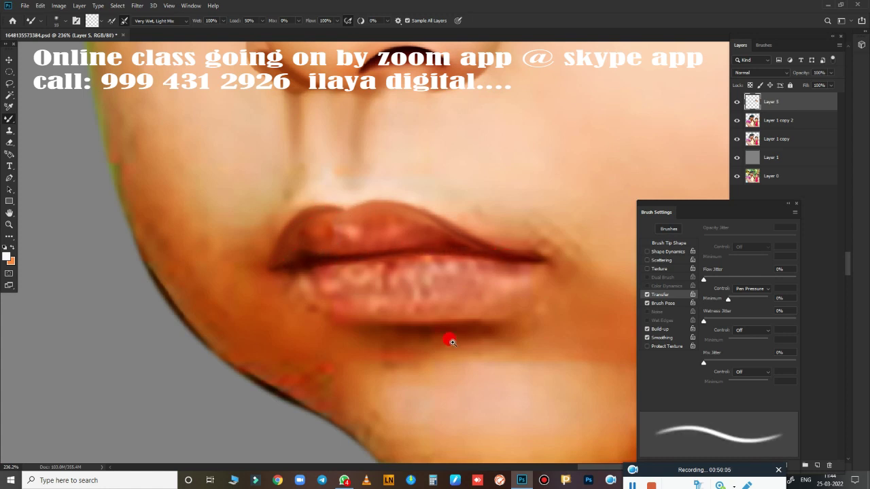
pyautogui.scroll(-2, 449, 341)
pyautogui.scroll(2, 427, 349)
pyautogui.scroll(3, 441, 359)
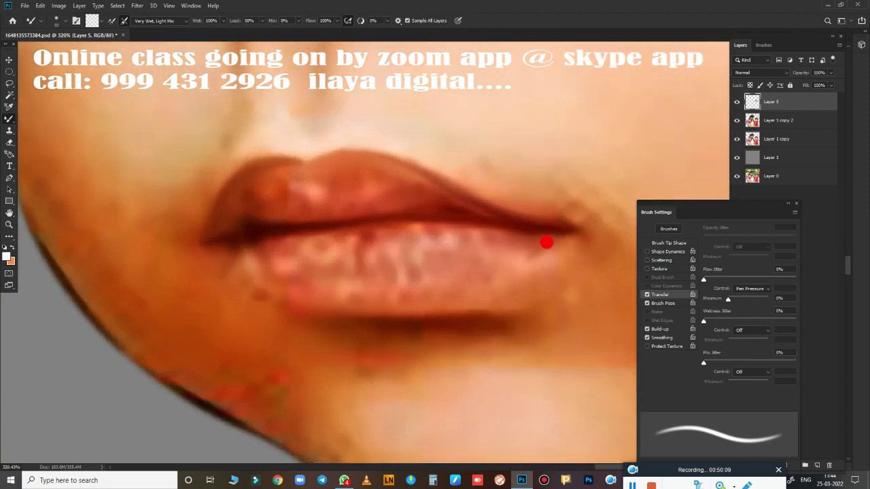
# Step: Paint and deepen short crease lines down from the right and left lip corners
pyautogui.moveTo(546, 242); pyautogui.dragTo(465, 296)
pyautogui.moveTo(552, 233)
pyautogui.mouseDown()
pyautogui.moveTo(481, 279)
pyautogui.moveTo(358, 302)
pyautogui.mouseUp()
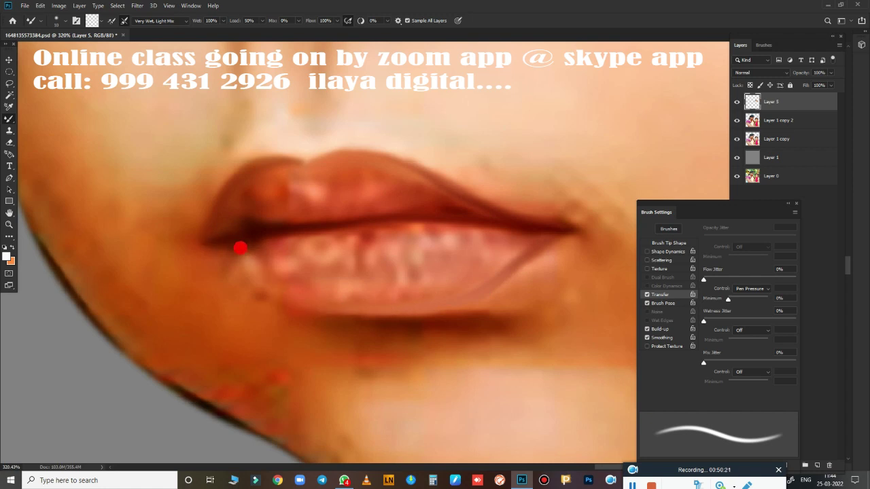
pyautogui.moveTo(250, 259); pyautogui.dragTo(283, 288)
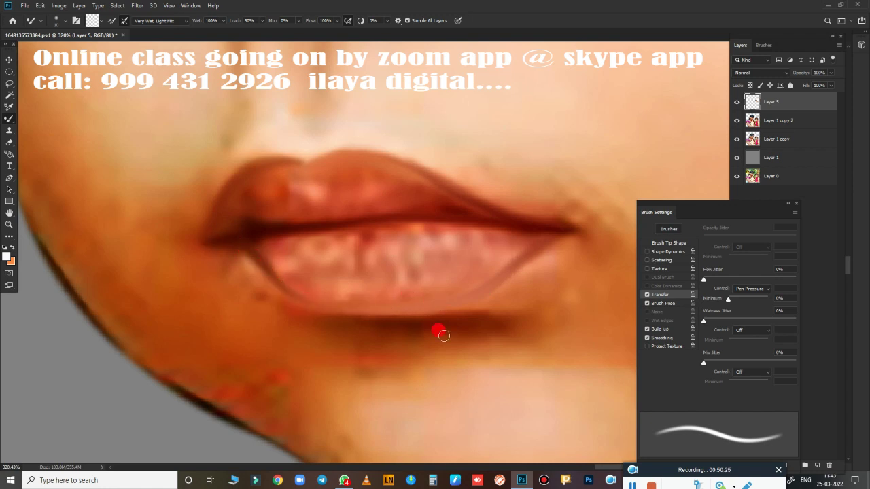
pyautogui.moveTo(443, 335); pyautogui.dragTo(398, 311)
pyautogui.moveTo(469, 305)
pyautogui.mouseDown()
pyautogui.moveTo(476, 224)
pyautogui.moveTo(511, 279)
pyautogui.moveTo(369, 268)
pyautogui.moveTo(439, 363)
pyautogui.mouseUp()
# Step: With the Smudge tool at 80%, smear the upper lip colour smooth and soften the lip line
pyautogui.press('r')
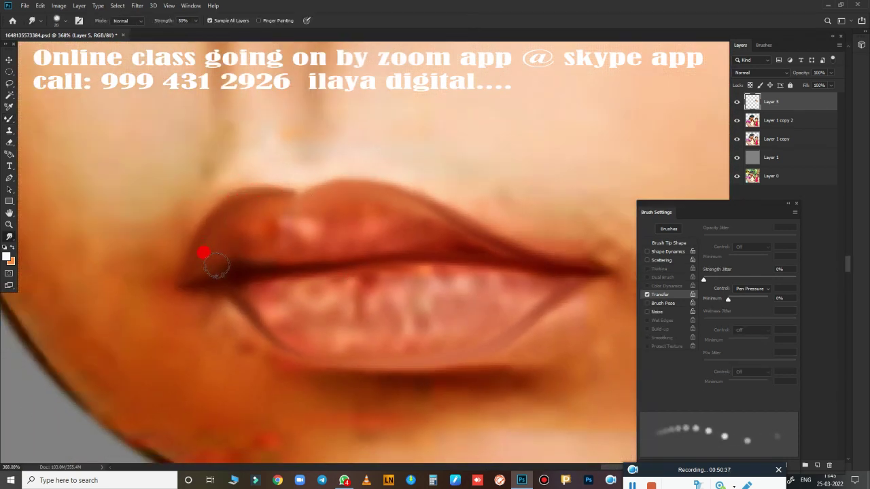
pyautogui.moveTo(261, 249)
pyautogui.mouseDown()
pyautogui.moveTo(317, 231)
pyautogui.moveTo(258, 250)
pyautogui.moveTo(301, 188)
pyautogui.moveTo(335, 210)
pyautogui.moveTo(348, 192)
pyautogui.moveTo(509, 249)
pyautogui.moveTo(399, 244)
pyautogui.mouseUp()
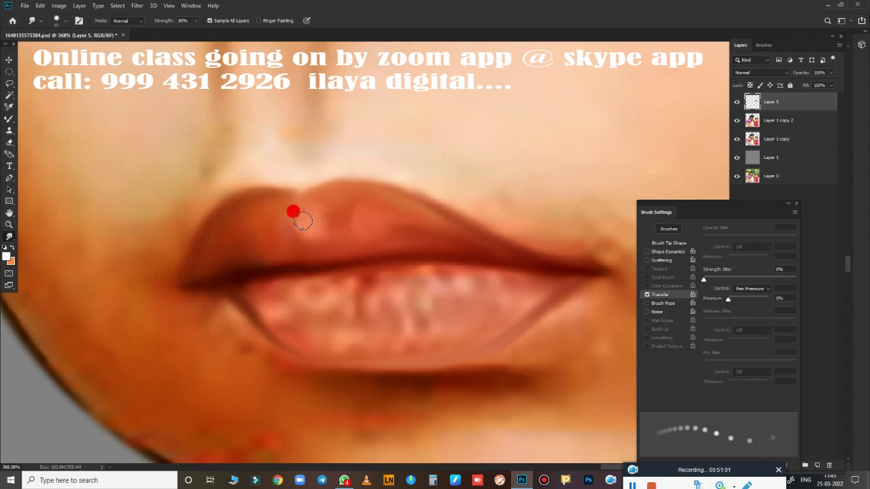
pyautogui.moveTo(303, 220); pyautogui.dragTo(308, 244)
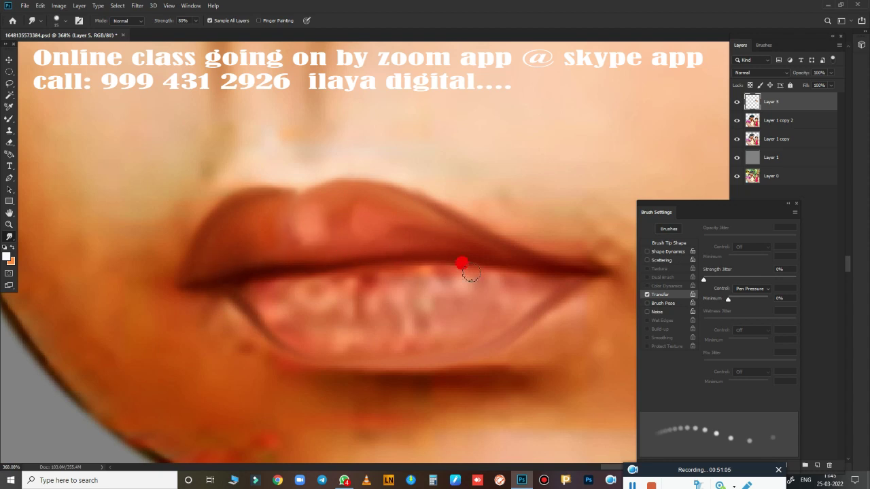
pyautogui.click(212, 254)
pyautogui.moveTo(403, 220)
pyautogui.mouseDown()
pyautogui.moveTo(379, 193)
pyautogui.moveTo(491, 243)
pyautogui.moveTo(369, 194)
pyautogui.moveTo(299, 204)
pyautogui.moveTo(278, 184)
pyautogui.moveTo(303, 184)
pyautogui.mouseUp()
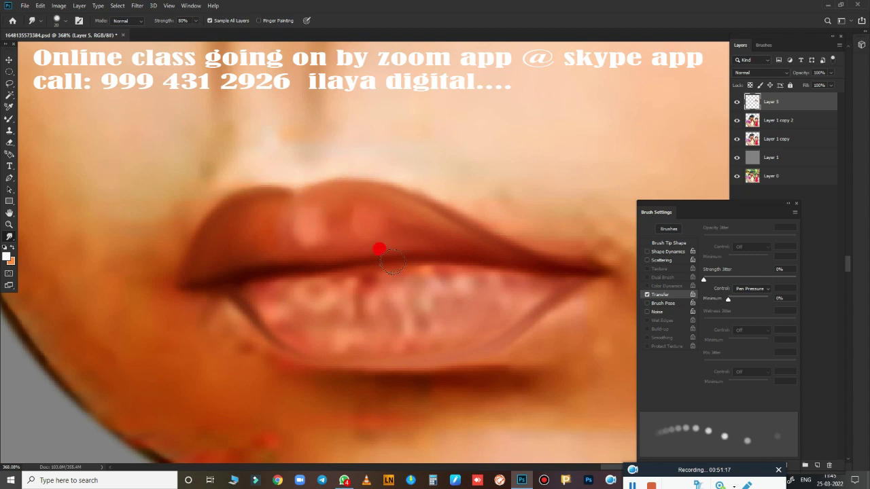
pyautogui.scroll(-2, 395, 147)
pyautogui.scroll(-1, 534, 266)
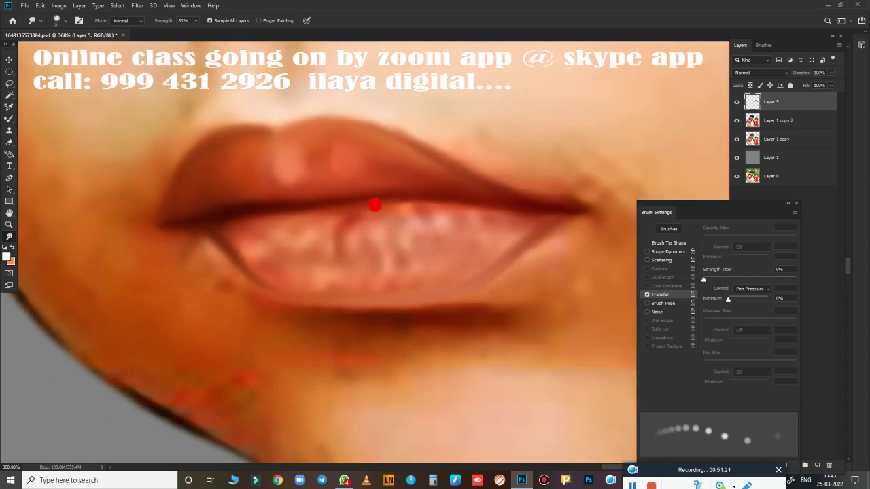
pyautogui.moveTo(366, 211)
pyautogui.mouseDown()
pyautogui.moveTo(528, 210)
pyautogui.moveTo(225, 221)
pyautogui.moveTo(243, 254)
pyautogui.moveTo(278, 282)
pyautogui.moveTo(329, 292)
pyautogui.mouseUp()
# Step: With the Mixer Brush, trace a dark line along the lower-lip edge from both corners
pyautogui.press('b')
pyautogui.moveTo(220, 237)
pyautogui.mouseDown()
pyautogui.moveTo(322, 290)
pyautogui.moveTo(495, 217)
pyautogui.mouseUp()
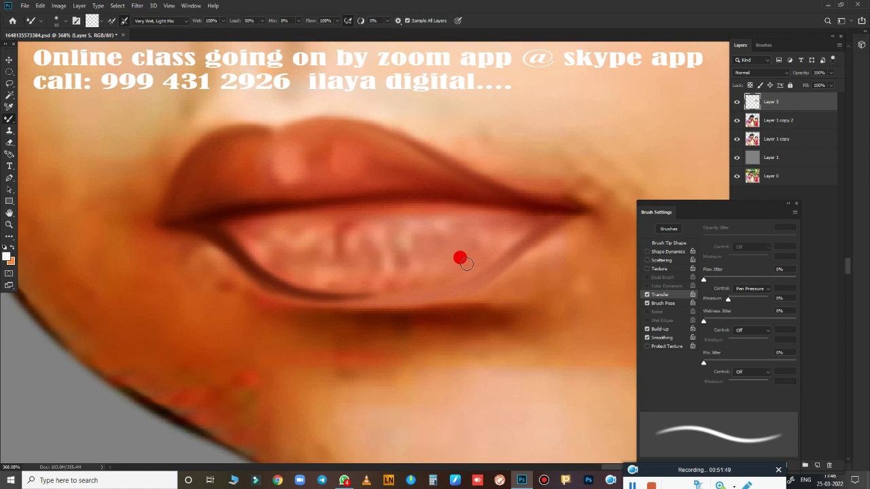
pyautogui.scroll(-3, 481, 303)
pyautogui.scroll(2, 497, 310)
pyautogui.scroll(-1, 491, 305)
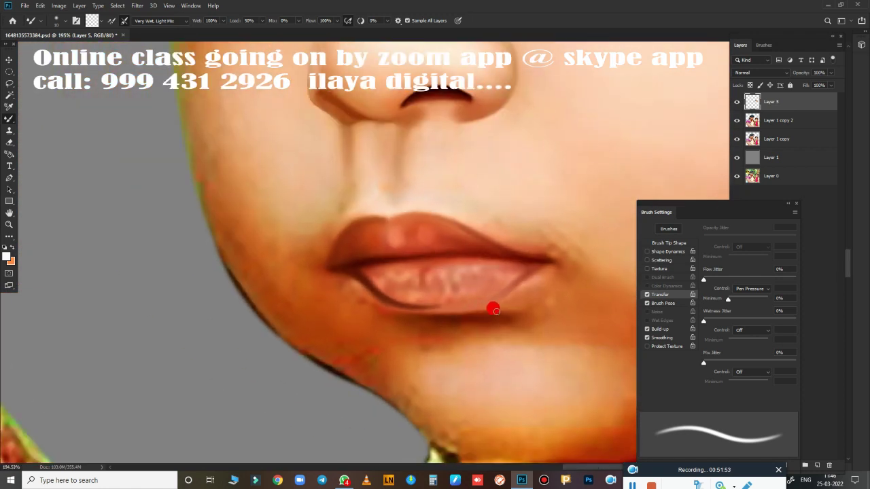
pyautogui.scroll(1, 497, 307)
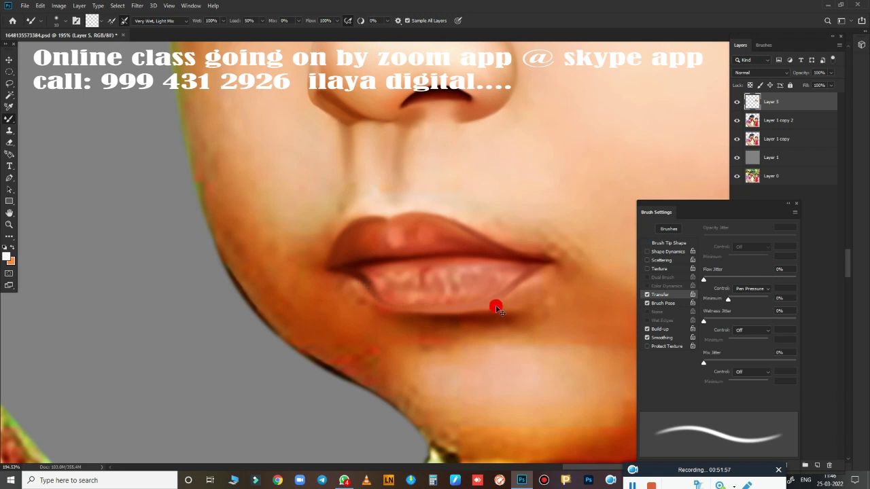
pyautogui.scroll(2, 501, 261)
pyautogui.scroll(2, 505, 179)
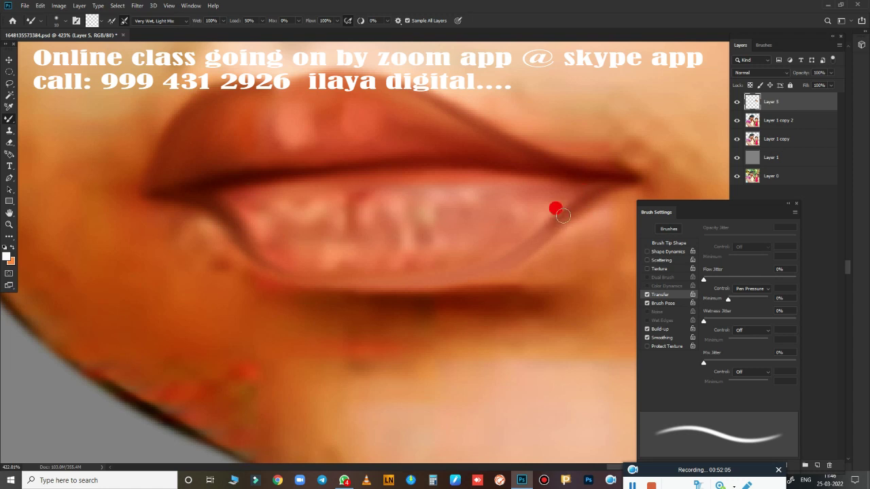
pyautogui.moveTo(563, 215)
pyautogui.mouseDown()
pyautogui.moveTo(486, 272)
pyautogui.moveTo(403, 279)
pyautogui.mouseUp()
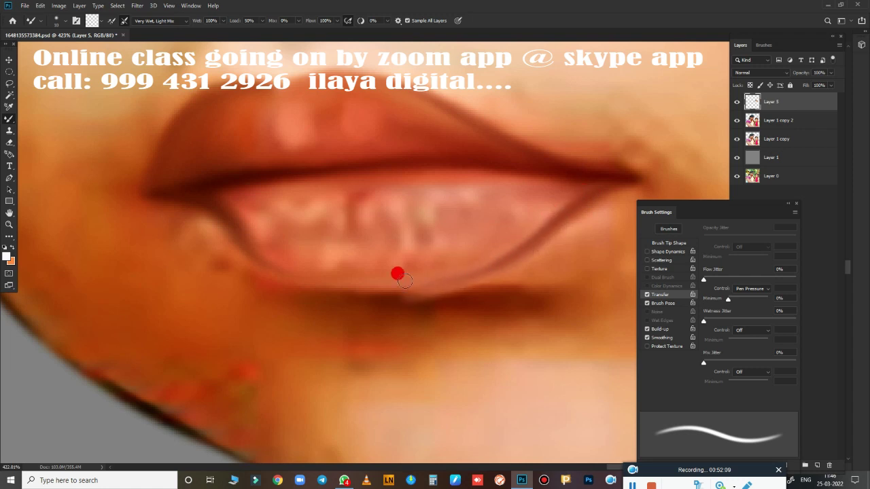
pyautogui.moveTo(243, 242)
pyautogui.mouseDown()
pyautogui.moveTo(254, 252)
pyautogui.moveTo(420, 284)
pyautogui.mouseUp()
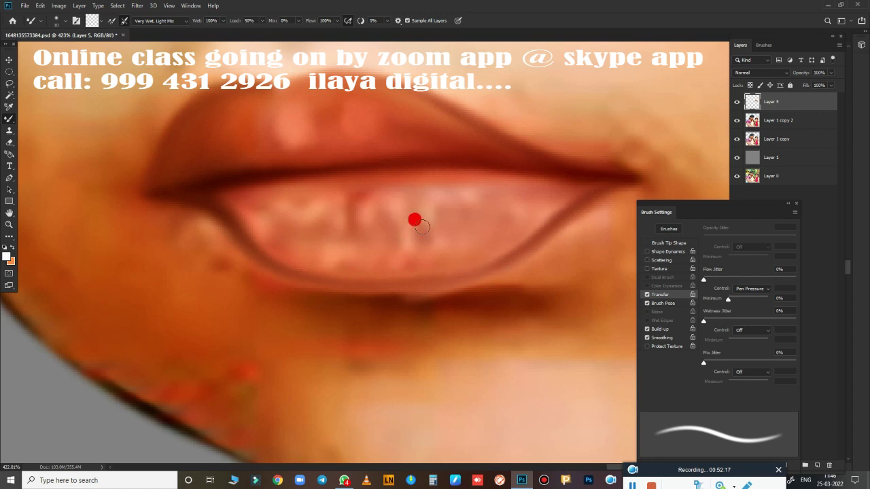
# Step: Smudge the lower lip colour left and right and reshape the upper-lip highlight
pyautogui.press('r')
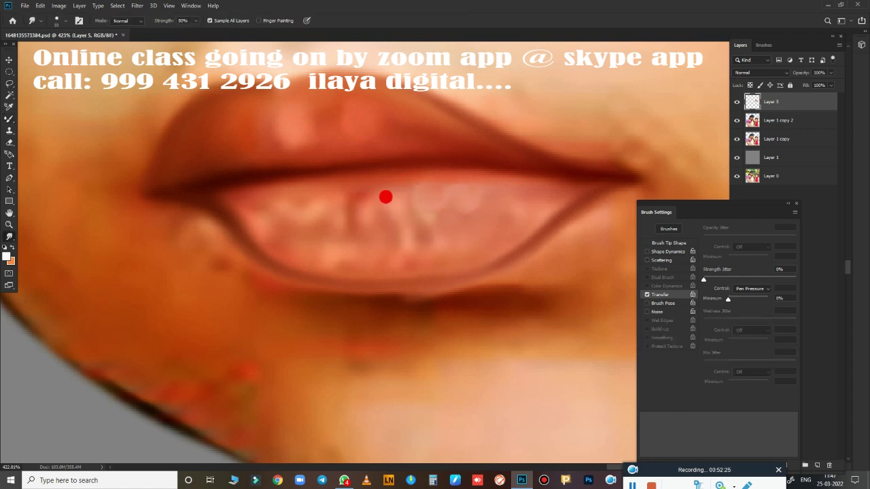
pyautogui.moveTo(383, 194)
pyautogui.mouseDown()
pyautogui.moveTo(309, 192)
pyautogui.moveTo(254, 224)
pyautogui.mouseUp()
pyautogui.moveTo(352, 225); pyautogui.dragTo(522, 208)
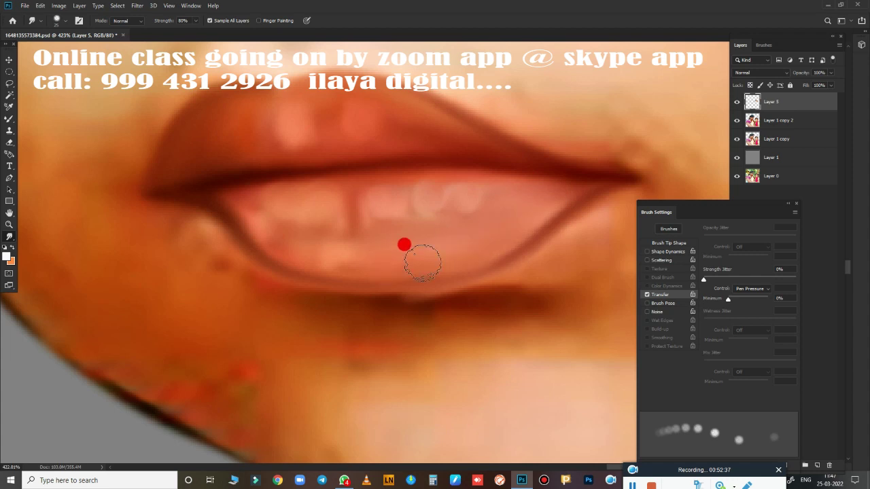
pyautogui.moveTo(522, 208)
pyautogui.mouseDown()
pyautogui.moveTo(283, 234)
pyautogui.moveTo(376, 202)
pyautogui.moveTo(383, 224)
pyautogui.moveTo(428, 203)
pyautogui.moveTo(471, 227)
pyautogui.moveTo(317, 225)
pyautogui.moveTo(279, 208)
pyautogui.moveTo(269, 190)
pyautogui.moveTo(510, 170)
pyautogui.moveTo(466, 229)
pyautogui.moveTo(243, 224)
pyautogui.mouseUp()
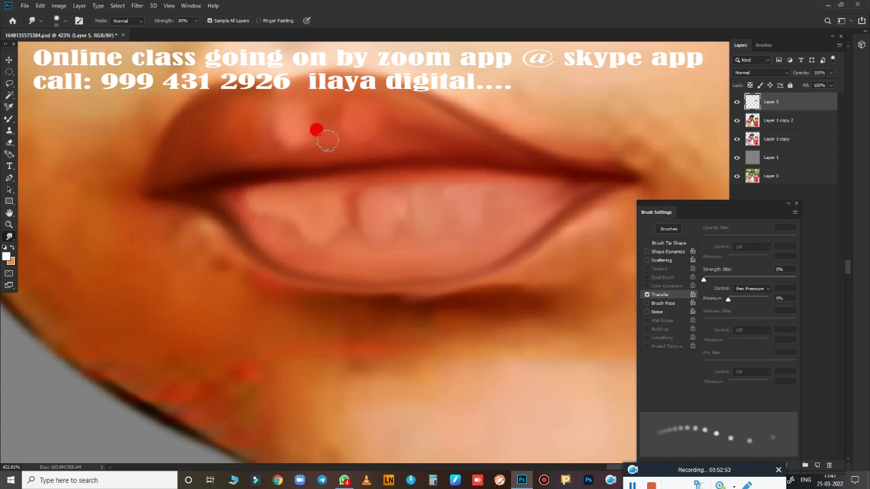
pyautogui.moveTo(327, 140); pyautogui.dragTo(281, 111)
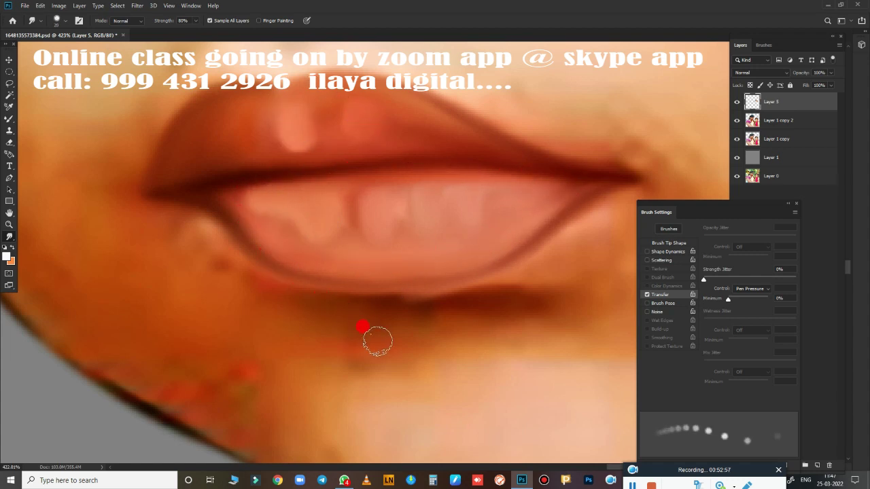
# Step: Soften the lip edge and blend the lower lip into smooth colour
pyautogui.hotkey('ctrl', '0')
pyautogui.scroll(3, 363, 306)
pyautogui.scroll(5, 353, 258)
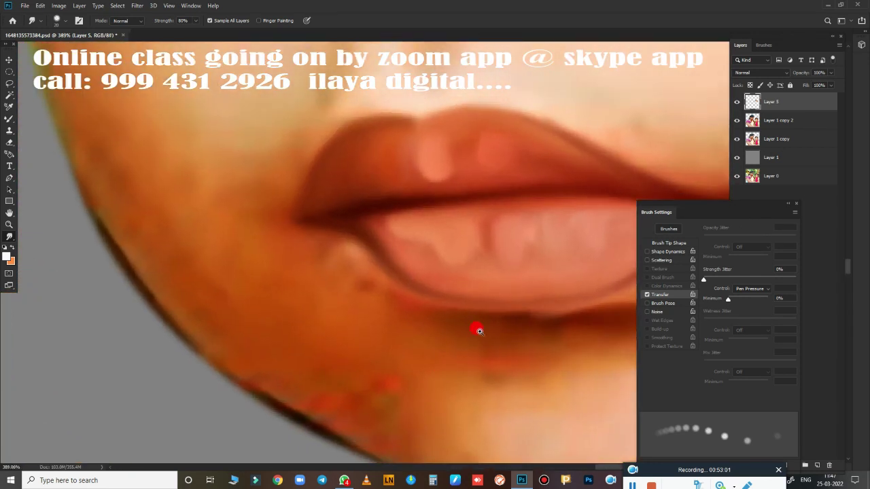
pyautogui.moveTo(269, 184)
pyautogui.mouseDown()
pyautogui.moveTo(341, 220)
pyautogui.moveTo(306, 208)
pyautogui.moveTo(383, 192)
pyautogui.mouseUp()
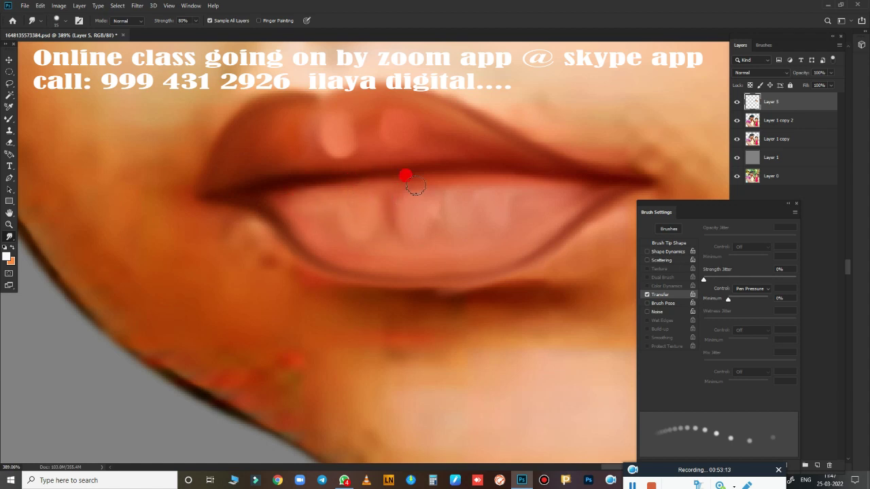
pyautogui.moveTo(420, 233)
pyautogui.mouseDown()
pyautogui.moveTo(425, 196)
pyautogui.moveTo(458, 222)
pyautogui.moveTo(532, 197)
pyautogui.moveTo(503, 232)
pyautogui.moveTo(363, 225)
pyautogui.mouseUp()
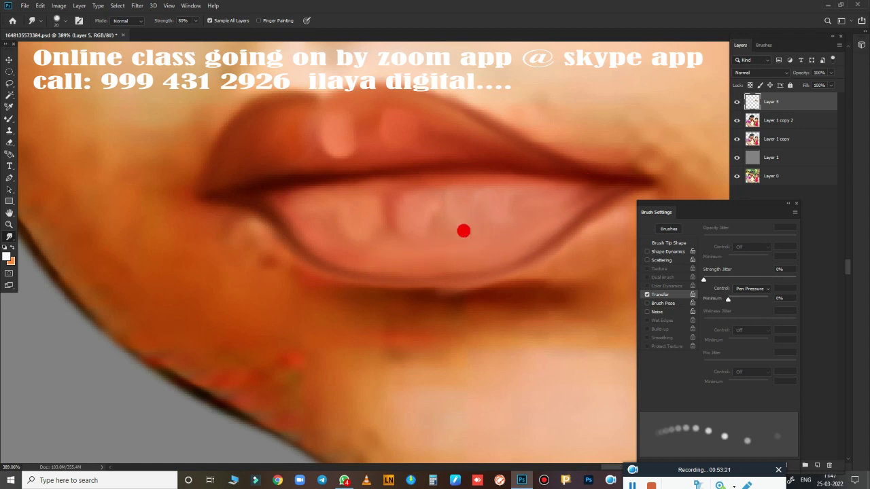
pyautogui.scroll(-2, 417, 315)
pyautogui.scroll(-2, 437, 293)
pyautogui.scroll(-2, 394, 254)
# Step: With the Mixer Brush on Layer 5, lightly blend the upper lip and smear its outline
pyautogui.press('b')
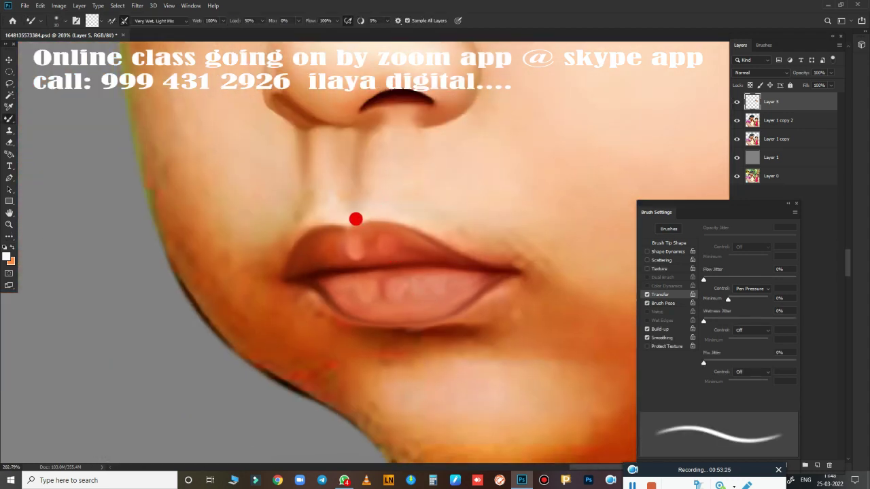
pyautogui.moveTo(356, 219)
pyautogui.mouseDown()
pyautogui.moveTo(349, 210)
pyautogui.moveTo(372, 222)
pyautogui.mouseUp()
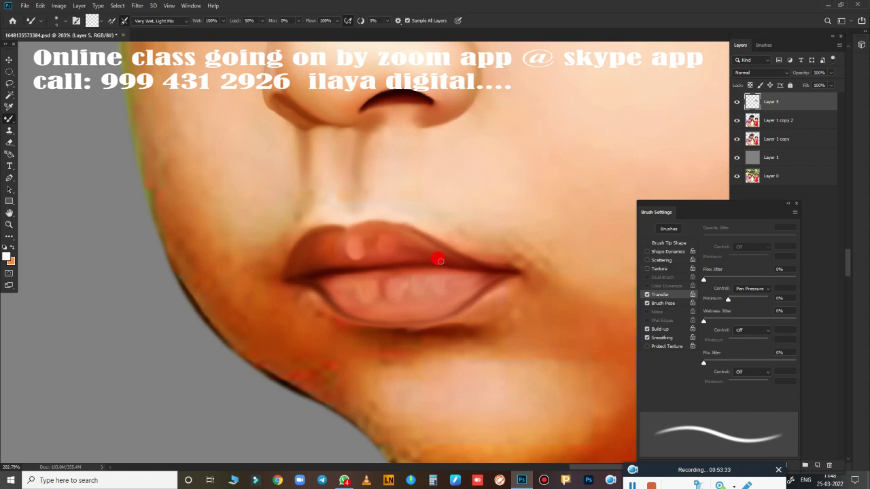
pyautogui.moveTo(448, 270)
pyautogui.mouseDown()
pyautogui.moveTo(569, 220)
pyautogui.moveTo(520, 180)
pyautogui.mouseUp()
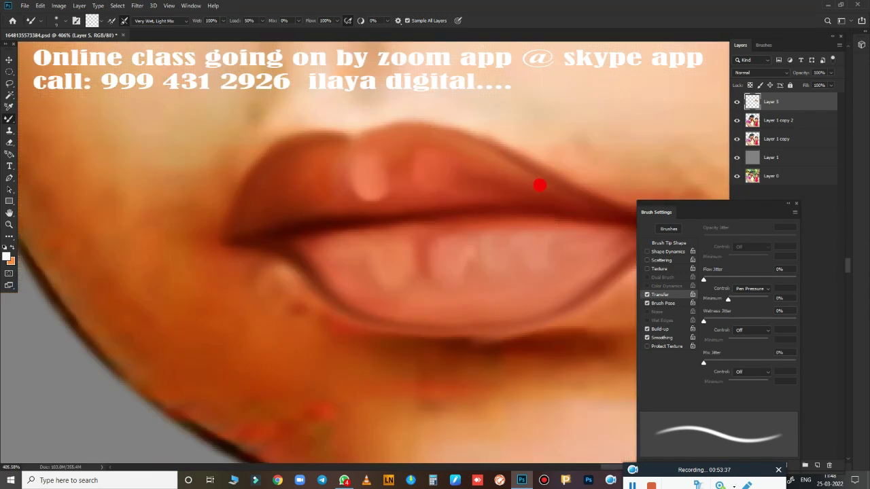
pyautogui.moveTo(431, 121)
pyautogui.mouseDown()
pyautogui.moveTo(388, 120)
pyautogui.moveTo(356, 132)
pyautogui.mouseUp()
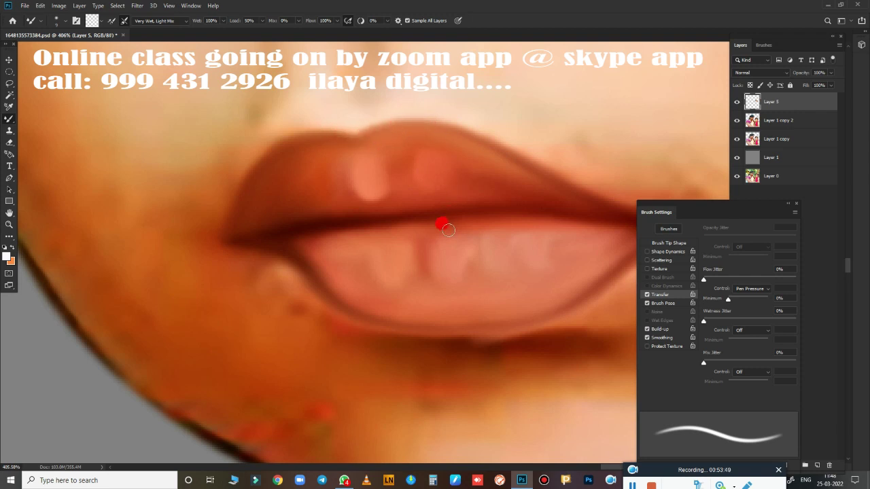
pyautogui.moveTo(448, 230)
pyautogui.mouseDown()
pyautogui.moveTo(427, 208)
pyautogui.moveTo(412, 258)
pyautogui.moveTo(359, 245)
pyautogui.mouseUp()
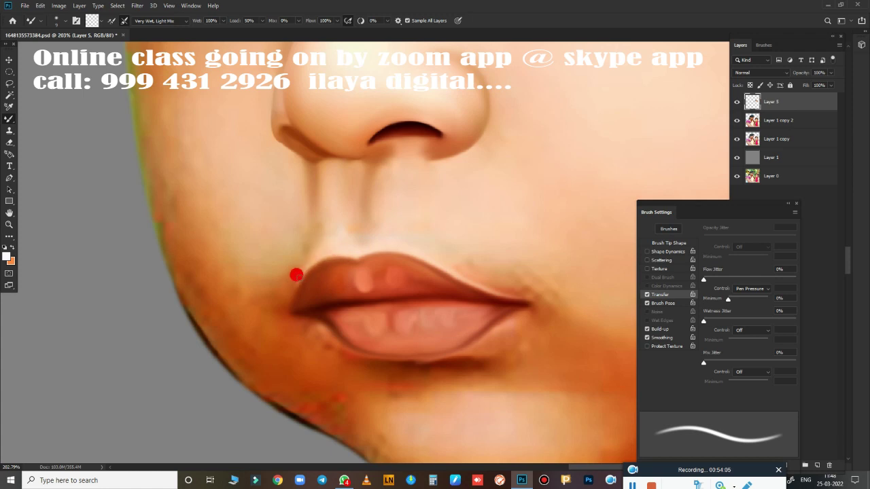
pyautogui.moveTo(345, 307)
pyautogui.mouseDown()
pyautogui.moveTo(507, 247)
pyautogui.moveTo(286, 208)
pyautogui.mouseUp()
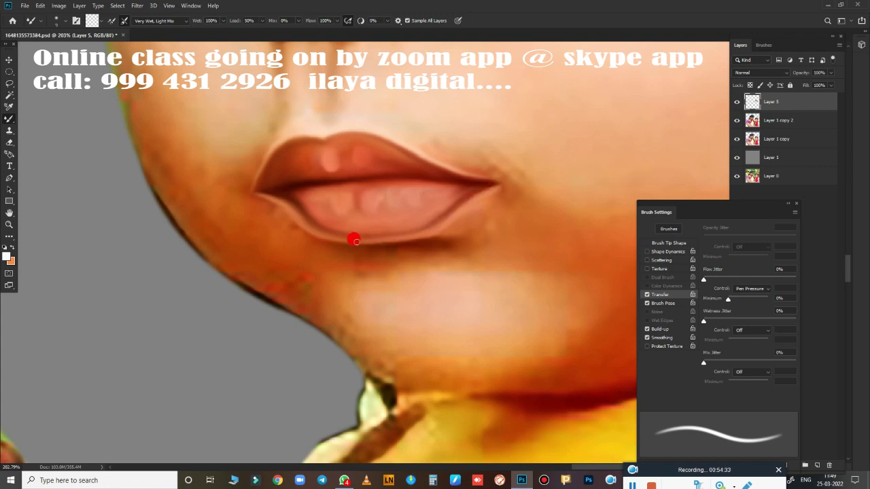
pyautogui.scroll(-5, 470, 278)
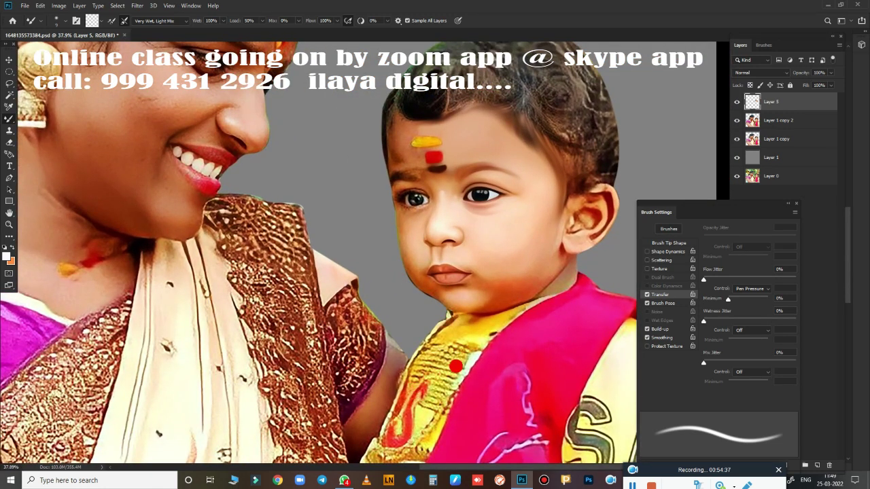
pyautogui.scroll(5, 464, 302)
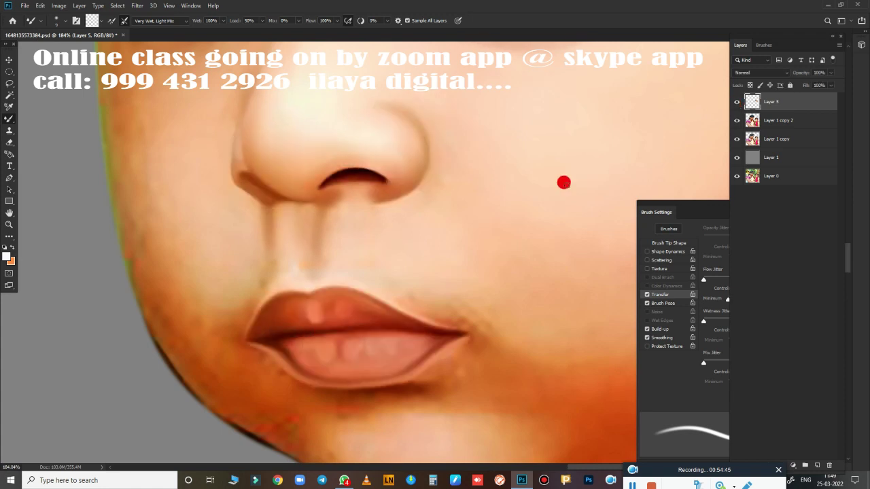
# Step: Smudge the skin just below the nose and along the lower lip edge
pyautogui.press('r')
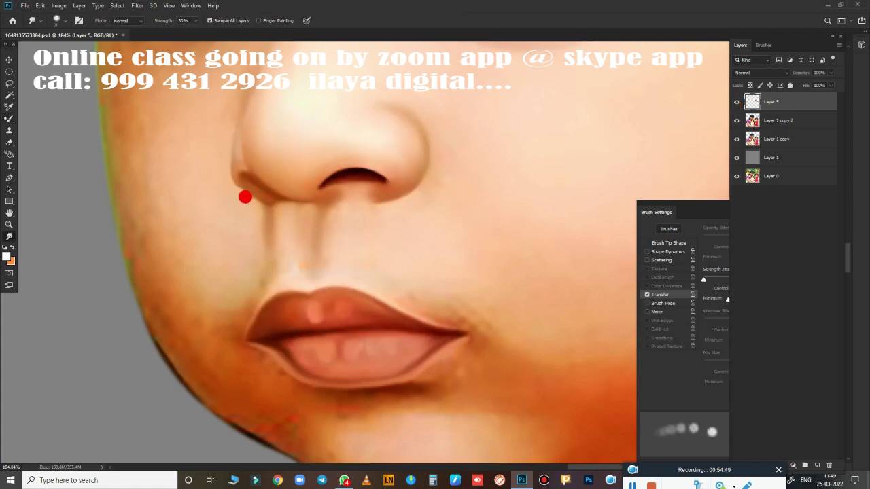
pyautogui.moveTo(261, 211)
pyautogui.mouseDown()
pyautogui.moveTo(281, 215)
pyautogui.moveTo(319, 287)
pyautogui.moveTo(297, 284)
pyautogui.moveTo(292, 326)
pyautogui.moveTo(312, 206)
pyautogui.moveTo(319, 236)
pyautogui.moveTo(292, 217)
pyautogui.moveTo(360, 214)
pyautogui.moveTo(358, 257)
pyautogui.moveTo(408, 290)
pyautogui.moveTo(391, 279)
pyautogui.moveTo(420, 238)
pyautogui.moveTo(414, 181)
pyautogui.moveTo(455, 287)
pyautogui.moveTo(413, 279)
pyautogui.moveTo(466, 246)
pyautogui.moveTo(476, 327)
pyautogui.moveTo(252, 206)
pyautogui.moveTo(200, 314)
pyautogui.moveTo(179, 295)
pyautogui.mouseUp()
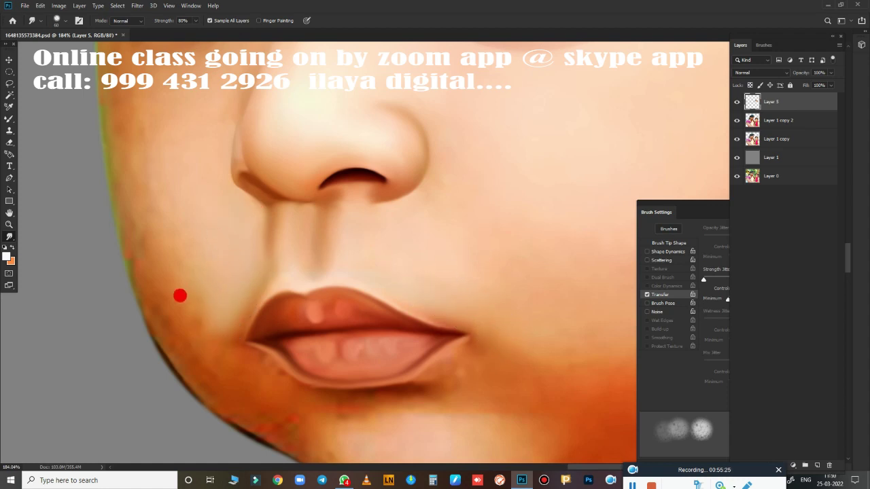
pyautogui.scroll(-3, 405, 247)
pyautogui.moveTo(320, 255)
pyautogui.mouseDown()
pyautogui.moveTo(340, 235)
pyautogui.moveTo(322, 235)
pyautogui.moveTo(419, 211)
pyautogui.moveTo(446, 194)
pyautogui.moveTo(414, 210)
pyautogui.moveTo(410, 224)
pyautogui.moveTo(424, 221)
pyautogui.moveTo(229, 197)
pyautogui.moveTo(315, 252)
pyautogui.moveTo(355, 292)
pyautogui.moveTo(318, 308)
pyautogui.moveTo(324, 278)
pyautogui.moveTo(409, 239)
pyautogui.moveTo(336, 313)
pyautogui.moveTo(421, 324)
pyautogui.moveTo(449, 241)
pyautogui.moveTo(489, 306)
pyautogui.mouseUp()
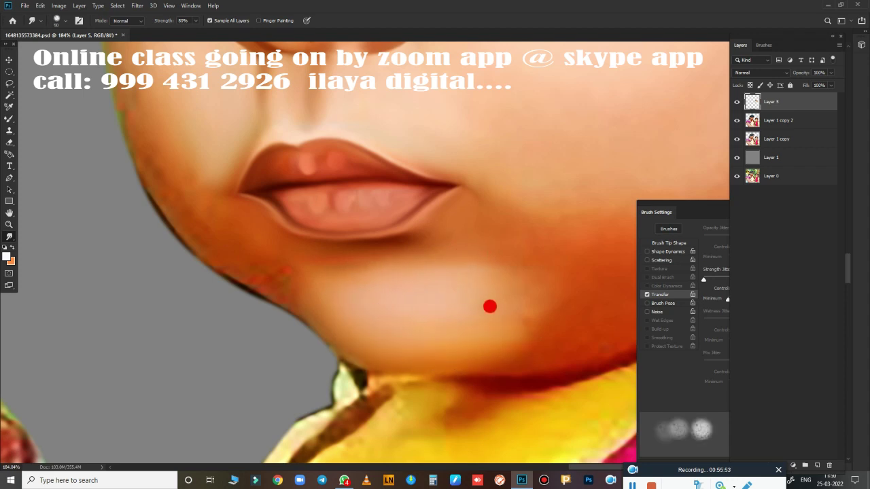
pyautogui.scroll(-5, 489, 307)
pyautogui.scroll(3, 492, 317)
pyautogui.scroll(2, 491, 269)
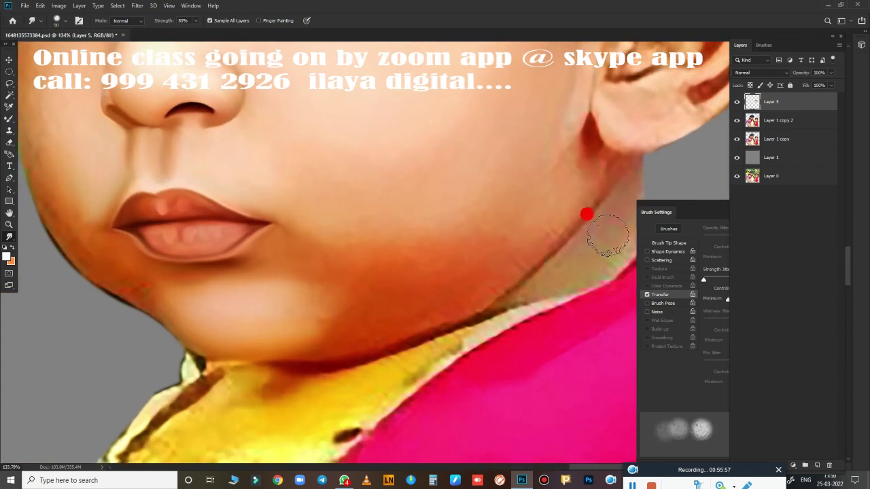
# Step: Start a Pen path beside the ear and curve it along the left jawline
pyautogui.scroll(-2, 585, 228)
pyautogui.press('p')
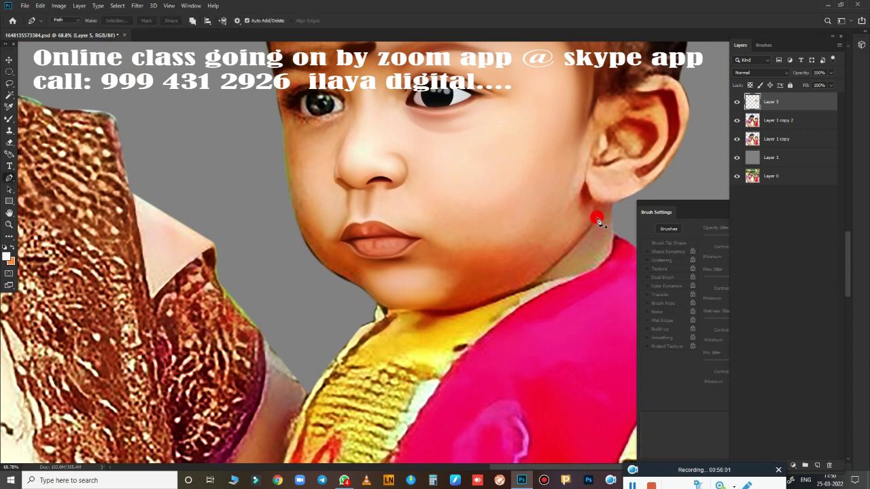
pyautogui.click(597, 218)
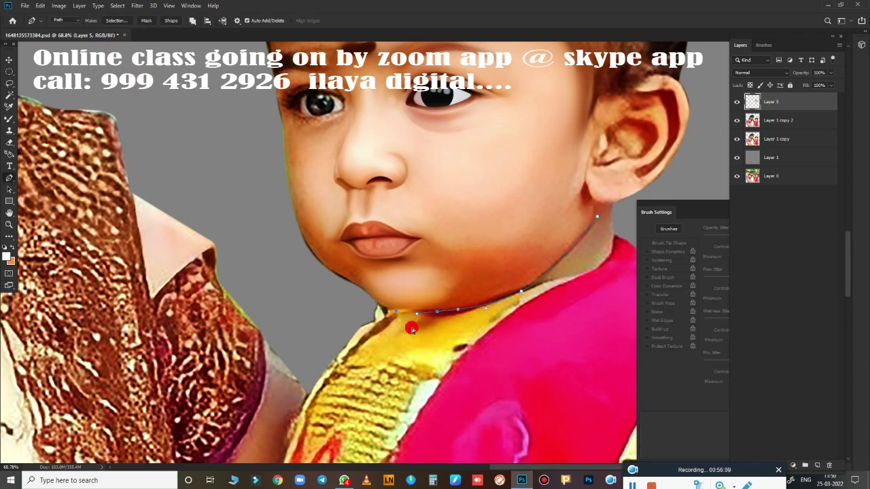
pyautogui.scroll(3, 412, 330)
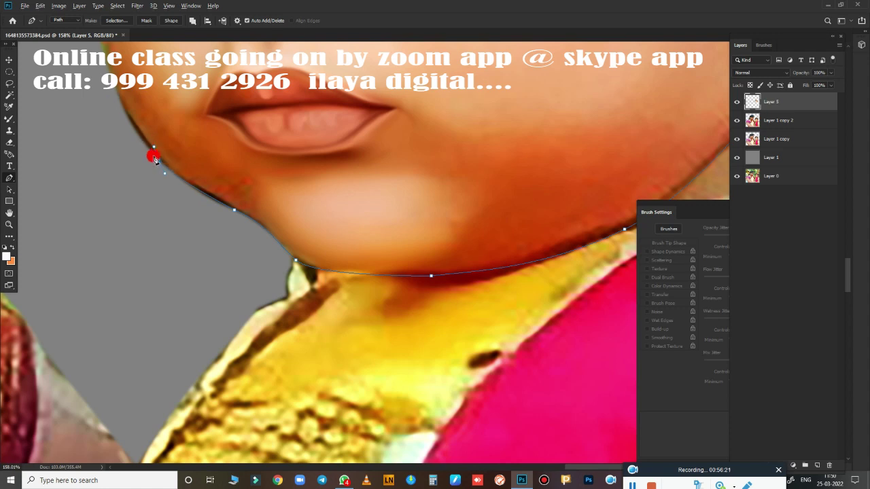
pyautogui.moveTo(253, 222); pyautogui.dragTo(464, 303)
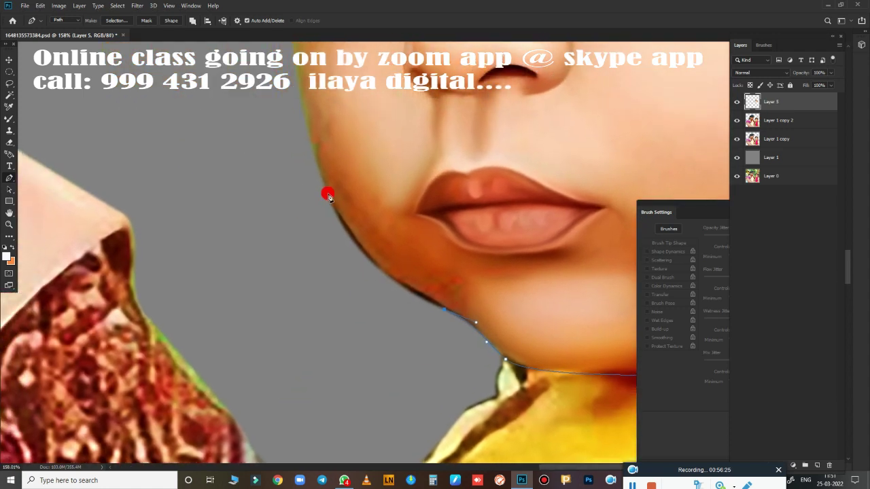
pyautogui.moveTo(310, 134); pyautogui.dragTo(303, 116)
# Step: Extend the path below the nose and across the cheek to the ear, then load it as a selection
pyautogui.moveTo(300, 76); pyautogui.dragTo(291, 54)
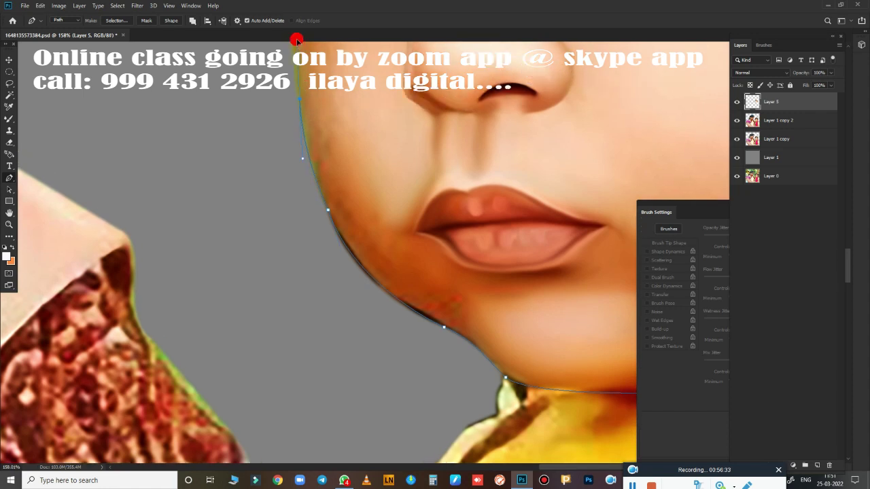
pyautogui.moveTo(352, 112); pyautogui.dragTo(408, 143)
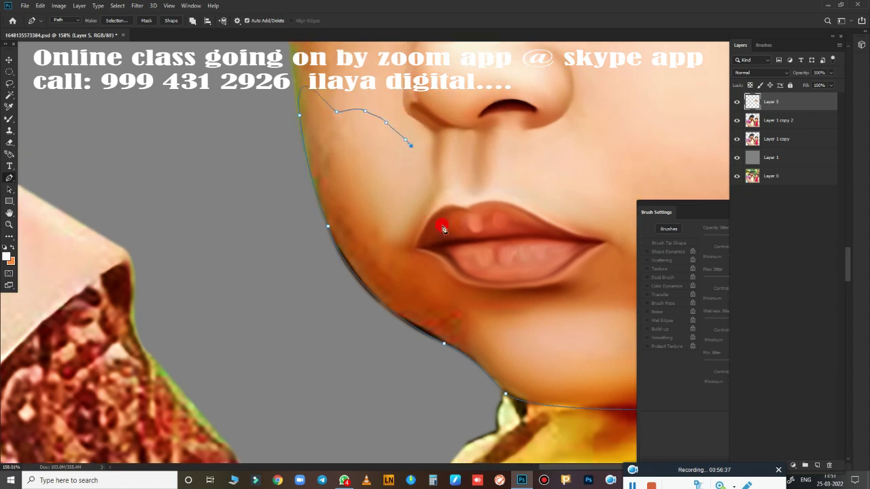
pyautogui.scroll(-3, 442, 227)
pyautogui.scroll(-2, 582, 278)
pyautogui.moveTo(383, 233)
pyautogui.mouseDown()
pyautogui.moveTo(458, 128)
pyautogui.moveTo(532, 156)
pyautogui.mouseUp()
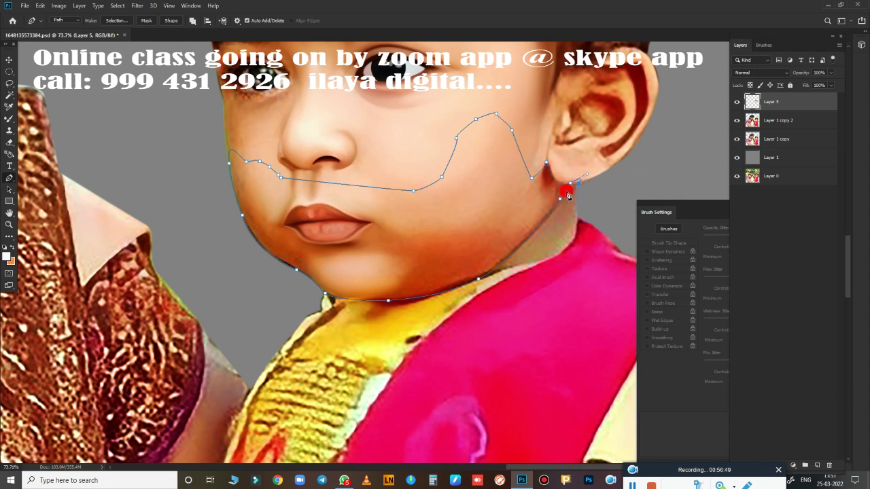
pyautogui.hotkey('ctrl', 'Return')
# Step: Feather the selection by 2.5 pixels and smudge the jawline from ear to chin with a larger brush
pyautogui.hotkey('shift', 'F6')
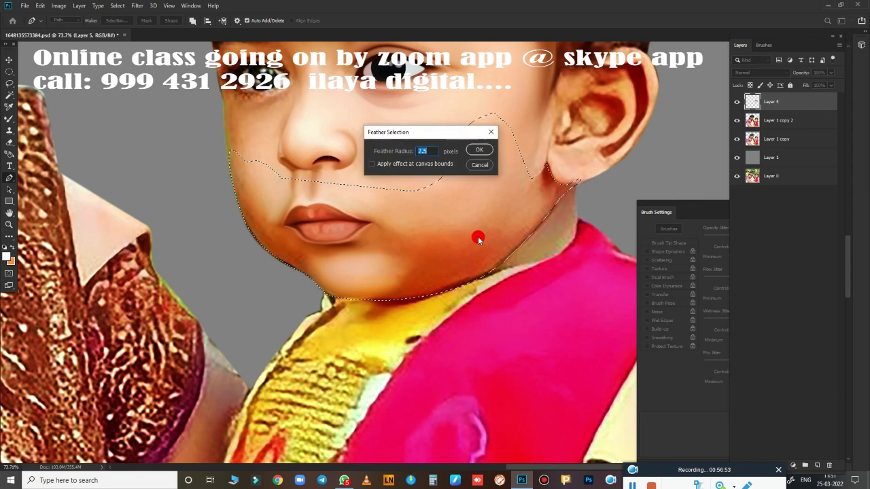
pyautogui.press('Return')
pyautogui.scroll(3, 478, 241)
pyautogui.press('r')
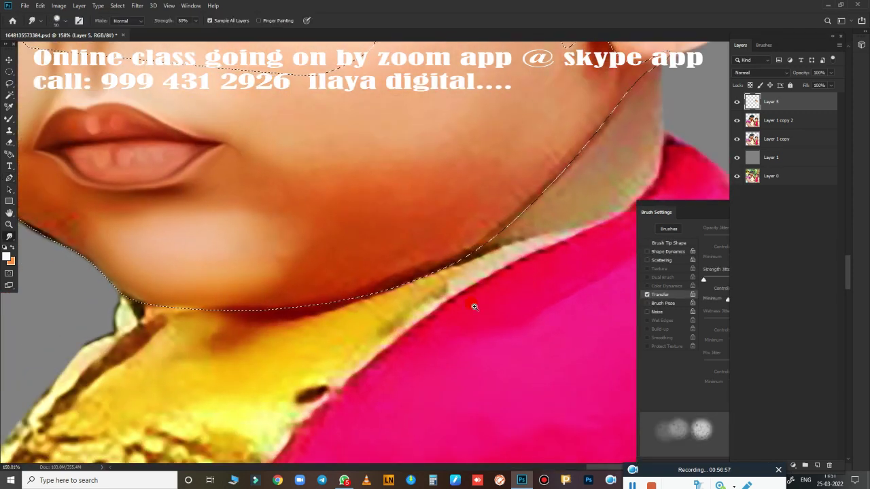
pyautogui.scroll(-3, 474, 305)
pyautogui.scroll(-3, 437, 320)
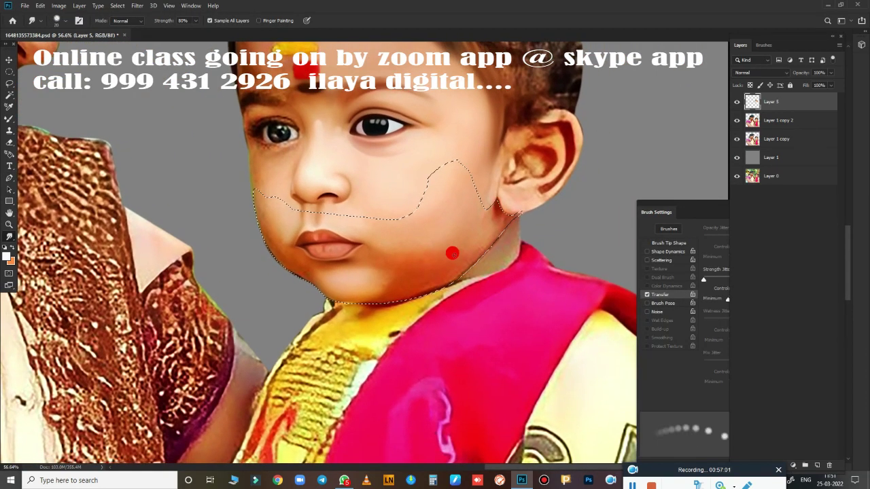
pyautogui.press(']')
pyautogui.press(']')
pyautogui.press(']')
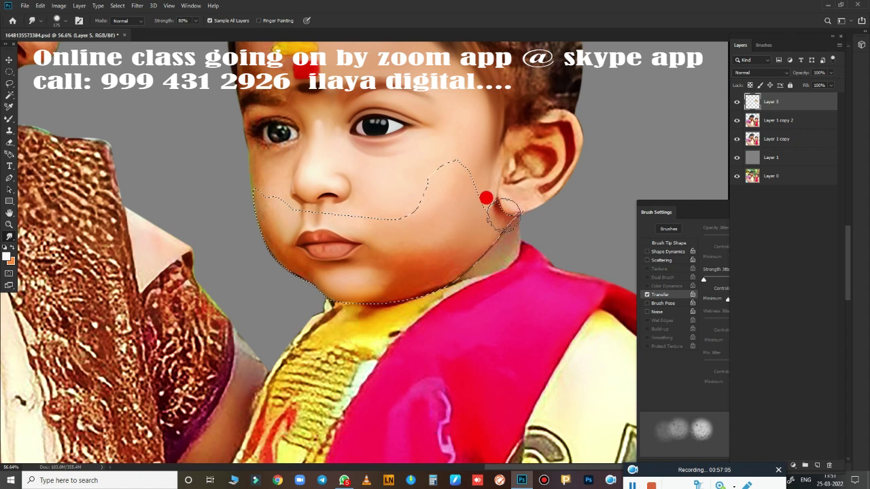
pyautogui.moveTo(486, 227)
pyautogui.mouseDown()
pyautogui.moveTo(453, 194)
pyautogui.moveTo(460, 238)
pyautogui.moveTo(446, 276)
pyautogui.moveTo(371, 311)
pyautogui.moveTo(330, 281)
pyautogui.moveTo(371, 237)
pyautogui.moveTo(324, 256)
pyautogui.moveTo(392, 208)
pyautogui.moveTo(405, 210)
pyautogui.moveTo(405, 233)
pyautogui.moveTo(380, 278)
pyautogui.moveTo(367, 267)
pyautogui.moveTo(460, 220)
pyautogui.moveTo(423, 166)
pyautogui.moveTo(388, 221)
pyautogui.moveTo(442, 242)
pyautogui.mouseUp()
# Step: Blend the left edge of the jaw inside the feathered selection
pyautogui.scroll(3, 441, 255)
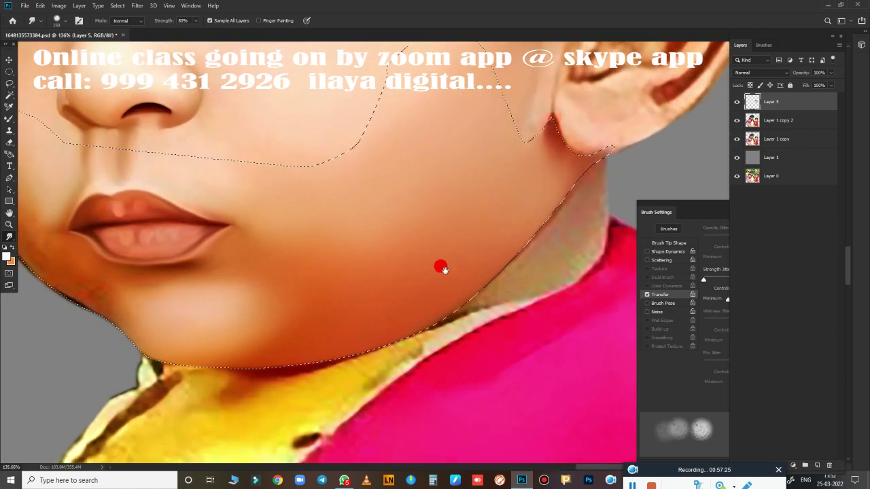
pyautogui.scroll(2, 408, 265)
pyautogui.scroll(-2, 401, 395)
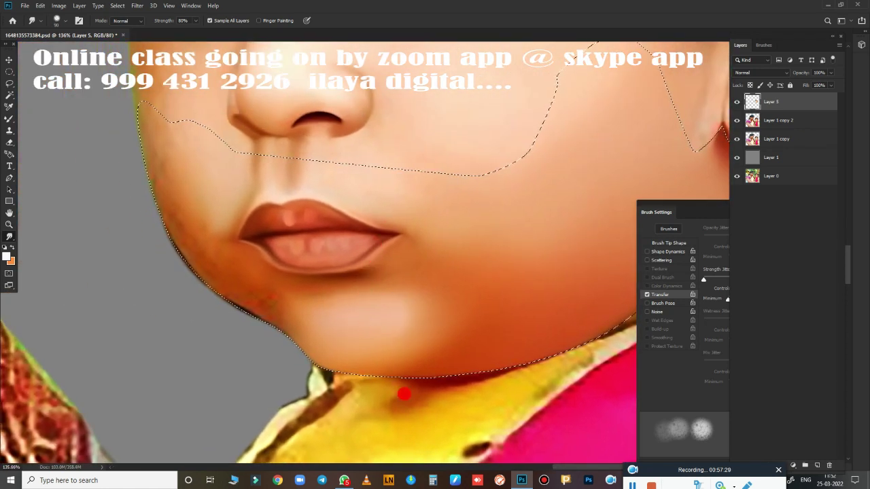
pyautogui.moveTo(401, 394)
pyautogui.mouseDown()
pyautogui.moveTo(551, 301)
pyautogui.moveTo(462, 260)
pyautogui.moveTo(604, 274)
pyautogui.mouseUp()
pyautogui.scroll(2, 436, 264)
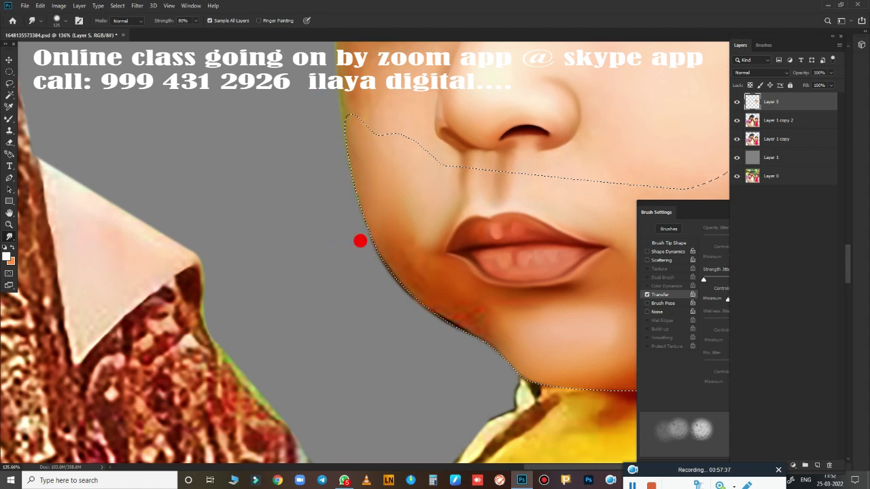
pyautogui.moveTo(360, 144)
pyautogui.mouseDown()
pyautogui.moveTo(426, 311)
pyautogui.moveTo(454, 331)
pyautogui.moveTo(469, 329)
pyautogui.moveTo(476, 308)
pyautogui.moveTo(417, 247)
pyautogui.moveTo(501, 325)
pyautogui.moveTo(374, 301)
pyautogui.moveTo(515, 344)
pyautogui.moveTo(237, 292)
pyautogui.moveTo(262, 304)
pyautogui.mouseUp()
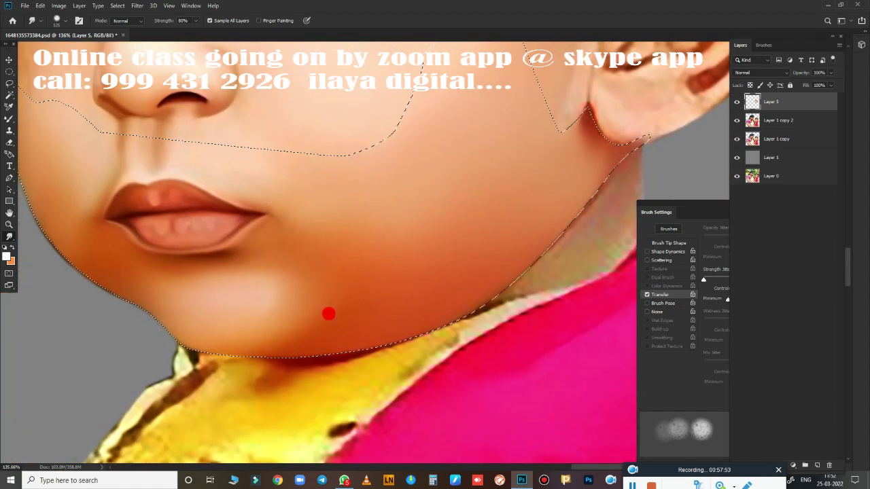
pyautogui.keyDown('alt'); pyautogui.scroll(-5, 415, 299); pyautogui.keyUp('alt')
# Step: Smudge the skin from the nostril down the philtrum to the upper lip
pyautogui.keyDown('alt'); pyautogui.scroll(-2, 388, 278); pyautogui.keyUp('alt')
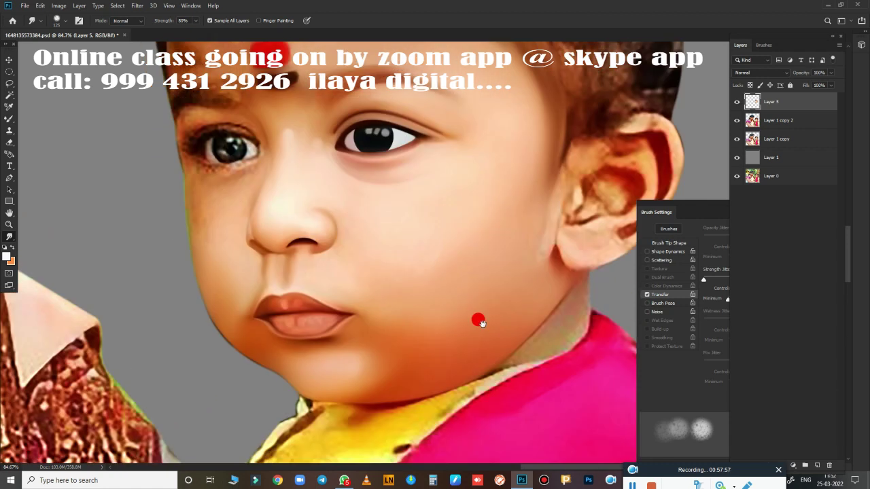
pyautogui.keyDown('alt'); pyautogui.scroll(-3, 469, 323); pyautogui.keyUp('alt')
pyautogui.keyDown('alt'); pyautogui.scroll(6, 447, 304); pyautogui.keyUp('alt')
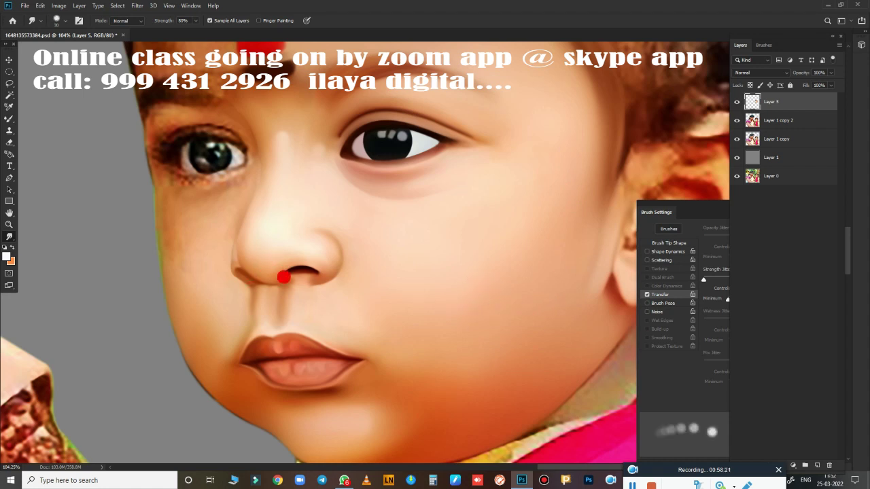
pyautogui.moveTo(295, 281)
pyautogui.mouseDown()
pyautogui.moveTo(290, 303)
pyautogui.moveTo(324, 287)
pyautogui.moveTo(241, 310)
pyautogui.mouseUp()
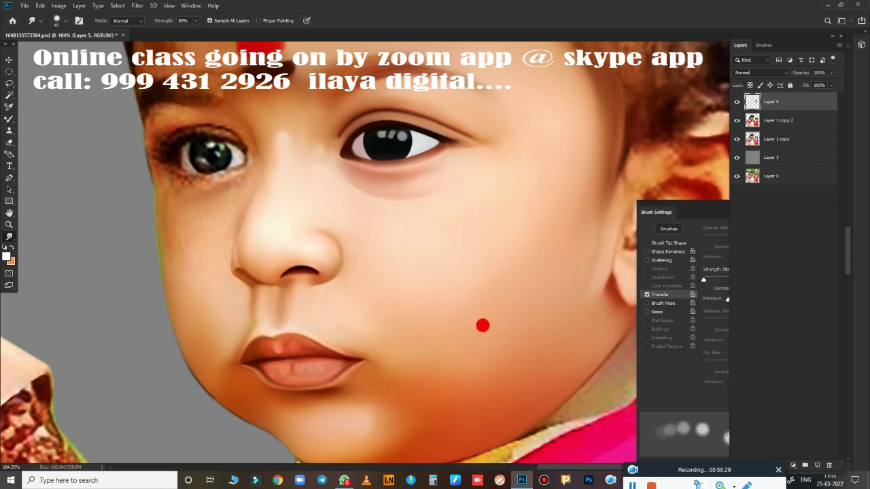
# Step: Zoom in closely on the child's eye
pyautogui.scroll(-2, 500, 315)
pyautogui.scroll(-2, 528, 313)
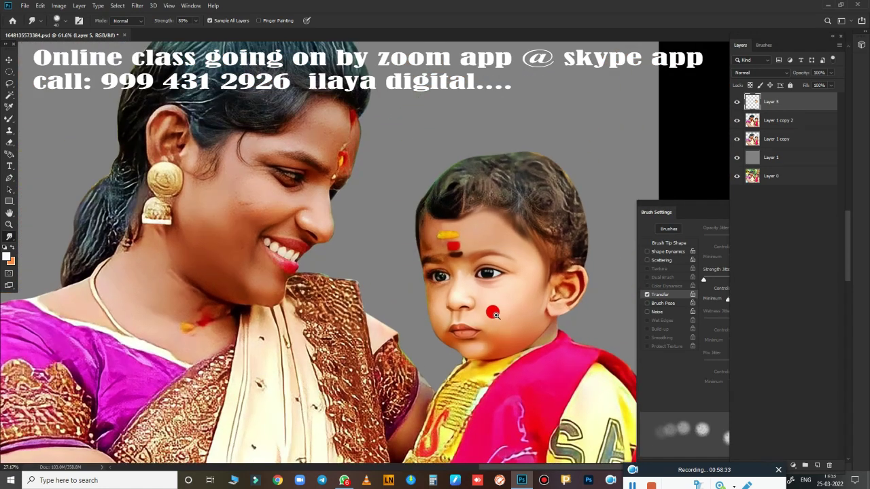
pyautogui.scroll(1, 501, 291)
pyautogui.scroll(3, 505, 215)
pyautogui.scroll(3, 422, 242)
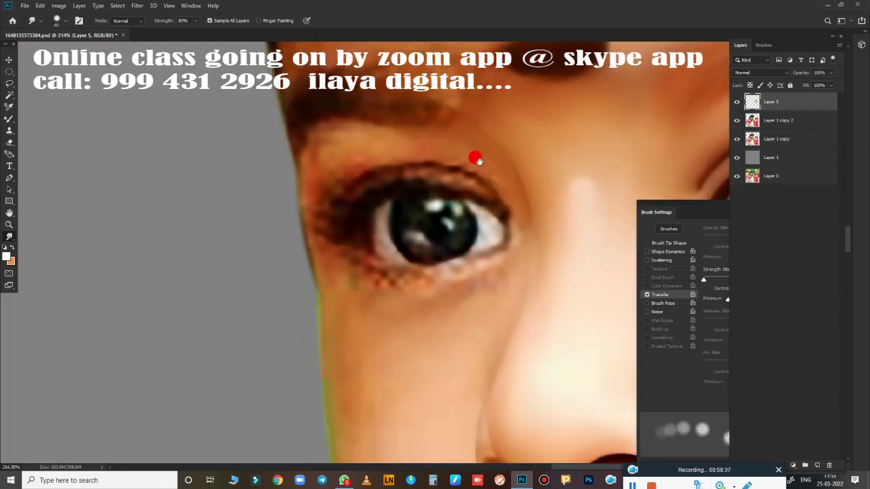
pyautogui.moveTo(472, 254); pyautogui.dragTo(318, 209)
pyautogui.scroll(2, 319, 210)
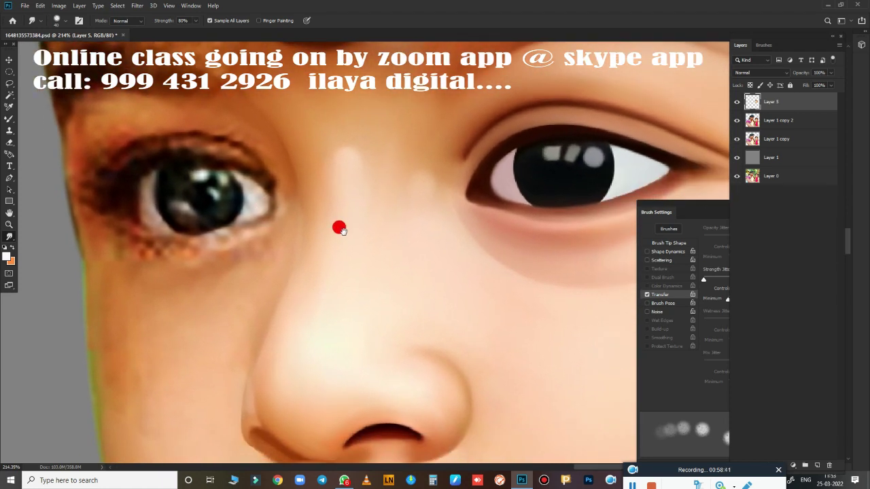
# Step: Trace a curved Pen path around the child's upper eyelid, redoing misplaced anchors, and load it as a selection
pyautogui.press('p')
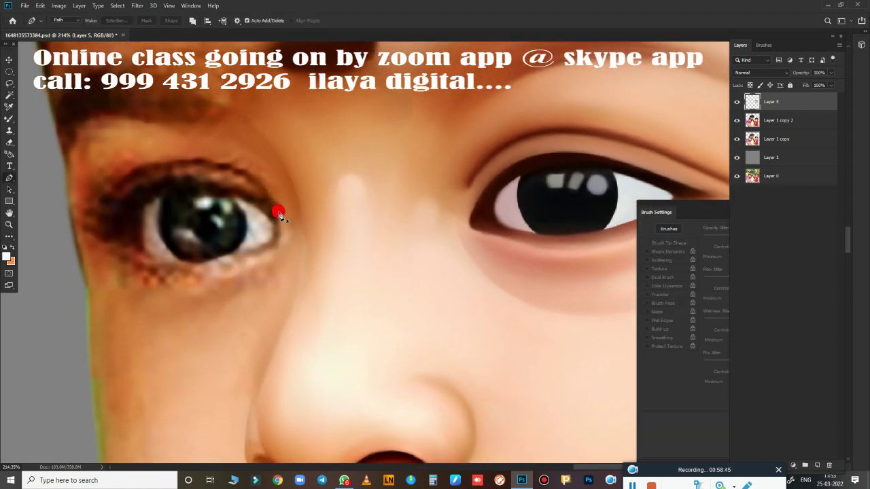
pyautogui.click(278, 213)
pyautogui.moveTo(121, 189); pyautogui.dragTo(33, 256)
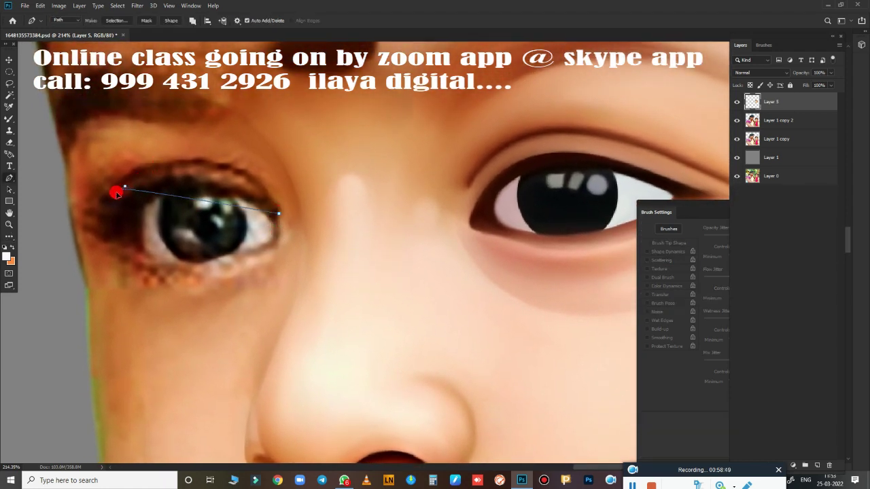
pyautogui.hotkey('ctrl', 'z')
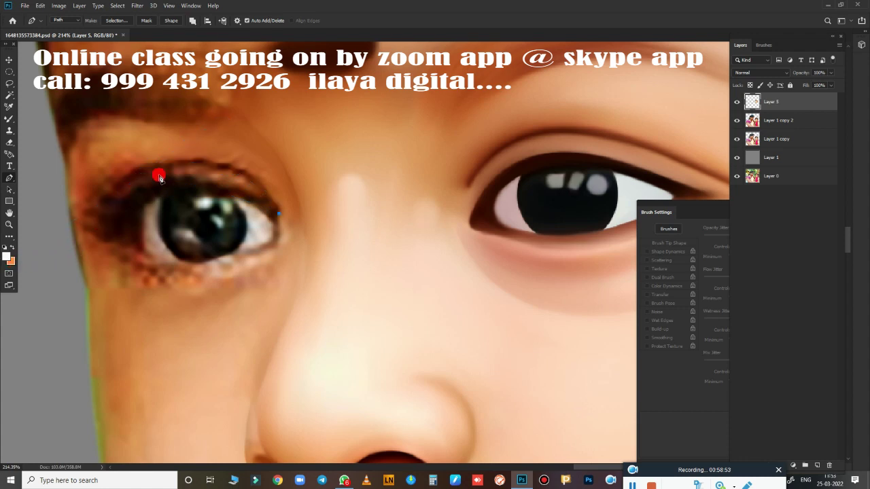
pyautogui.moveTo(168, 167); pyautogui.dragTo(89, 188)
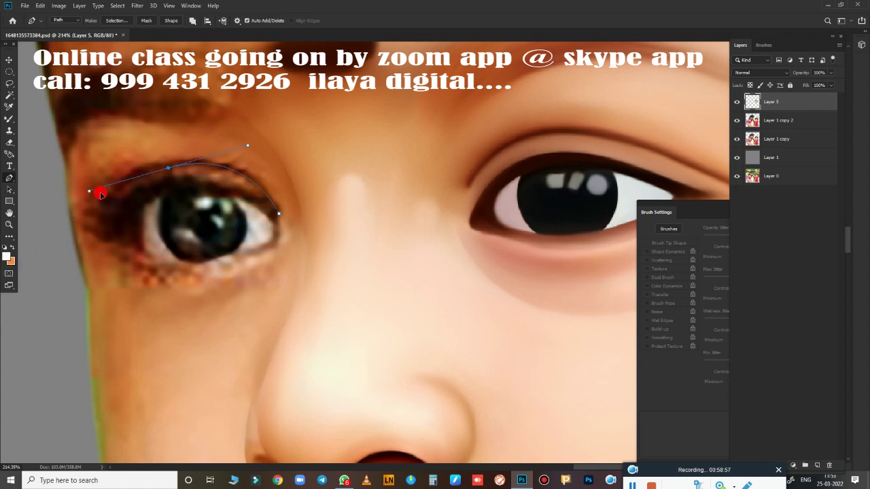
pyautogui.moveTo(100, 220); pyautogui.dragTo(85, 269)
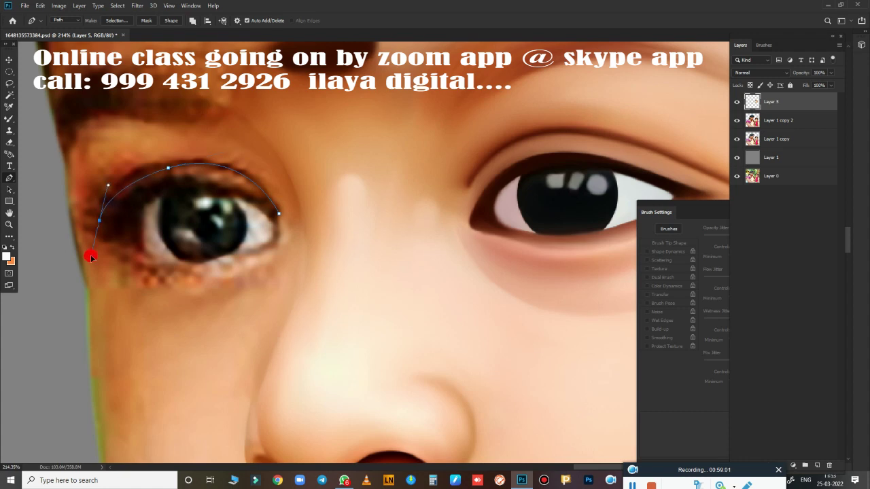
pyautogui.hotkey('ctrl', 'z')
pyautogui.hotkey('ctrl', 'z')
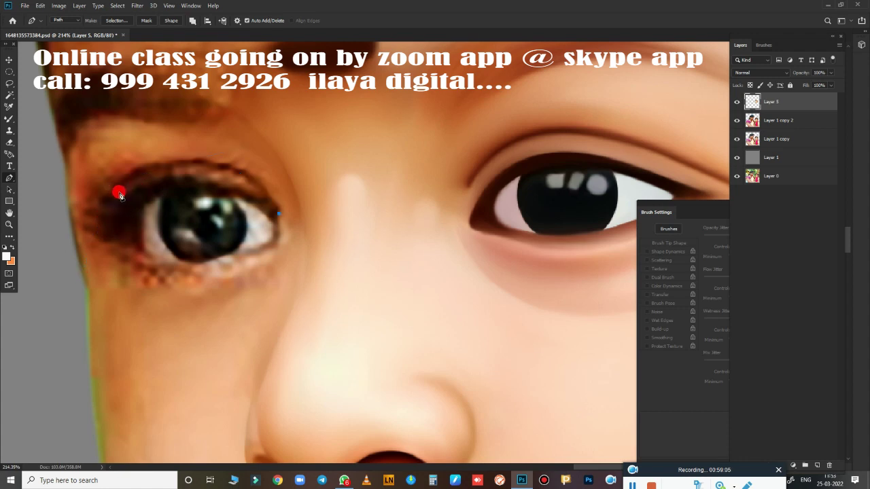
pyautogui.moveTo(119, 193); pyautogui.dragTo(23, 272)
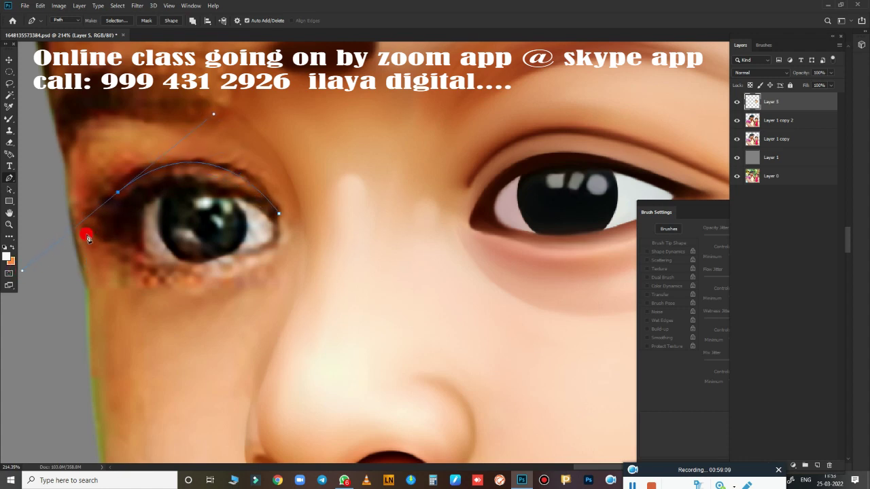
pyautogui.keyDown('alt'); pyautogui.click(119, 194); pyautogui.keyUp('alt')
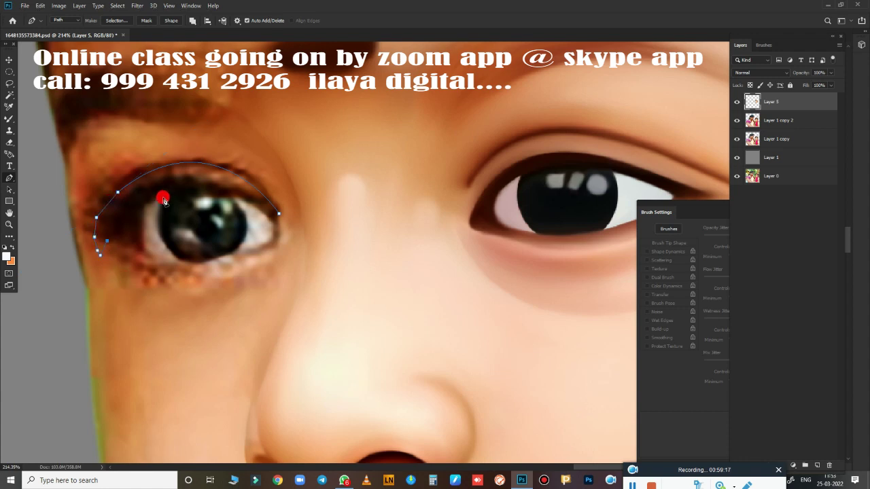
pyautogui.moveTo(255, 202); pyautogui.dragTo(371, 253)
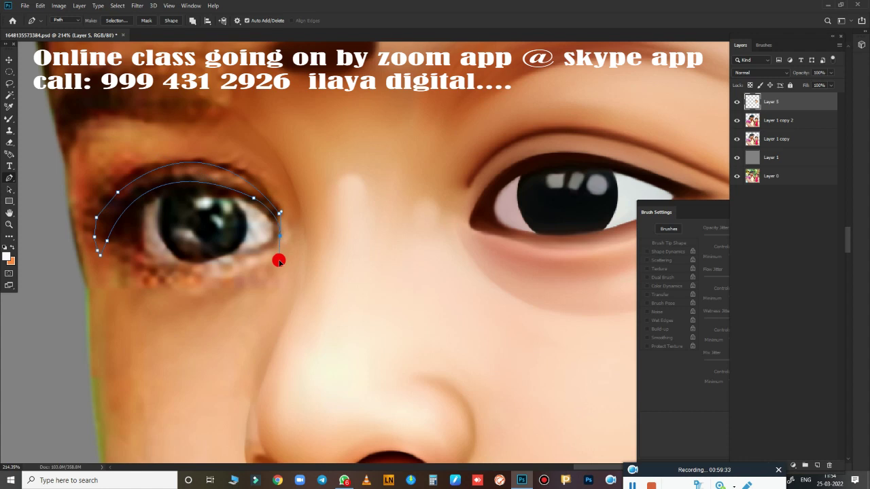
pyautogui.hotkey('ctrl', 'Return')
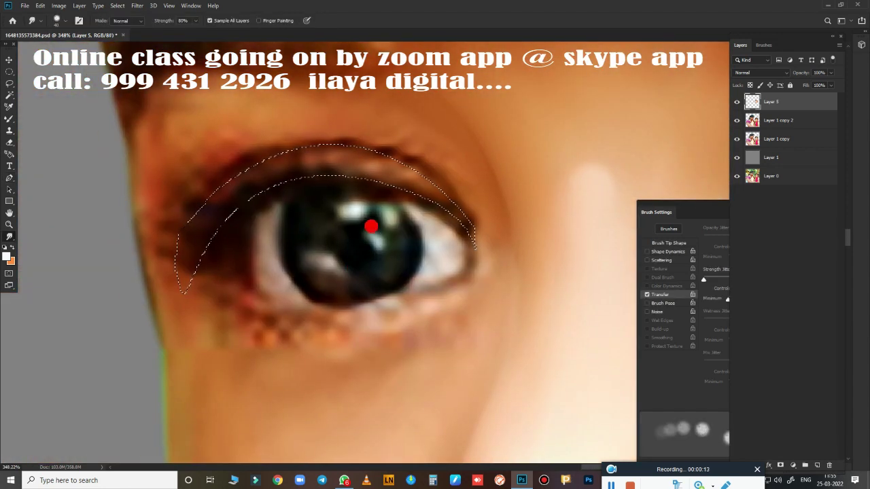
# Step: With a smaller Smudge brush, smear the upper lid crease leftward inside the selection
pyautogui.press('[')
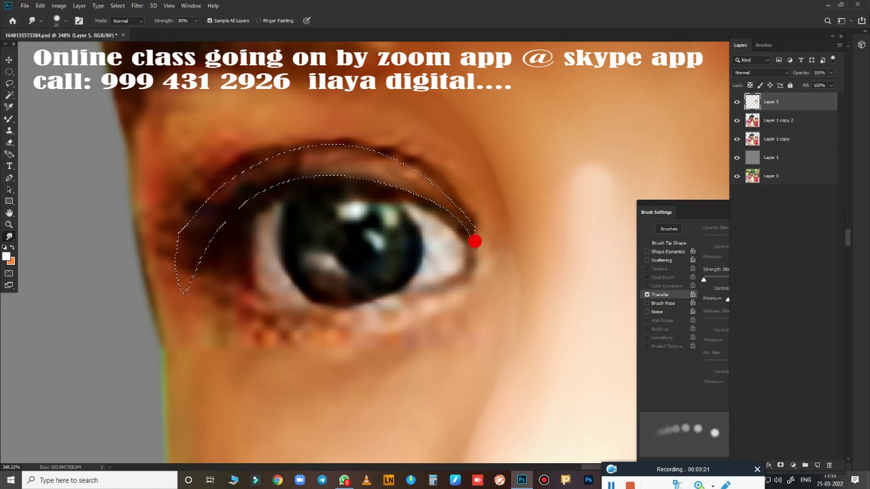
pyautogui.press('[')
pyautogui.moveTo(416, 158); pyautogui.dragTo(285, 165)
pyautogui.moveTo(176, 237)
pyautogui.mouseDown()
pyautogui.moveTo(172, 219)
pyautogui.moveTo(183, 274)
pyautogui.mouseUp()
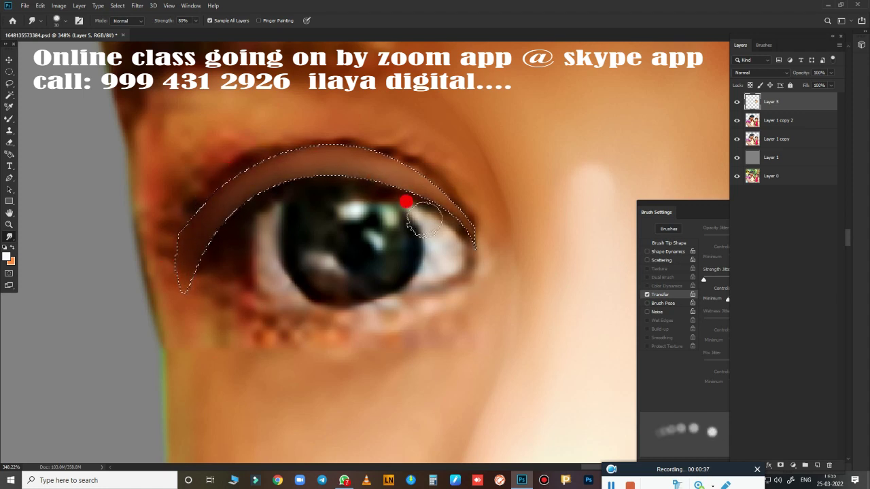
pyautogui.scroll(3, 425, 224)
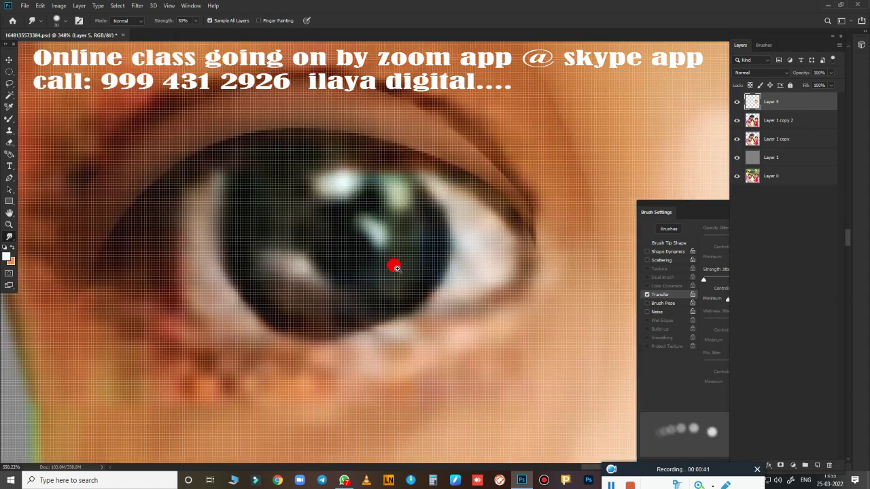
pyautogui.scroll(-1, 394, 264)
pyautogui.scroll(-1, 494, 284)
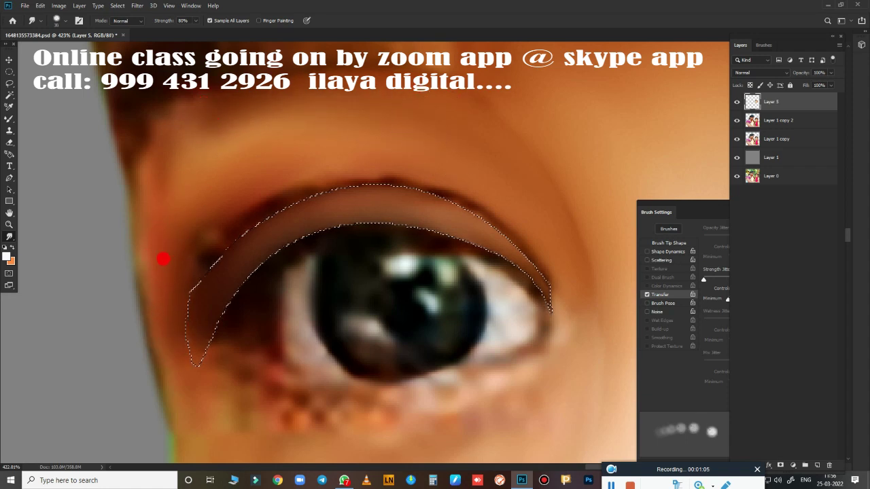
pyautogui.press(']')
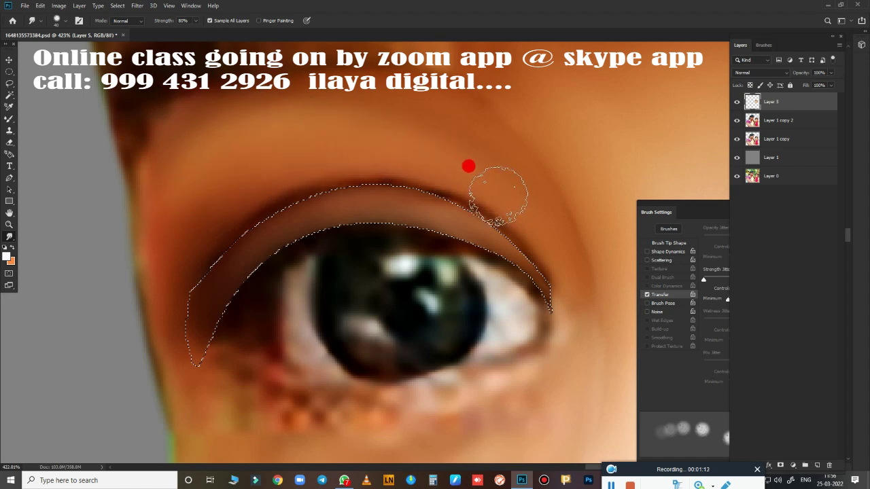
pyautogui.press('b')
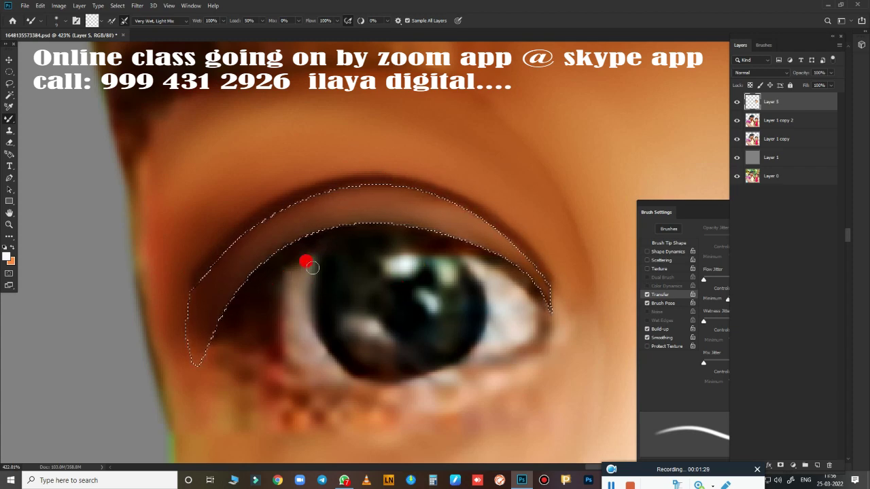
# Step: Blend paint along the upper eyelid from inner to outer corner with a smaller Mixer Brush
pyautogui.scroll(3, 433, 287)
pyautogui.scroll(-2, 439, 250)
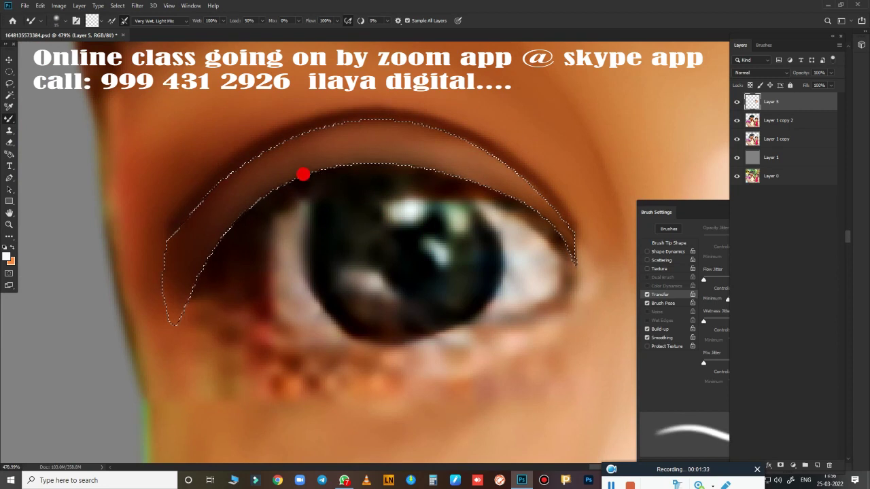
pyautogui.press('[')
pyautogui.moveTo(210, 266); pyautogui.dragTo(285, 192)
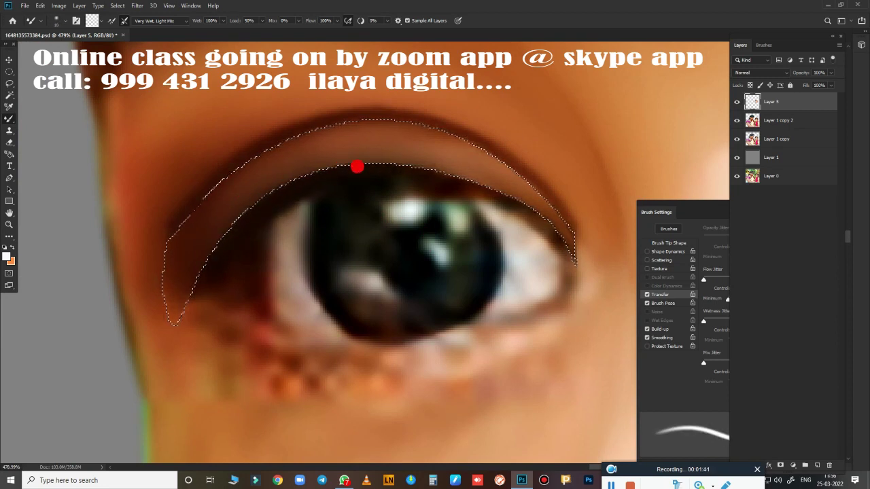
pyautogui.moveTo(433, 178); pyautogui.dragTo(473, 188)
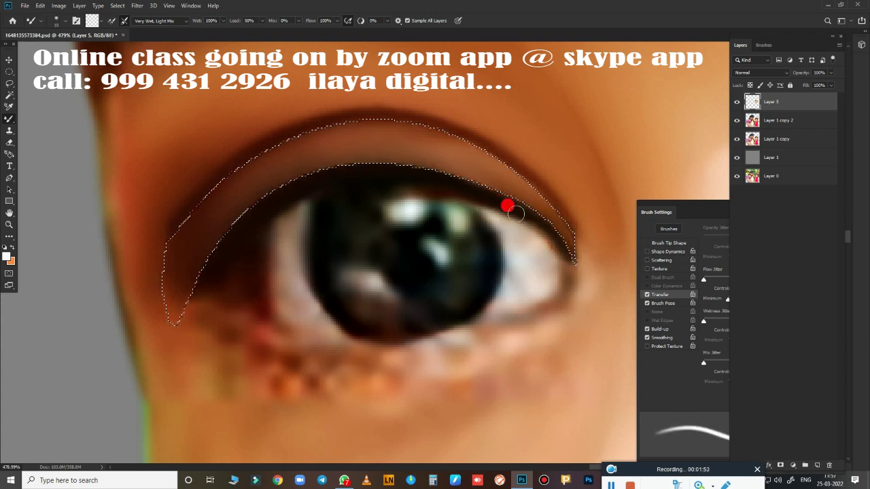
pyautogui.moveTo(515, 214); pyautogui.dragTo(556, 246)
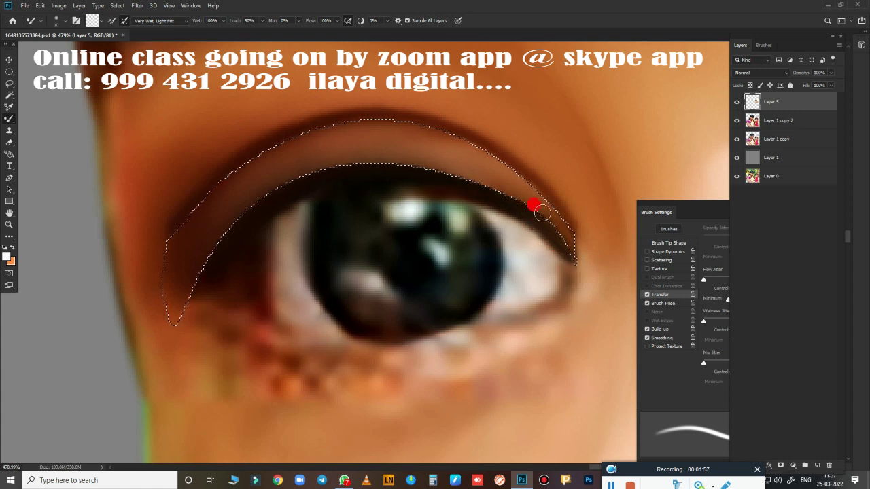
pyautogui.moveTo(555, 253)
pyautogui.mouseDown()
pyautogui.moveTo(555, 262)
pyautogui.moveTo(484, 199)
pyautogui.moveTo(445, 186)
pyautogui.moveTo(511, 200)
pyautogui.moveTo(563, 249)
pyautogui.moveTo(379, 236)
pyautogui.mouseUp()
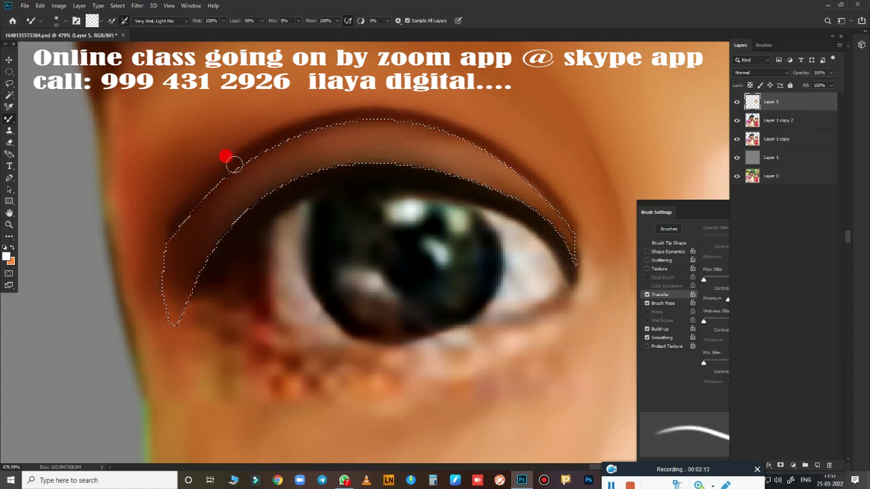
pyautogui.scroll(-2, 294, 286)
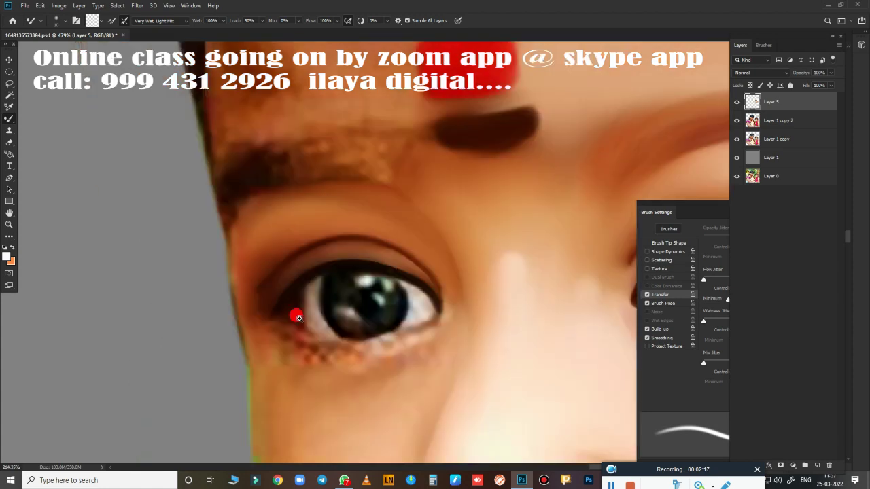
pyautogui.scroll(-4, 295, 310)
pyautogui.scroll(4, 248, 306)
pyautogui.scroll(2, 378, 324)
pyautogui.scroll(-2, 433, 268)
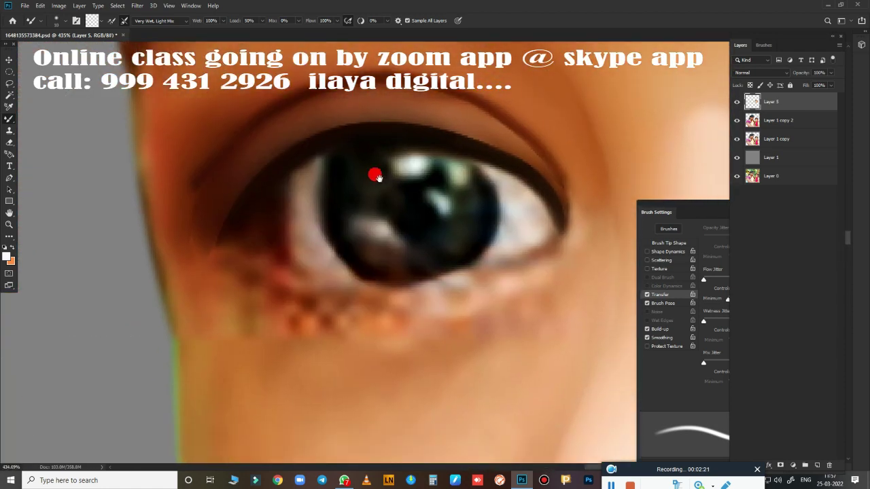
pyautogui.scroll(3, 374, 175)
pyautogui.scroll(-3, 349, 278)
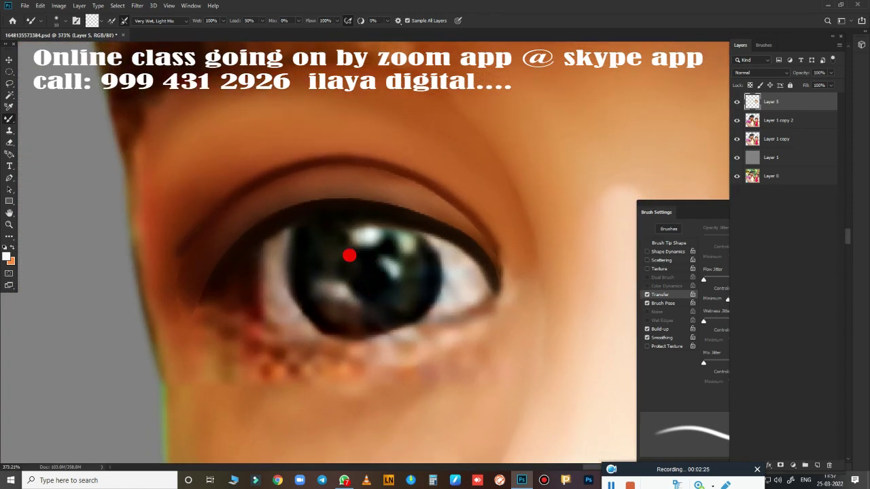
# Step: Smudge the eyelid line, the inner crease and the skin near the lower lash line
pyautogui.press('r')
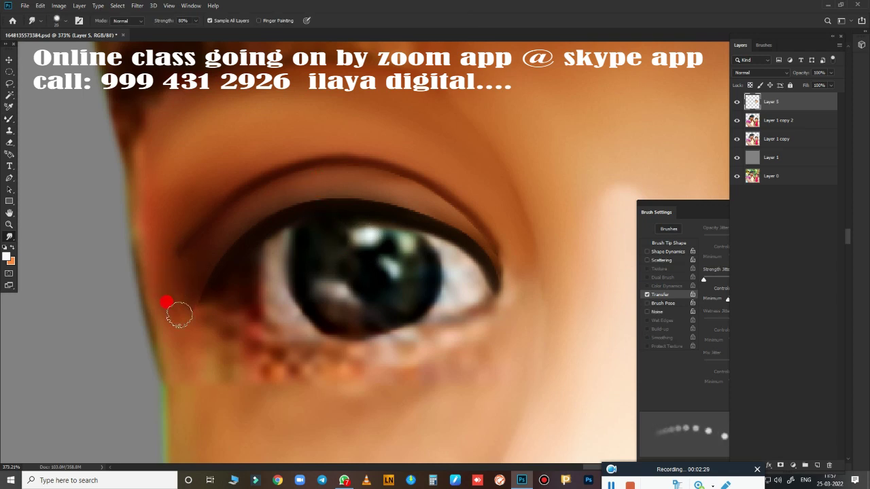
pyautogui.moveTo(420, 189); pyautogui.dragTo(496, 265)
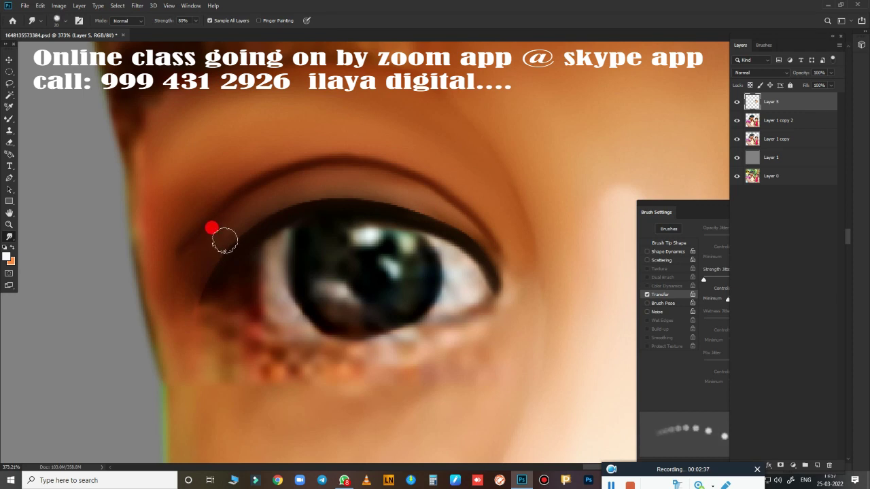
pyautogui.moveTo(211, 227); pyautogui.dragTo(227, 217)
pyautogui.moveTo(385, 192)
pyautogui.mouseDown()
pyautogui.moveTo(375, 197)
pyautogui.moveTo(498, 275)
pyautogui.moveTo(473, 235)
pyautogui.moveTo(431, 209)
pyautogui.moveTo(487, 257)
pyautogui.mouseUp()
pyautogui.moveTo(476, 362); pyautogui.dragTo(447, 330)
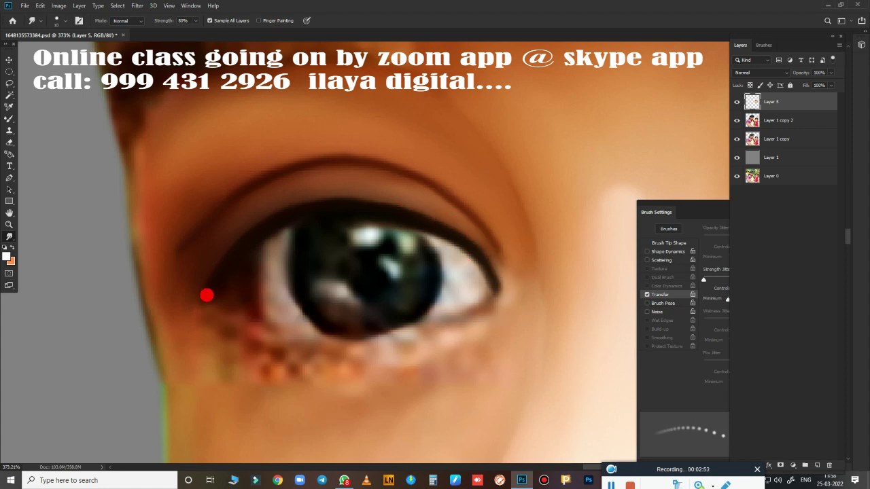
pyautogui.scroll(-5, 192, 269)
pyautogui.scroll(-2, 378, 355)
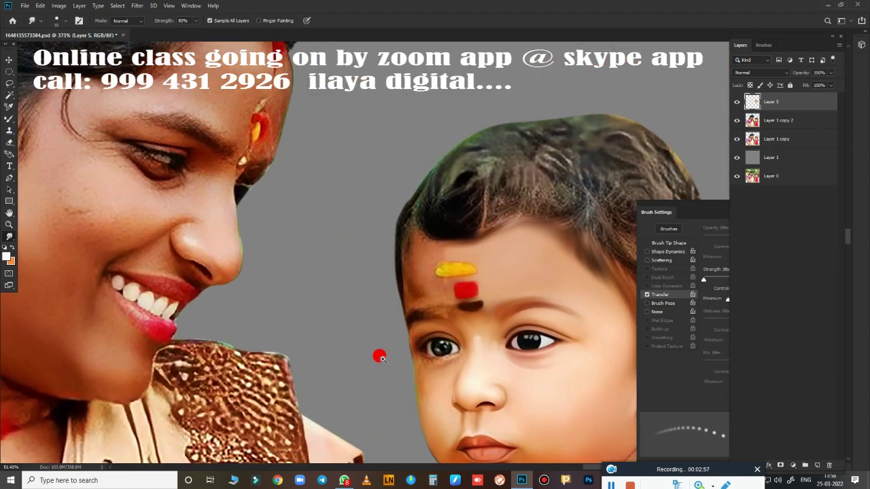
pyautogui.scroll(2, 412, 365)
pyautogui.scroll(1, 391, 380)
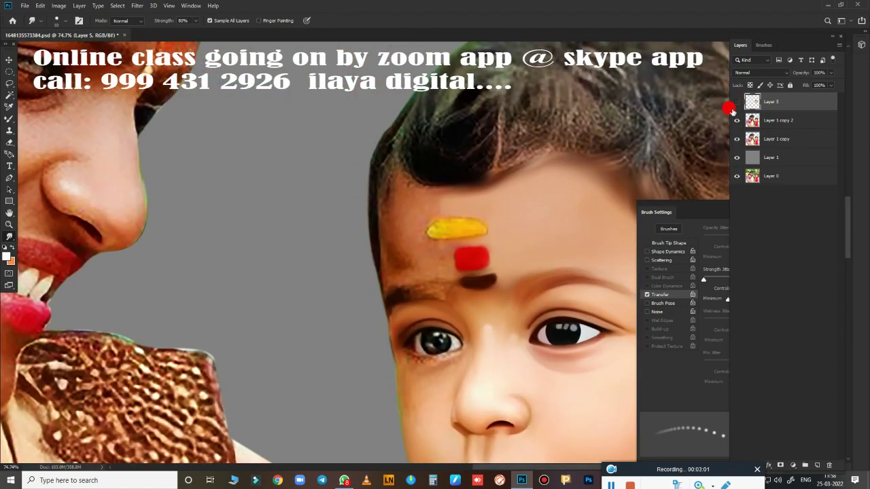
pyautogui.scroll(3, 485, 294)
pyautogui.scroll(4, 484, 294)
# Step: Erase Layer 5 paint near the brow and beneath the eye at 96% opacity
pyautogui.press('e')
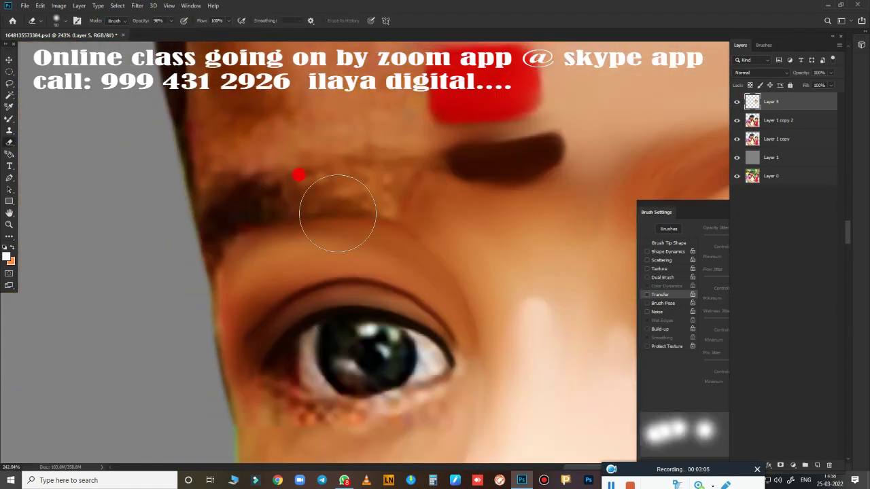
pyautogui.scroll(-5, 249, 402)
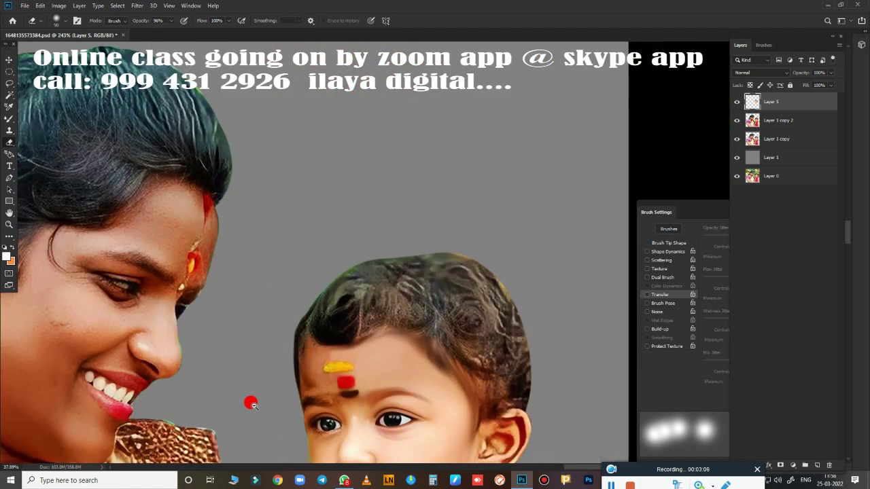
pyautogui.scroll(2, 350, 278)
pyautogui.scroll(4, 395, 310)
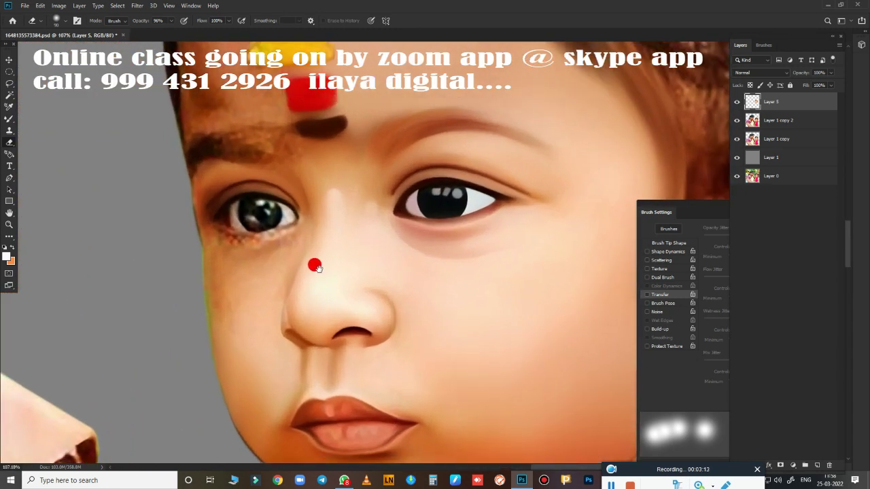
pyautogui.scroll(3, 313, 262)
pyautogui.scroll(1, 476, 269)
pyautogui.scroll(1, 469, 258)
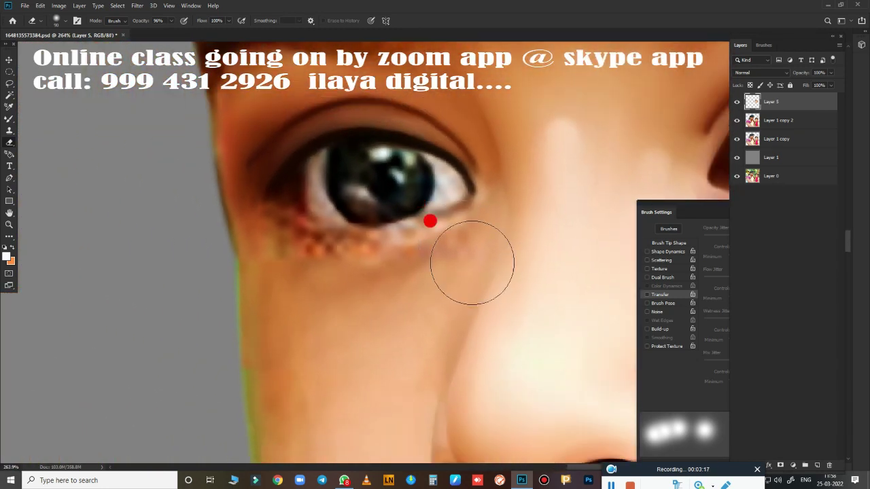
pyautogui.press('p')
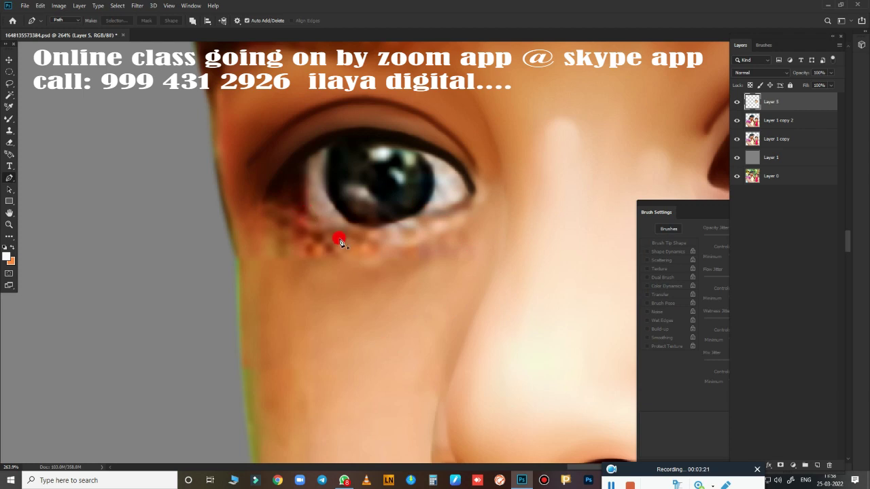
# Step: Trace a closed Pen path along the lower lid and around the eye's corner
pyautogui.click(297, 205)
pyautogui.moveTo(465, 204); pyautogui.dragTo(579, 146)
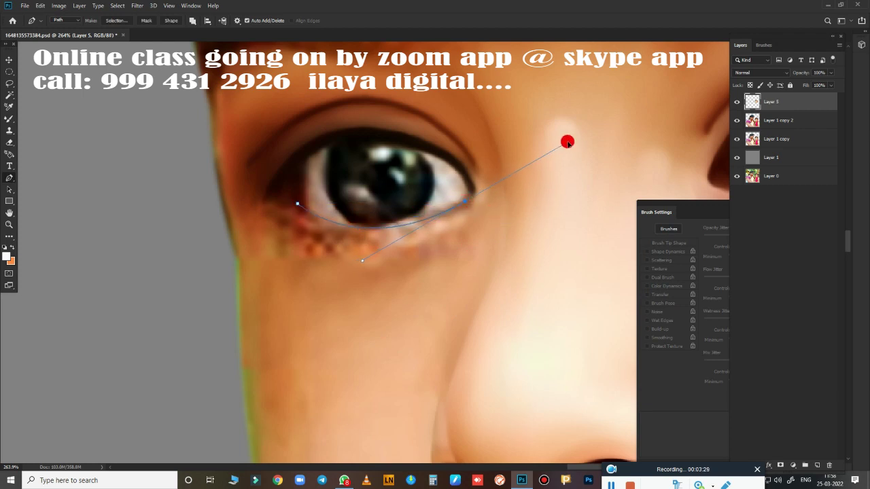
pyautogui.keyDown('alt'); pyautogui.click(466, 203); pyautogui.keyUp('alt')
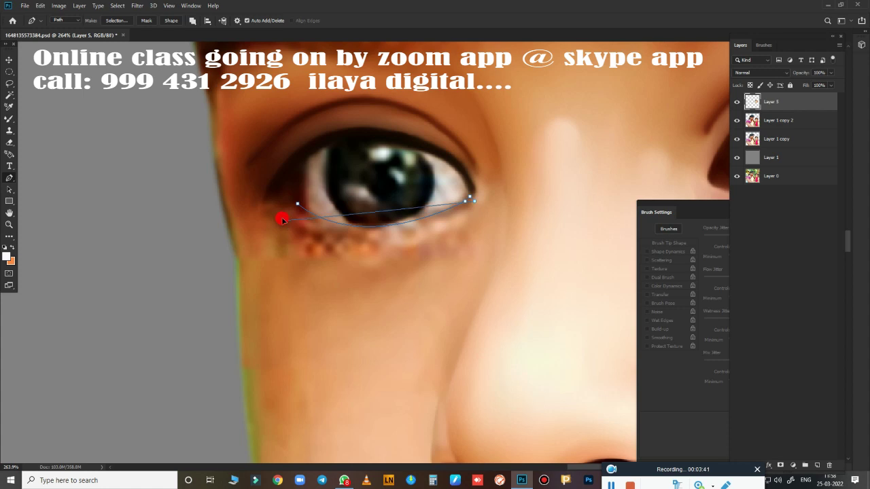
pyautogui.moveTo(274, 214); pyautogui.dragTo(176, 148)
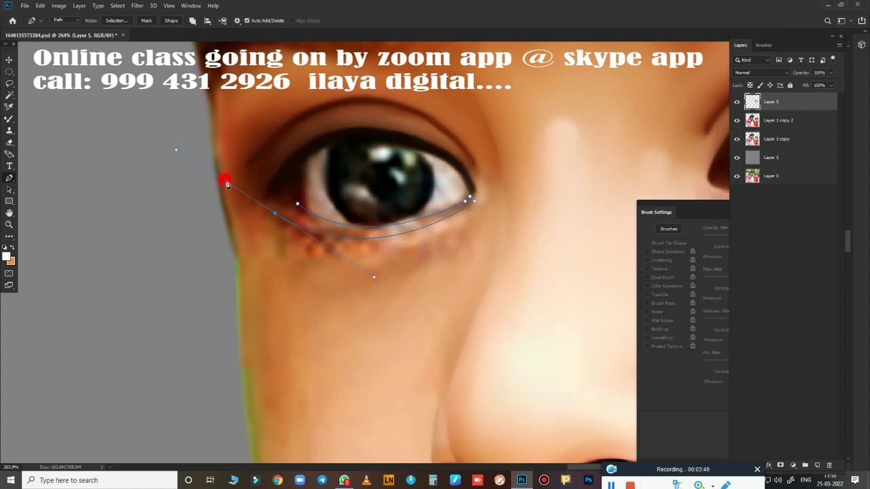
pyautogui.moveTo(278, 187); pyautogui.dragTo(302, 161)
# Step: Convert the path into a selection and feather its edge
pyautogui.hotkey('ctrl', 'Return')
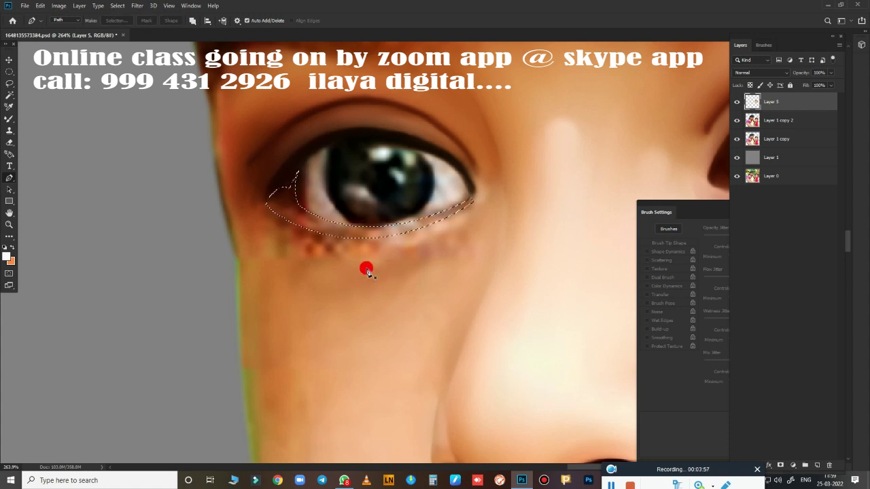
pyautogui.scroll(5, 365, 266)
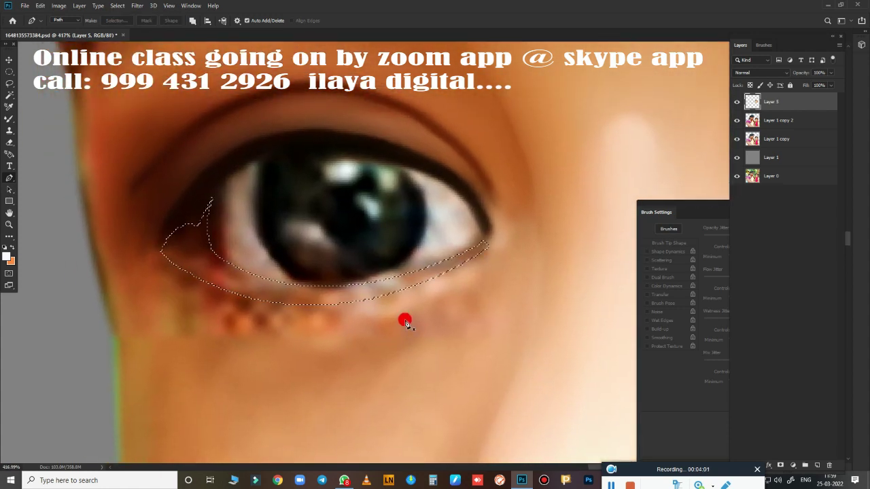
pyautogui.hotkey('shift', 'F6')
pyautogui.press('Return')
pyautogui.press('r')
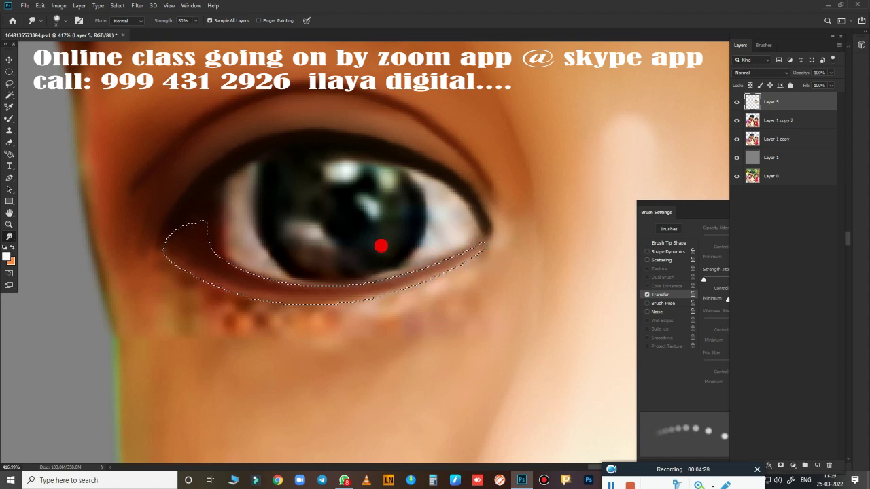
# Step: Smudge away the orange spots under the eye and lighten the inner corner and eye white
pyautogui.press('b')
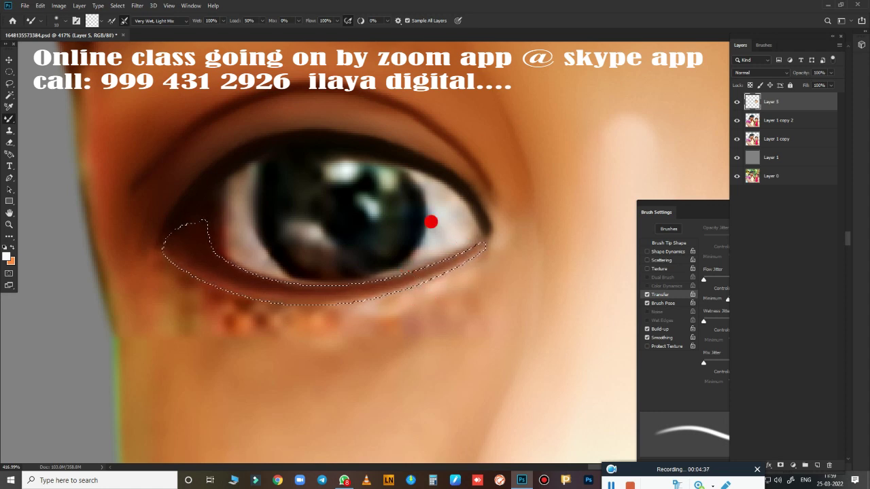
pyautogui.press('r')
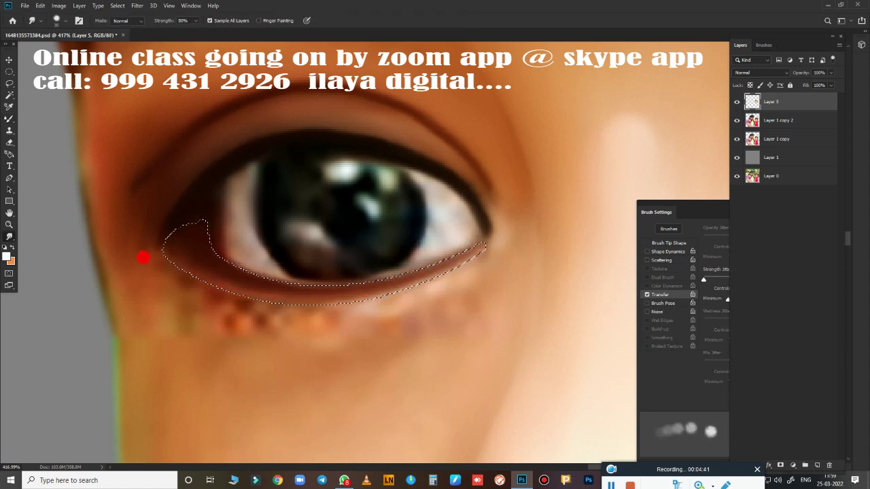
pyautogui.moveTo(218, 313)
pyautogui.mouseDown()
pyautogui.moveTo(175, 281)
pyautogui.moveTo(200, 320)
pyautogui.moveTo(356, 353)
pyautogui.moveTo(292, 348)
pyautogui.moveTo(436, 298)
pyautogui.moveTo(344, 364)
pyautogui.moveTo(323, 314)
pyautogui.moveTo(489, 256)
pyautogui.moveTo(476, 322)
pyautogui.moveTo(451, 342)
pyautogui.moveTo(467, 317)
pyautogui.moveTo(292, 321)
pyautogui.mouseUp()
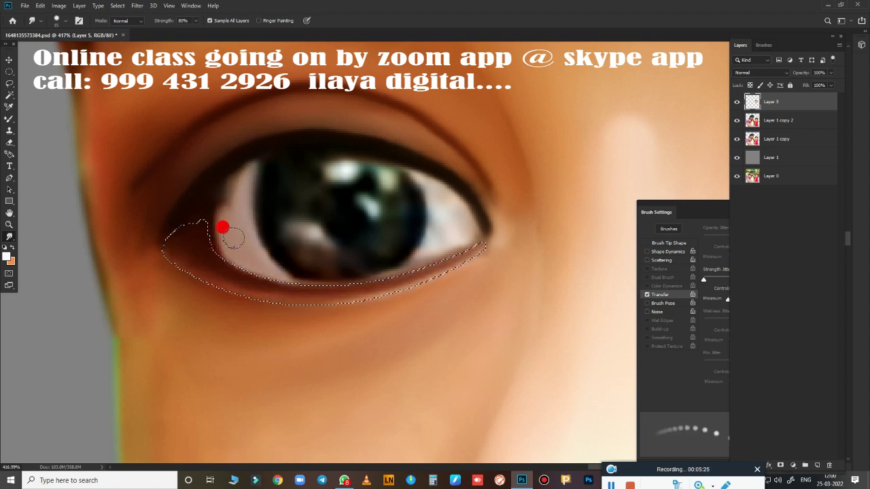
pyautogui.moveTo(215, 175); pyautogui.dragTo(248, 151)
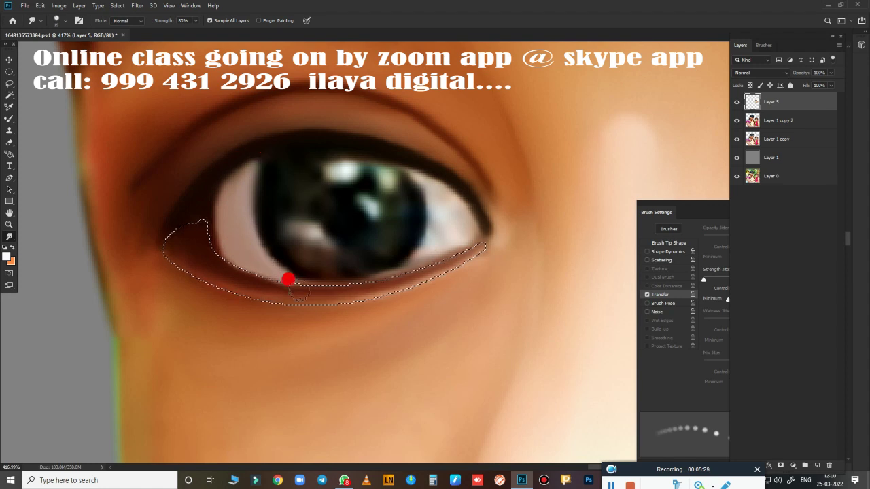
pyautogui.moveTo(438, 222); pyautogui.dragTo(410, 243)
pyautogui.moveTo(429, 215)
pyautogui.mouseDown()
pyautogui.moveTo(423, 188)
pyautogui.moveTo(447, 202)
pyautogui.moveTo(435, 188)
pyautogui.moveTo(461, 216)
pyautogui.moveTo(456, 208)
pyautogui.mouseUp()
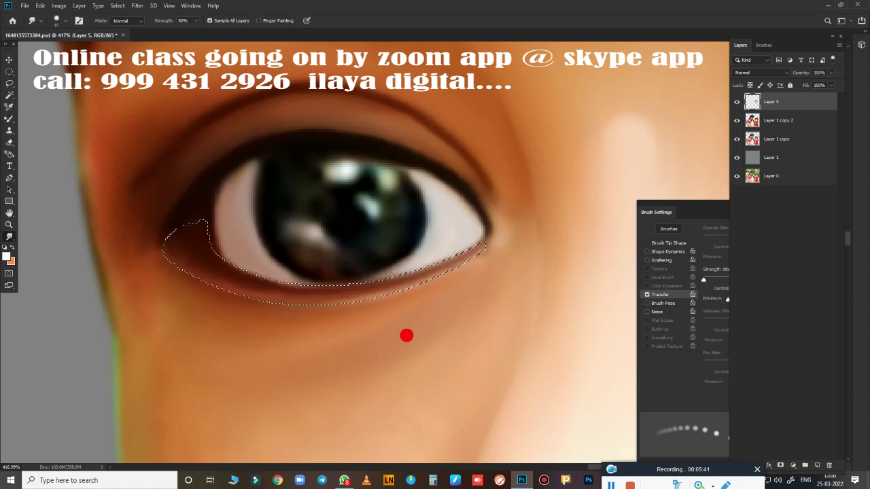
# Step: Fit the whole image on screen and zoom to review the smudged eye
pyautogui.hotkey('ctrl', '0')
pyautogui.scroll(5, 473, 306)
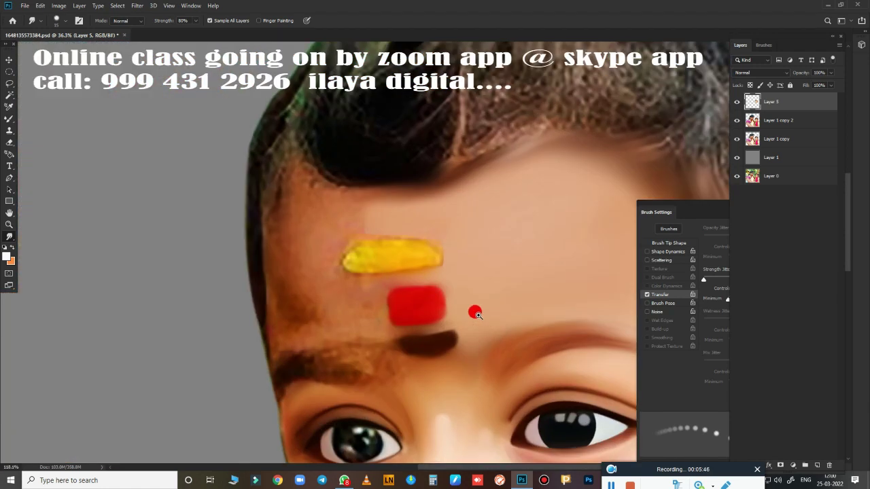
pyautogui.scroll(2, 392, 235)
pyautogui.scroll(2, 524, 202)
pyautogui.scroll(2, 460, 241)
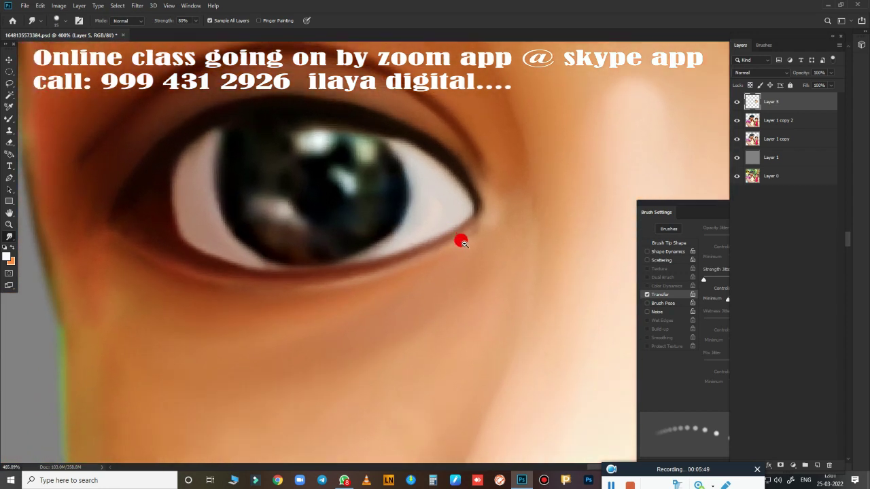
pyautogui.scroll(2, 394, 322)
pyautogui.scroll(-1, 394, 322)
pyautogui.scroll(-1, 423, 322)
pyautogui.scroll(-5, 462, 297)
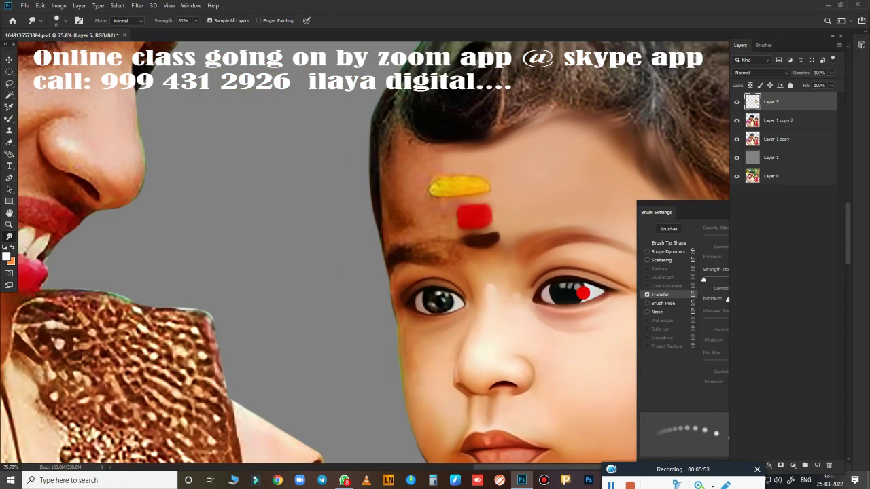
pyautogui.scroll(3, 555, 229)
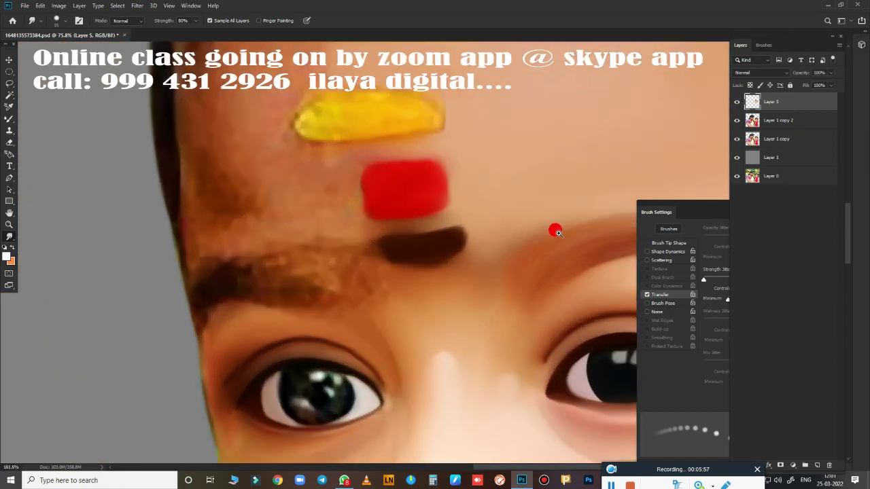
pyautogui.scroll(2, 555, 229)
# Step: With Layer 5 hidden, draw an elliptical marquee fitted to the iris on Layer 1 copy 2, then reactivate Layer 5
pyautogui.click(736, 101)
pyautogui.click(778, 121)
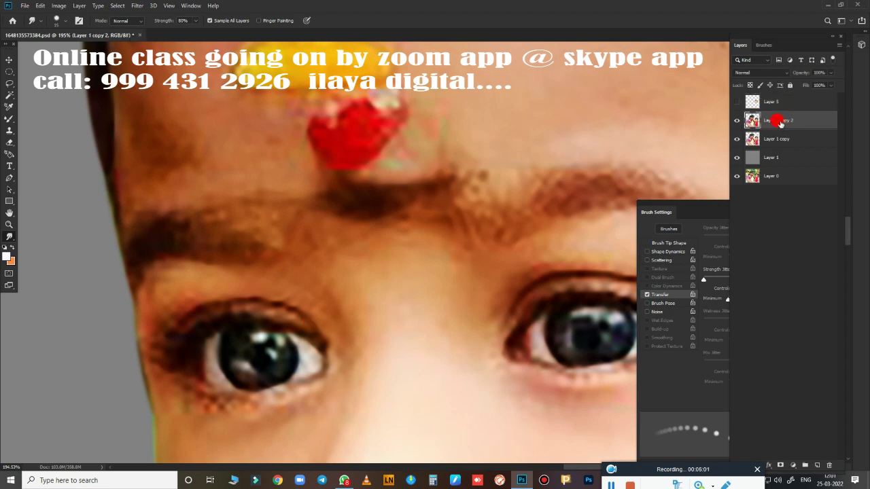
pyautogui.press('m')
pyautogui.scroll(1, 286, 360)
pyautogui.scroll(1, 301, 346)
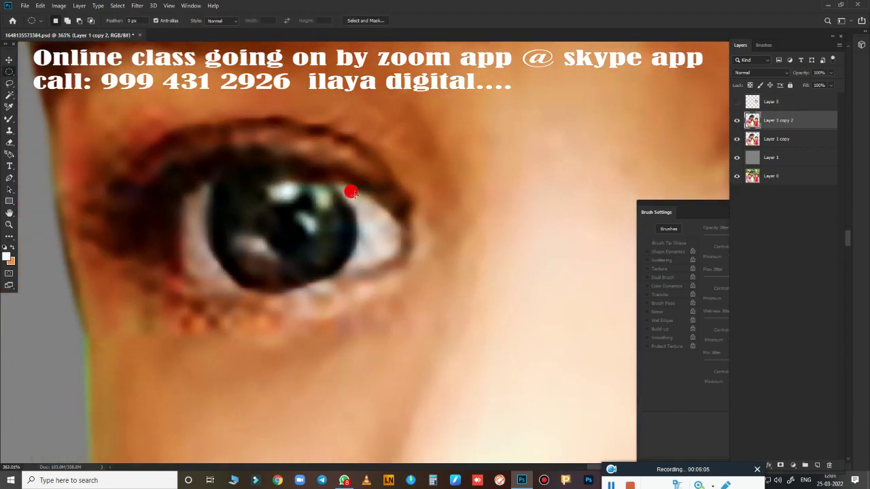
pyautogui.moveTo(278, 224); pyautogui.dragTo(347, 302)
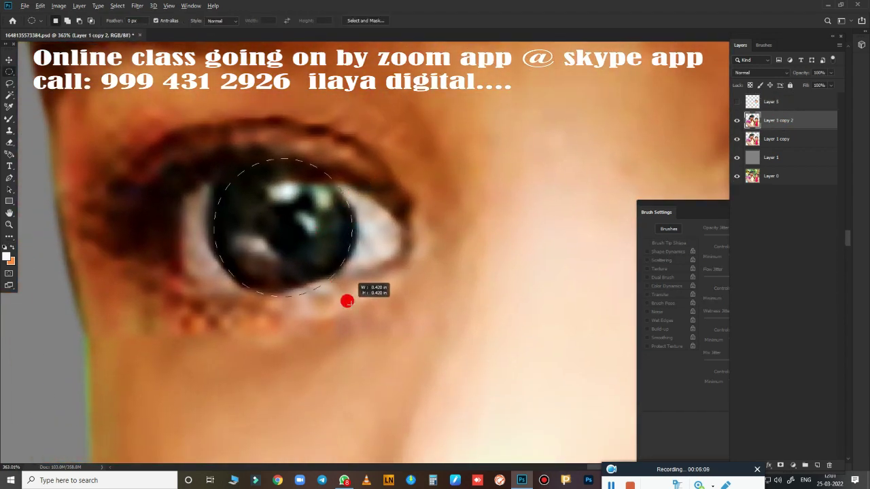
pyautogui.moveTo(309, 233); pyautogui.dragTo(333, 272)
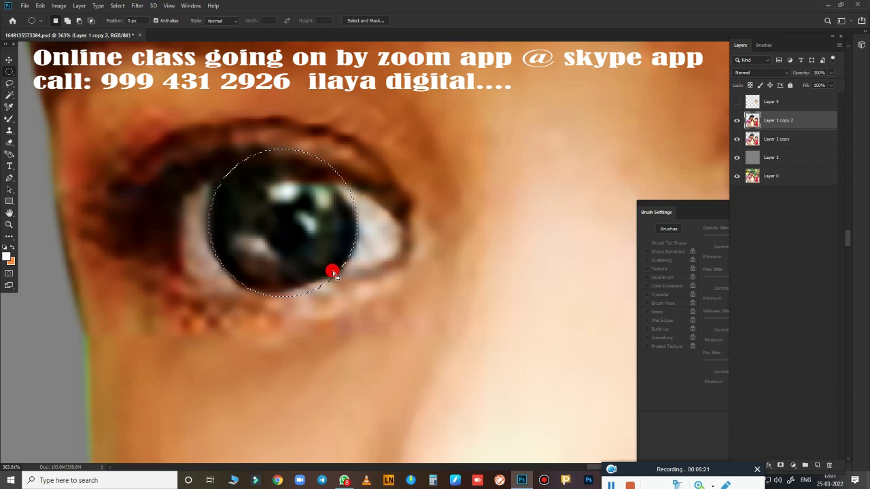
pyautogui.click(737, 101)
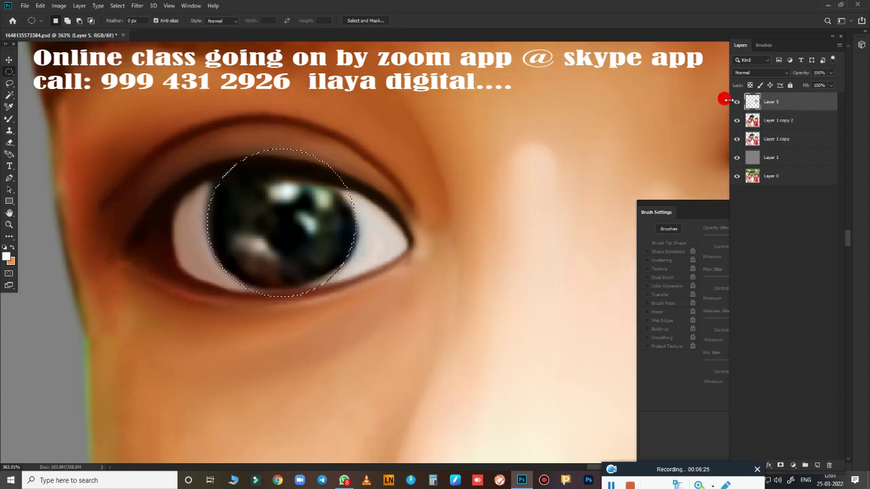
pyautogui.scroll(1, 340, 237)
pyautogui.scroll(1, 330, 229)
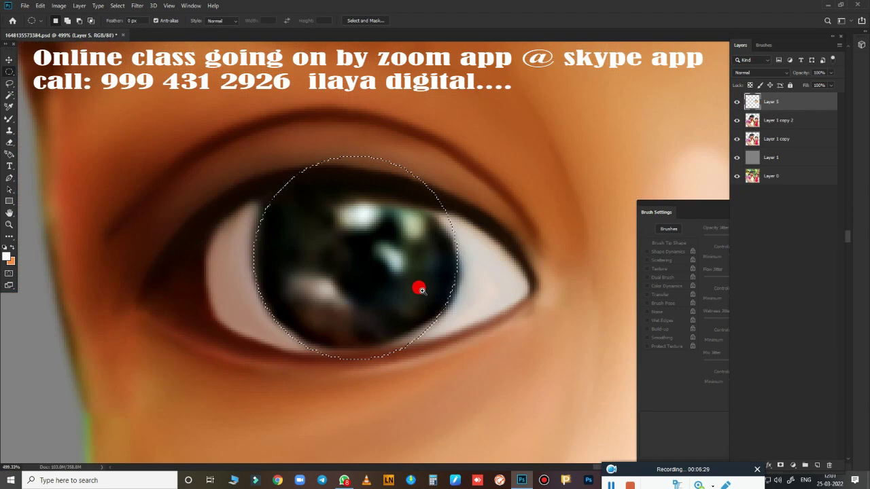
# Step: Smooth the iris's dark tones and soften its highlights into round spots with a smaller Smudge brush
pyautogui.press('r')
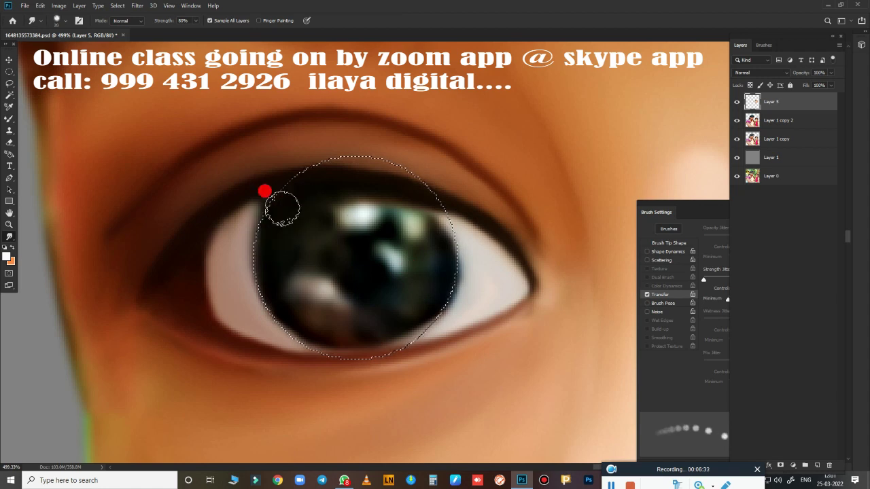
pyautogui.press('[')
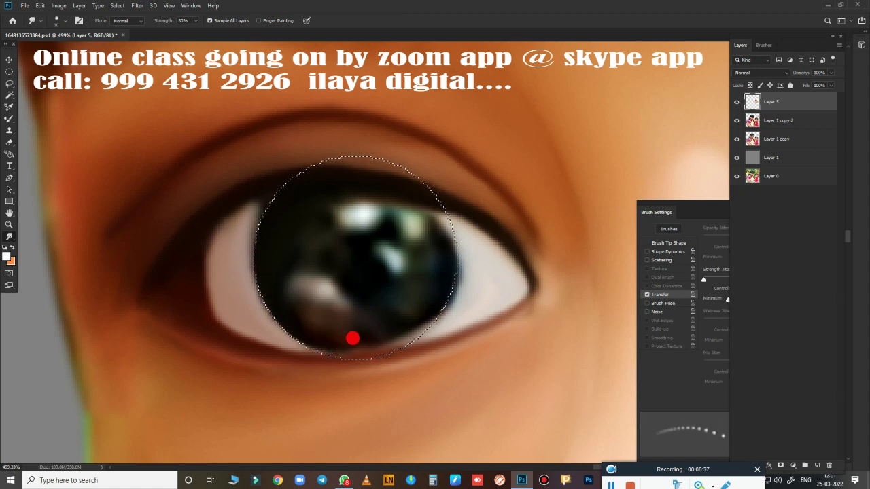
pyautogui.moveTo(394, 335)
pyautogui.mouseDown()
pyautogui.moveTo(281, 266)
pyautogui.moveTo(279, 233)
pyautogui.moveTo(339, 287)
pyautogui.moveTo(285, 287)
pyautogui.moveTo(327, 310)
pyautogui.moveTo(328, 247)
pyautogui.moveTo(292, 206)
pyautogui.moveTo(274, 230)
pyautogui.moveTo(307, 217)
pyautogui.moveTo(303, 196)
pyautogui.moveTo(314, 199)
pyautogui.mouseUp()
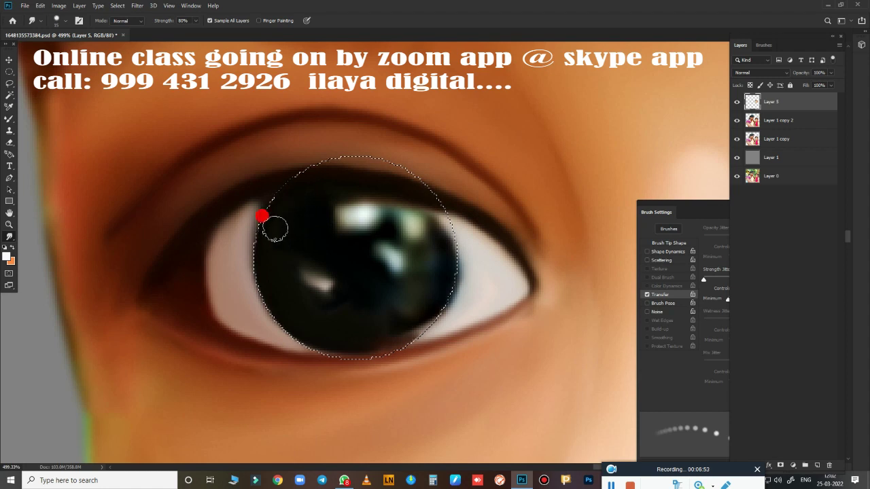
pyautogui.moveTo(262, 216)
pyautogui.mouseDown()
pyautogui.moveTo(326, 299)
pyautogui.moveTo(270, 265)
pyautogui.moveTo(350, 319)
pyautogui.mouseUp()
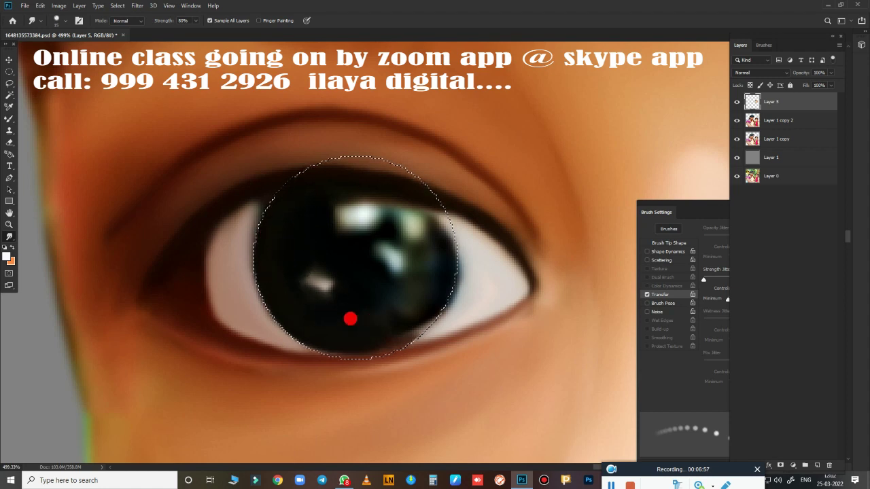
pyautogui.moveTo(403, 333)
pyautogui.mouseDown()
pyautogui.moveTo(388, 307)
pyautogui.moveTo(376, 202)
pyautogui.moveTo(401, 193)
pyautogui.mouseUp()
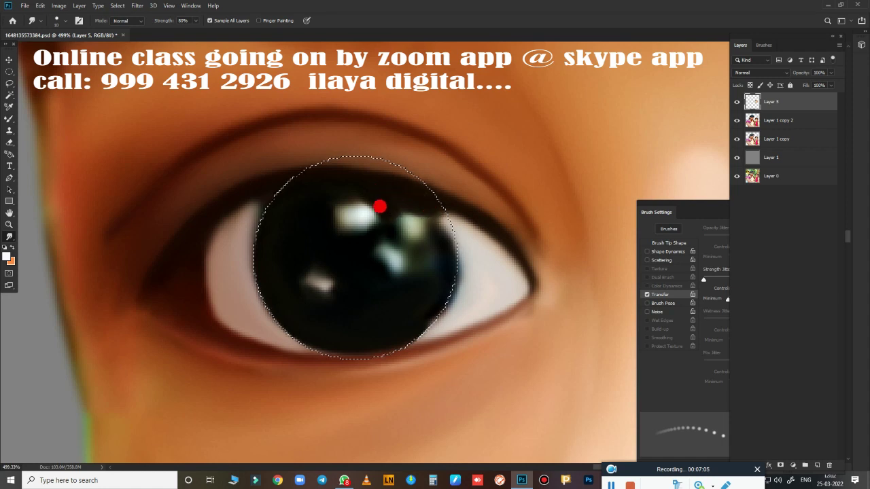
pyautogui.moveTo(369, 230)
pyautogui.mouseDown()
pyautogui.moveTo(408, 286)
pyautogui.moveTo(397, 242)
pyautogui.mouseUp()
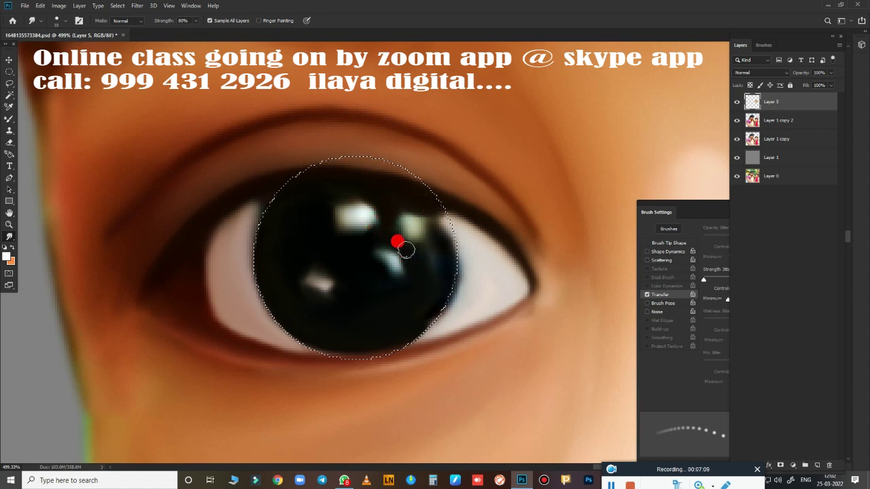
pyautogui.moveTo(335, 232); pyautogui.dragTo(348, 186)
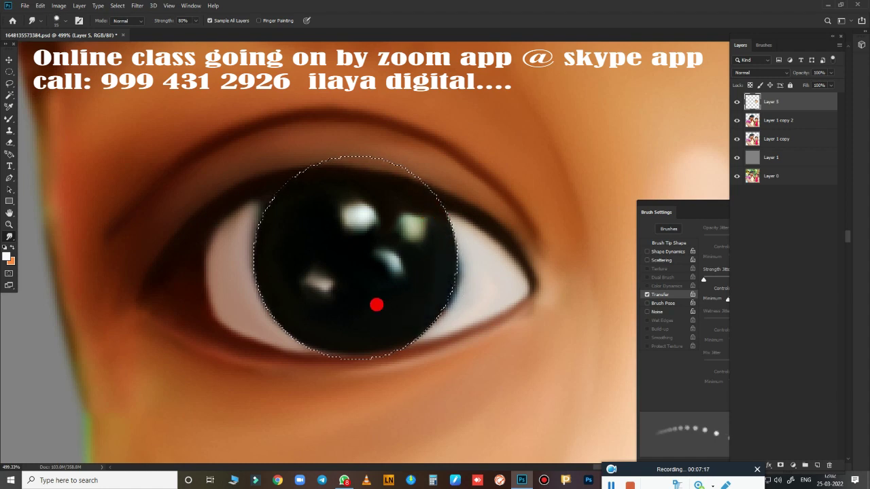
pyautogui.moveTo(377, 305)
pyautogui.mouseDown()
pyautogui.moveTo(335, 242)
pyautogui.moveTo(346, 199)
pyautogui.moveTo(345, 215)
pyautogui.moveTo(403, 222)
pyautogui.moveTo(383, 244)
pyautogui.mouseUp()
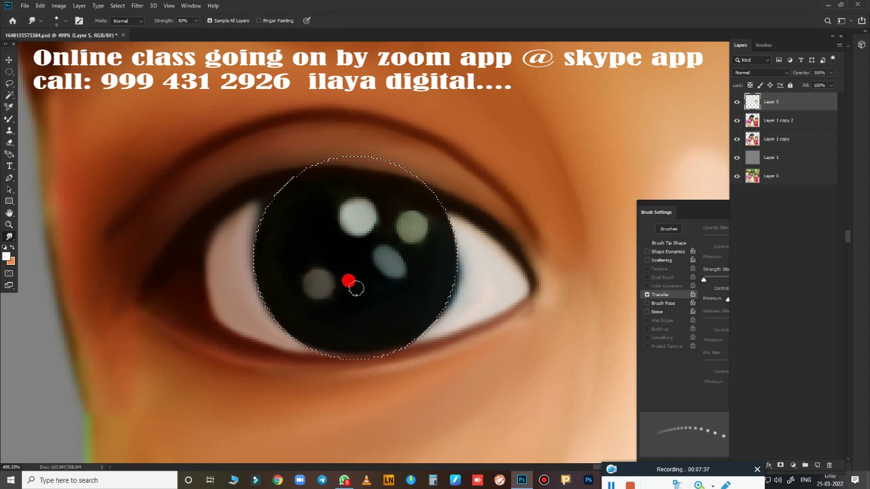
pyautogui.moveTo(356, 289); pyautogui.dragTo(356, 288)
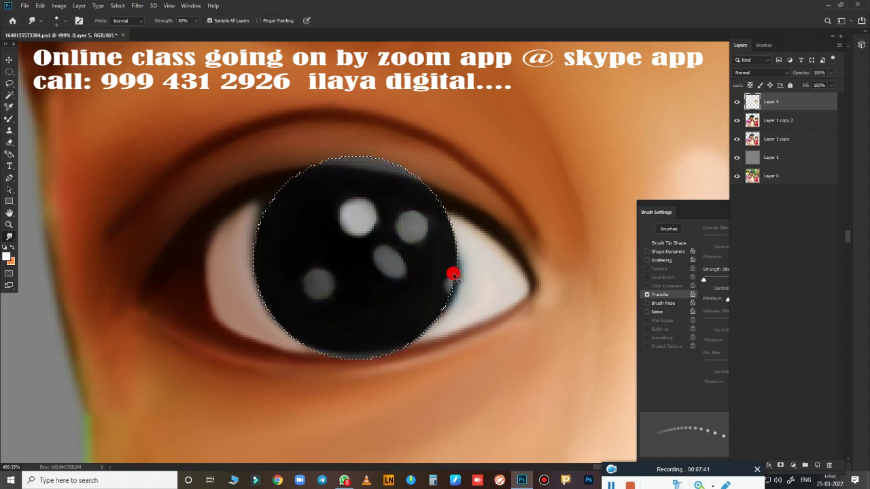
# Step: Blend the iris's left and lower-right edges into the eye white
pyautogui.moveTo(453, 275)
pyautogui.mouseDown()
pyautogui.moveTo(463, 239)
pyautogui.moveTo(446, 248)
pyautogui.moveTo(453, 301)
pyautogui.moveTo(425, 328)
pyautogui.moveTo(241, 259)
pyautogui.mouseUp()
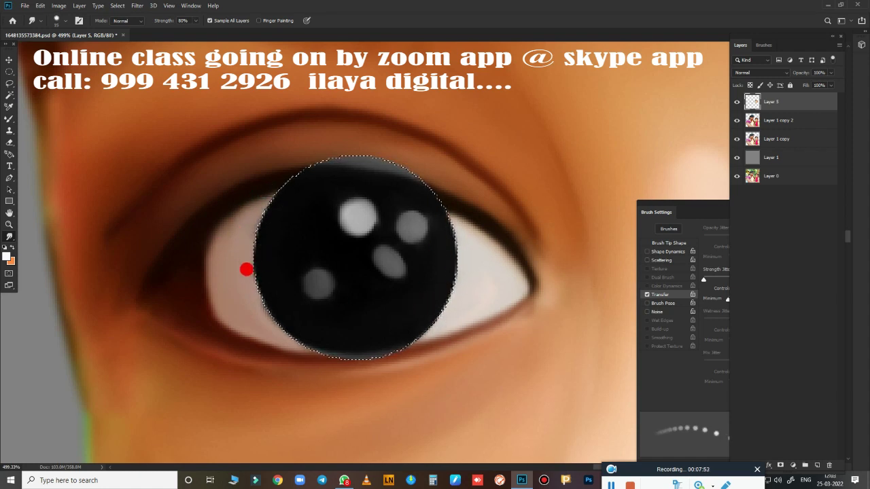
pyautogui.moveTo(288, 321); pyautogui.dragTo(476, 295)
pyautogui.hotkey('ctrl', 'd')
pyautogui.moveTo(473, 327); pyautogui.dragTo(463, 312)
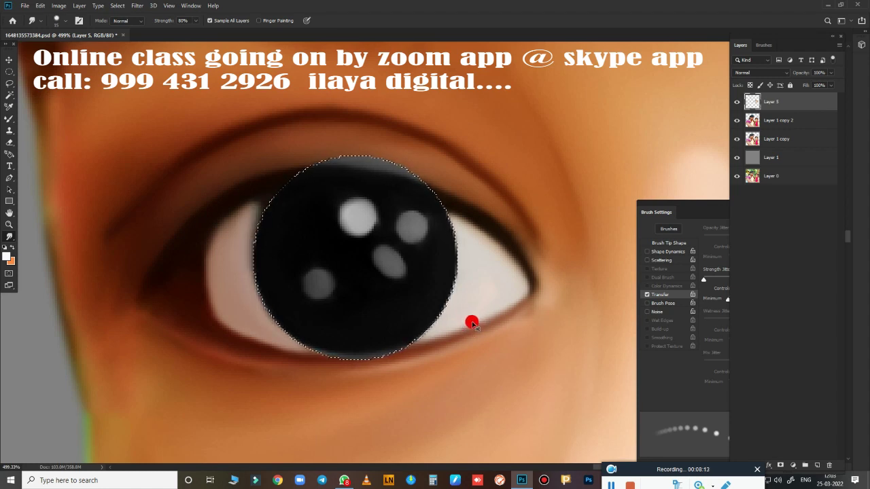
pyautogui.moveTo(471, 320)
pyautogui.mouseDown()
pyautogui.moveTo(490, 289)
pyautogui.moveTo(447, 260)
pyautogui.mouseUp()
pyautogui.moveTo(224, 230)
pyautogui.mouseDown()
pyautogui.moveTo(258, 196)
pyautogui.moveTo(241, 210)
pyautogui.moveTo(227, 251)
pyautogui.moveTo(261, 260)
pyautogui.moveTo(237, 260)
pyautogui.mouseUp()
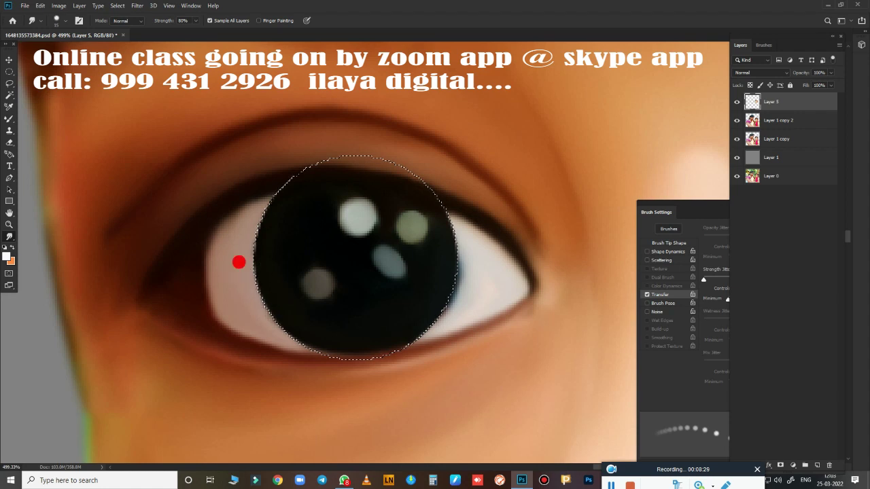
pyautogui.moveTo(453, 288)
pyautogui.mouseDown()
pyautogui.moveTo(430, 288)
pyautogui.moveTo(443, 226)
pyautogui.mouseUp()
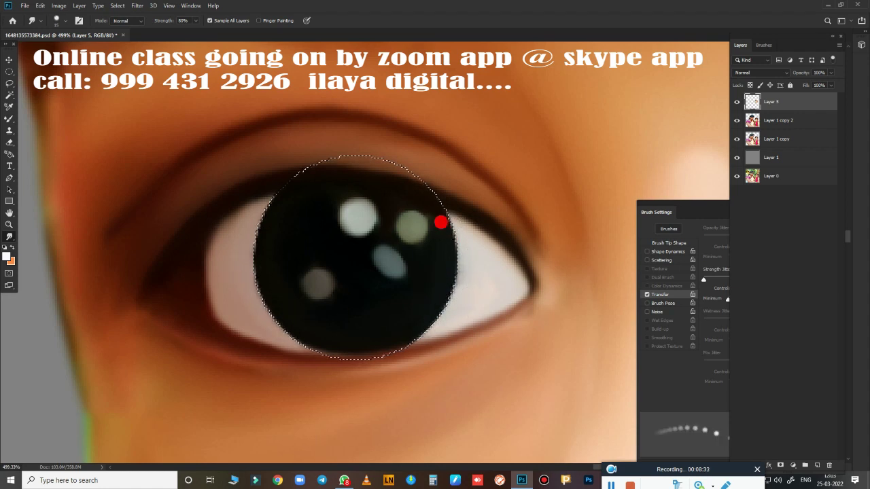
# Step: Deselect the iris and smudge the shading at the eye's left and right corners
pyautogui.hotkey('ctrl', 'd')
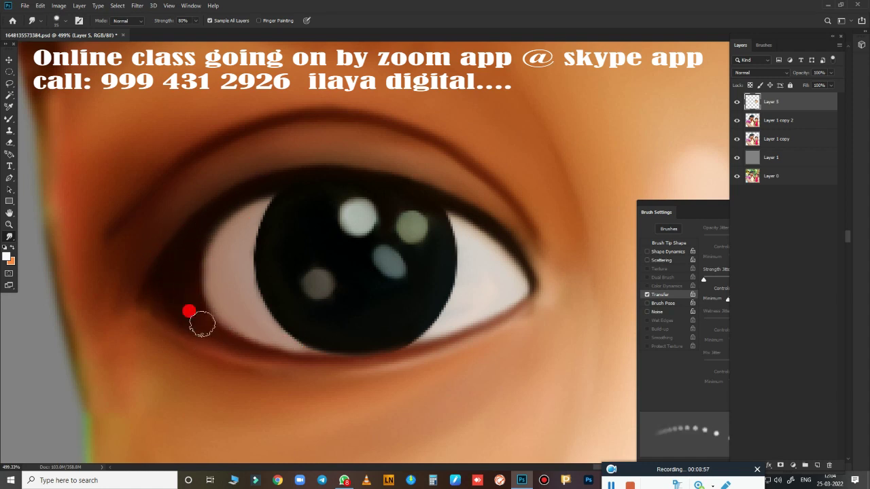
pyautogui.moveTo(189, 311); pyautogui.dragTo(172, 315)
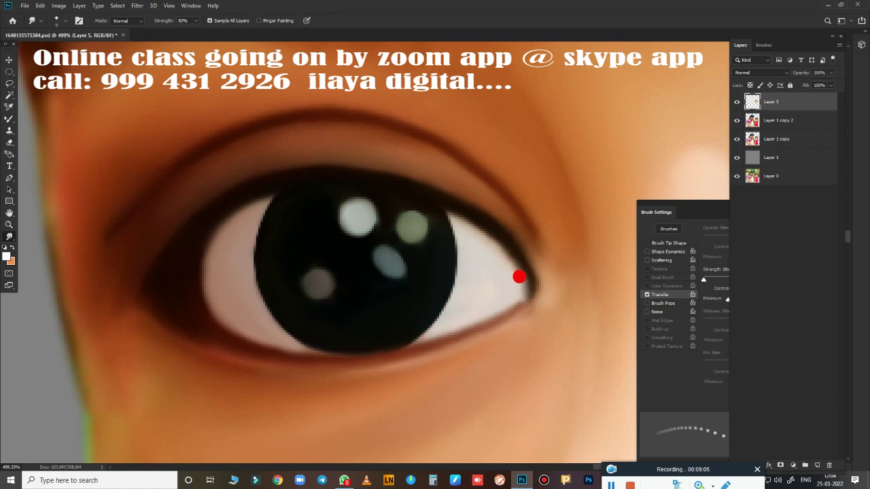
pyautogui.moveTo(518, 276); pyautogui.dragTo(509, 293)
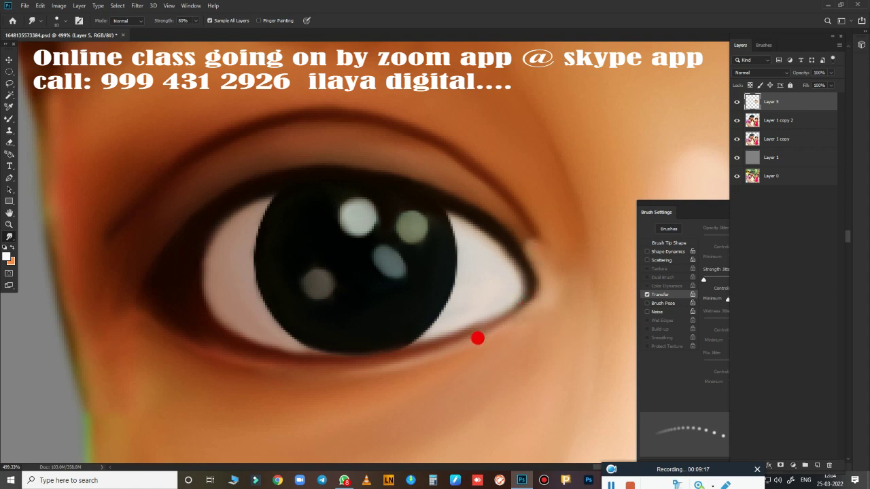
# Step: Smudge the highlights across the iris and save the document
pyautogui.hotkey('ctrl', '0')
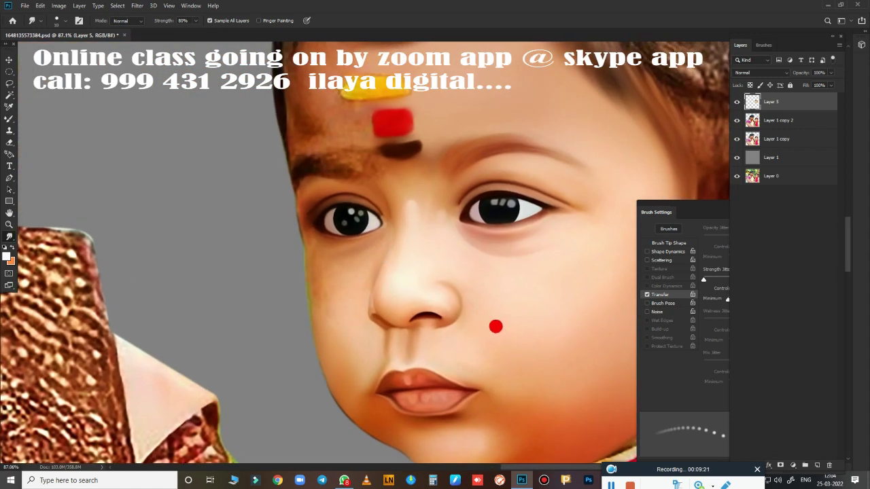
pyautogui.hotkey('ctrl', '0')
pyautogui.scroll(5, 366, 197)
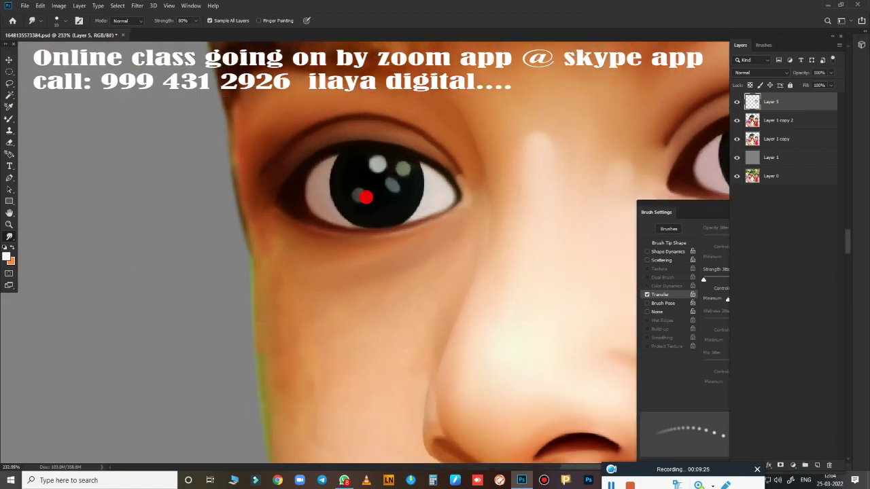
pyautogui.moveTo(372, 218); pyautogui.dragTo(373, 198)
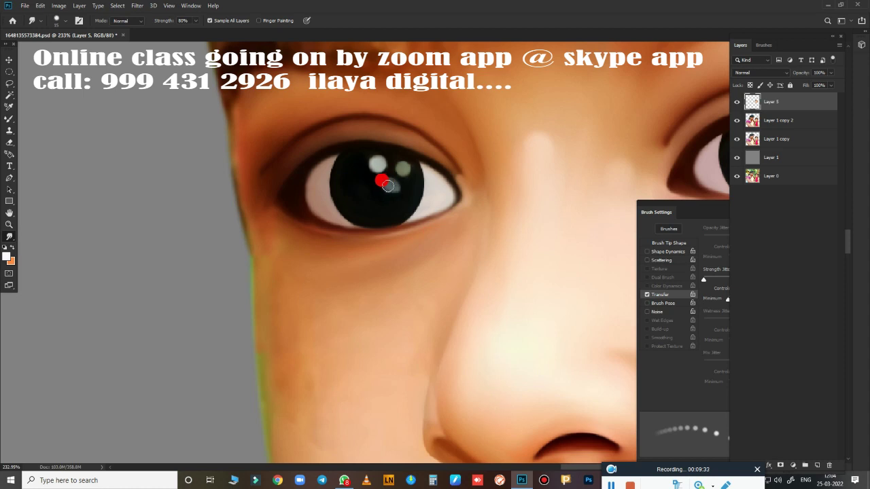
pyautogui.scroll(-8, 402, 195)
pyautogui.scroll(-2, 375, 241)
pyautogui.hotkey('ctrl', 's')
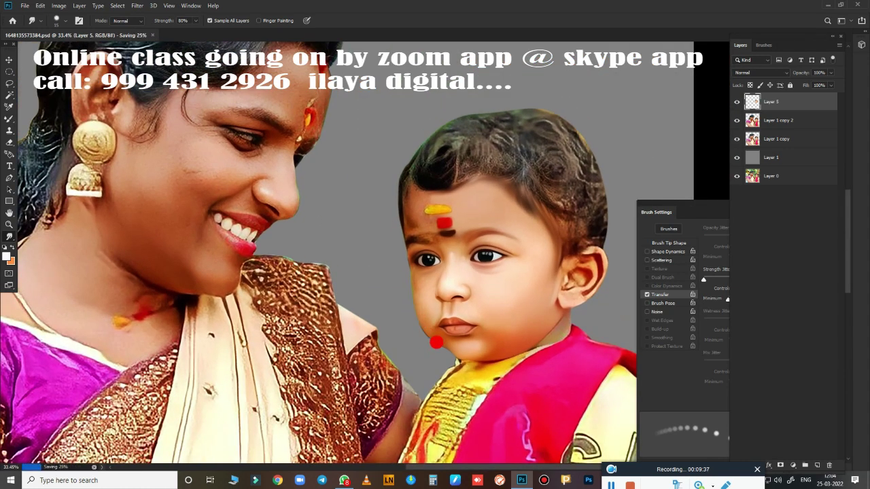
# Step: Load the Layer 1 copy 2 thumbnail as a selection of the child's face outline
pyautogui.scroll(3, 527, 270)
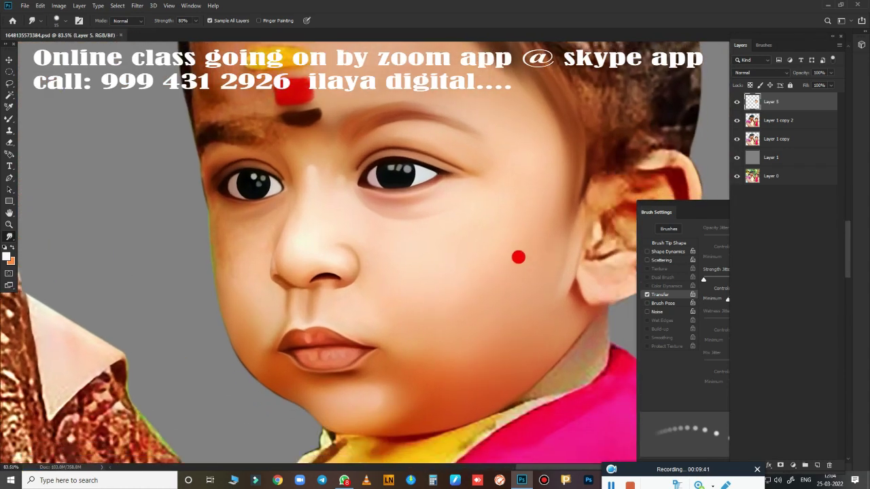
pyautogui.scroll(1, 383, 264)
pyautogui.scroll(1, 417, 317)
pyautogui.scroll(1, 398, 249)
pyautogui.scroll(2, 403, 306)
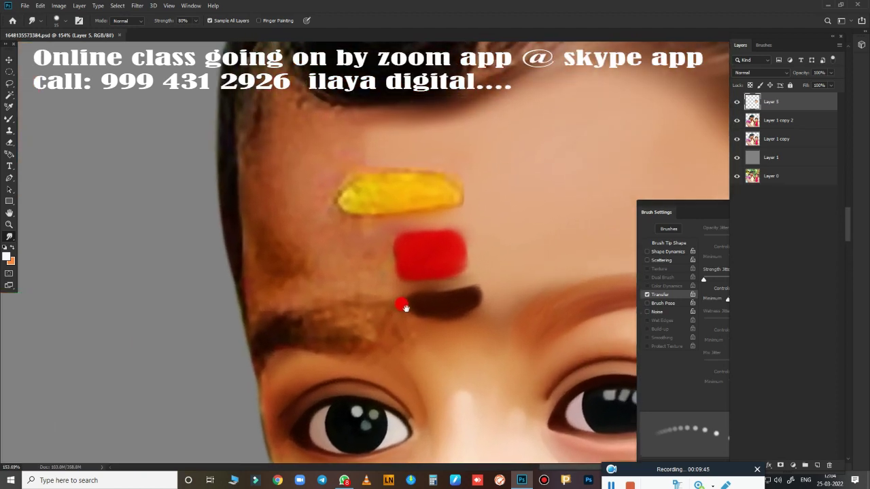
pyautogui.moveTo(404, 308); pyautogui.dragTo(365, 291)
pyautogui.keyDown('ctrl'); pyautogui.click(749, 125); pyautogui.keyUp('ctrl')
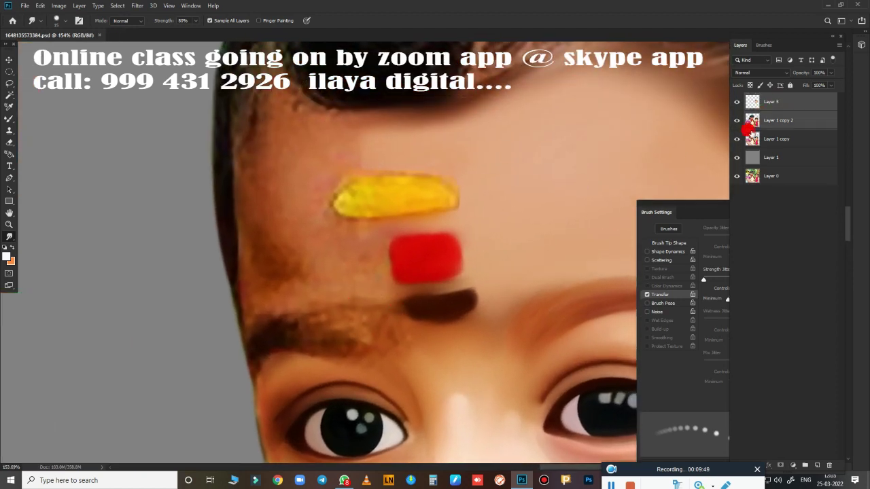
pyautogui.keyDown('ctrl'); pyautogui.click(753, 120); pyautogui.keyUp('ctrl')
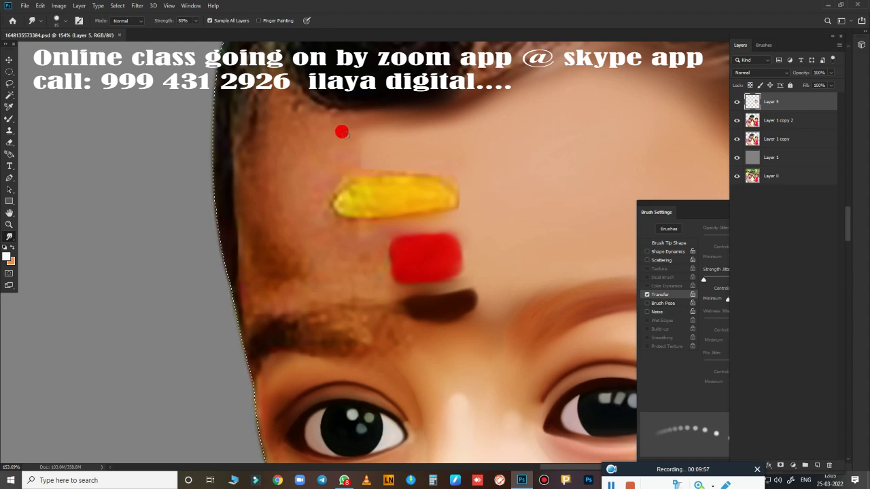
# Step: With a larger soft brush tip, smudge the temple shading and face edge toward the eyebrow
pyautogui.press(']')
pyautogui.press(']')
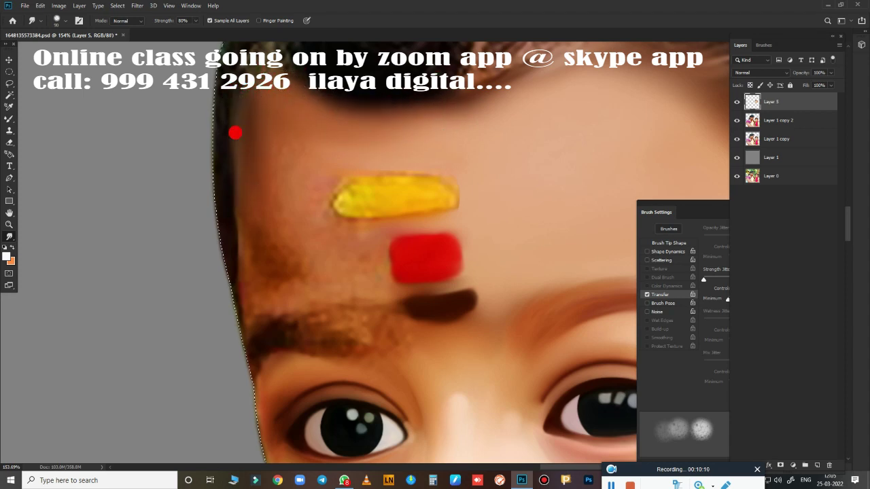
pyautogui.moveTo(251, 122)
pyautogui.mouseDown()
pyautogui.moveTo(256, 203)
pyautogui.moveTo(241, 362)
pyautogui.moveTo(260, 295)
pyautogui.moveTo(301, 289)
pyautogui.moveTo(292, 203)
pyautogui.moveTo(301, 184)
pyautogui.moveTo(405, 150)
pyautogui.moveTo(307, 190)
pyautogui.moveTo(329, 238)
pyautogui.moveTo(426, 228)
pyautogui.moveTo(357, 267)
pyautogui.moveTo(389, 293)
pyautogui.moveTo(308, 262)
pyautogui.moveTo(284, 223)
pyautogui.moveTo(328, 255)
pyautogui.moveTo(274, 285)
pyautogui.moveTo(278, 188)
pyautogui.moveTo(267, 308)
pyautogui.moveTo(370, 305)
pyautogui.moveTo(404, 324)
pyautogui.moveTo(401, 334)
pyautogui.moveTo(377, 318)
pyautogui.moveTo(427, 342)
pyautogui.mouseUp()
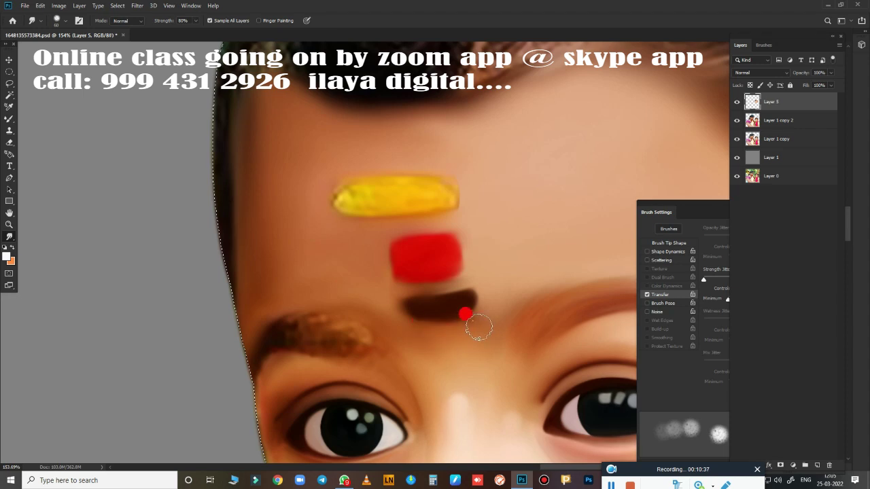
pyautogui.moveTo(369, 274)
pyautogui.mouseDown()
pyautogui.moveTo(515, 175)
pyautogui.moveTo(401, 206)
pyautogui.moveTo(431, 261)
pyautogui.mouseUp()
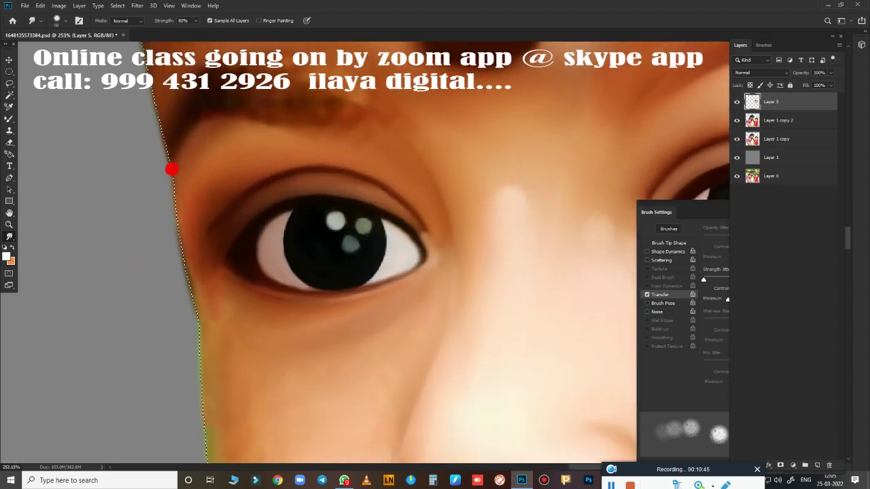
pyautogui.moveTo(184, 312)
pyautogui.mouseDown()
pyautogui.moveTo(178, 244)
pyautogui.moveTo(201, 301)
pyautogui.moveTo(186, 112)
pyautogui.moveTo(398, 136)
pyautogui.moveTo(306, 111)
pyautogui.moveTo(181, 276)
pyautogui.moveTo(520, 163)
pyautogui.moveTo(349, 143)
pyautogui.moveTo(367, 122)
pyautogui.moveTo(408, 184)
pyautogui.moveTo(441, 158)
pyautogui.moveTo(224, 262)
pyautogui.moveTo(269, 183)
pyautogui.moveTo(203, 143)
pyautogui.moveTo(275, 131)
pyautogui.moveTo(320, 278)
pyautogui.moveTo(262, 185)
pyautogui.moveTo(348, 315)
pyautogui.moveTo(347, 243)
pyautogui.mouseUp()
# Step: Smooth the blotchy eyebrow into an even, soft brown arch
pyautogui.scroll(-5, 306, 203)
pyautogui.moveTo(268, 103)
pyautogui.mouseDown()
pyautogui.moveTo(226, 214)
pyautogui.moveTo(346, 385)
pyautogui.moveTo(416, 280)
pyautogui.mouseUp()
pyautogui.scroll(-5, 415, 280)
pyautogui.scroll(3, 320, 297)
pyautogui.scroll(4, 281, 207)
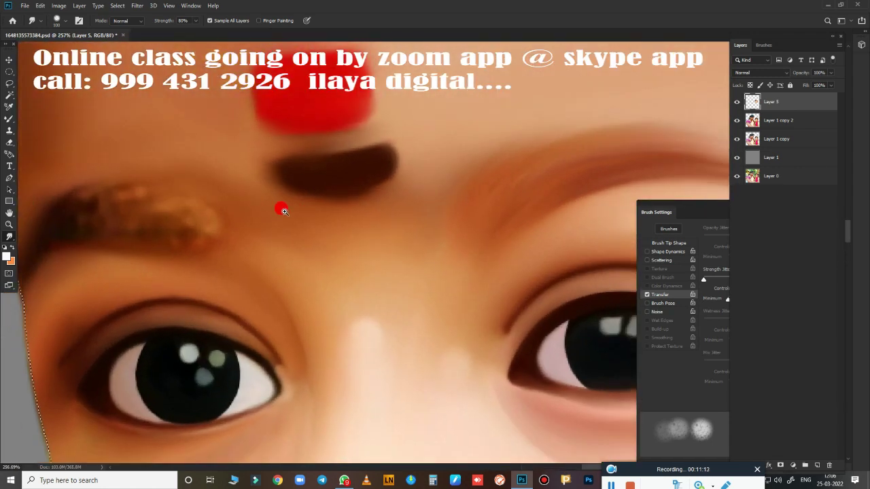
pyautogui.scroll(2, 451, 227)
pyautogui.scroll(2, 450, 227)
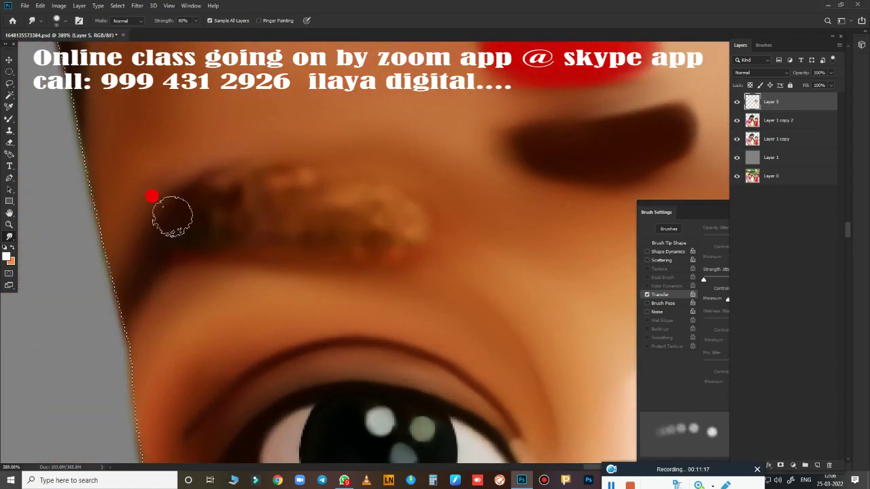
pyautogui.moveTo(175, 235)
pyautogui.mouseDown()
pyautogui.moveTo(325, 217)
pyautogui.moveTo(200, 224)
pyautogui.moveTo(282, 184)
pyautogui.moveTo(184, 179)
pyautogui.moveTo(215, 159)
pyautogui.moveTo(341, 213)
pyautogui.moveTo(320, 231)
pyautogui.moveTo(425, 204)
pyautogui.moveTo(238, 181)
pyautogui.moveTo(425, 195)
pyautogui.moveTo(159, 233)
pyautogui.moveTo(134, 274)
pyautogui.moveTo(149, 205)
pyautogui.moveTo(231, 171)
pyautogui.moveTo(378, 181)
pyautogui.moveTo(403, 224)
pyautogui.moveTo(346, 166)
pyautogui.moveTo(460, 275)
pyautogui.mouseUp()
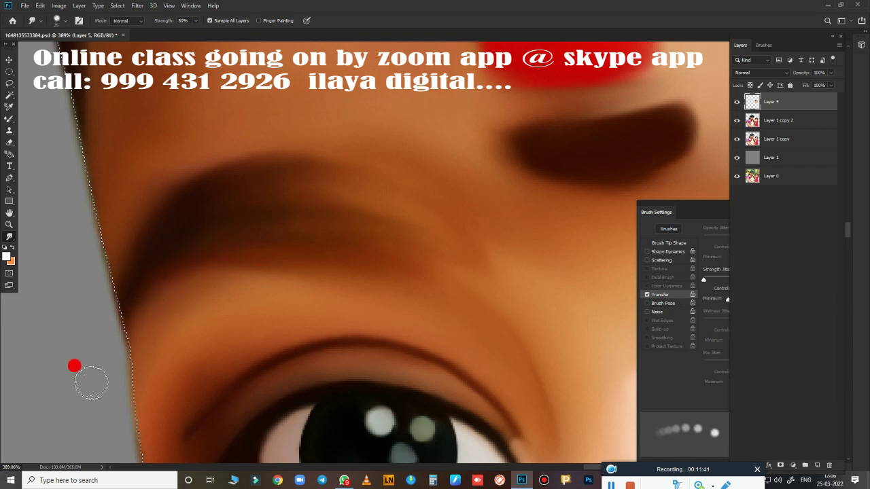
# Step: Smudge the red bindi's edges, round off the dark mark below it, and even the yellow mark
pyautogui.scroll(-10, 466, 251)
pyautogui.scroll(2, 456, 268)
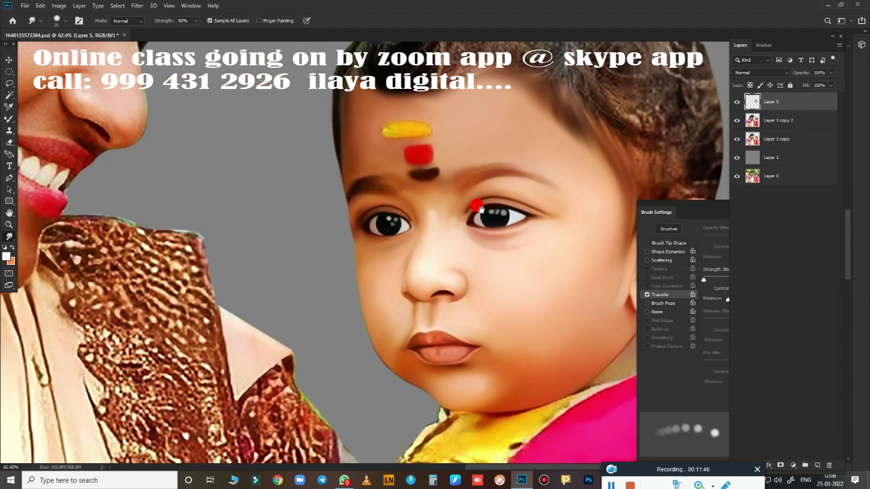
pyautogui.scroll(2, 491, 227)
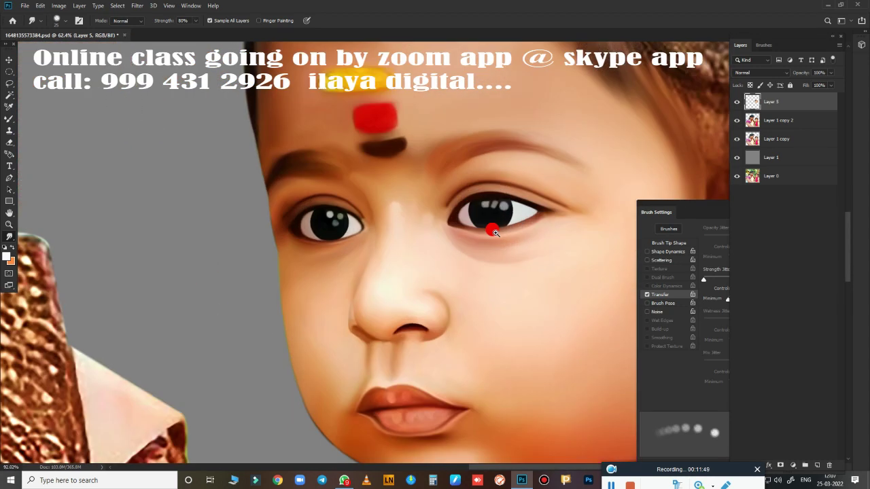
pyautogui.scroll(2, 444, 220)
pyautogui.scroll(1, 398, 288)
pyautogui.moveTo(398, 288); pyautogui.dragTo(413, 258)
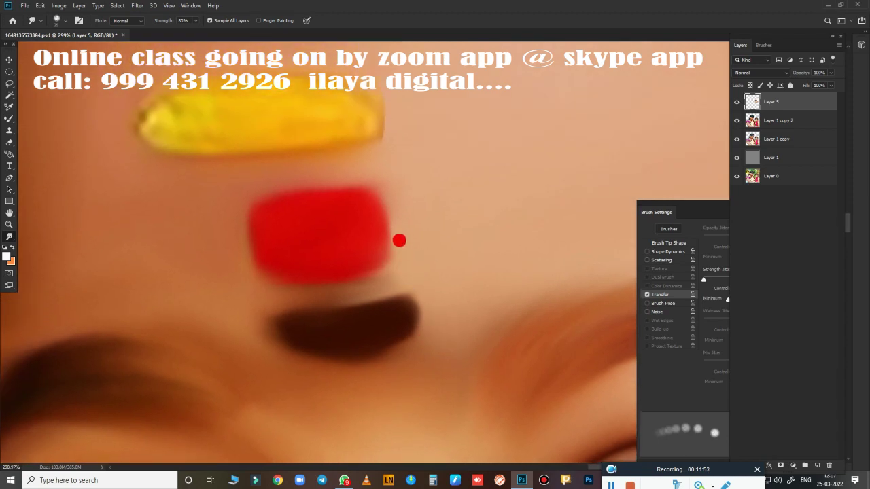
pyautogui.moveTo(253, 303); pyautogui.dragTo(346, 293)
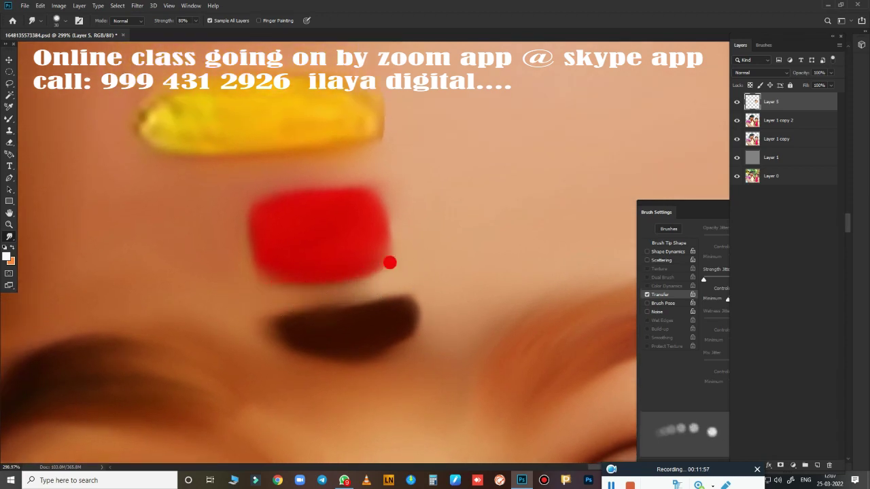
pyautogui.moveTo(390, 262); pyautogui.dragTo(316, 307)
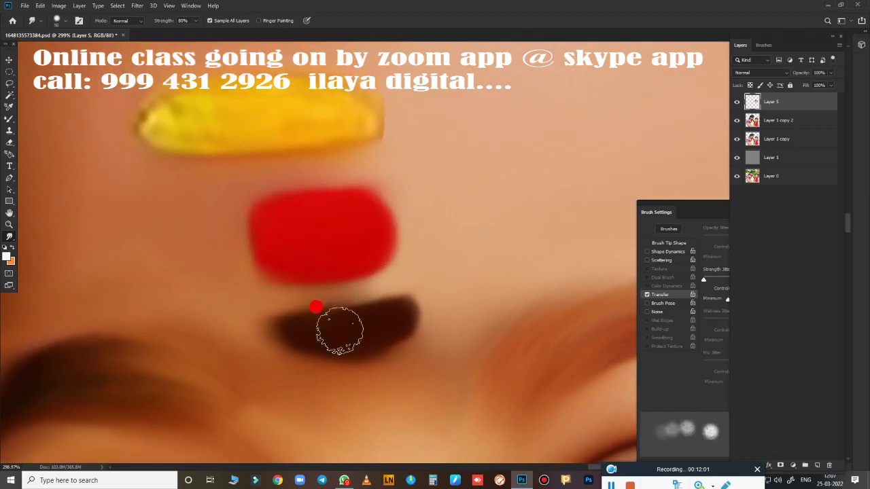
pyautogui.moveTo(310, 329); pyautogui.dragTo(367, 322)
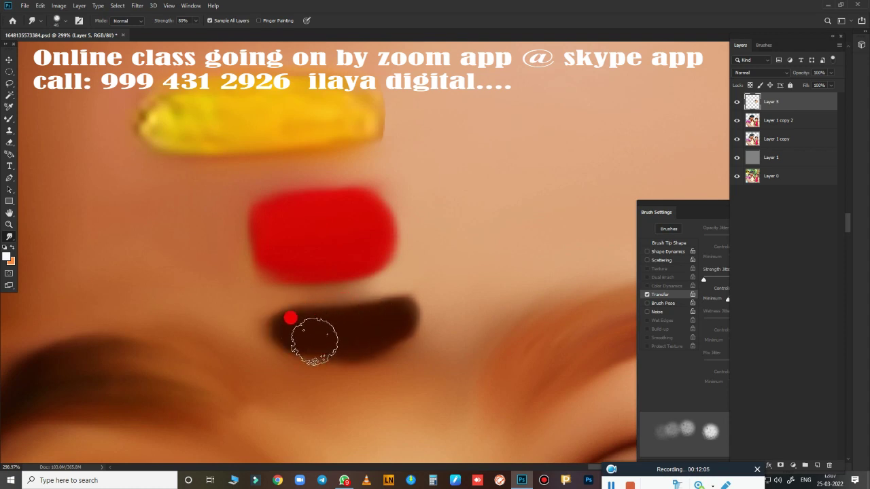
pyautogui.moveTo(170, 117); pyautogui.dragTo(312, 80)
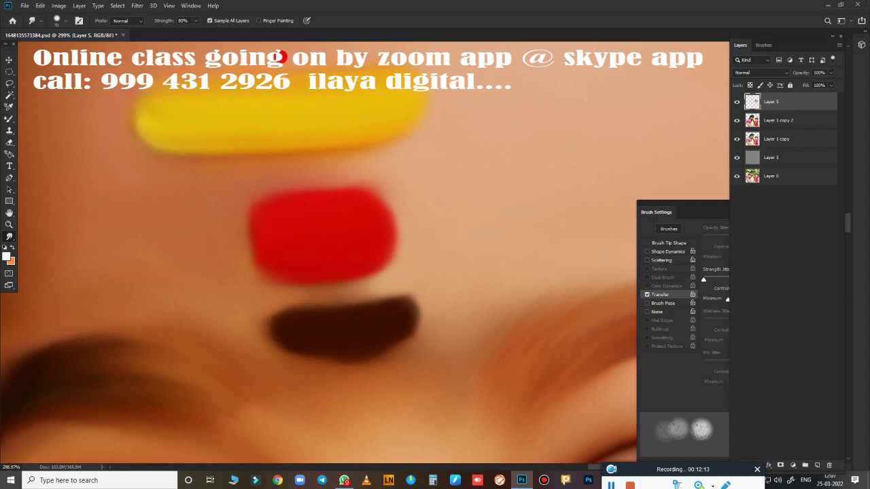
# Step: Zoom out to view the whole portrait, then zoom back in on the child's smoothed chin
pyautogui.scroll(-5, 485, 250)
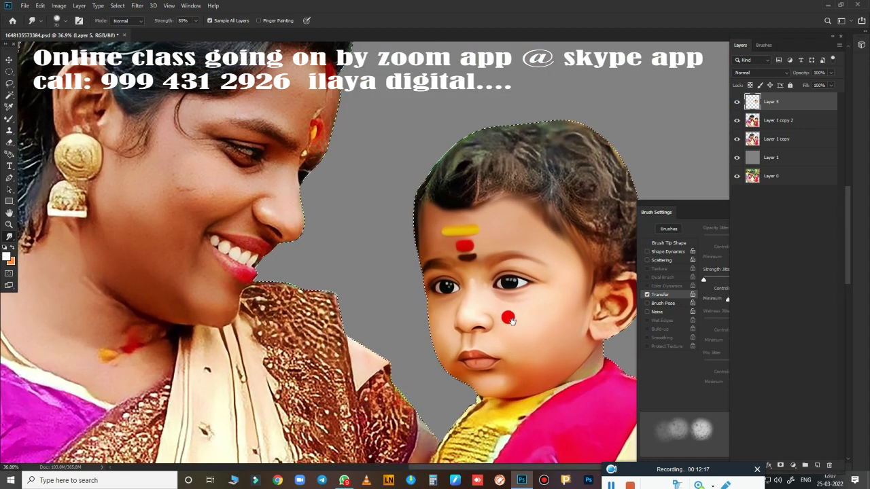
pyautogui.scroll(1, 475, 291)
pyautogui.scroll(1, 475, 306)
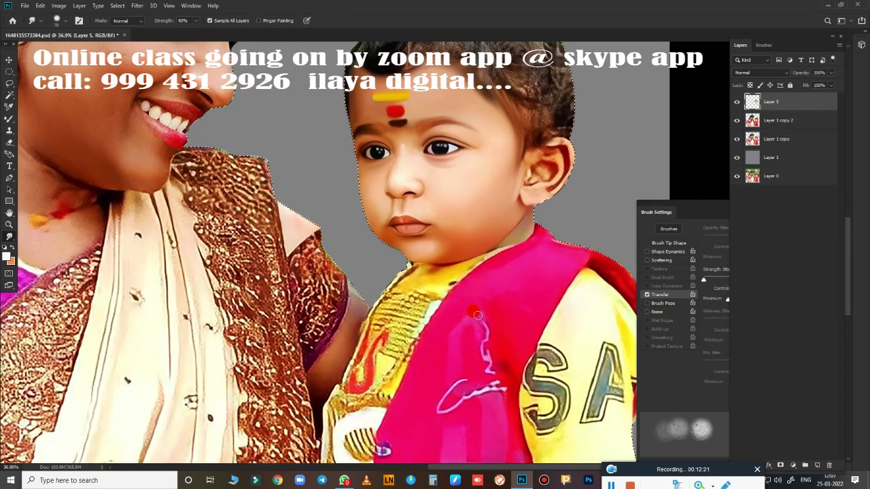
pyautogui.scroll(2, 478, 315)
pyautogui.scroll(2, 381, 299)
pyautogui.scroll(1, 293, 291)
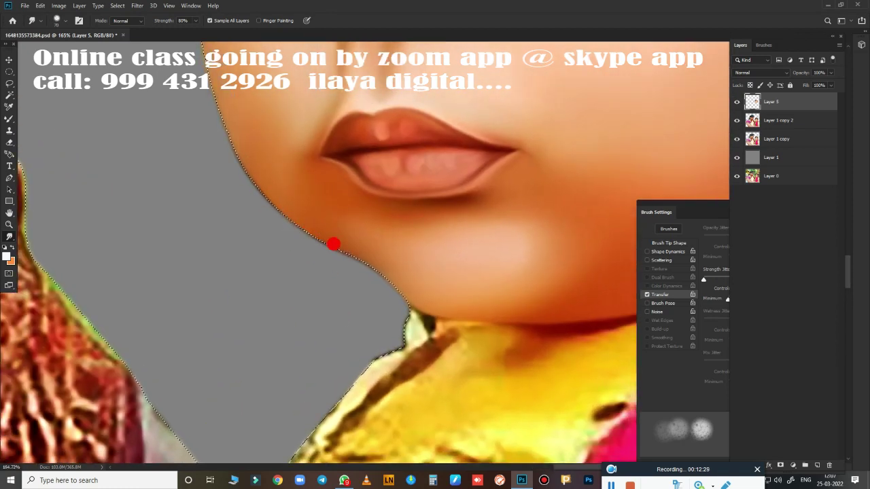
pyautogui.scroll(-5, 233, 158)
pyautogui.scroll(-1, 436, 157)
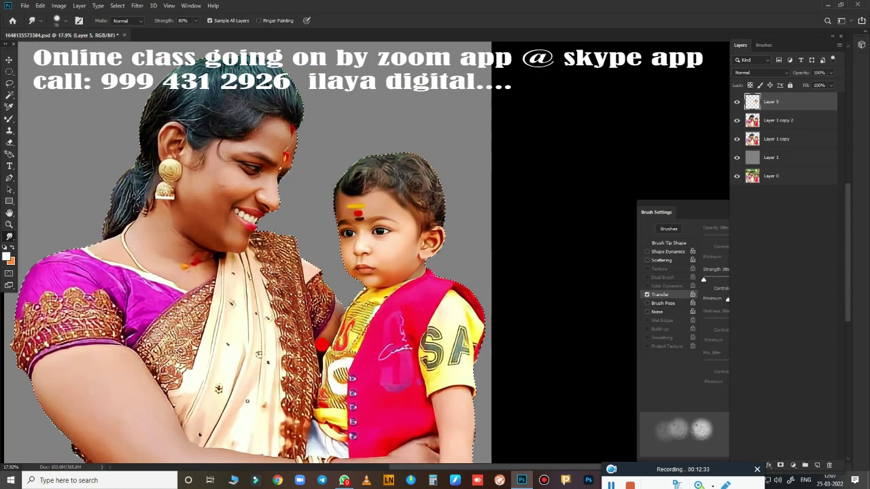
pyautogui.scroll(2, 417, 248)
pyautogui.scroll(2, 450, 264)
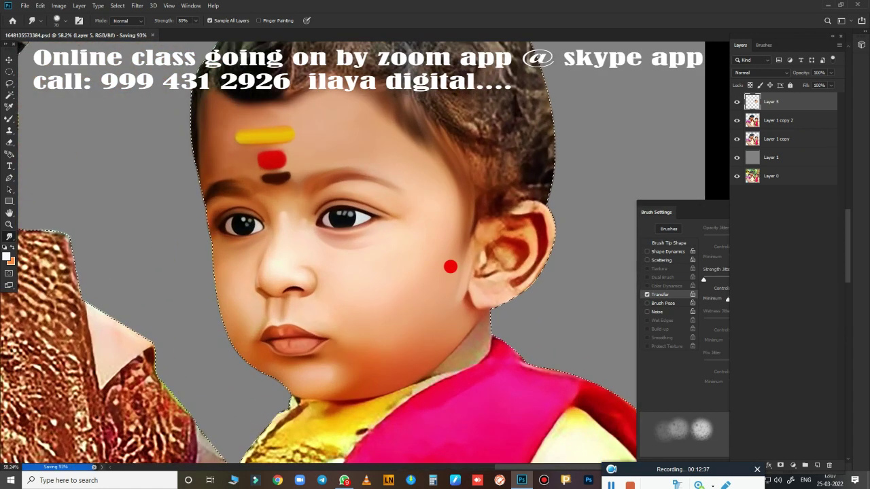
pyautogui.scroll(1, 509, 271)
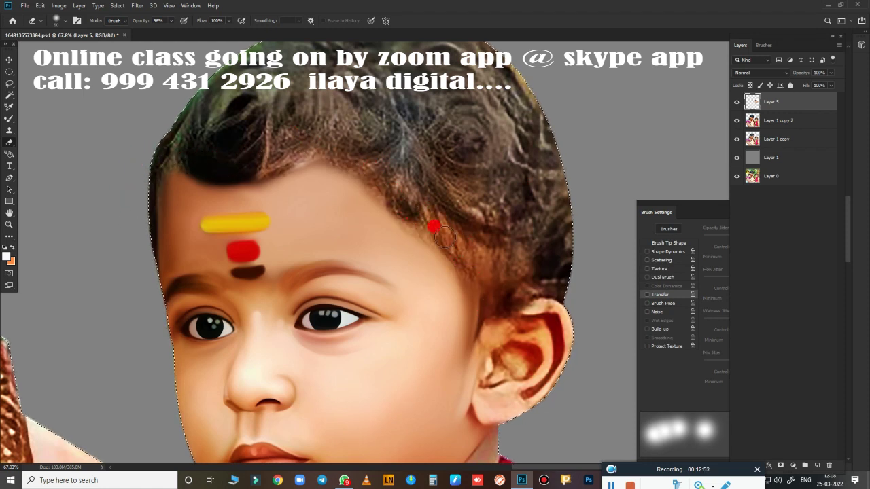
# Step: At 152% zoom, smudge the child's neck skin into the pink collar edge
pyautogui.moveTo(466, 278); pyautogui.dragTo(455, 165)
pyautogui.scroll(5, 446, 285)
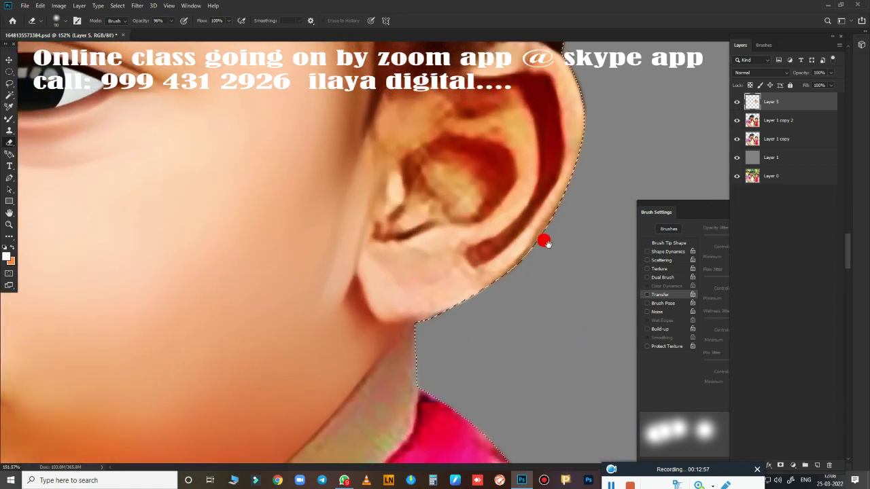
pyautogui.press('r')
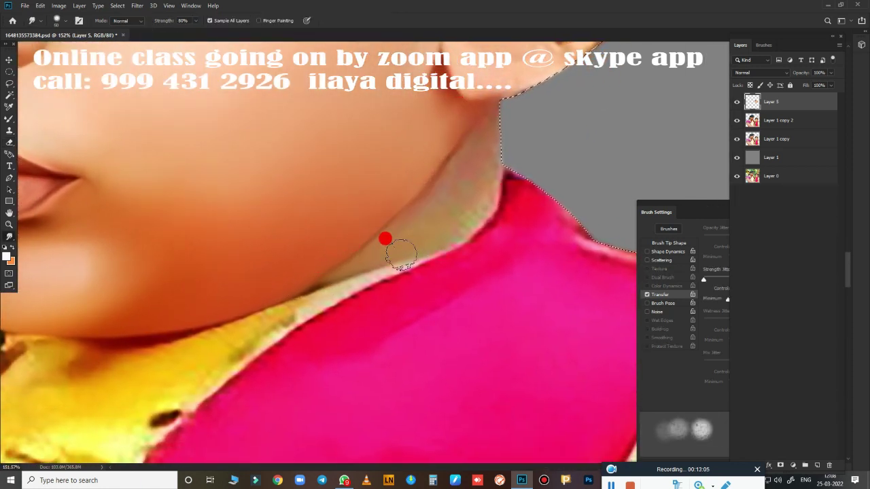
pyautogui.moveTo(401, 254); pyautogui.dragTo(479, 211)
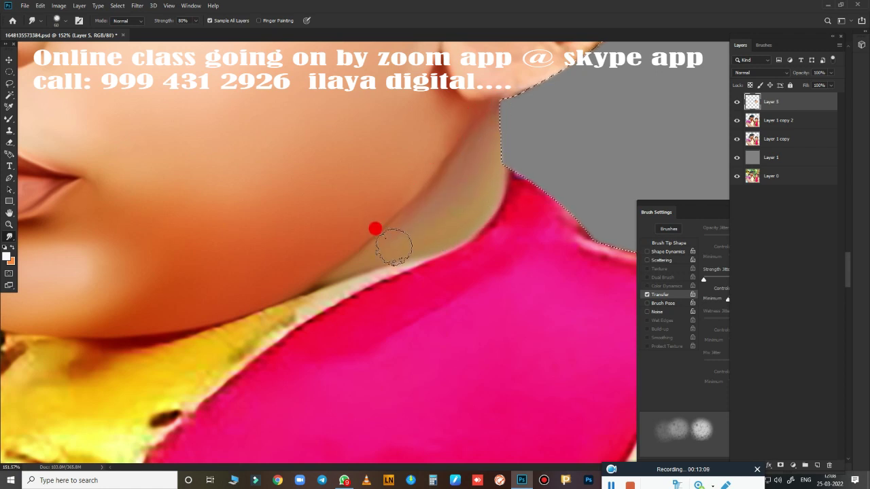
pyautogui.moveTo(303, 239)
pyautogui.mouseDown()
pyautogui.moveTo(303, 349)
pyautogui.moveTo(311, 292)
pyautogui.moveTo(398, 238)
pyautogui.moveTo(380, 272)
pyautogui.moveTo(342, 303)
pyautogui.moveTo(314, 283)
pyautogui.moveTo(307, 214)
pyautogui.mouseUp()
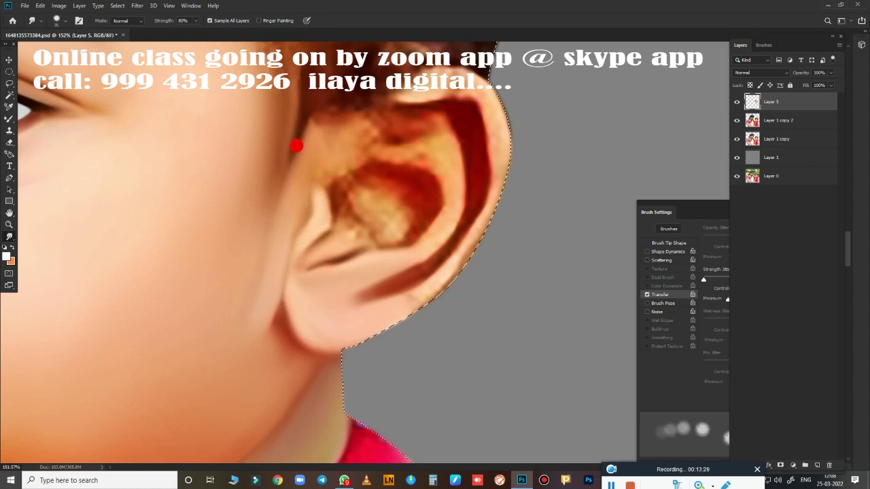
# Step: Smudge the child's upper and inner ear shading, outer rim and lobe into smooth strokes
pyautogui.moveTo(337, 121); pyautogui.dragTo(341, 144)
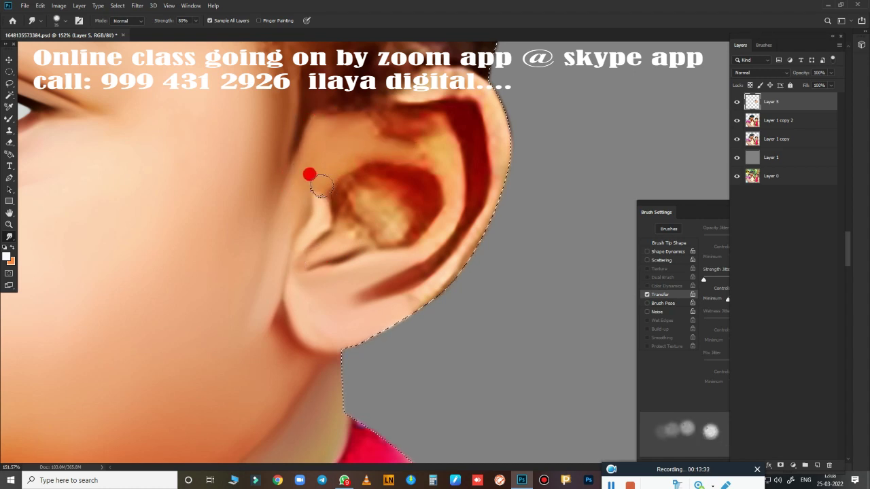
pyautogui.moveTo(339, 198); pyautogui.dragTo(359, 195)
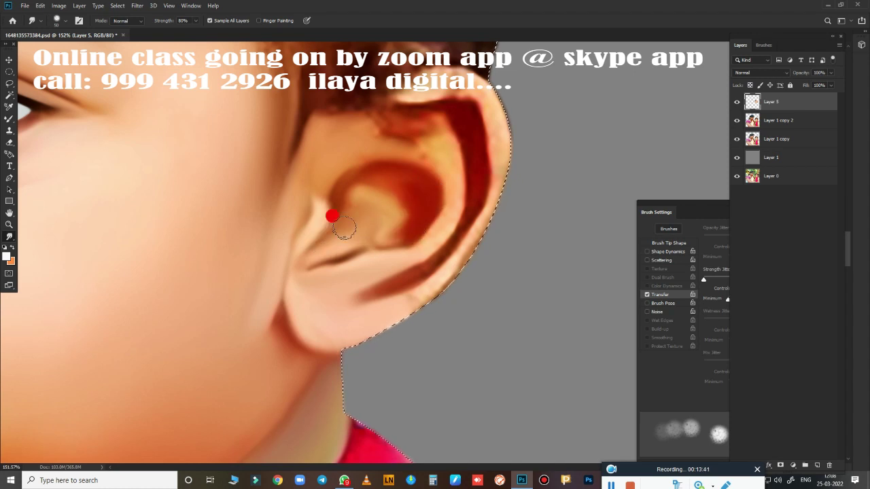
pyautogui.moveTo(344, 229); pyautogui.dragTo(357, 215)
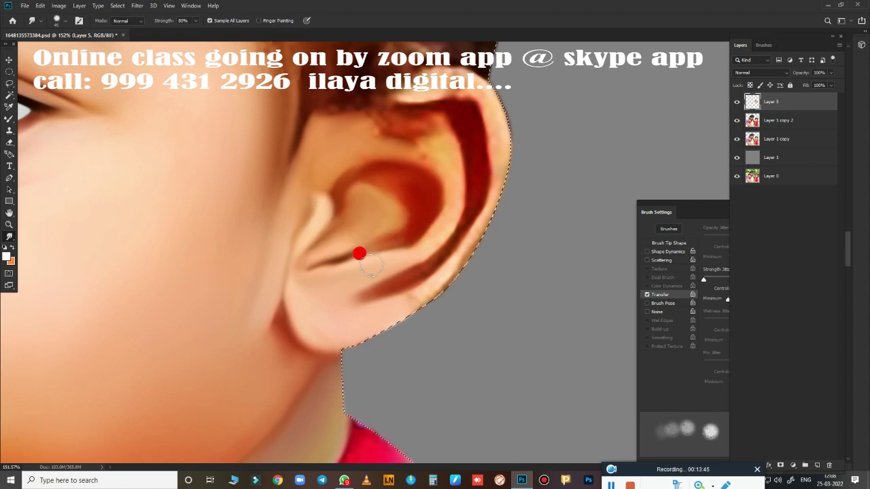
pyautogui.moveTo(415, 278)
pyautogui.mouseDown()
pyautogui.moveTo(487, 210)
pyautogui.moveTo(485, 177)
pyautogui.mouseUp()
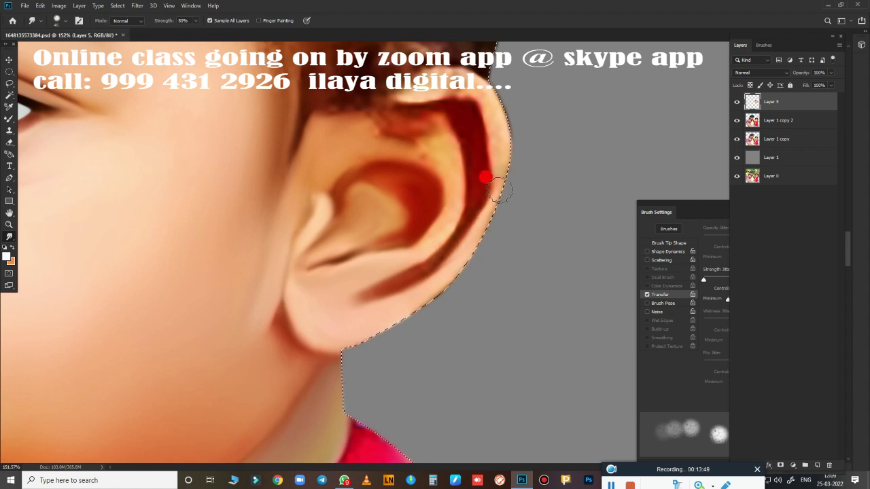
pyautogui.moveTo(411, 321)
pyautogui.mouseDown()
pyautogui.moveTo(412, 276)
pyautogui.moveTo(423, 282)
pyautogui.mouseUp()
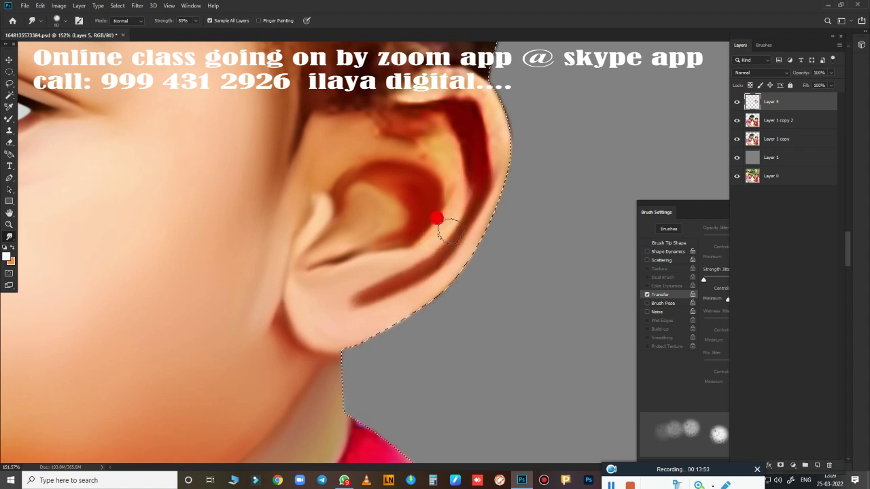
# Step: Smooth the ear's upper rim, hair crease and front edge, then make an eraser pass
pyautogui.scroll(3, 437, 219)
pyautogui.moveTo(320, 237)
pyautogui.mouseDown()
pyautogui.moveTo(354, 236)
pyautogui.moveTo(398, 355)
pyautogui.moveTo(390, 415)
pyautogui.mouseUp()
pyautogui.moveTo(346, 262)
pyautogui.mouseDown()
pyautogui.moveTo(254, 268)
pyautogui.moveTo(251, 287)
pyautogui.moveTo(344, 322)
pyautogui.moveTo(373, 297)
pyautogui.moveTo(353, 355)
pyautogui.moveTo(272, 341)
pyautogui.mouseUp()
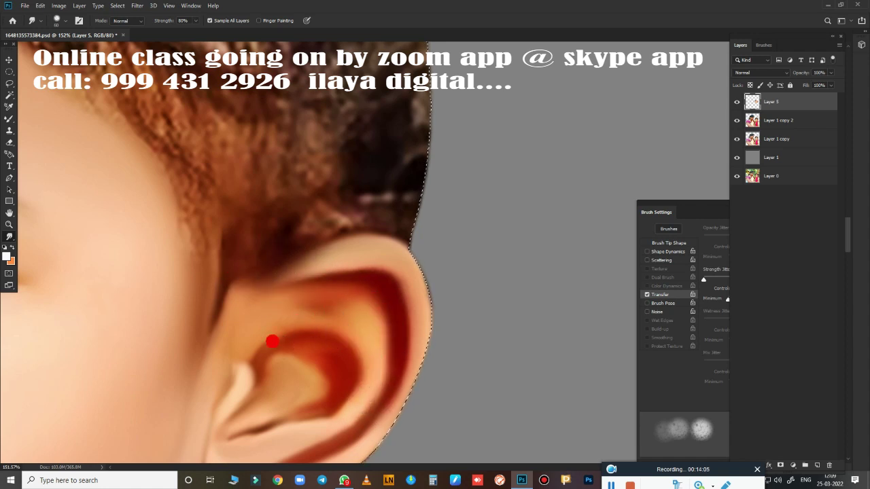
pyautogui.moveTo(374, 281)
pyautogui.mouseDown()
pyautogui.moveTo(447, 295)
pyautogui.moveTo(499, 124)
pyautogui.mouseUp()
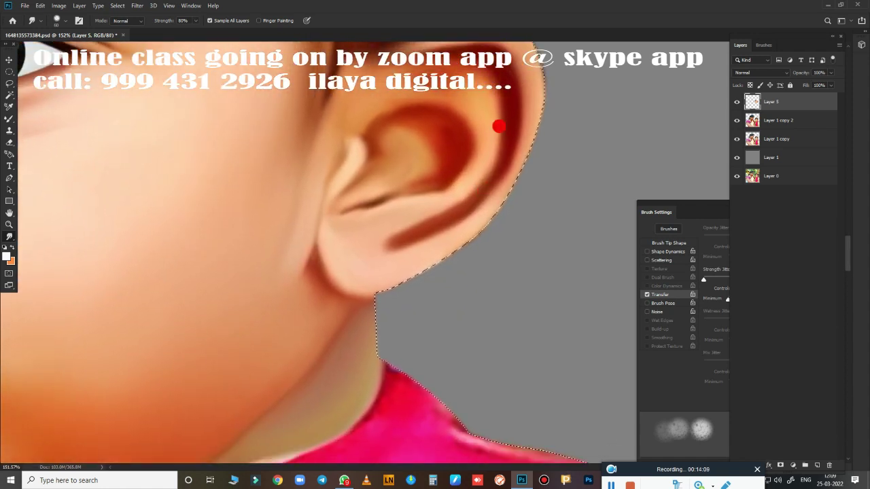
pyautogui.scroll(-4, 434, 200)
pyautogui.scroll(-2, 374, 266)
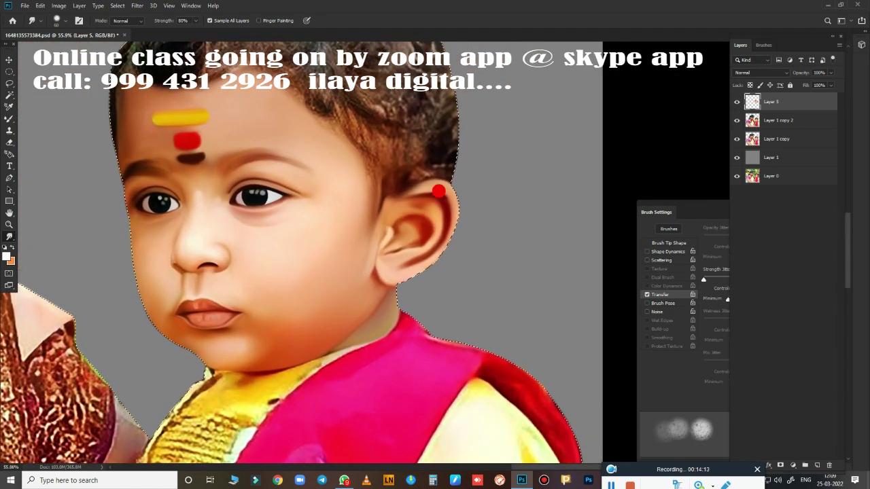
pyautogui.moveTo(390, 222); pyautogui.dragTo(381, 227)
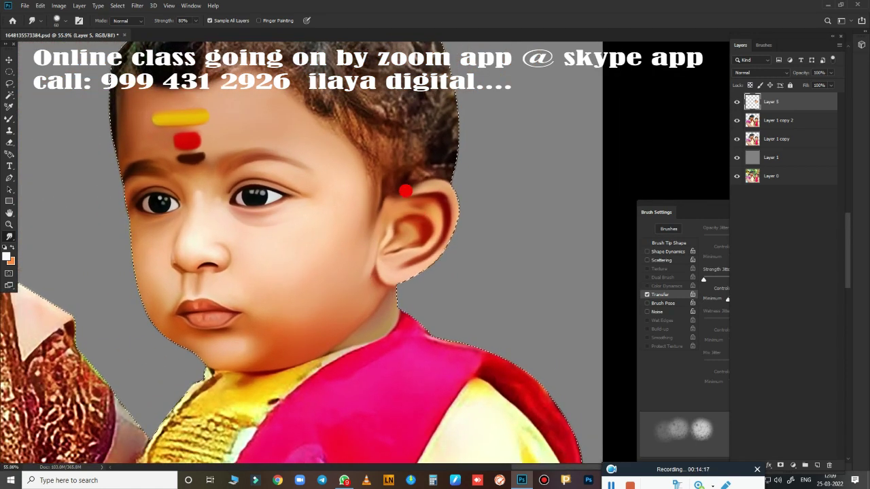
pyautogui.press('e')
pyautogui.moveTo(371, 188); pyautogui.dragTo(360, 226)
# Step: Zoom around the child's hair and forehead and return to 80%-strength smudging
pyautogui.scroll(-2, 406, 297)
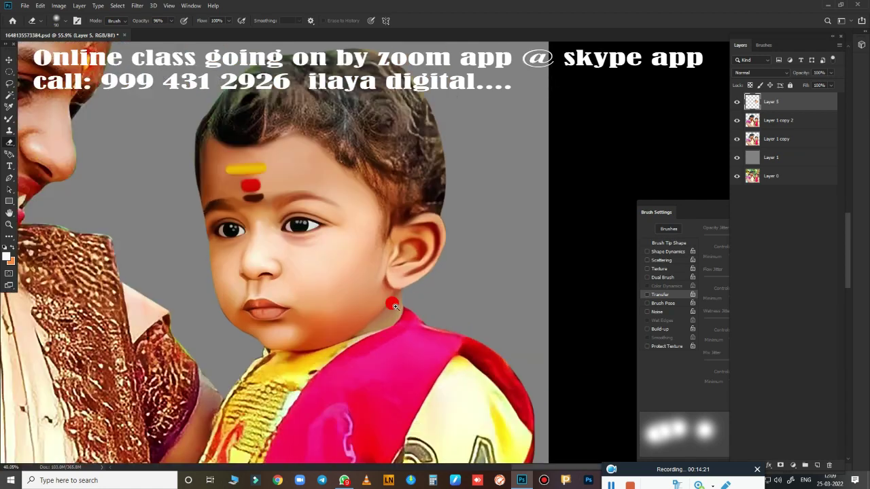
pyautogui.scroll(1, 421, 231)
pyautogui.scroll(5, 433, 219)
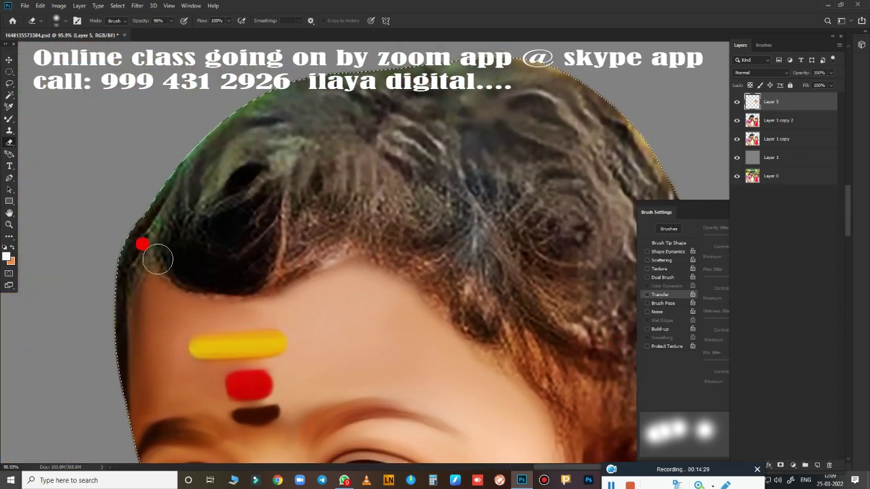
pyautogui.scroll(-4, 158, 259)
pyautogui.scroll(1, 544, 260)
pyautogui.scroll(2, 537, 255)
pyautogui.scroll(2, 385, 288)
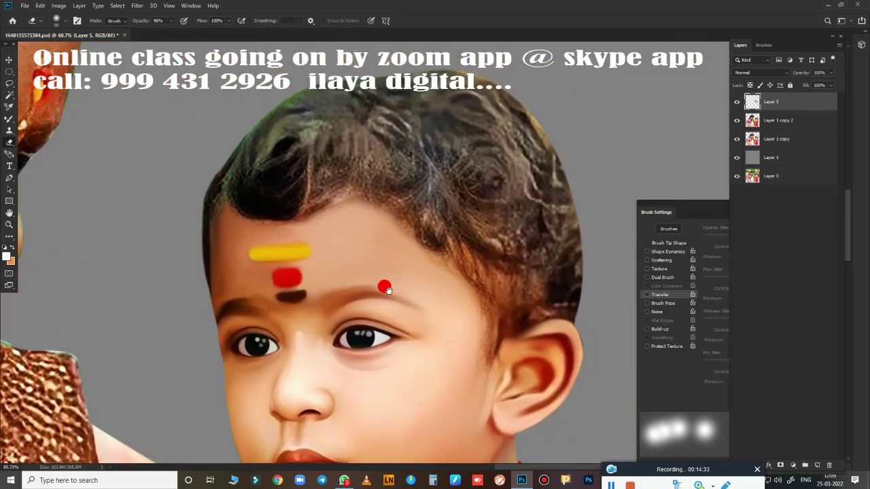
pyautogui.scroll(1, 408, 259)
pyautogui.scroll(2, 490, 238)
pyautogui.scroll(-3, 487, 256)
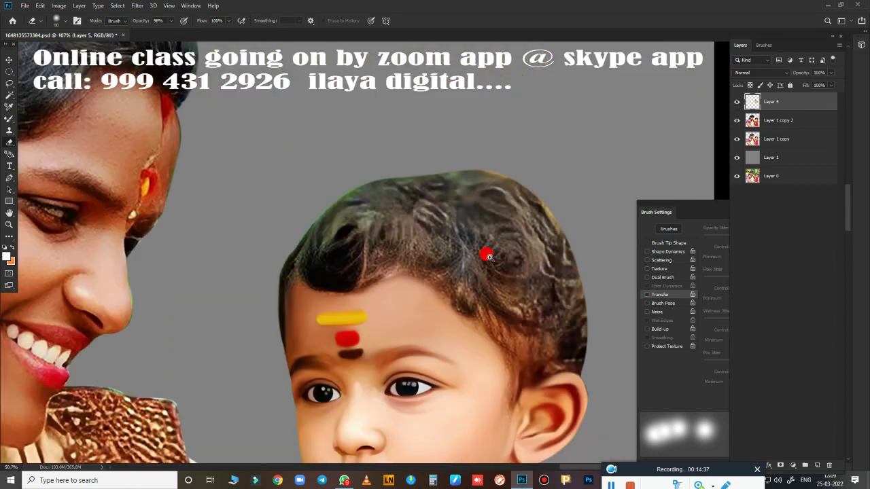
pyautogui.scroll(2, 496, 256)
pyautogui.scroll(-1, 476, 231)
pyautogui.scroll(2, 415, 299)
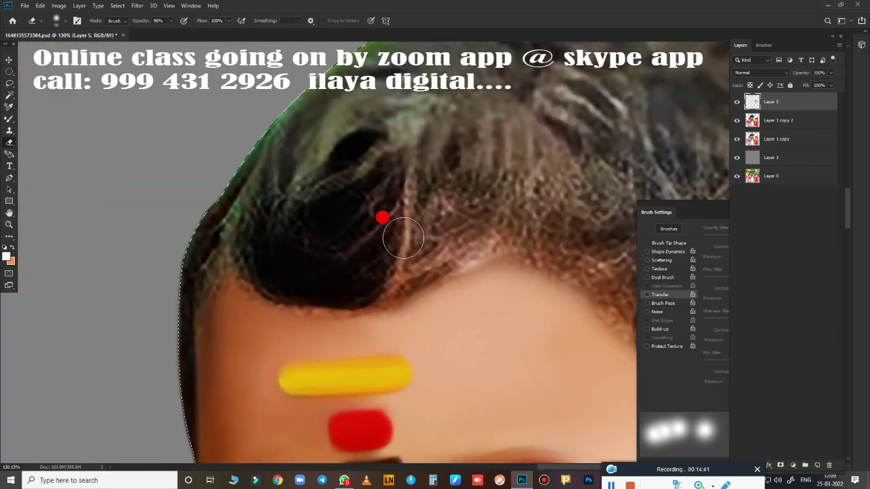
pyautogui.press('r')
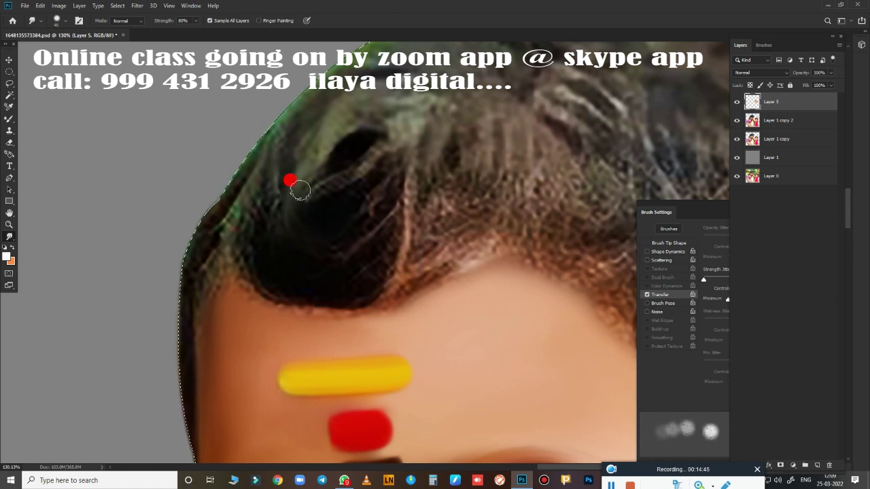
# Step: Smudge the child's dark hair down over the forehead into smooth locks along the hairline
pyautogui.moveTo(350, 142); pyautogui.dragTo(279, 216)
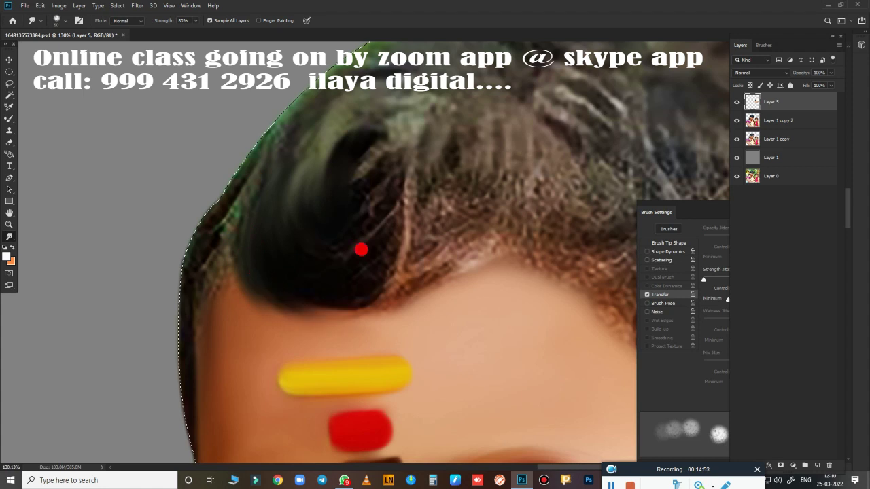
pyautogui.moveTo(381, 165)
pyautogui.mouseDown()
pyautogui.moveTo(357, 175)
pyautogui.moveTo(388, 229)
pyautogui.moveTo(415, 161)
pyautogui.mouseUp()
pyautogui.moveTo(350, 276); pyautogui.dragTo(348, 313)
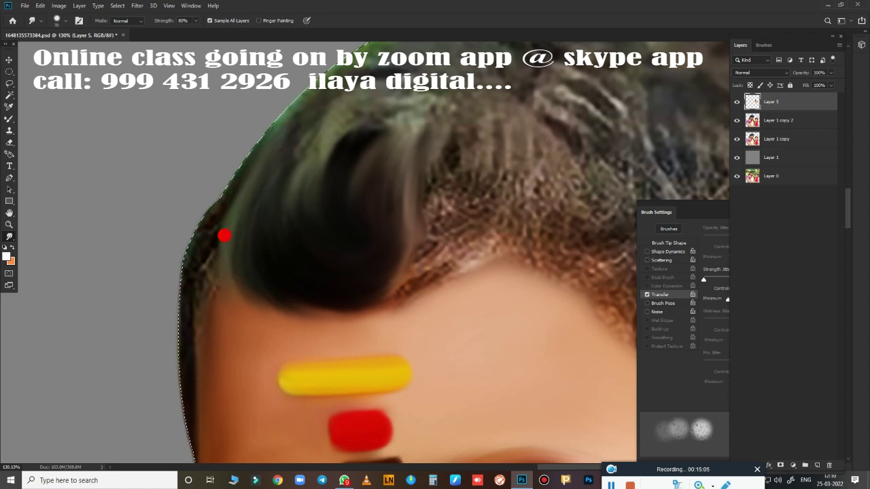
pyautogui.moveTo(224, 235); pyautogui.dragTo(289, 275)
pyautogui.moveTo(197, 216)
pyautogui.mouseDown()
pyautogui.moveTo(163, 313)
pyautogui.moveTo(302, 148)
pyautogui.mouseUp()
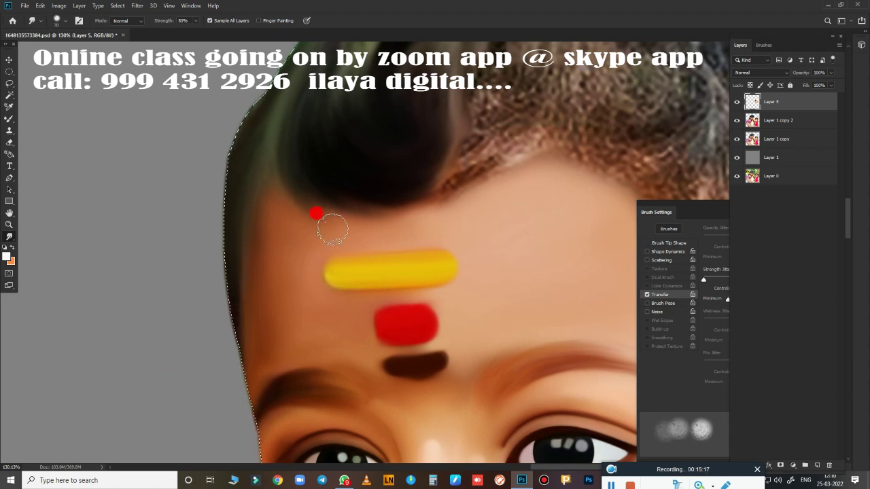
pyautogui.moveTo(352, 157)
pyautogui.mouseDown()
pyautogui.moveTo(278, 338)
pyautogui.moveTo(334, 210)
pyautogui.moveTo(398, 241)
pyautogui.moveTo(374, 287)
pyautogui.moveTo(404, 301)
pyautogui.moveTo(451, 276)
pyautogui.moveTo(431, 305)
pyautogui.moveTo(474, 309)
pyautogui.moveTo(421, 320)
pyautogui.moveTo(398, 229)
pyautogui.mouseUp()
# Step: Smooth the dark hair along the top edge and blur the strands near the crown
pyautogui.scroll(-5, 456, 261)
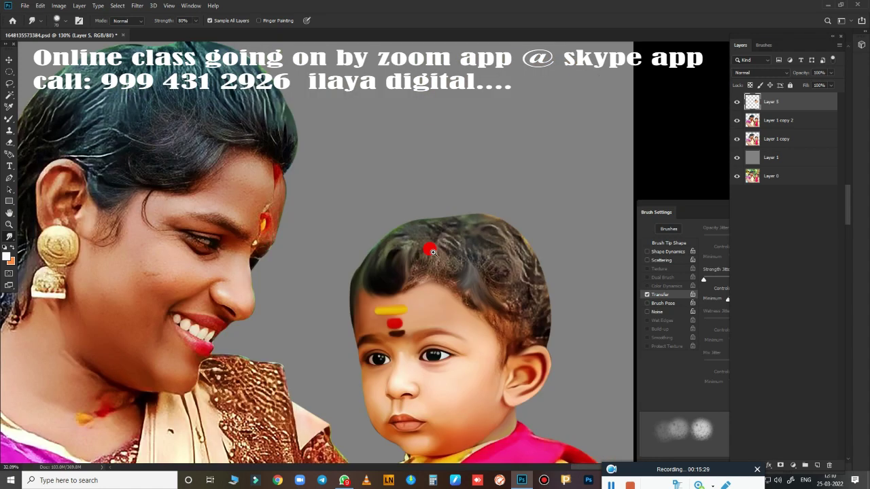
pyautogui.scroll(4, 462, 260)
pyautogui.scroll(3, 288, 213)
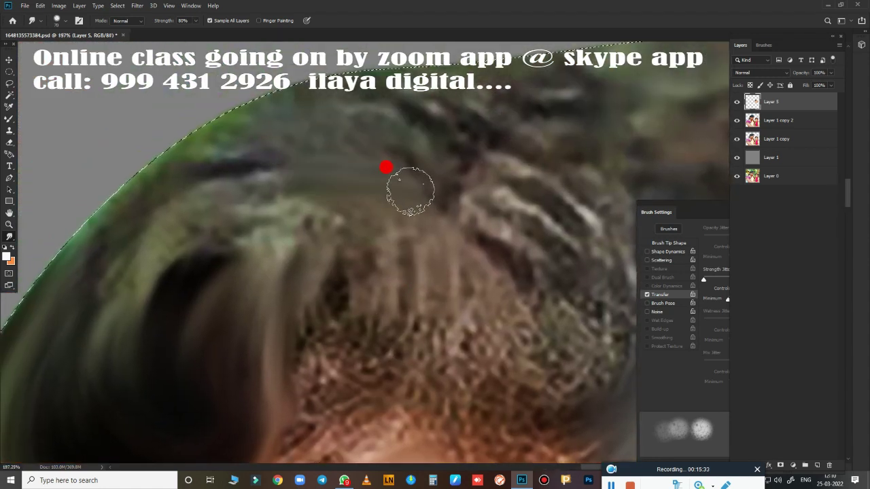
pyautogui.moveTo(420, 144)
pyautogui.mouseDown()
pyautogui.moveTo(466, 135)
pyautogui.moveTo(478, 101)
pyautogui.moveTo(242, 159)
pyautogui.moveTo(170, 167)
pyautogui.moveTo(419, 211)
pyautogui.moveTo(383, 216)
pyautogui.moveTo(305, 314)
pyautogui.moveTo(346, 217)
pyautogui.moveTo(220, 276)
pyautogui.moveTo(177, 263)
pyautogui.moveTo(532, 149)
pyautogui.moveTo(388, 107)
pyautogui.moveTo(315, 177)
pyautogui.moveTo(276, 317)
pyautogui.moveTo(445, 159)
pyautogui.moveTo(414, 278)
pyautogui.moveTo(458, 113)
pyautogui.moveTo(414, 70)
pyautogui.moveTo(298, 150)
pyautogui.mouseUp()
pyautogui.moveTo(393, 286)
pyautogui.mouseDown()
pyautogui.moveTo(517, 234)
pyautogui.moveTo(285, 174)
pyautogui.moveTo(357, 288)
pyautogui.moveTo(371, 230)
pyautogui.moveTo(507, 149)
pyautogui.moveTo(332, 278)
pyautogui.moveTo(371, 101)
pyautogui.moveTo(388, 60)
pyautogui.moveTo(403, 62)
pyautogui.mouseUp()
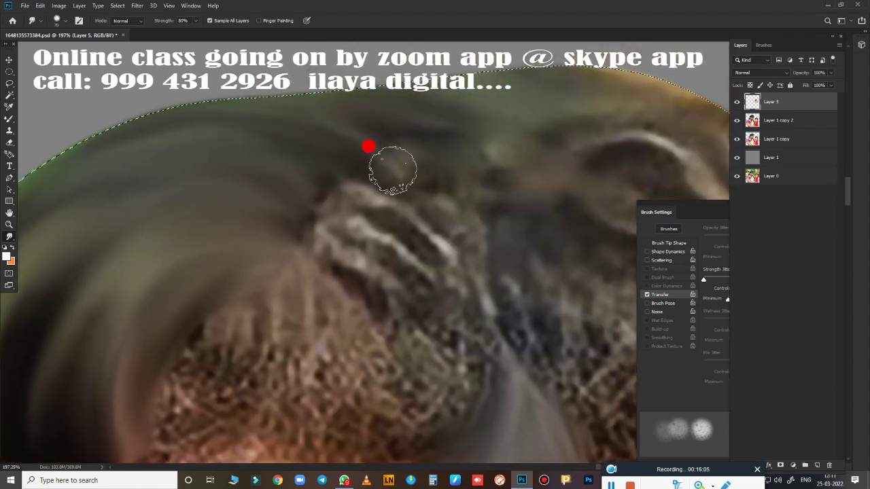
pyautogui.moveTo(392, 169)
pyautogui.mouseDown()
pyautogui.moveTo(282, 116)
pyautogui.moveTo(329, 148)
pyautogui.moveTo(227, 167)
pyautogui.moveTo(288, 248)
pyautogui.moveTo(417, 236)
pyautogui.moveTo(303, 130)
pyautogui.mouseUp()
# Step: Smear the curly hair along the hairline near the ear into smooth strands
pyautogui.scroll(-5, 462, 156)
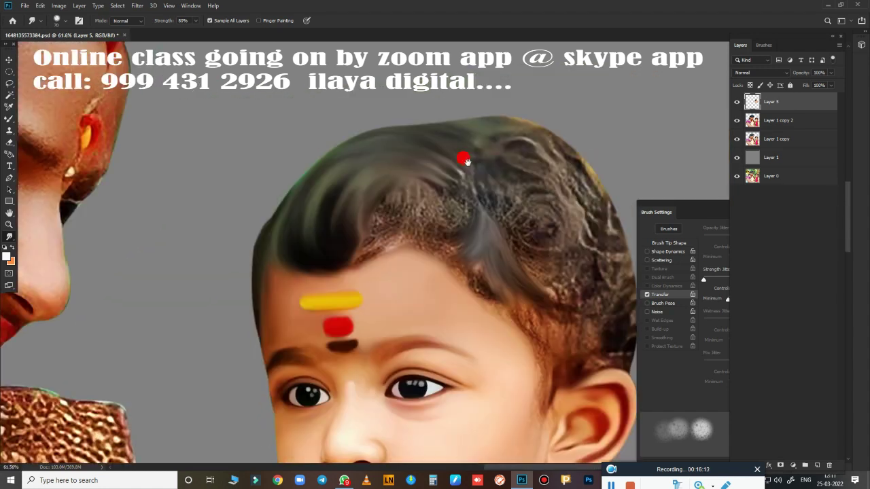
pyautogui.scroll(2, 509, 204)
pyautogui.scroll(2, 534, 249)
pyautogui.scroll(-1, 542, 242)
pyautogui.hscroll(2, 542, 242)
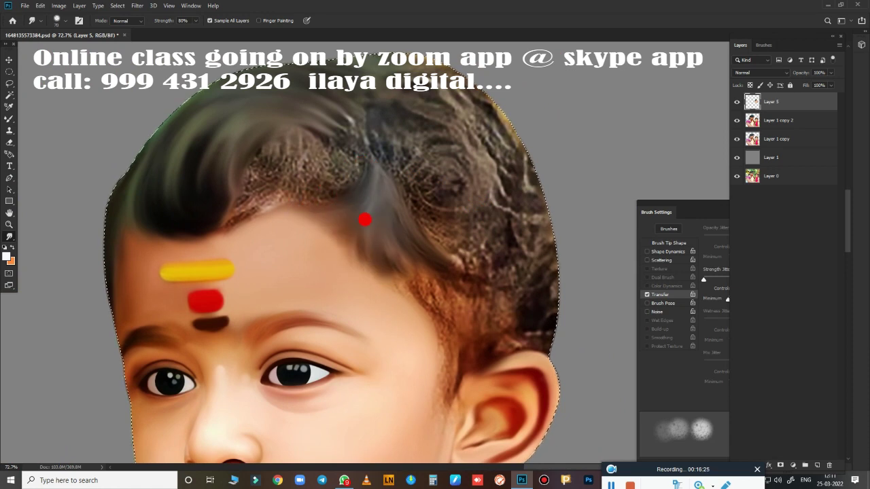
pyautogui.moveTo(390, 288); pyautogui.dragTo(416, 292)
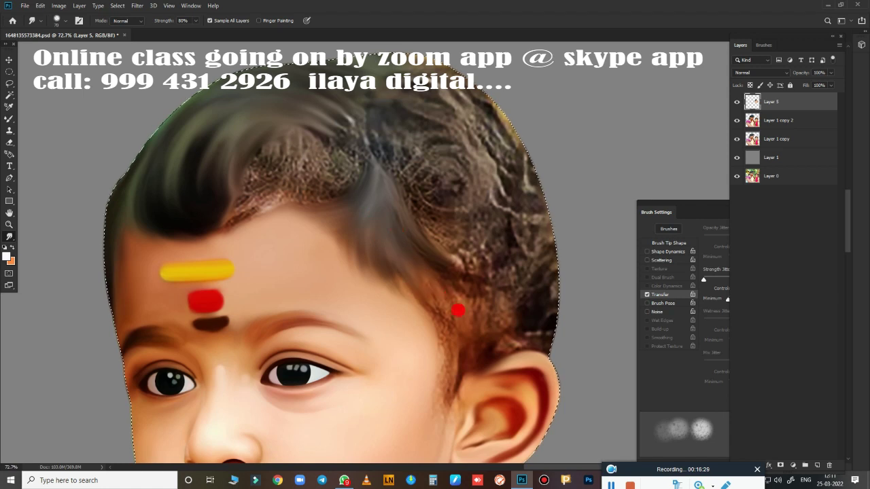
pyautogui.scroll(3, 478, 331)
pyautogui.moveTo(375, 201)
pyautogui.mouseDown()
pyautogui.moveTo(398, 233)
pyautogui.moveTo(432, 336)
pyautogui.moveTo(416, 216)
pyautogui.moveTo(431, 257)
pyautogui.mouseUp()
pyautogui.scroll(-3, 432, 257)
pyautogui.moveTo(398, 231)
pyautogui.mouseDown()
pyautogui.moveTo(378, 155)
pyautogui.moveTo(442, 353)
pyautogui.mouseUp()
# Step: Blend the hair just above the ear, the curls near the top, and the right edge
pyautogui.scroll(-2, 512, 243)
pyautogui.scroll(-1, 406, 309)
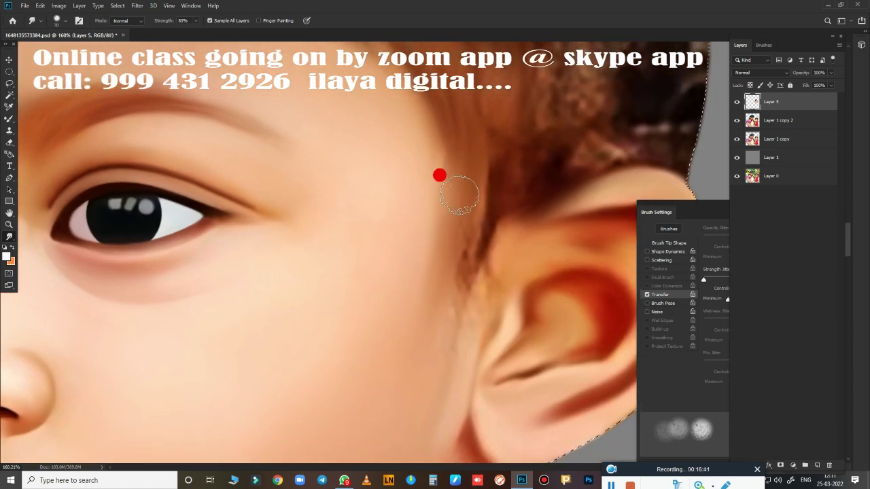
pyautogui.moveTo(460, 195)
pyautogui.mouseDown()
pyautogui.moveTo(482, 253)
pyautogui.moveTo(579, 257)
pyautogui.mouseUp()
pyautogui.scroll(3, 441, 262)
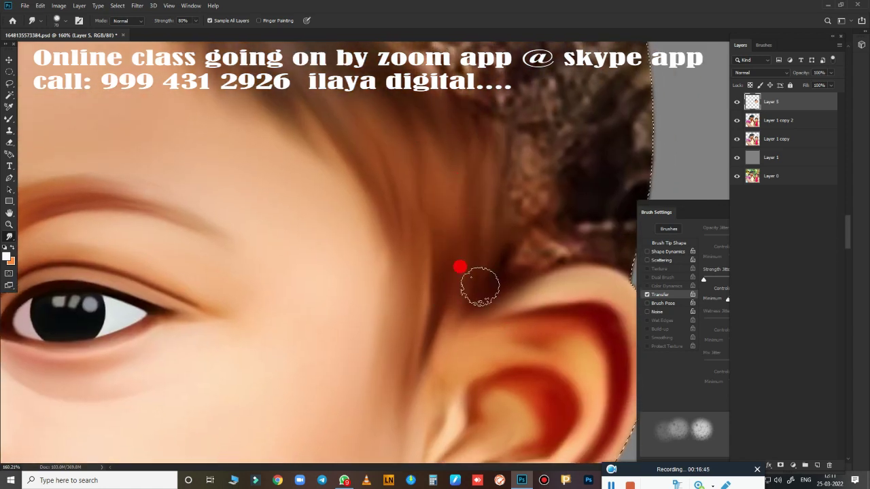
pyautogui.scroll(-4, 509, 286)
pyautogui.scroll(2, 442, 285)
pyautogui.scroll(2, 523, 286)
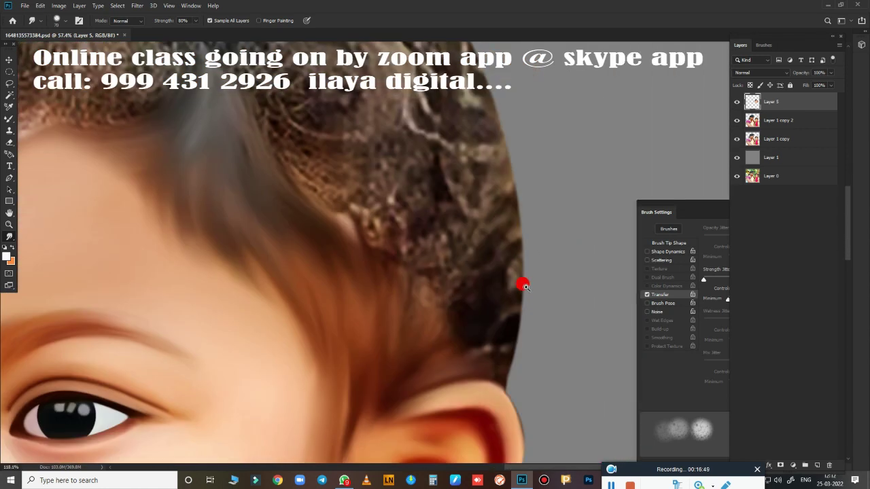
pyautogui.scroll(2, 524, 286)
pyautogui.moveTo(229, 78)
pyautogui.mouseDown()
pyautogui.moveTo(351, 101)
pyautogui.moveTo(316, 150)
pyautogui.moveTo(224, 106)
pyautogui.moveTo(374, 288)
pyautogui.moveTo(359, 142)
pyautogui.moveTo(387, 117)
pyautogui.moveTo(485, 233)
pyautogui.moveTo(480, 184)
pyautogui.moveTo(460, 259)
pyautogui.moveTo(360, 111)
pyautogui.moveTo(344, 369)
pyautogui.moveTo(430, 258)
pyautogui.mouseUp()
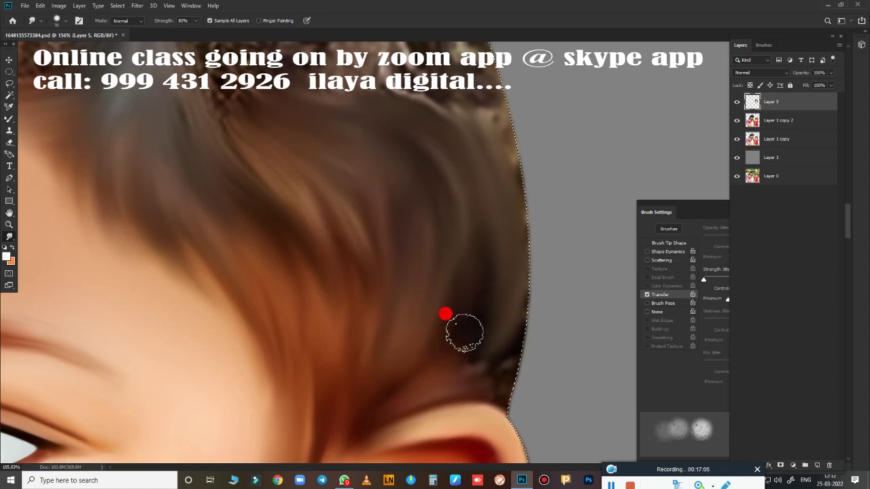
pyautogui.moveTo(445, 314)
pyautogui.mouseDown()
pyautogui.moveTo(486, 378)
pyautogui.moveTo(494, 194)
pyautogui.mouseUp()
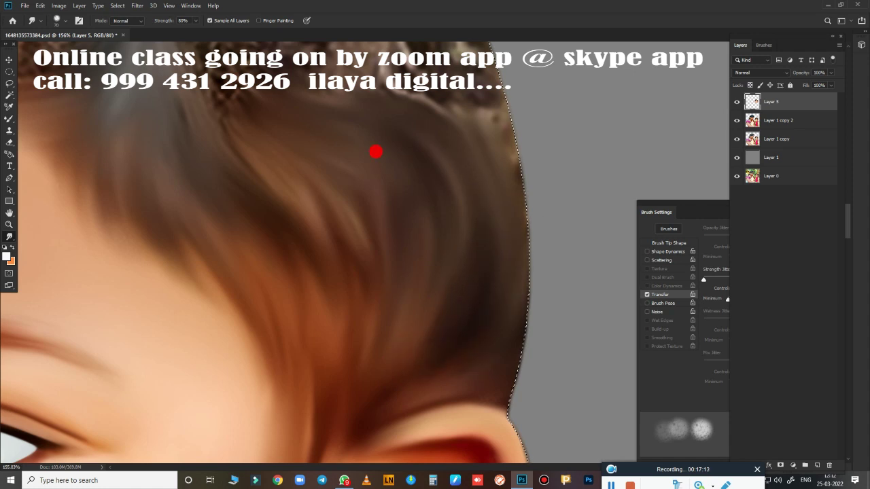
pyautogui.scroll(-5, 359, 360)
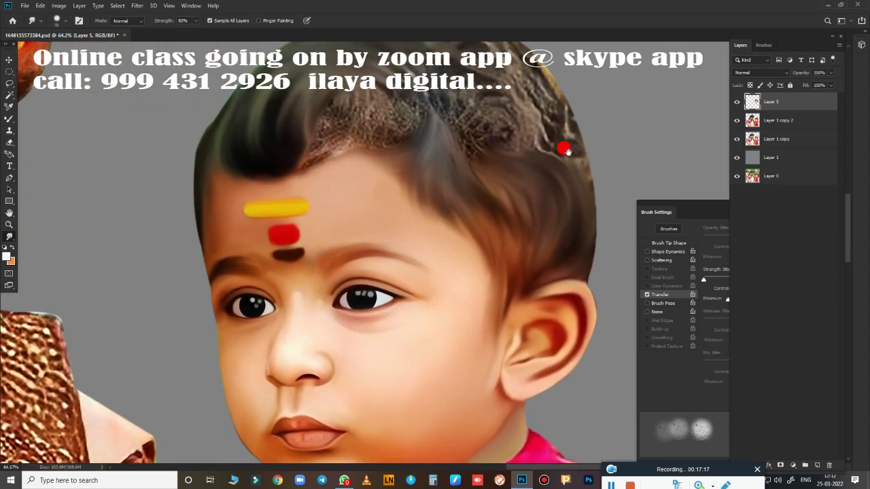
# Step: Blend the brown hairline strip and forehead hair texture into smooth strokes
pyautogui.scroll(5, 527, 250)
pyautogui.scroll(2, 529, 250)
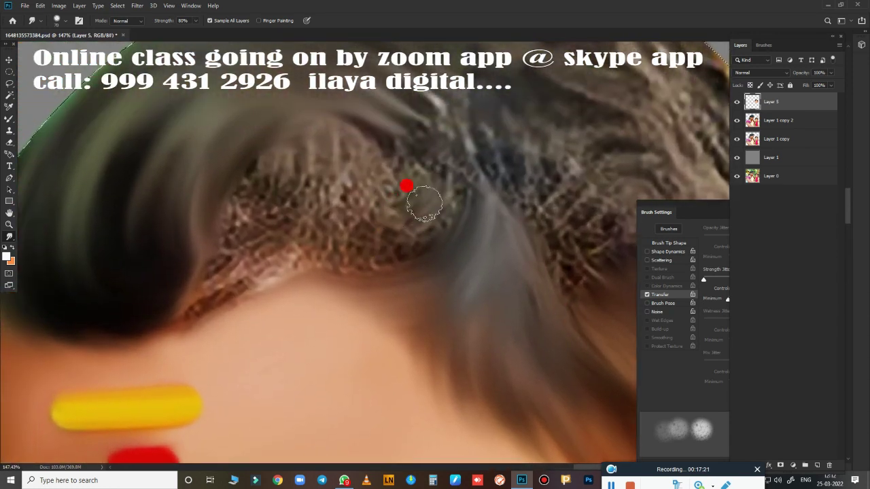
pyautogui.moveTo(412, 250)
pyautogui.mouseDown()
pyautogui.moveTo(320, 249)
pyautogui.moveTo(175, 317)
pyautogui.moveTo(191, 285)
pyautogui.moveTo(153, 206)
pyautogui.mouseUp()
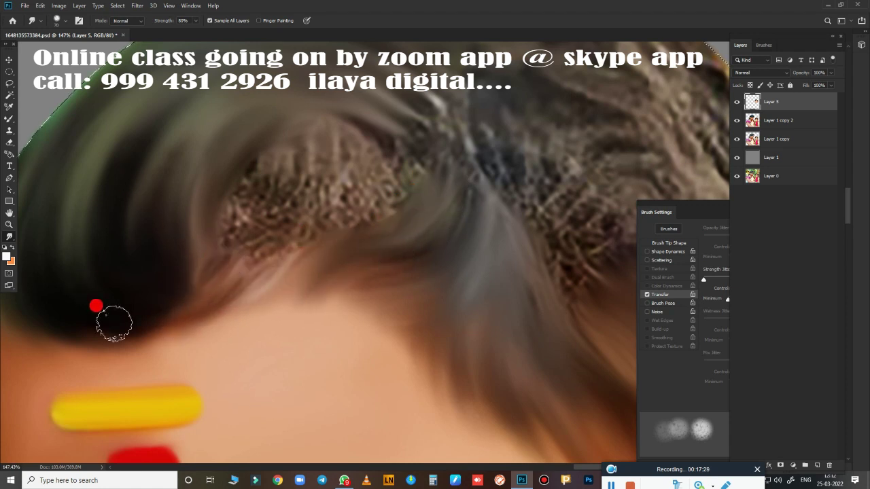
pyautogui.moveTo(113, 324)
pyautogui.mouseDown()
pyautogui.moveTo(231, 296)
pyautogui.moveTo(292, 255)
pyautogui.moveTo(314, 131)
pyautogui.moveTo(286, 213)
pyautogui.moveTo(342, 200)
pyautogui.moveTo(263, 221)
pyautogui.mouseUp()
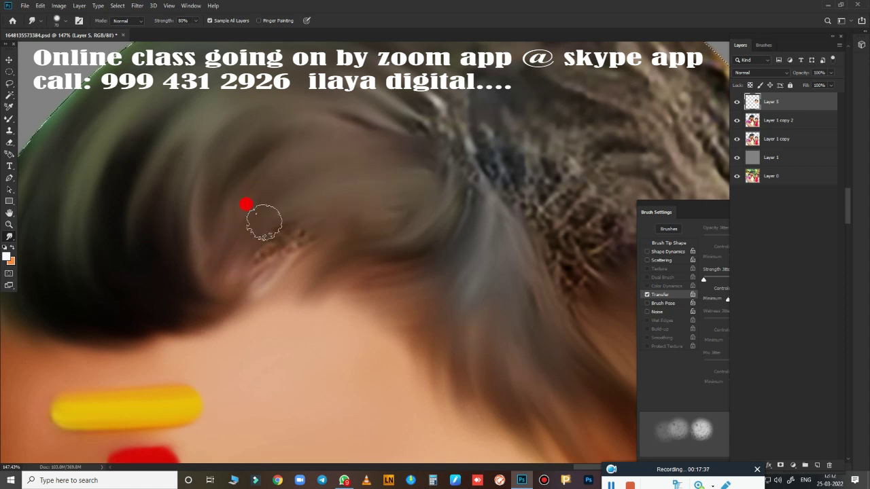
pyautogui.moveTo(215, 174); pyautogui.dragTo(337, 284)
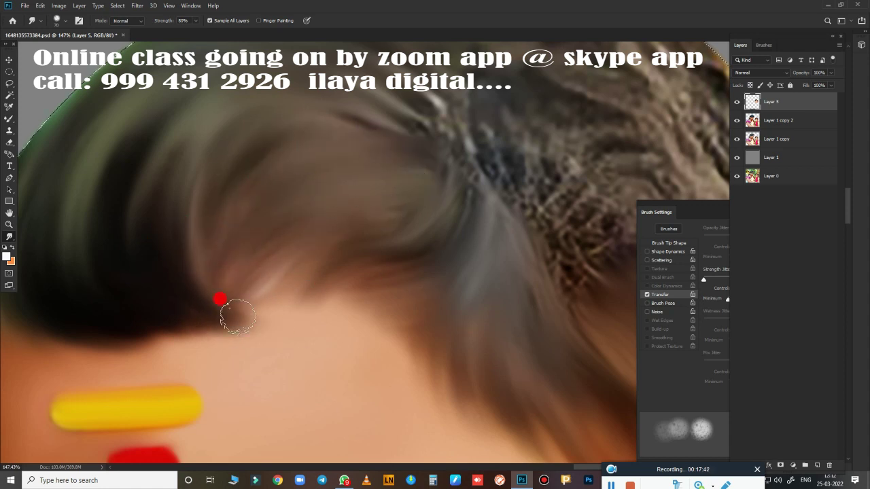
pyautogui.scroll(3, 237, 316)
# Step: Smooth the dark textured hair on top of the head and crown upward
pyautogui.moveTo(391, 380)
pyautogui.mouseDown()
pyautogui.moveTo(373, 263)
pyautogui.moveTo(414, 207)
pyautogui.moveTo(425, 164)
pyautogui.moveTo(456, 122)
pyautogui.moveTo(388, 95)
pyautogui.moveTo(367, 225)
pyautogui.mouseUp()
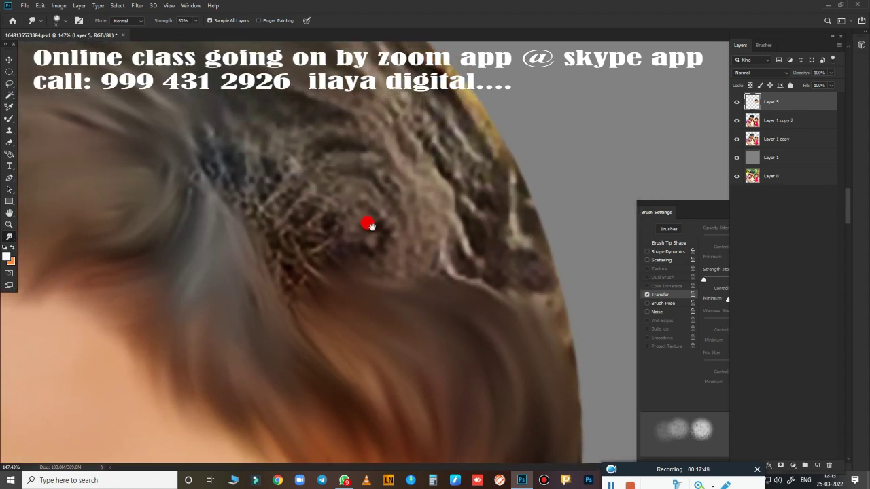
pyautogui.moveTo(220, 204)
pyautogui.mouseDown()
pyautogui.moveTo(237, 122)
pyautogui.moveTo(219, 141)
pyautogui.mouseUp()
pyautogui.moveTo(233, 97)
pyautogui.mouseDown()
pyautogui.moveTo(252, 204)
pyautogui.moveTo(296, 183)
pyautogui.moveTo(320, 184)
pyautogui.moveTo(352, 160)
pyautogui.moveTo(323, 296)
pyautogui.mouseUp()
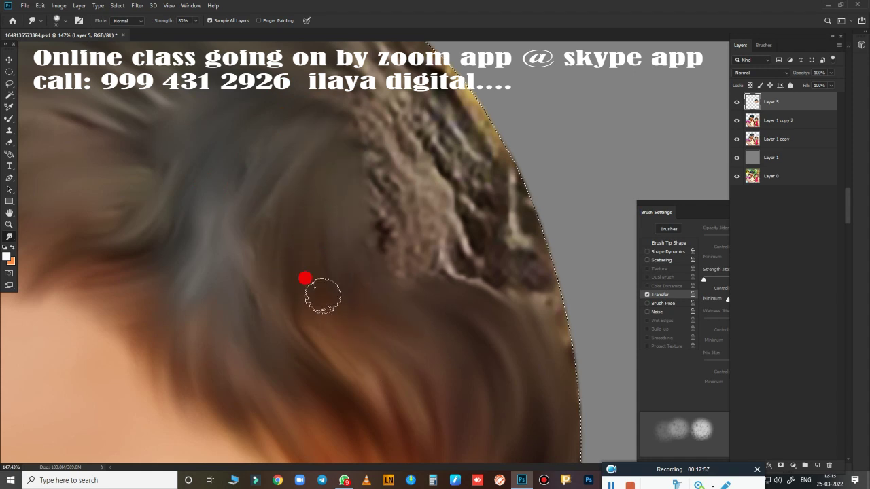
pyautogui.scroll(3, 392, 282)
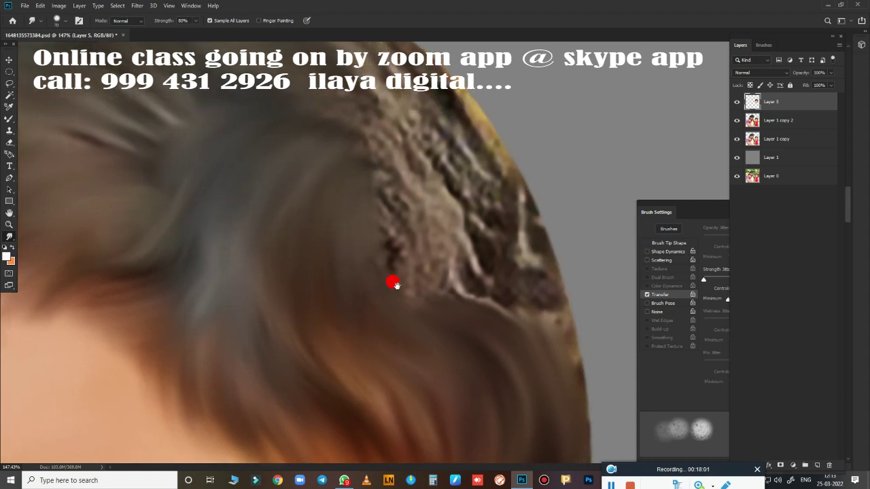
pyautogui.hscroll(-5, 311, 252)
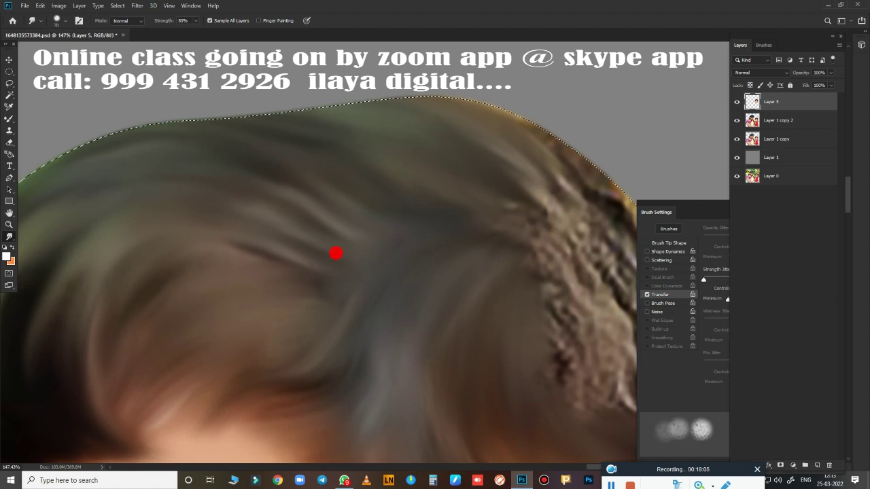
pyautogui.hscroll(6, 476, 314)
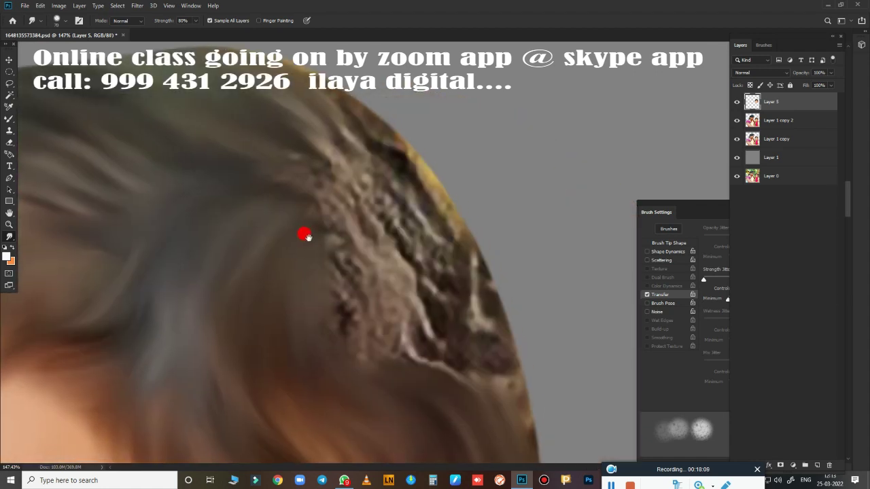
# Step: Reshape the remaining textured strands near the head's edge and lower down into smooth strokes
pyautogui.moveTo(305, 235)
pyautogui.mouseDown()
pyautogui.moveTo(369, 242)
pyautogui.moveTo(374, 161)
pyautogui.moveTo(408, 176)
pyautogui.mouseUp()
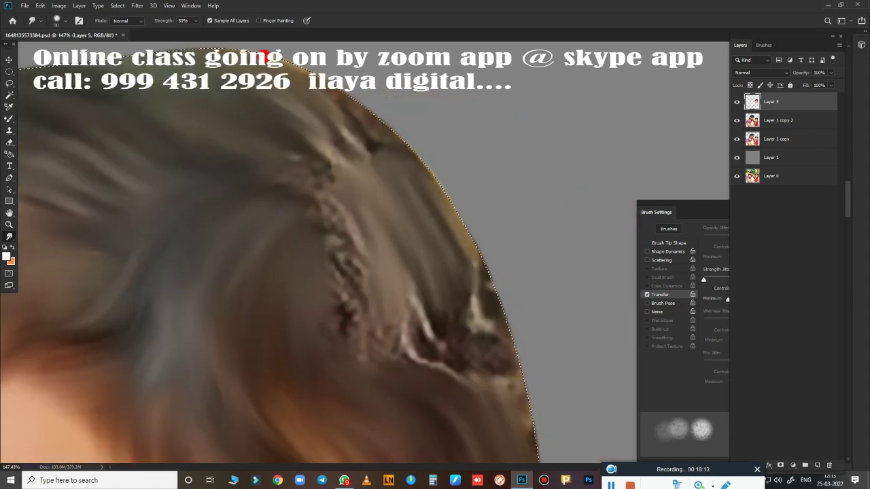
pyautogui.moveTo(288, 77)
pyautogui.mouseDown()
pyautogui.moveTo(315, 132)
pyautogui.moveTo(372, 179)
pyautogui.moveTo(341, 207)
pyautogui.mouseUp()
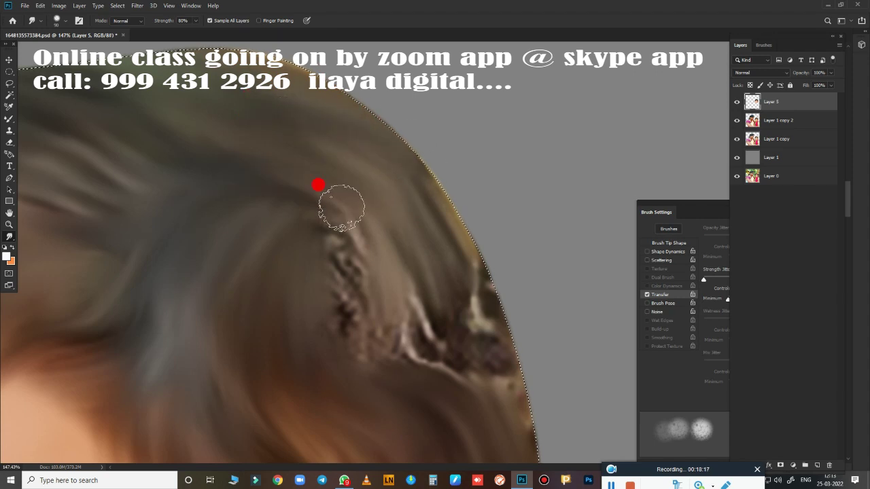
pyautogui.moveTo(249, 258); pyautogui.dragTo(323, 214)
pyautogui.moveTo(346, 269)
pyautogui.mouseDown()
pyautogui.moveTo(406, 239)
pyautogui.moveTo(431, 179)
pyautogui.mouseUp()
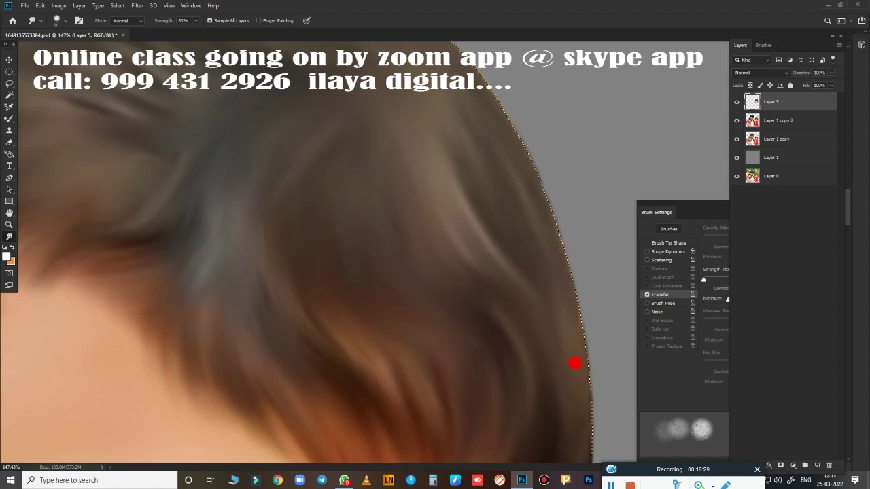
pyautogui.scroll(-3, 575, 361)
pyautogui.scroll(-2, 539, 270)
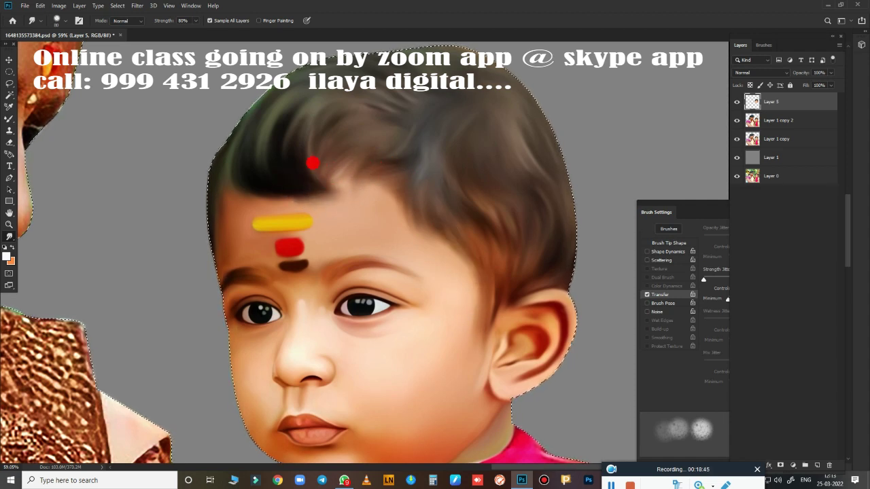
# Step: Darken and blend the hair above the forehead with a final smudge stroke, then zoom out over the child's face and shirt
pyautogui.moveTo(299, 174)
pyautogui.mouseDown()
pyautogui.moveTo(272, 185)
pyautogui.moveTo(276, 161)
pyautogui.moveTo(308, 144)
pyautogui.mouseUp()
pyautogui.scroll(-2, 515, 227)
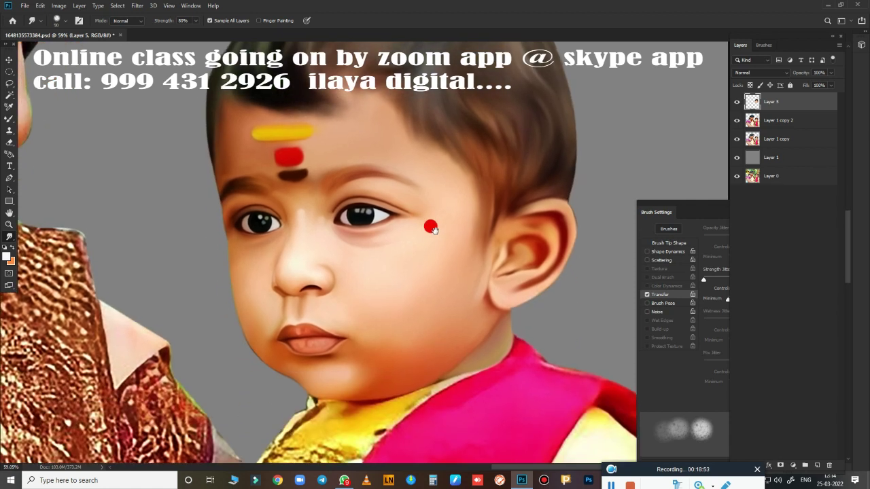
pyautogui.scroll(-2, 472, 254)
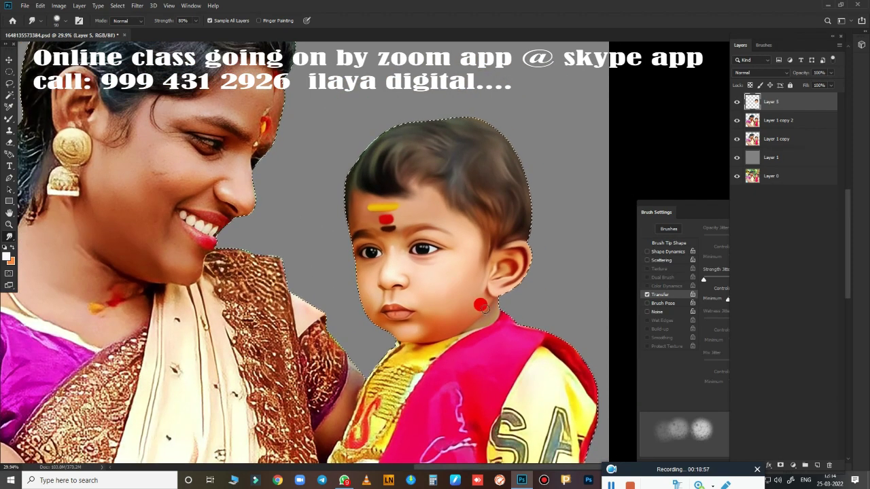
pyautogui.scroll(-5, 481, 301)
pyautogui.moveTo(530, 209)
pyautogui.mouseDown()
pyautogui.moveTo(442, 412)
pyautogui.moveTo(384, 227)
pyautogui.moveTo(407, 249)
pyautogui.mouseUp()
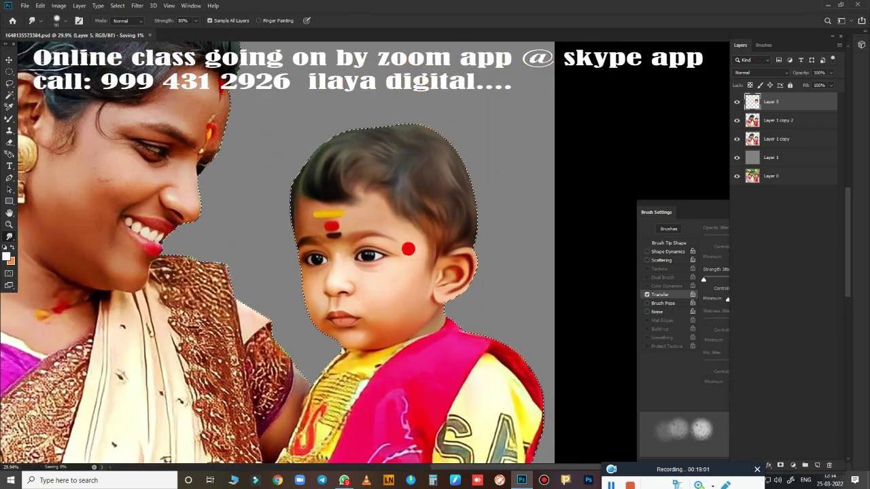